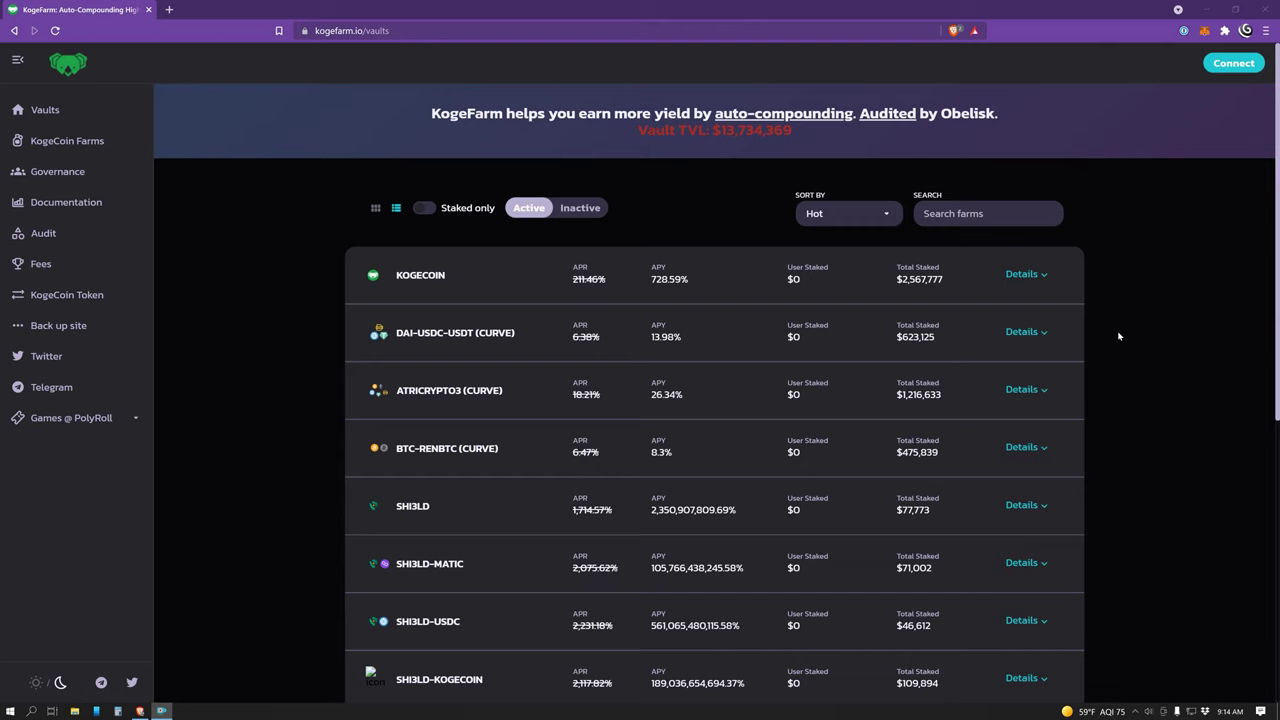
Check the MetaMask wallet's 18 MATIC balance.
left_click(1205, 30)
left_click(1182, 75)
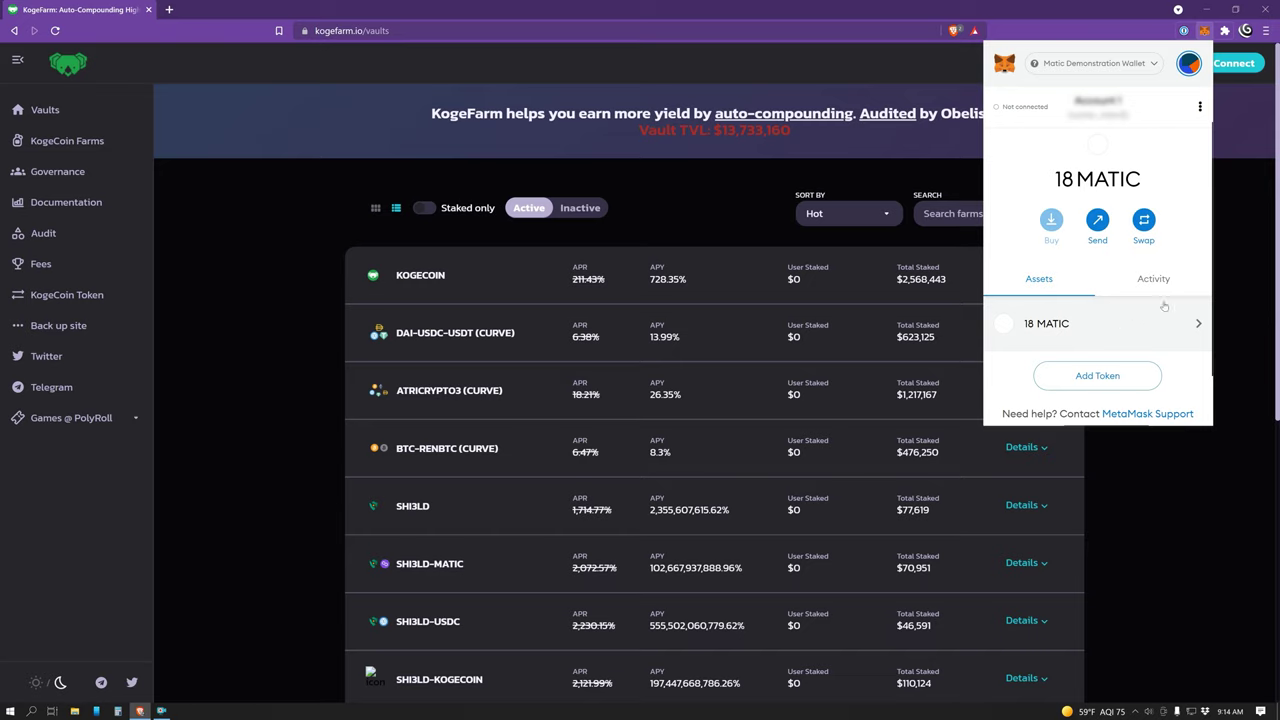
left_click(432, 33)
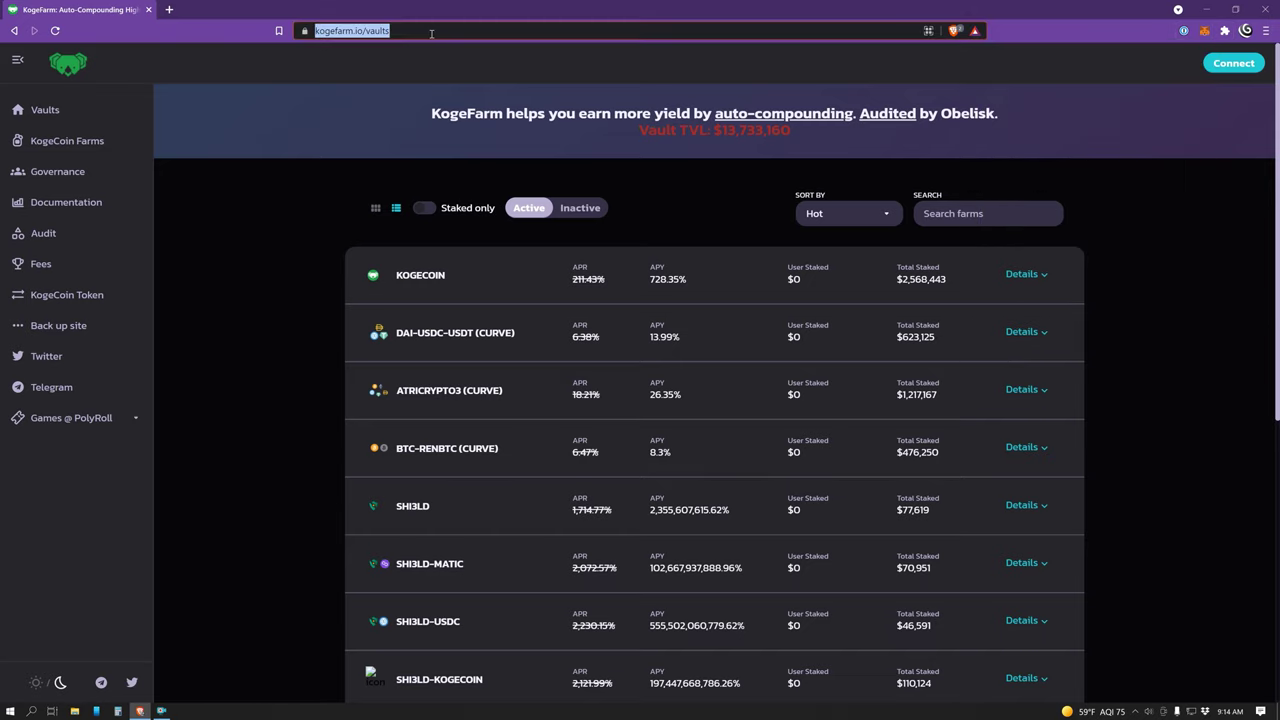
Search Google for 'quickswap amm' and open the QuickSwap Interface result.
type("quickswap amm")
key("Return")
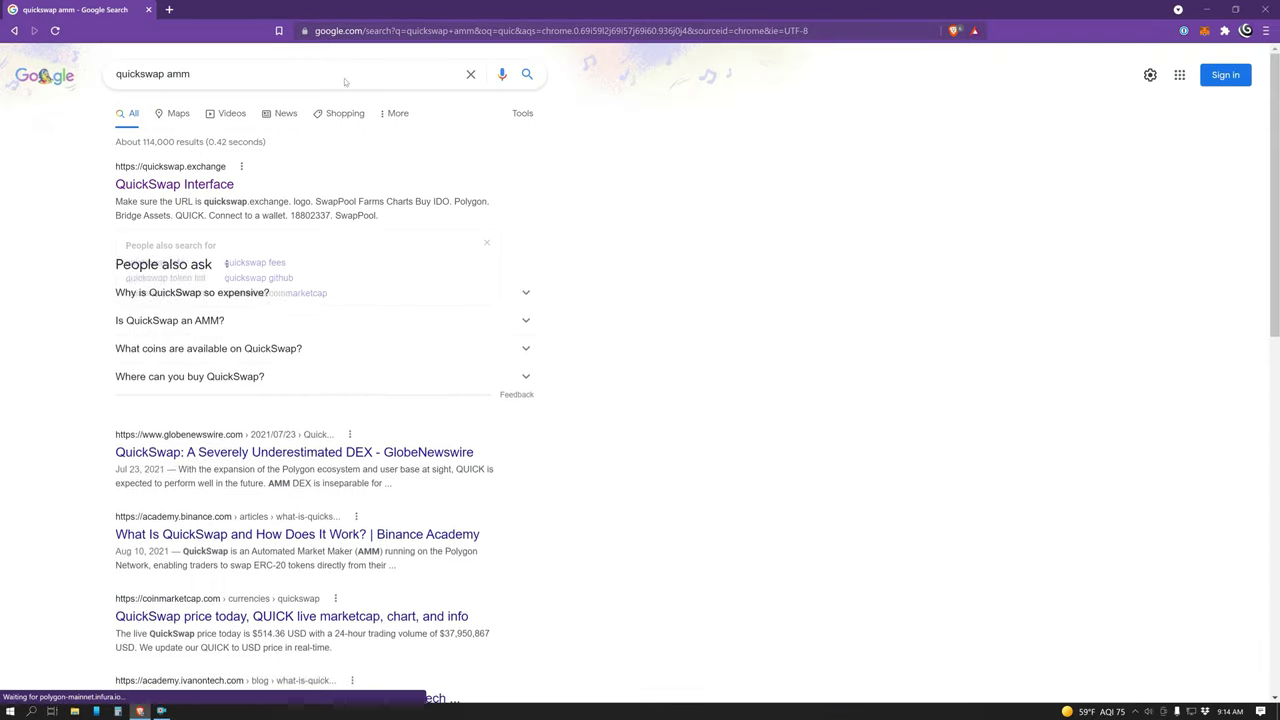
left_click(174, 185)
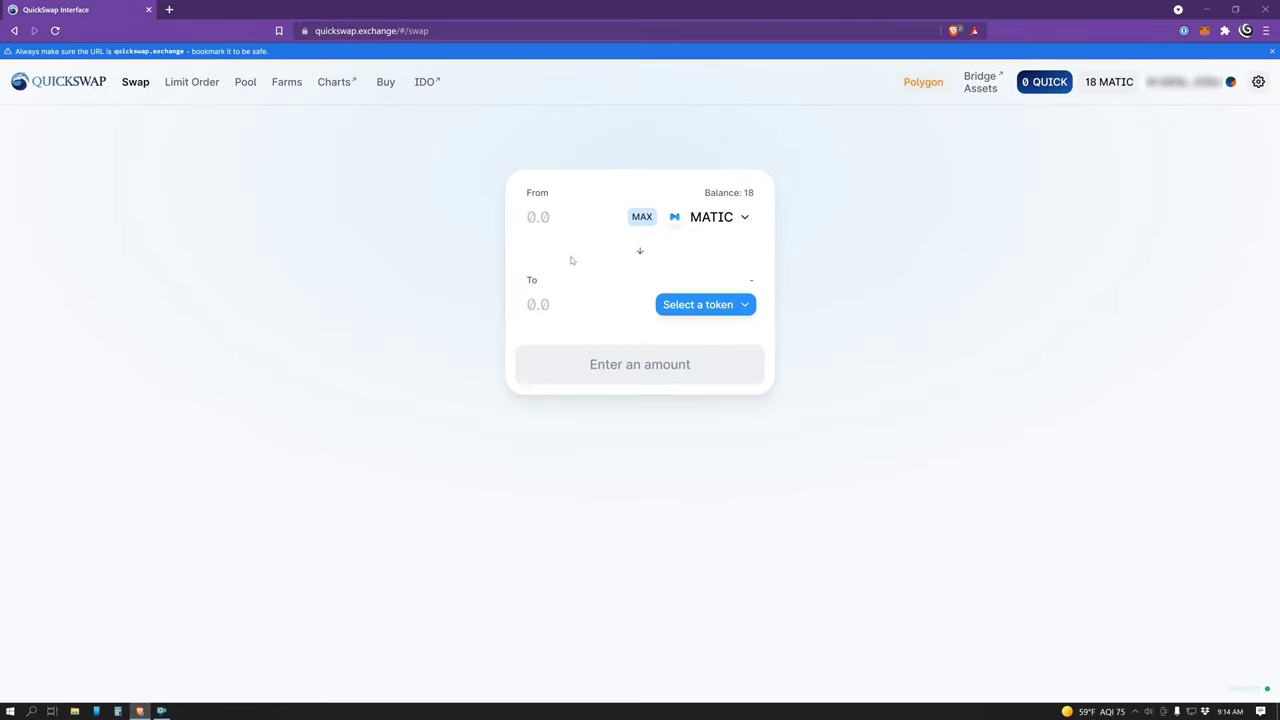
Set up a QuickSwap trade of 15 MATIC for about 76.07 KOGECOIN and start the swap.
left_click(698, 305)
type("ko")
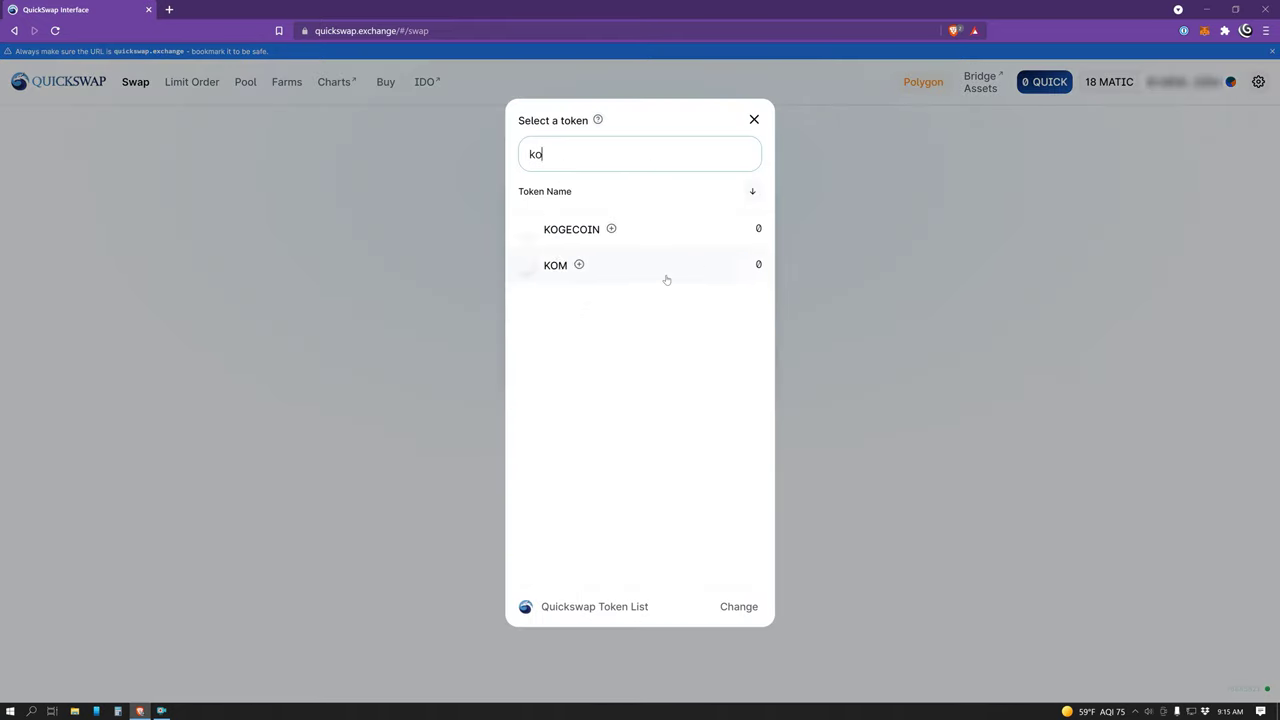
type("ge")
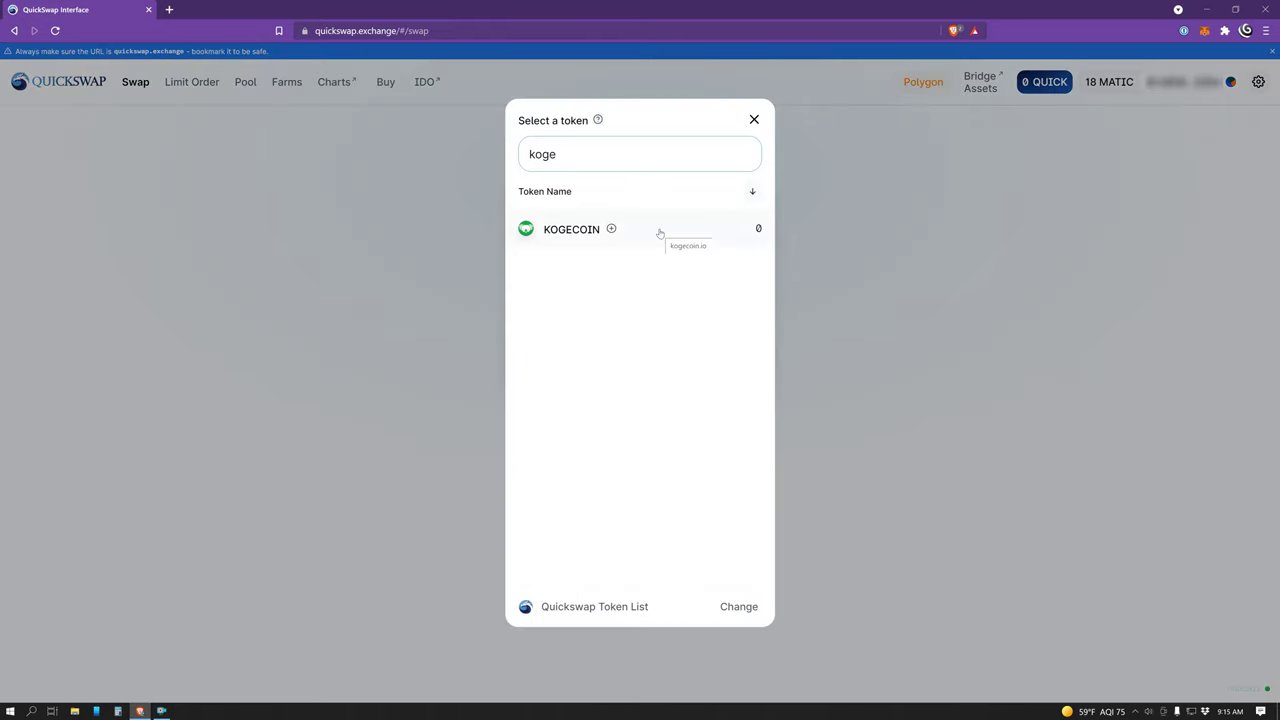
left_click(659, 230)
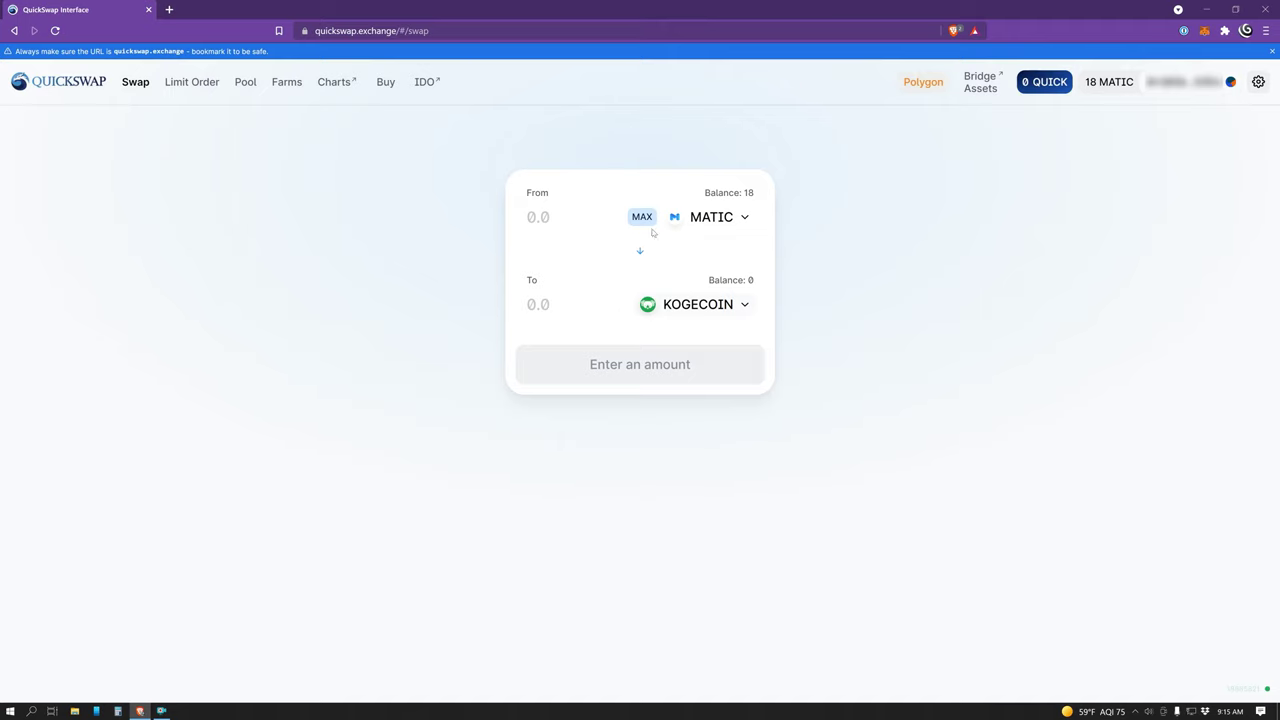
left_click(643, 218)
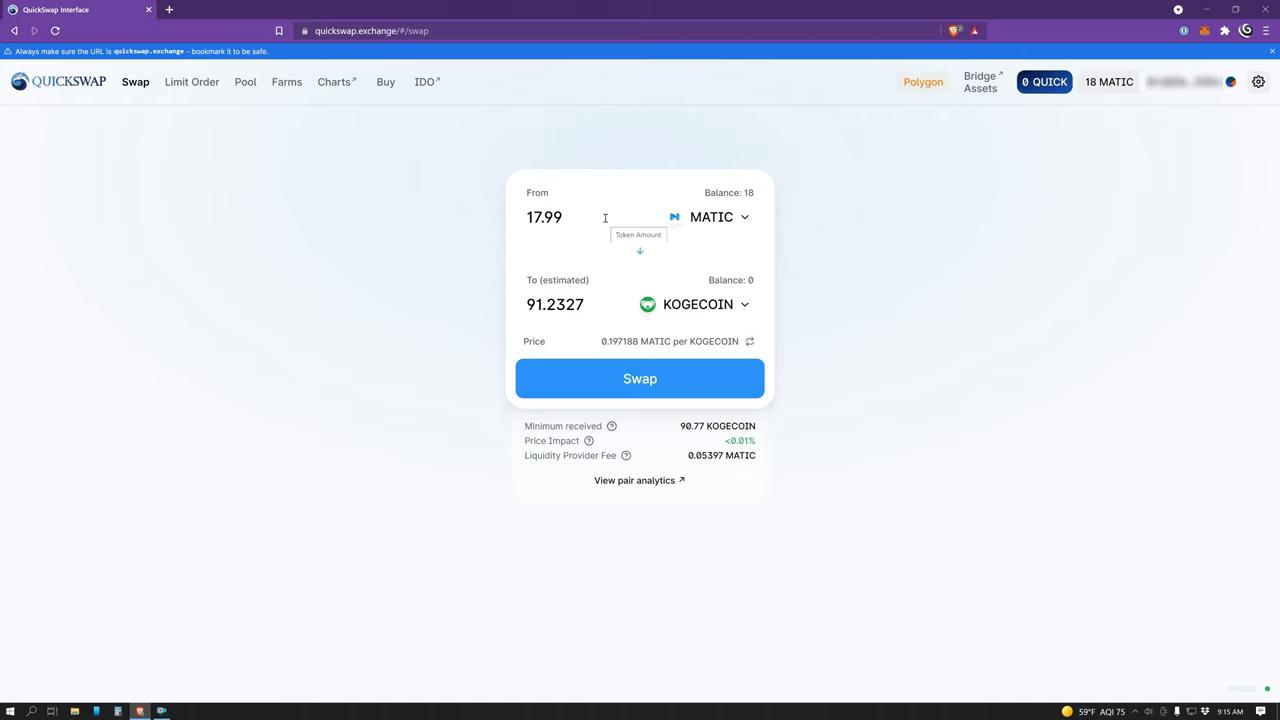
left_click_drag(604, 218, 448, 221)
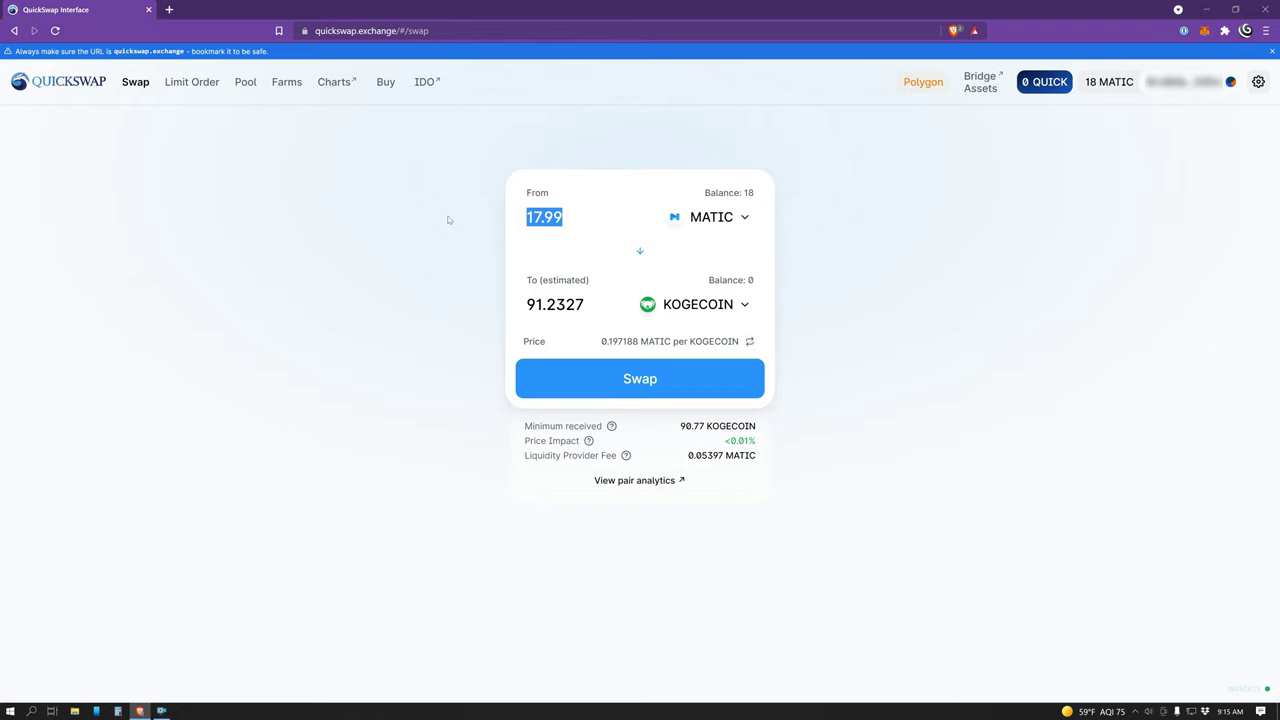
type("15")
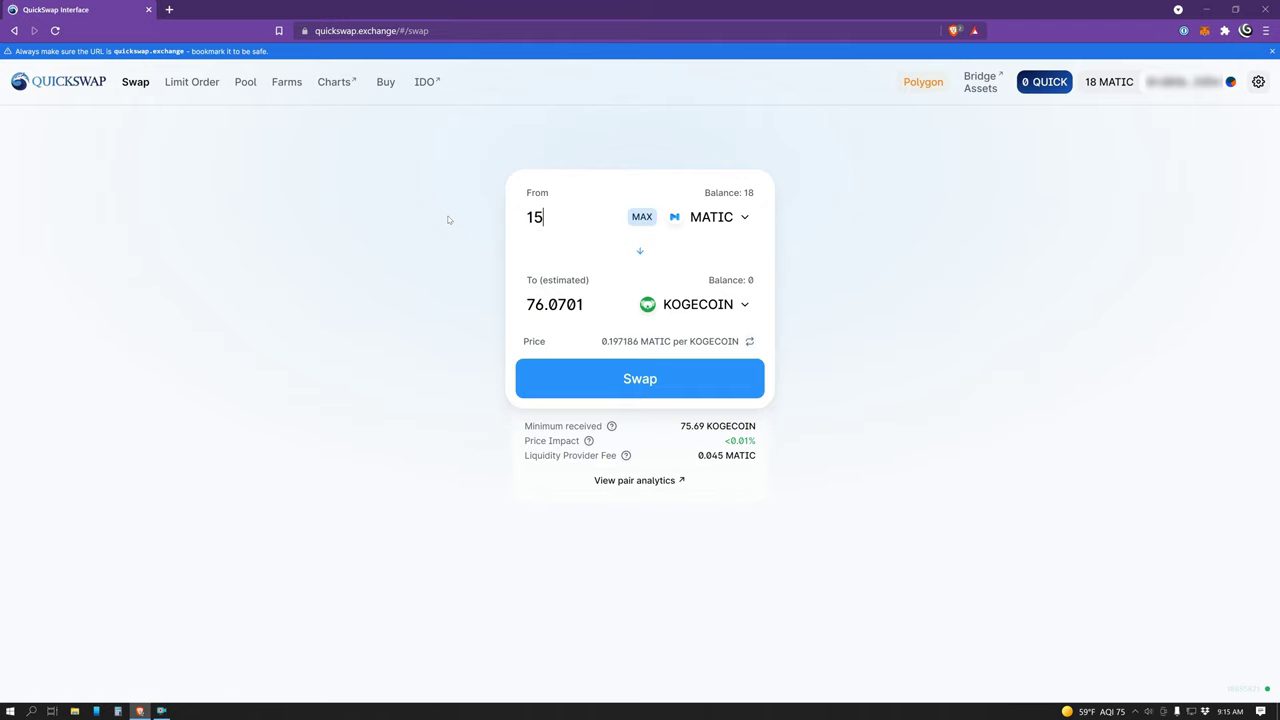
left_click(655, 390)
Confirm the 15 MATIC swap in QuickSwap and MetaMask, then check it in the wallet.
left_click(652, 478)
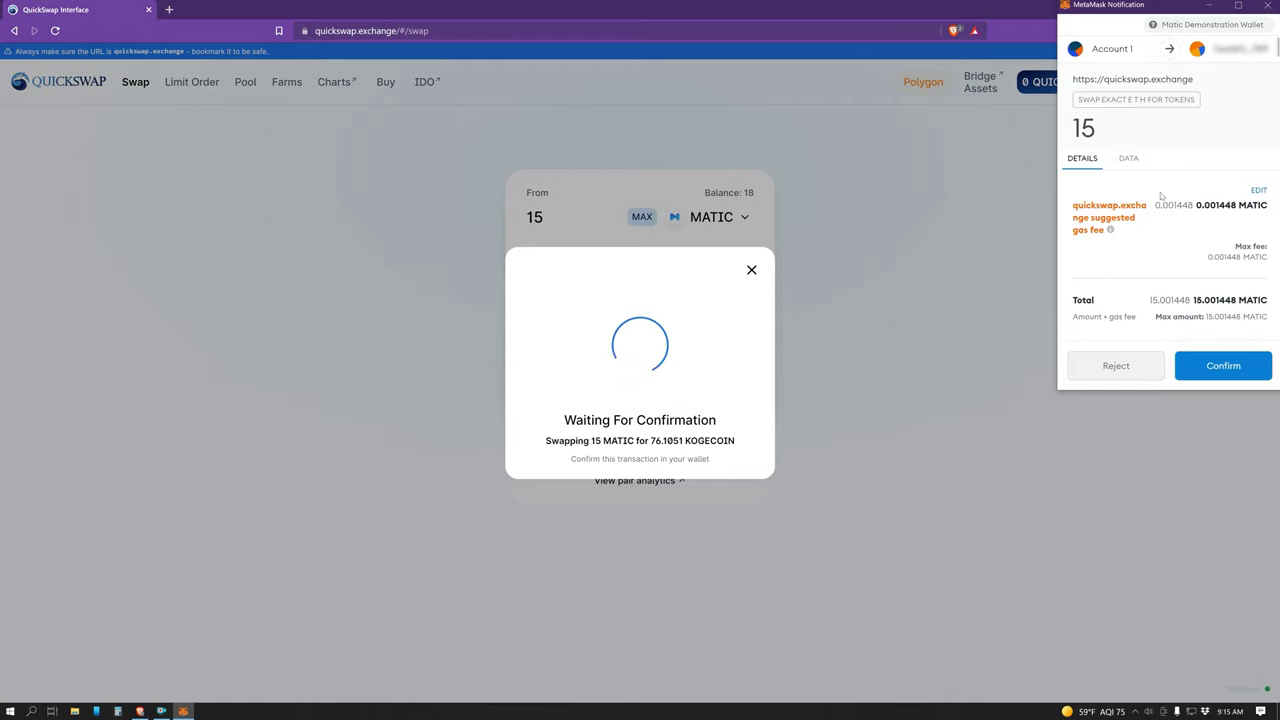
left_click(1222, 374)
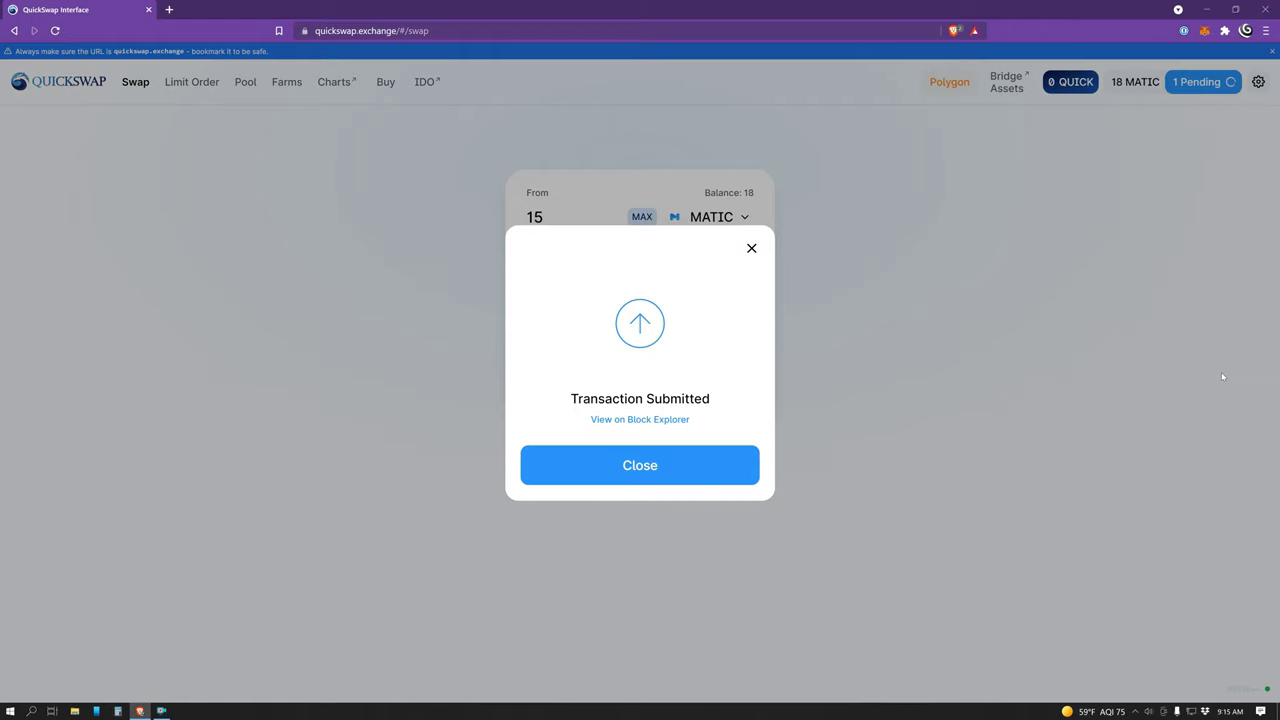
left_click(666, 477)
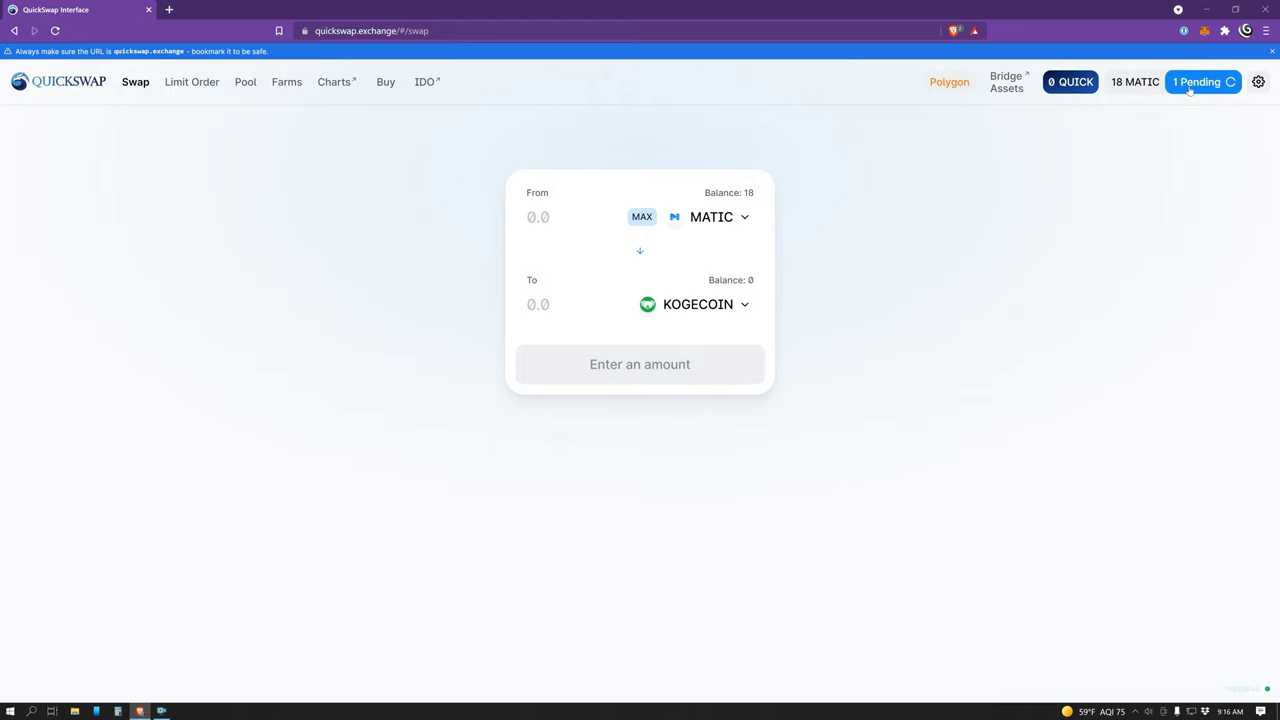
left_click(1206, 31)
Speed up the pending swap by raising its gas price from 5.5 to 9 GWEI.
left_click(1186, 75)
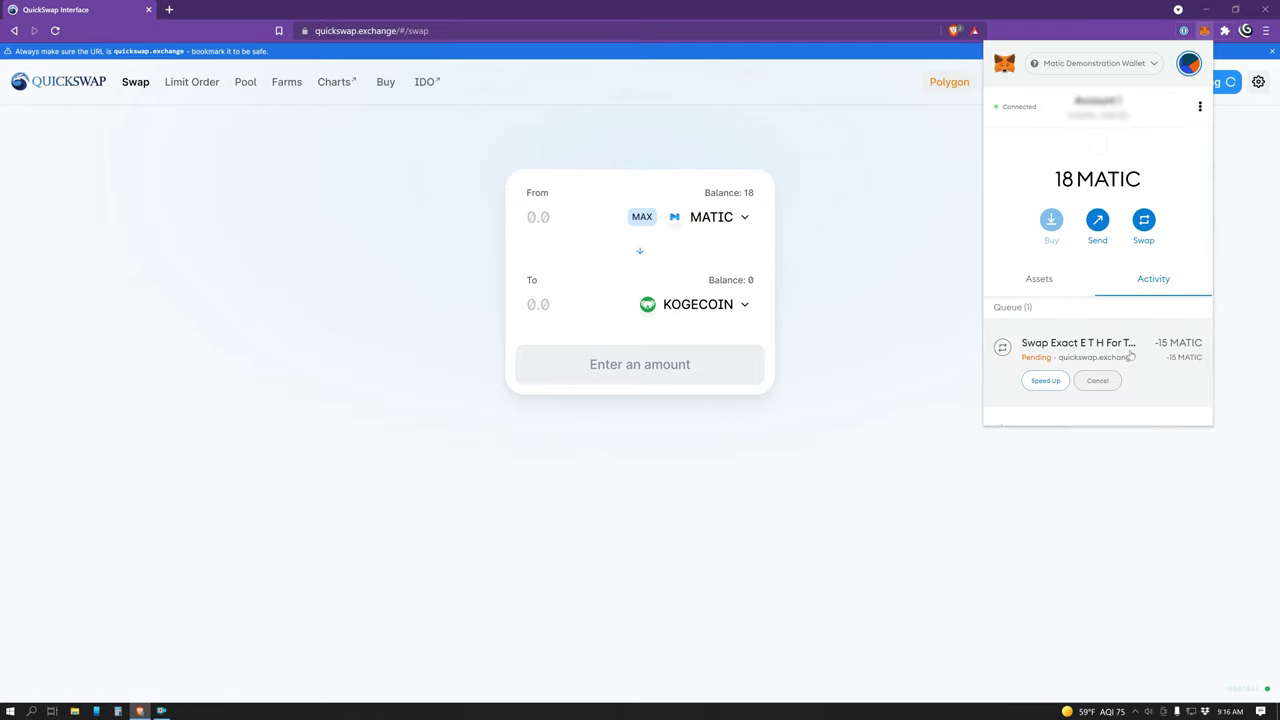
left_click(1046, 380)
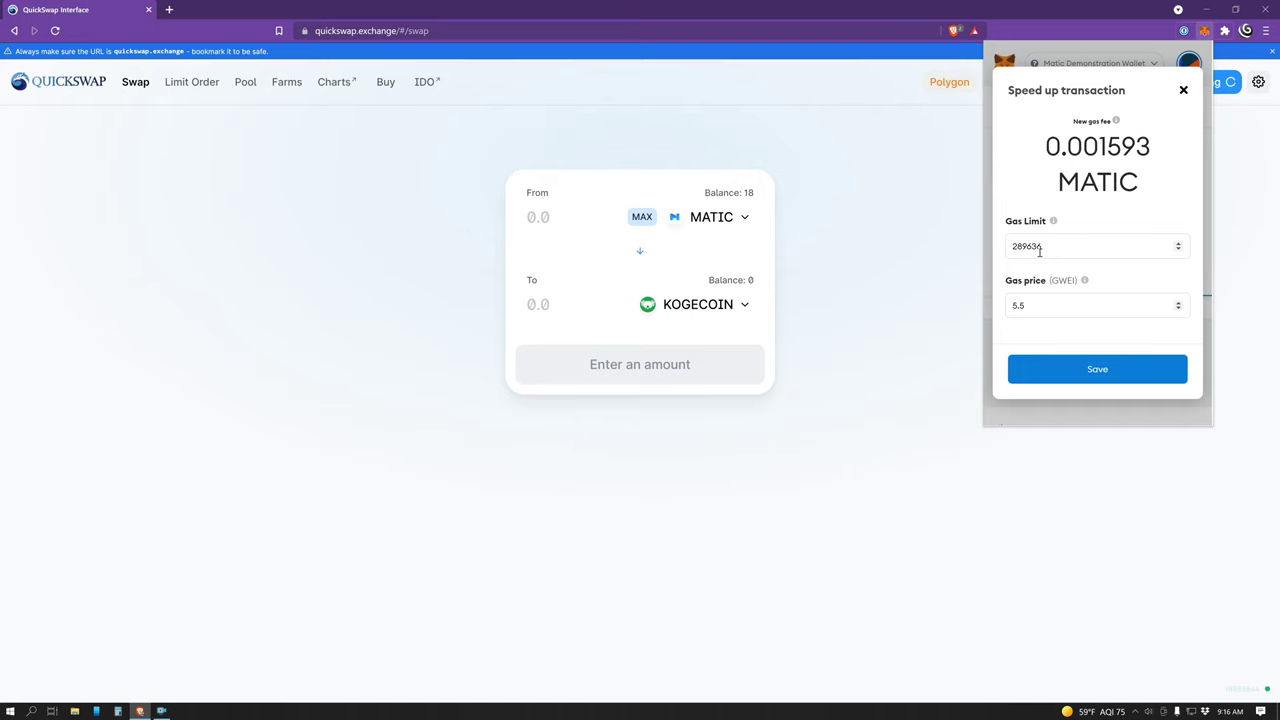
double_click(1043, 306)
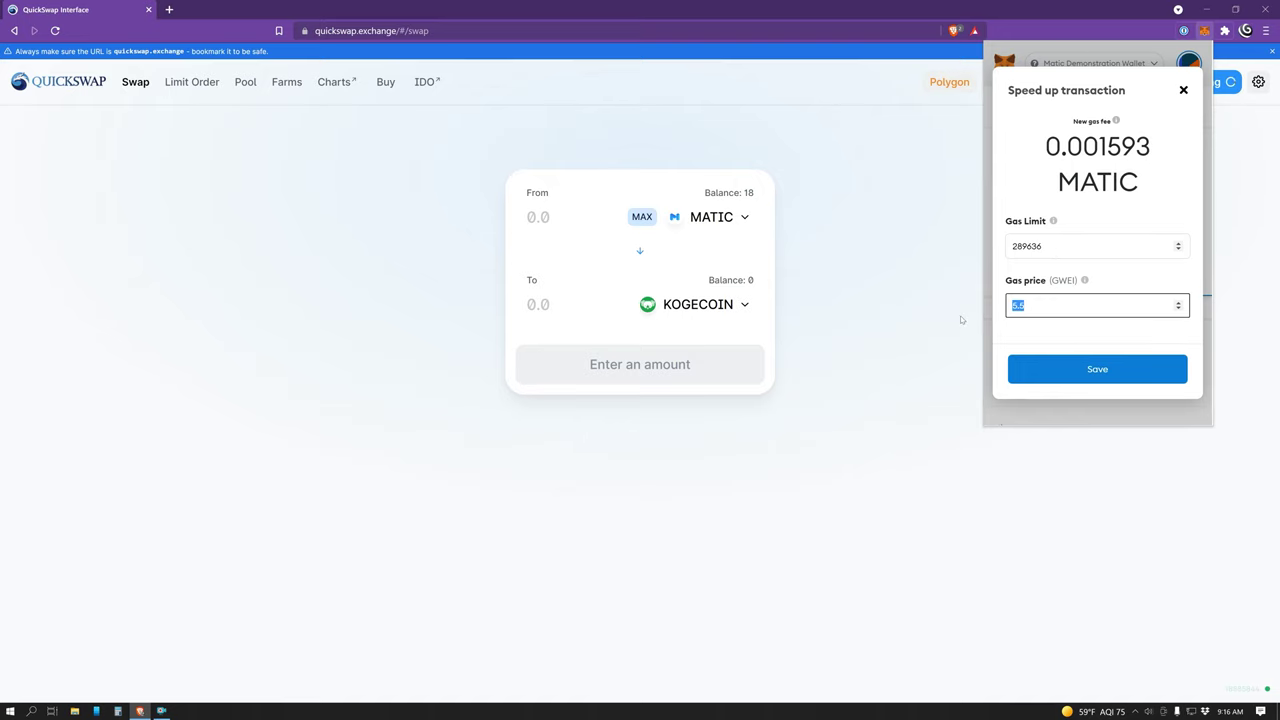
type("9")
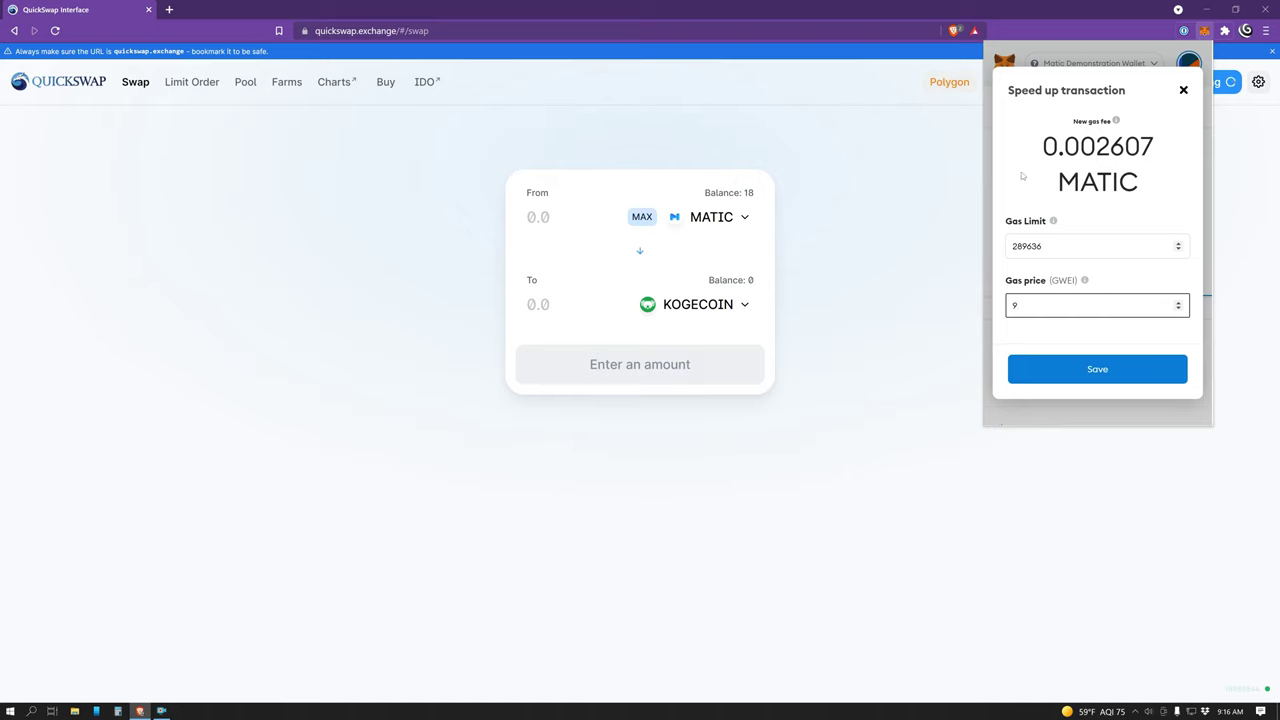
left_click(1100, 367)
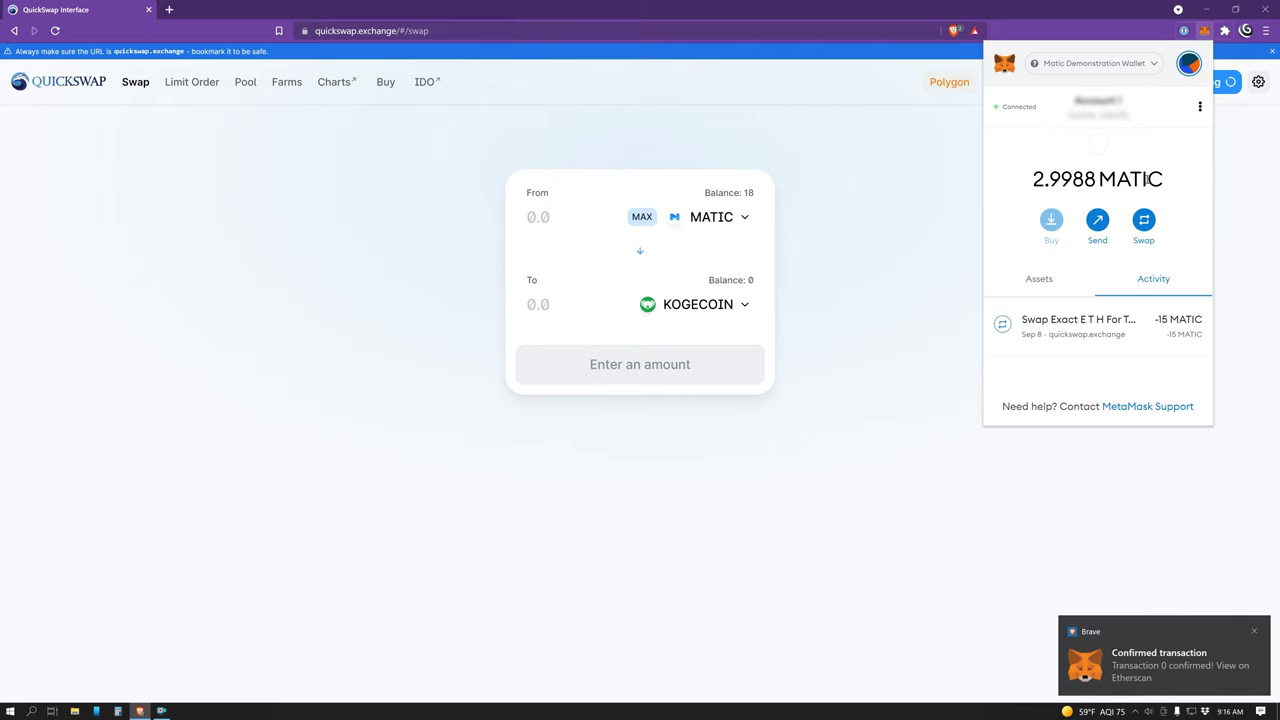
Review the wallet's token balances and look up KOGECOIN in QuickSwap's token chooser.
left_click(1039, 279)
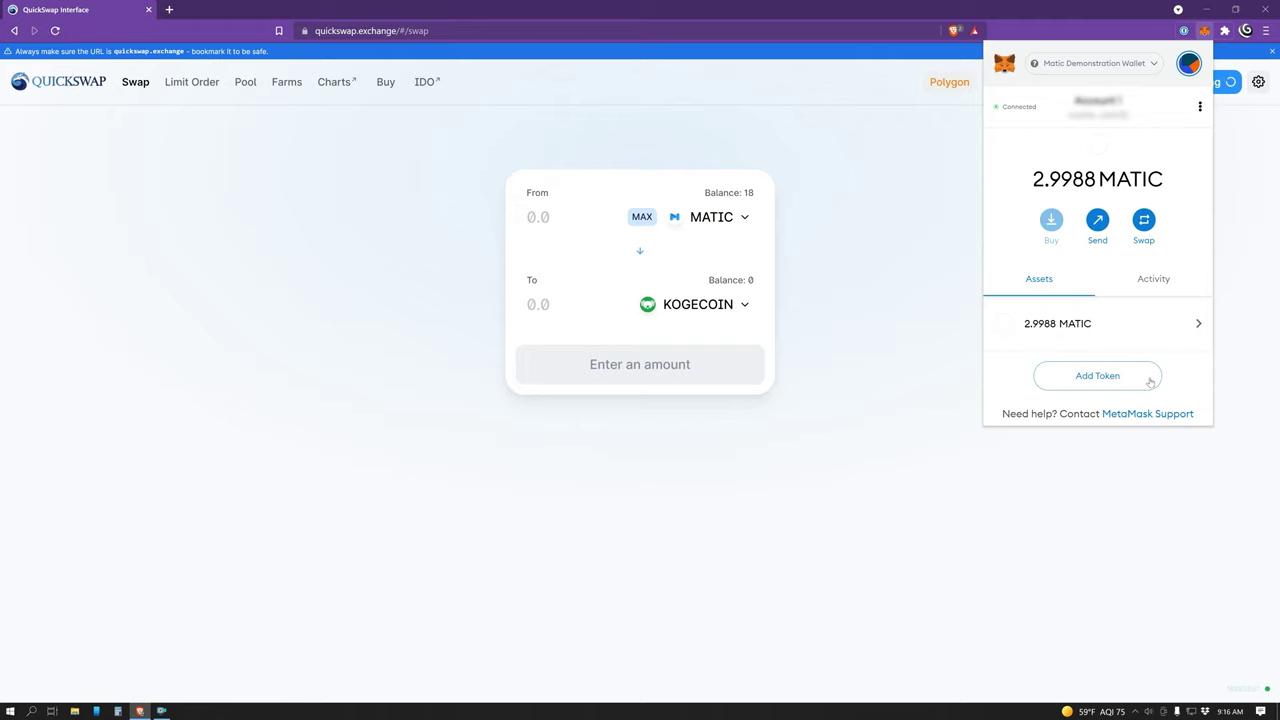
left_click(936, 366)
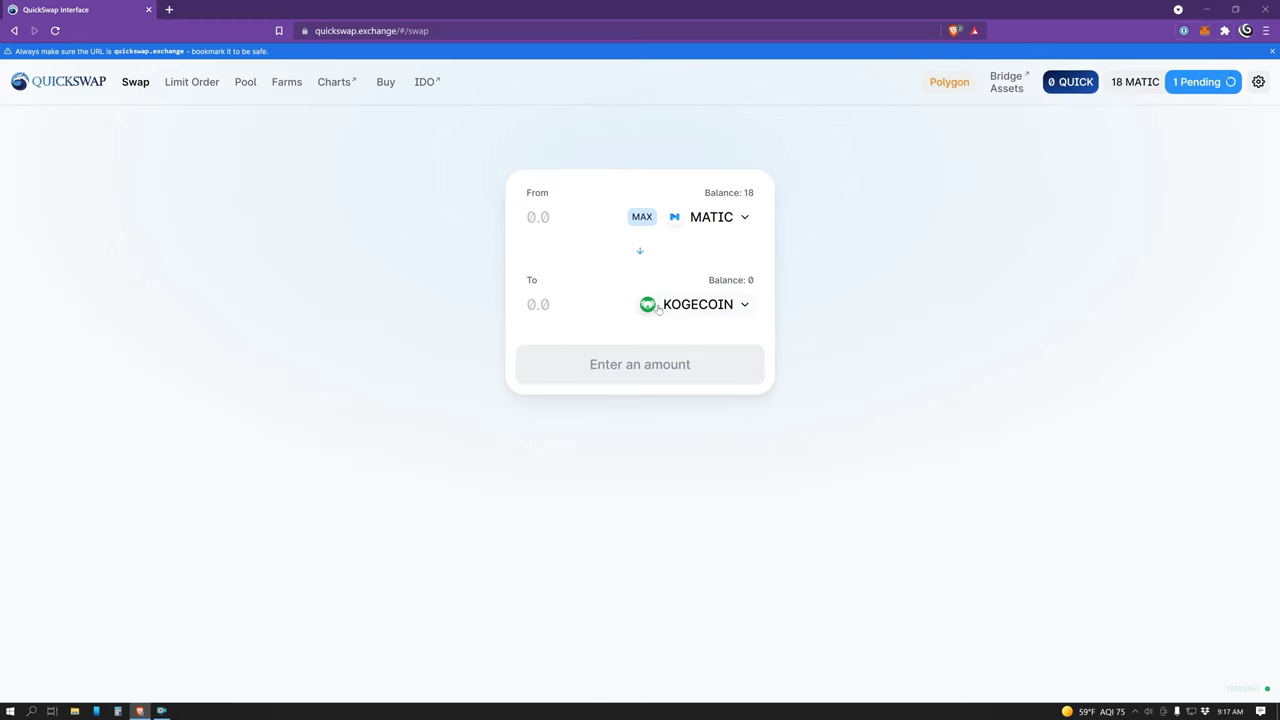
left_click(728, 308)
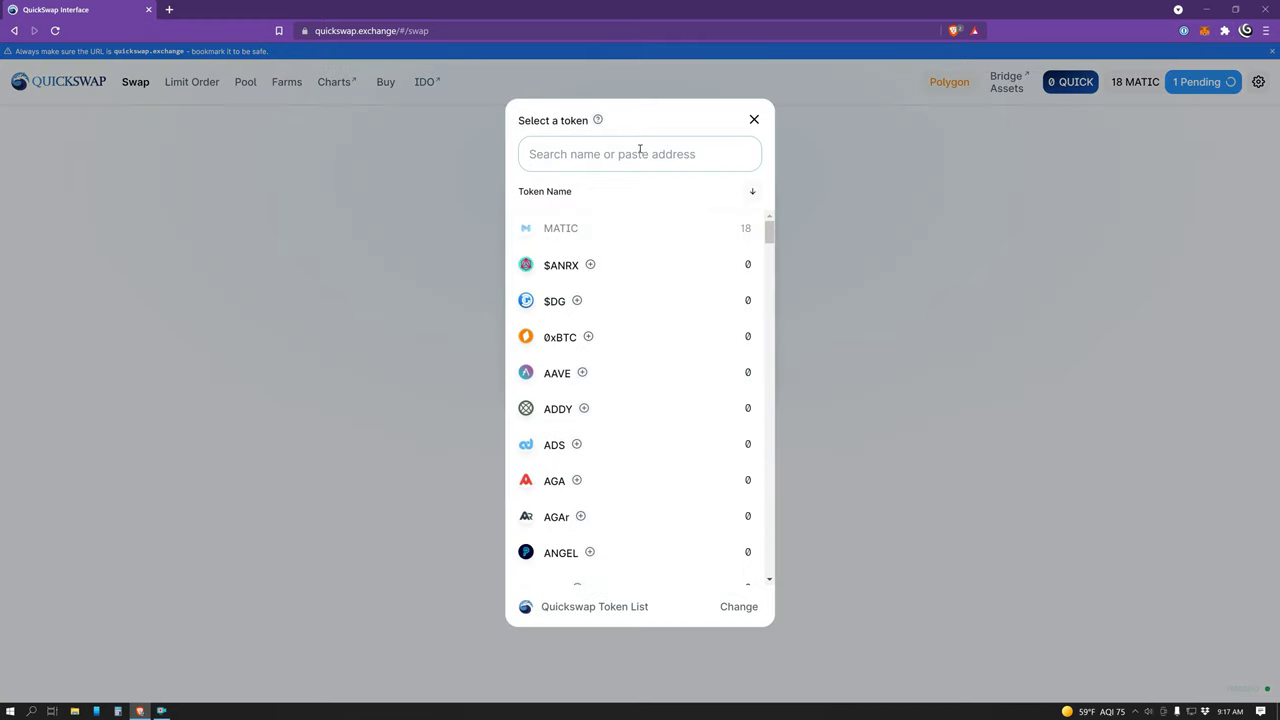
type("koge")
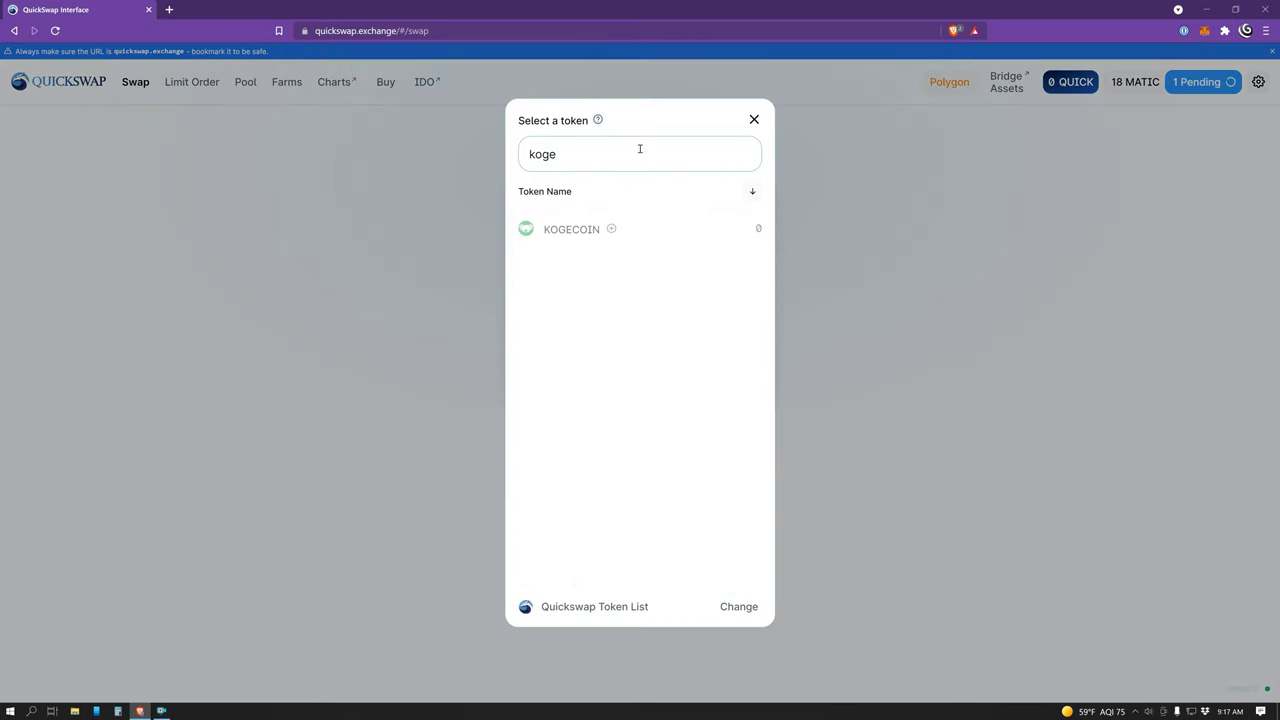
left_click(612, 231)
double_click(612, 231)
left_click(651, 206)
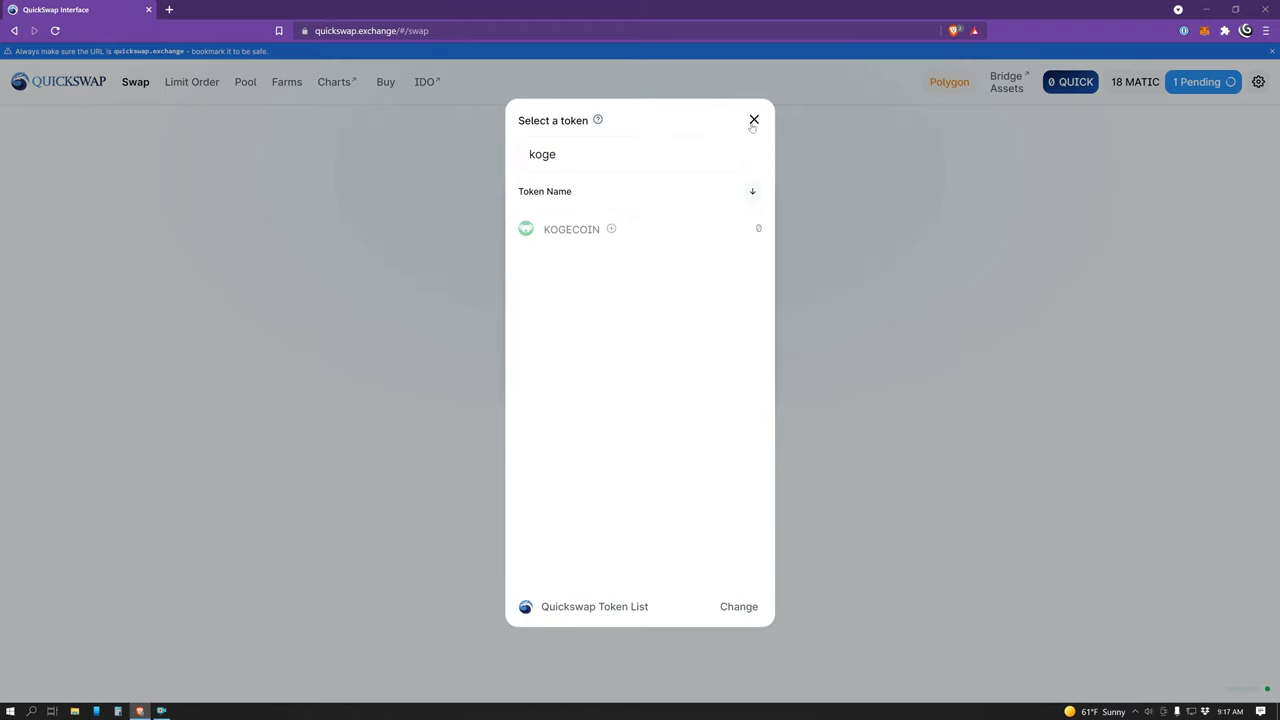
left_click(753, 121)
Add KOGECOIN to MetaMask's token list from QuickSwap's token selector.
left_click(640, 251)
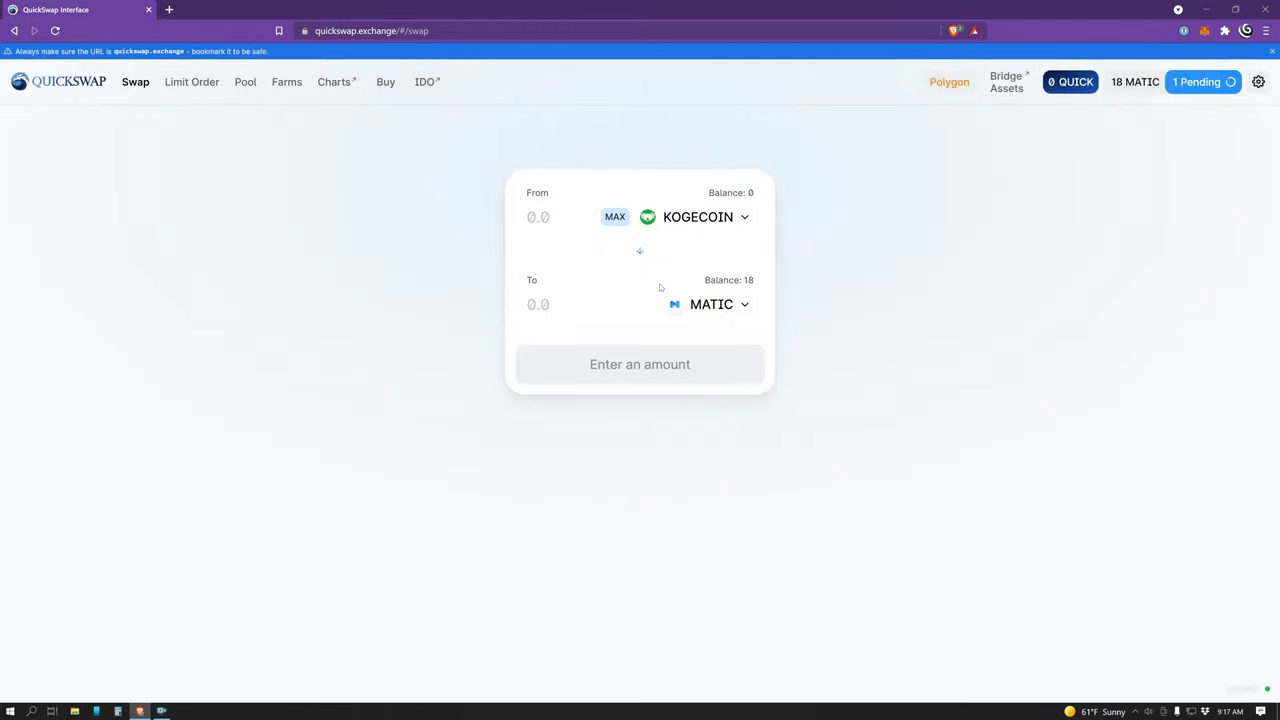
left_click(724, 226)
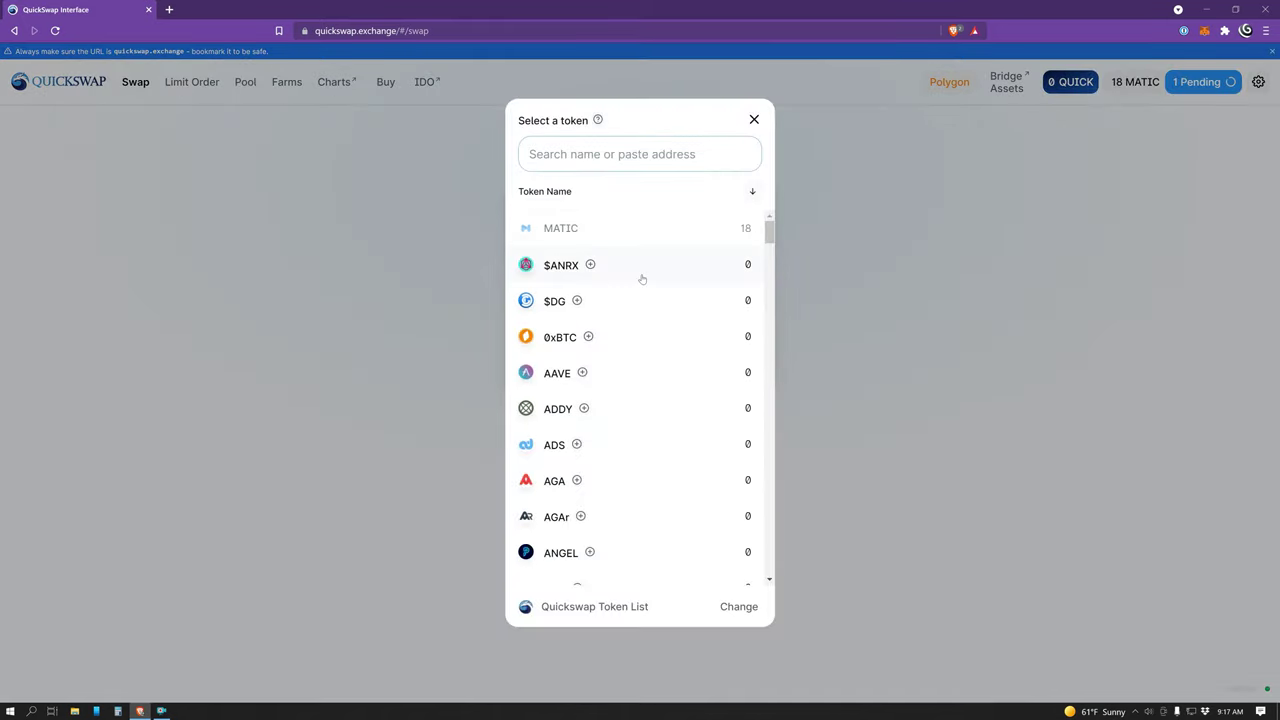
left_click(642, 279)
left_click(722, 222)
type("koge")
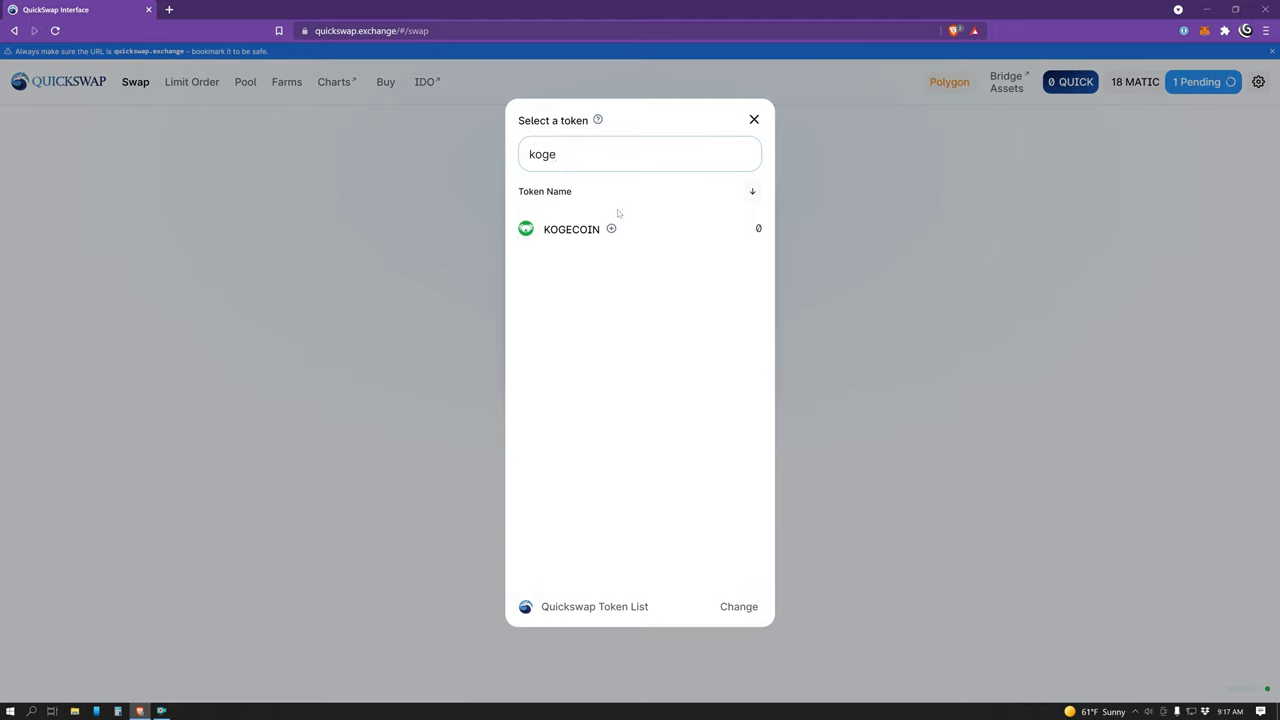
left_click(612, 231)
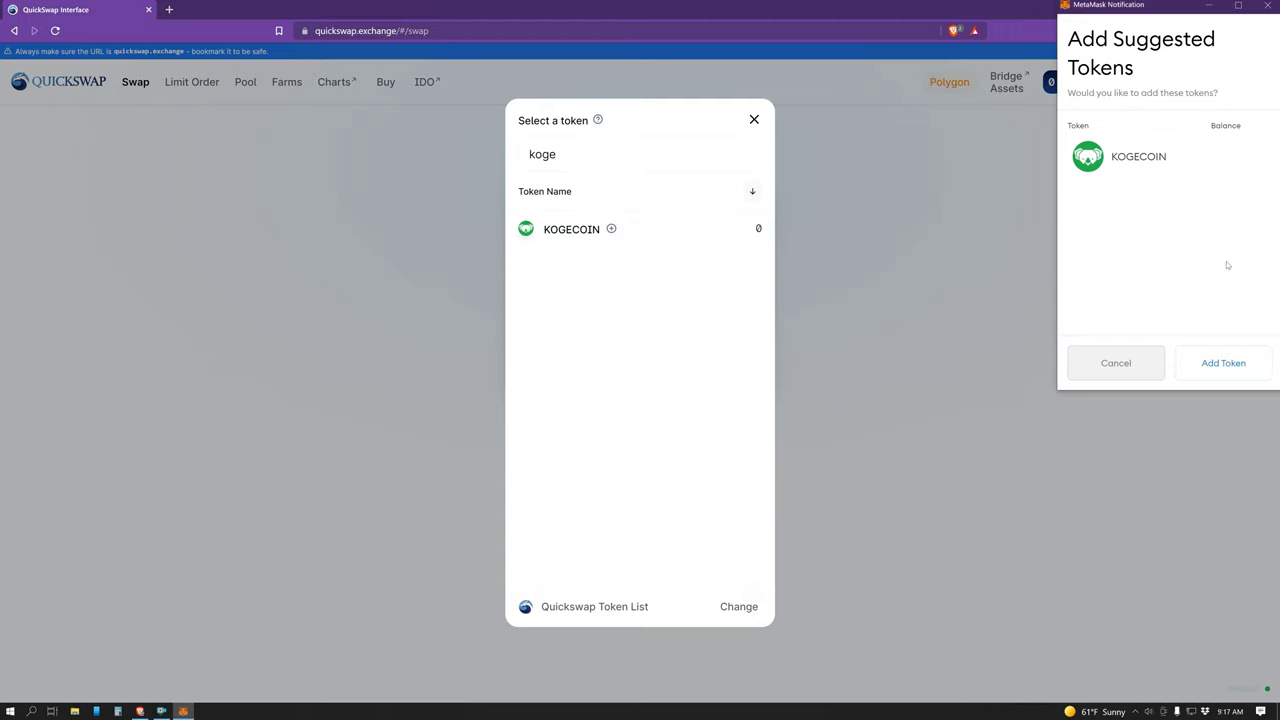
left_click(1212, 362)
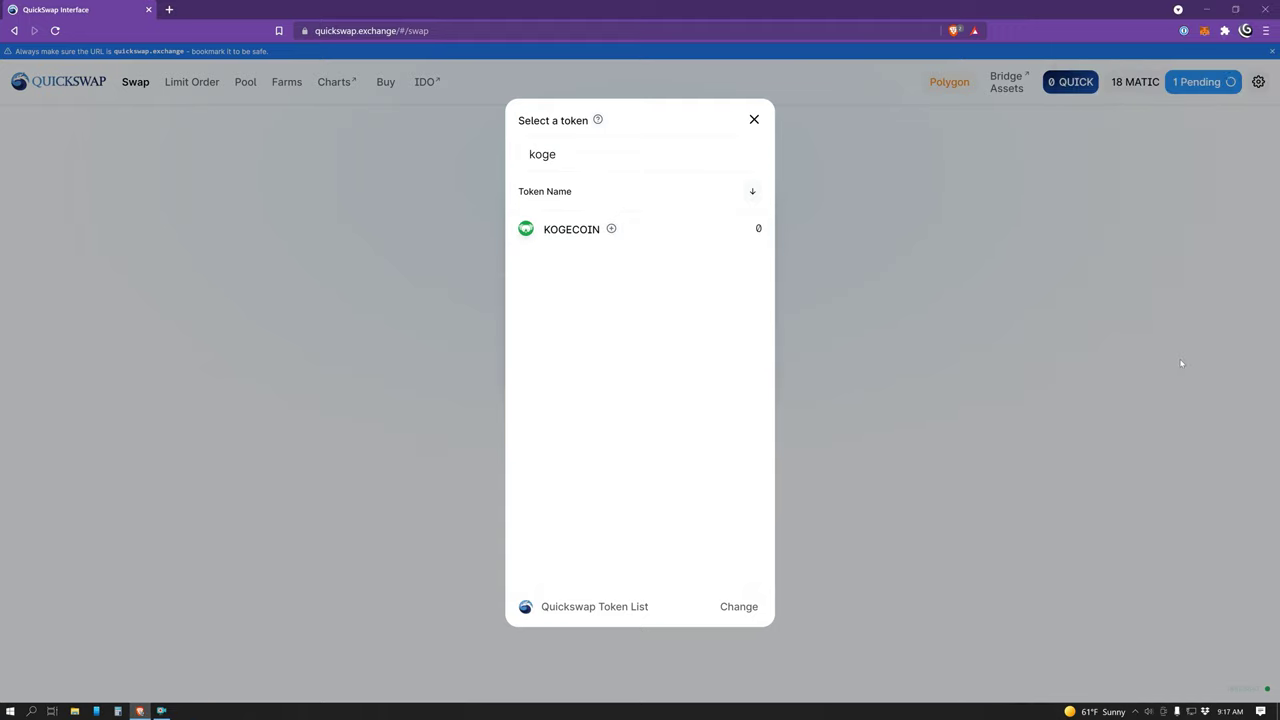
Confirm the wallet now holds 76.105 KOGECOIN alongside 2.9988 MATIC.
left_click(1203, 31)
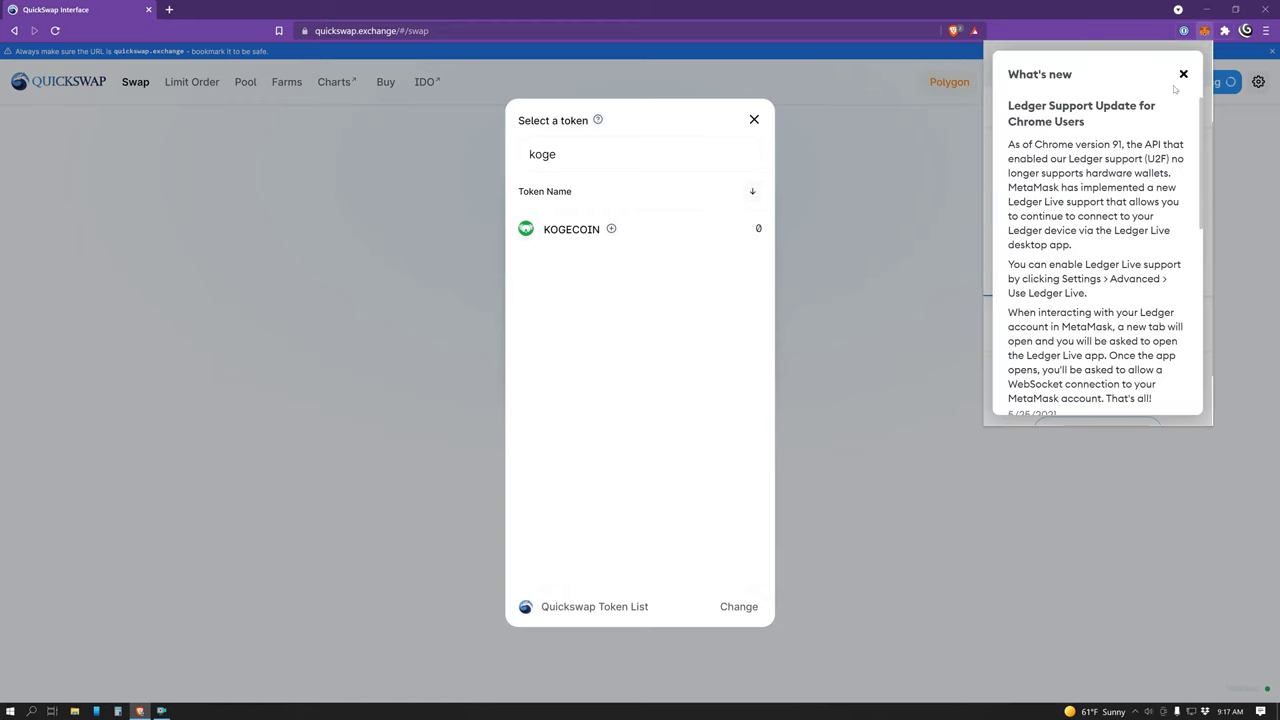
left_click(1184, 75)
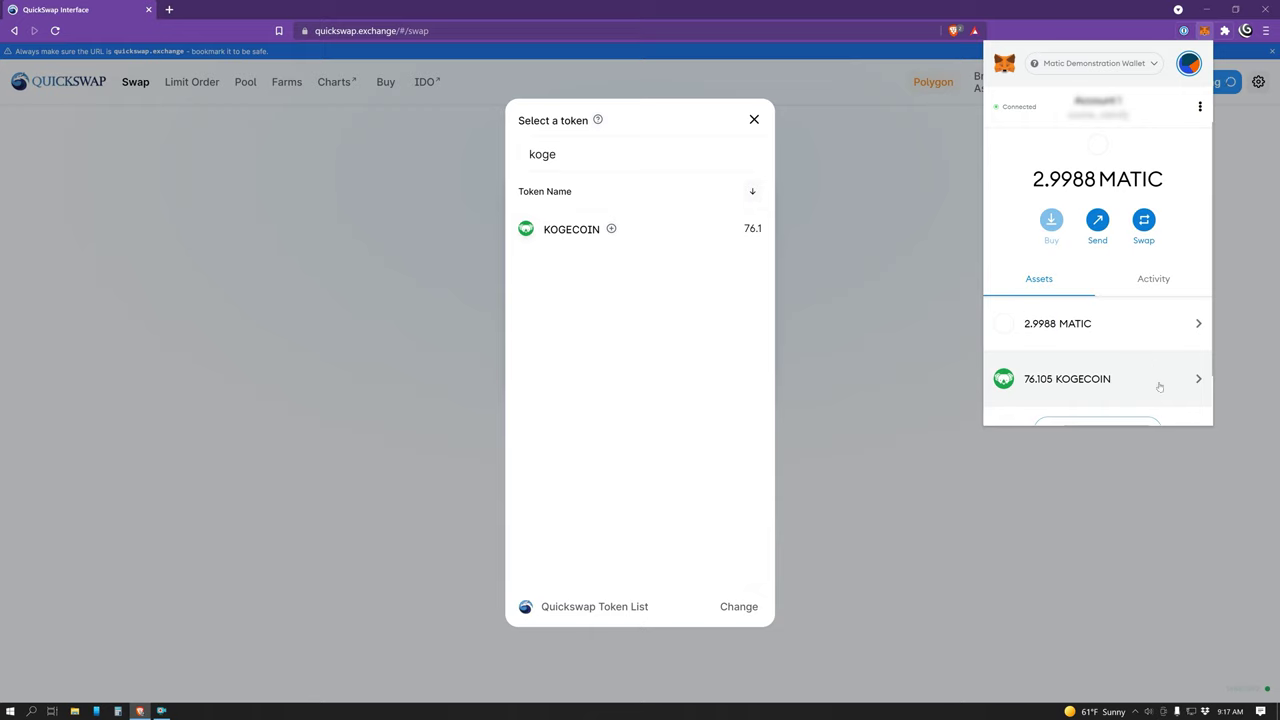
left_click(1134, 521)
Load kogefarm.io, connect the MetaMask wallet, and show the vaults as cards.
left_click(450, 27)
type("koge")
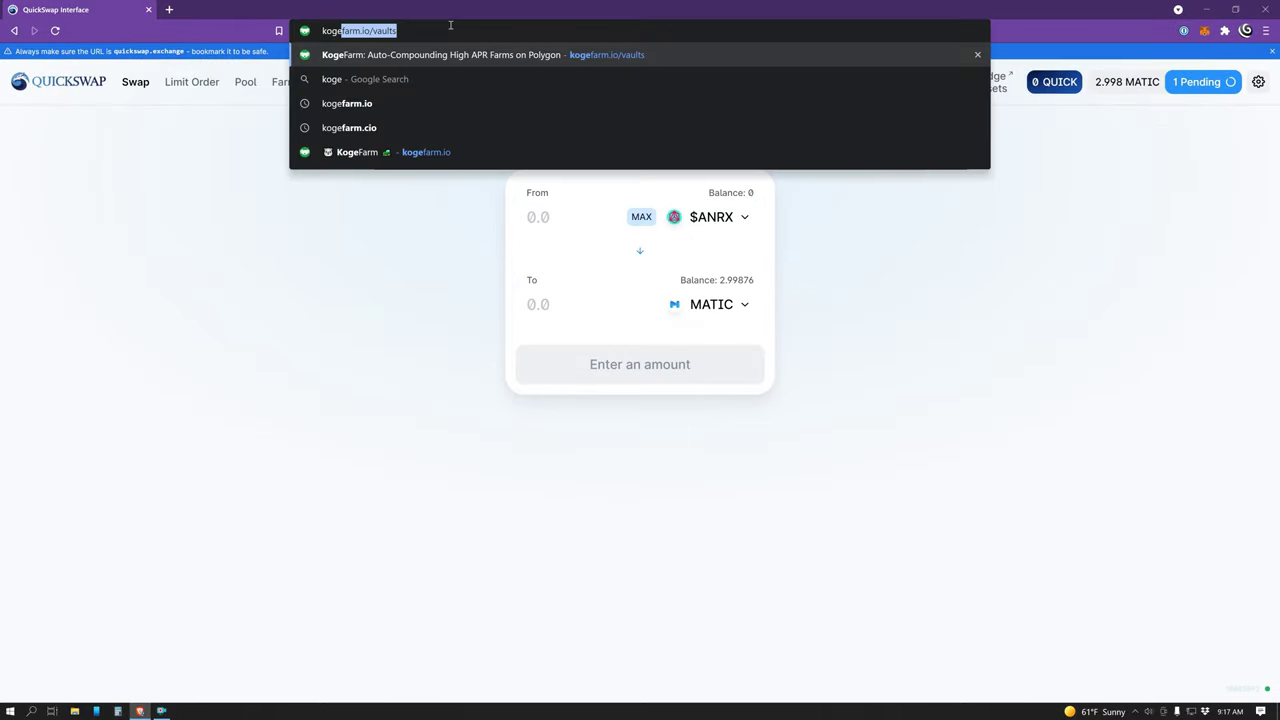
key("Return")
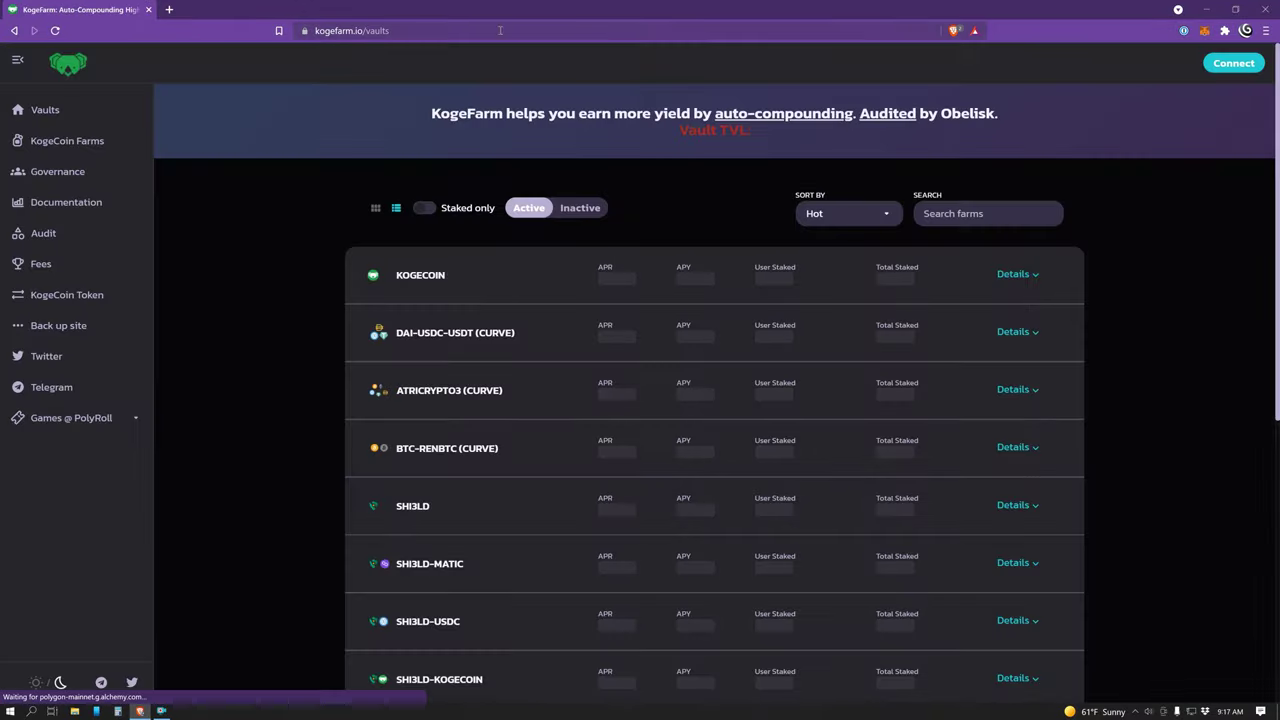
left_click(1233, 64)
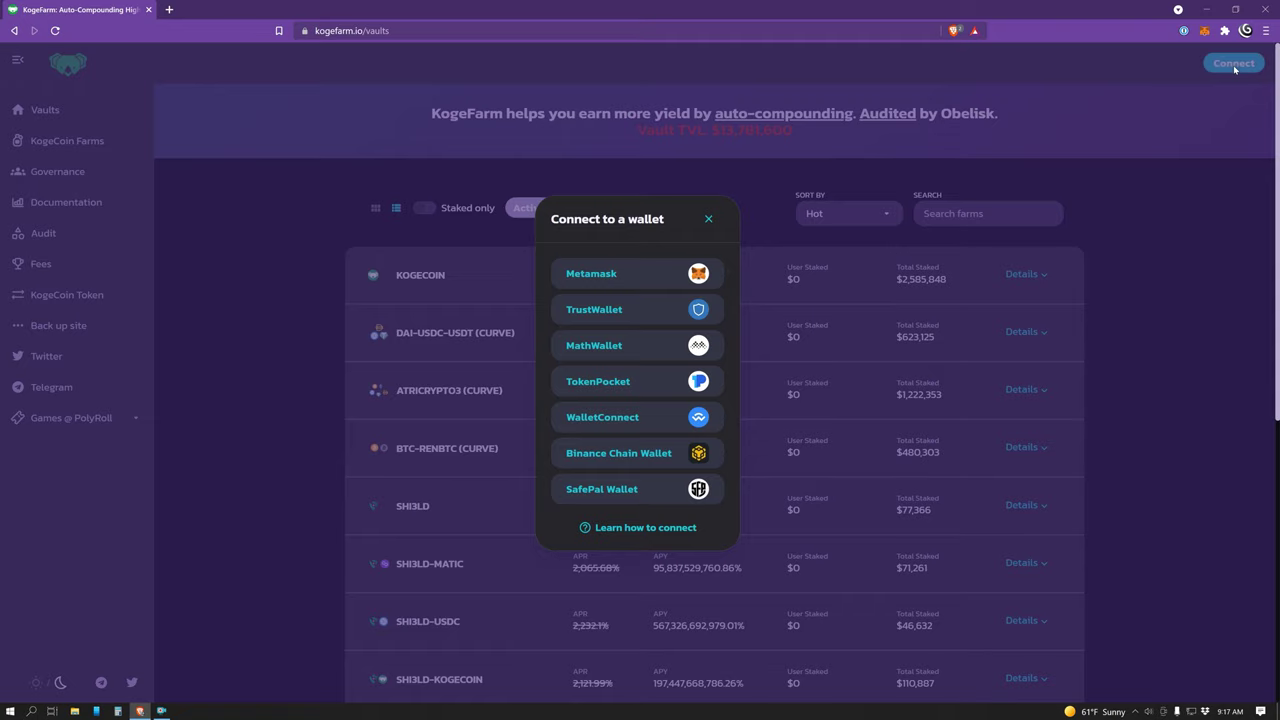
left_click(625, 274)
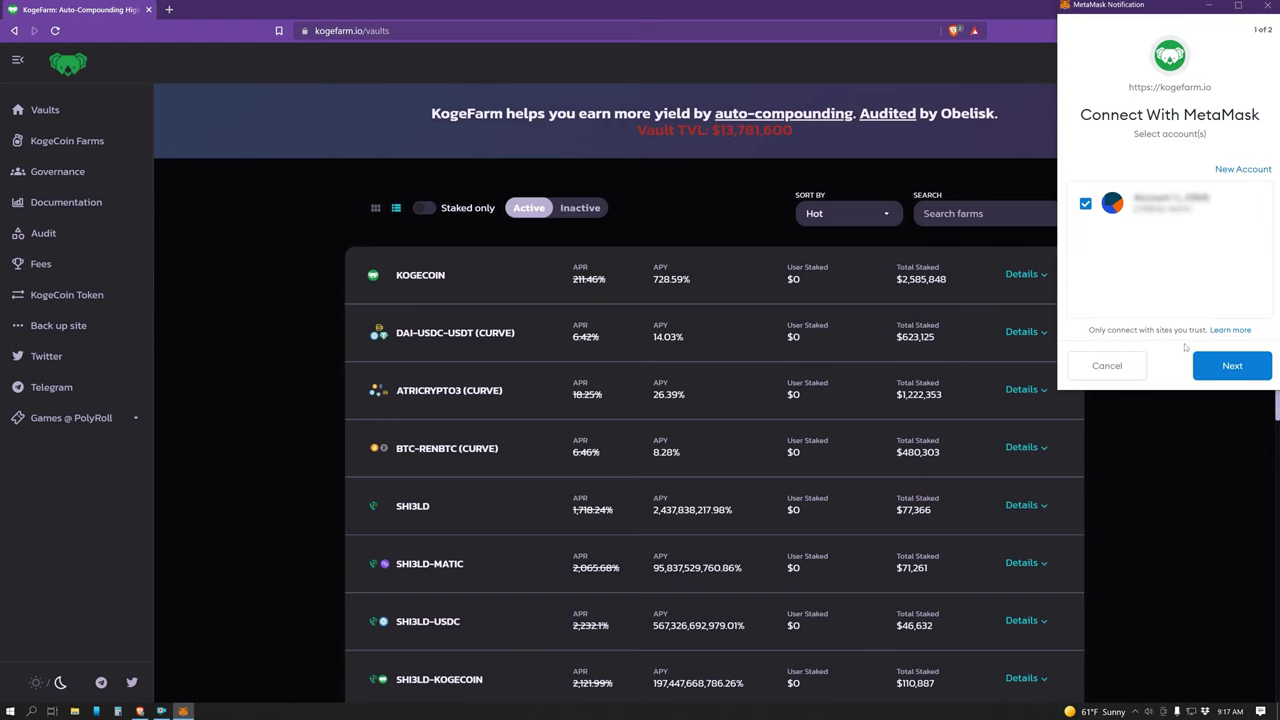
left_click(1236, 376)
left_click(1233, 372)
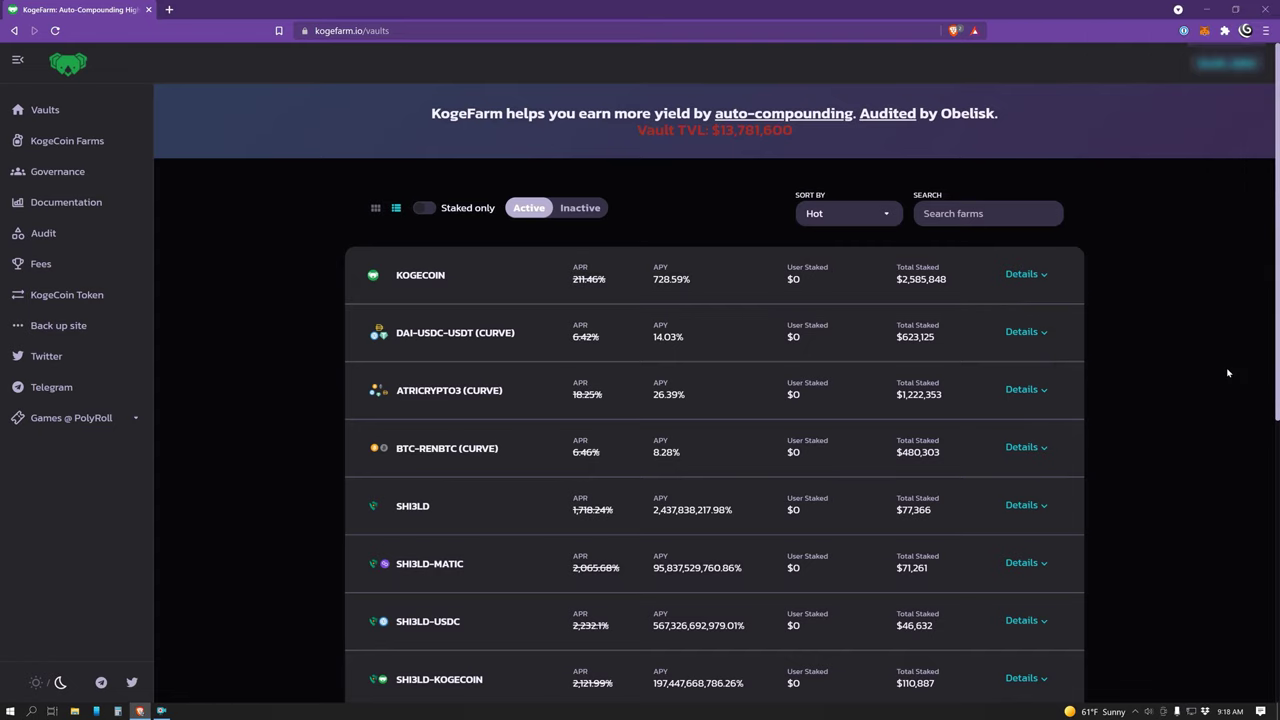
left_click(375, 210)
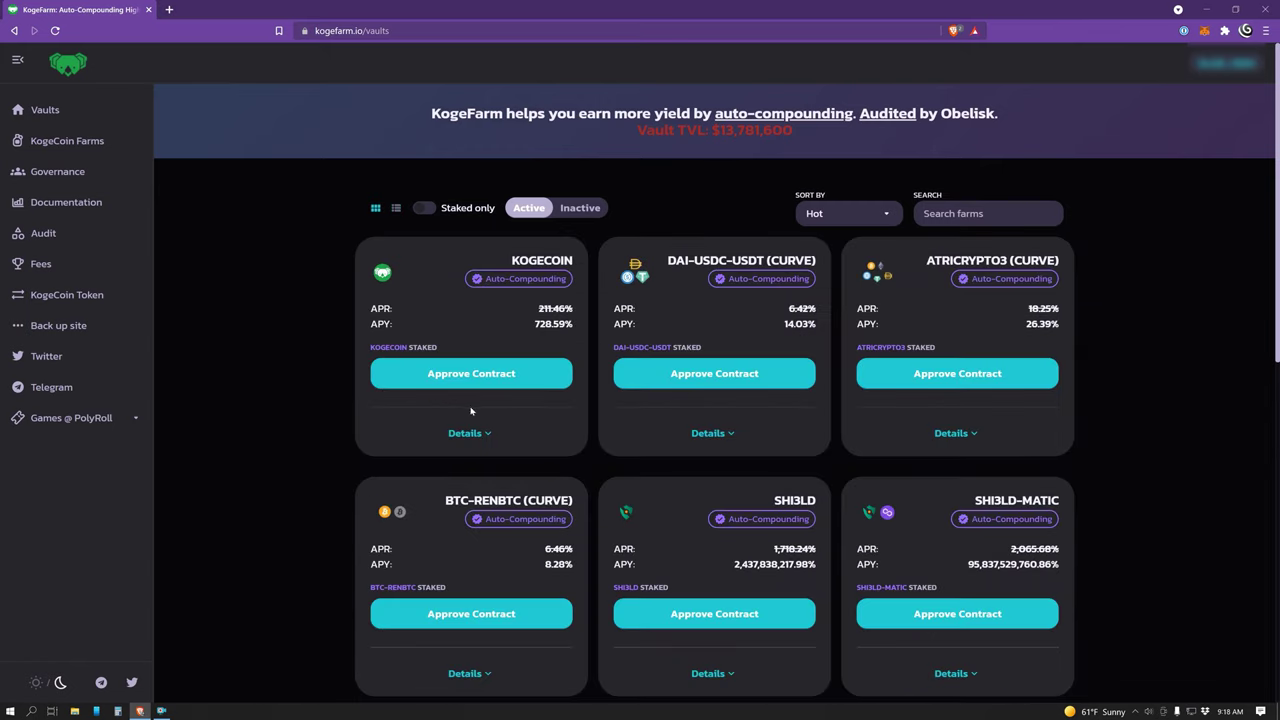
Expand KOGECOIN vault details in list and grid views, showing $2,585,848 staked and 0.58% daily.
left_click(472, 433)
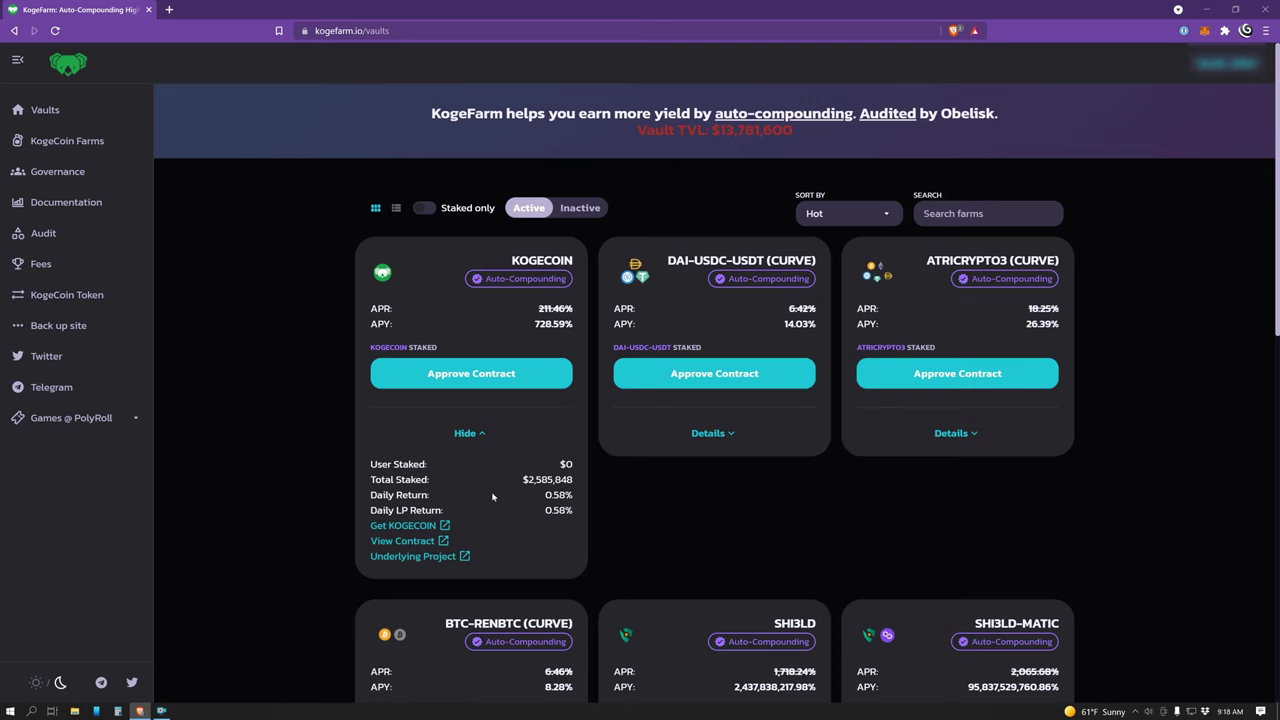
left_click(396, 208)
left_click(482, 288)
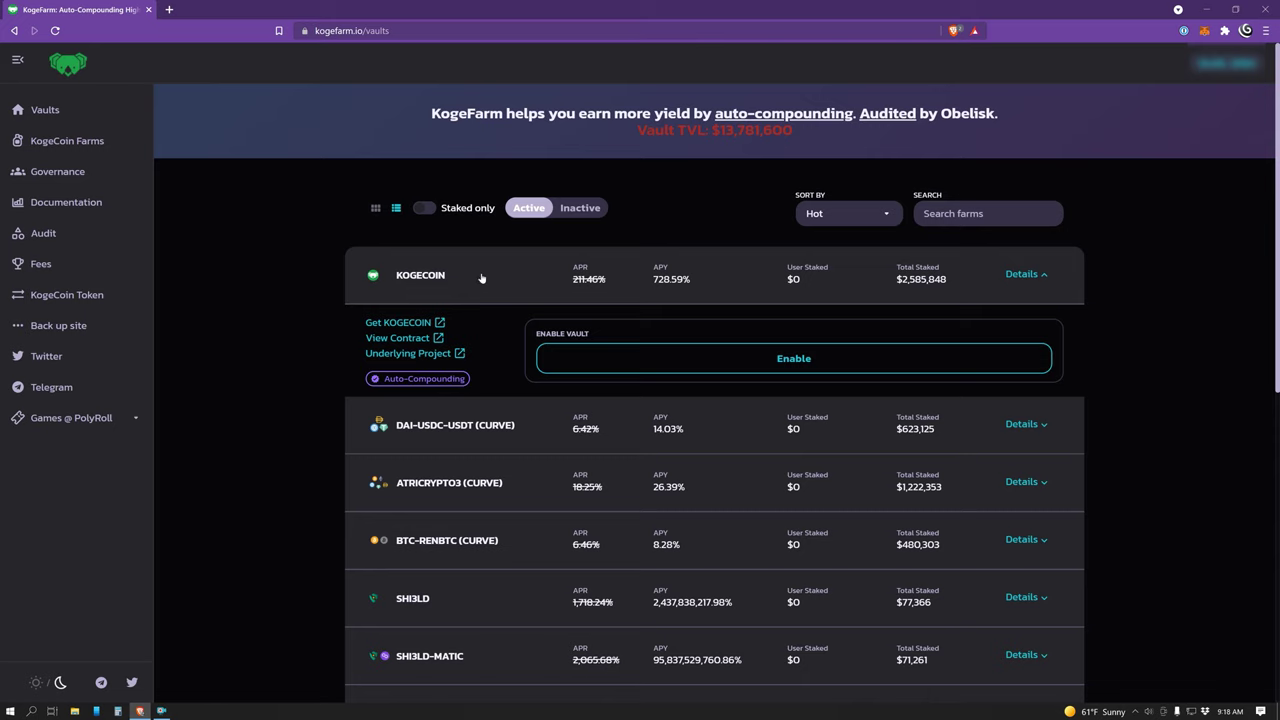
left_click(375, 209)
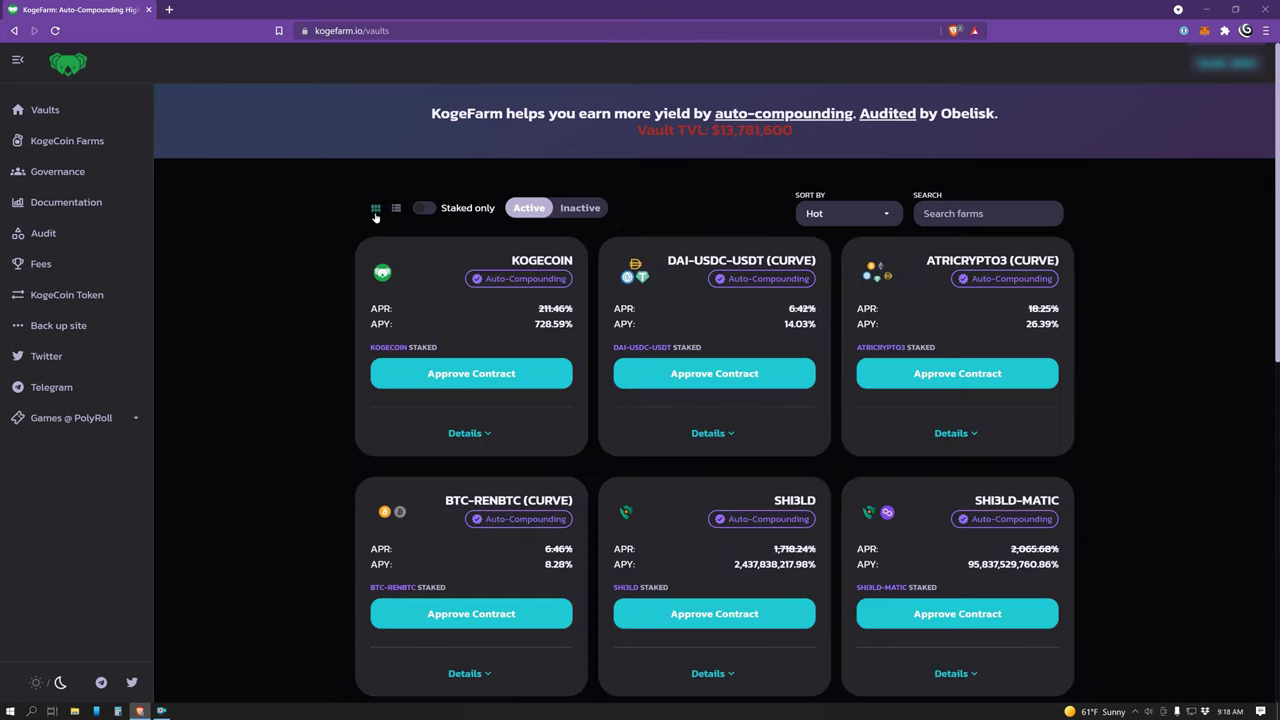
left_click(463, 434)
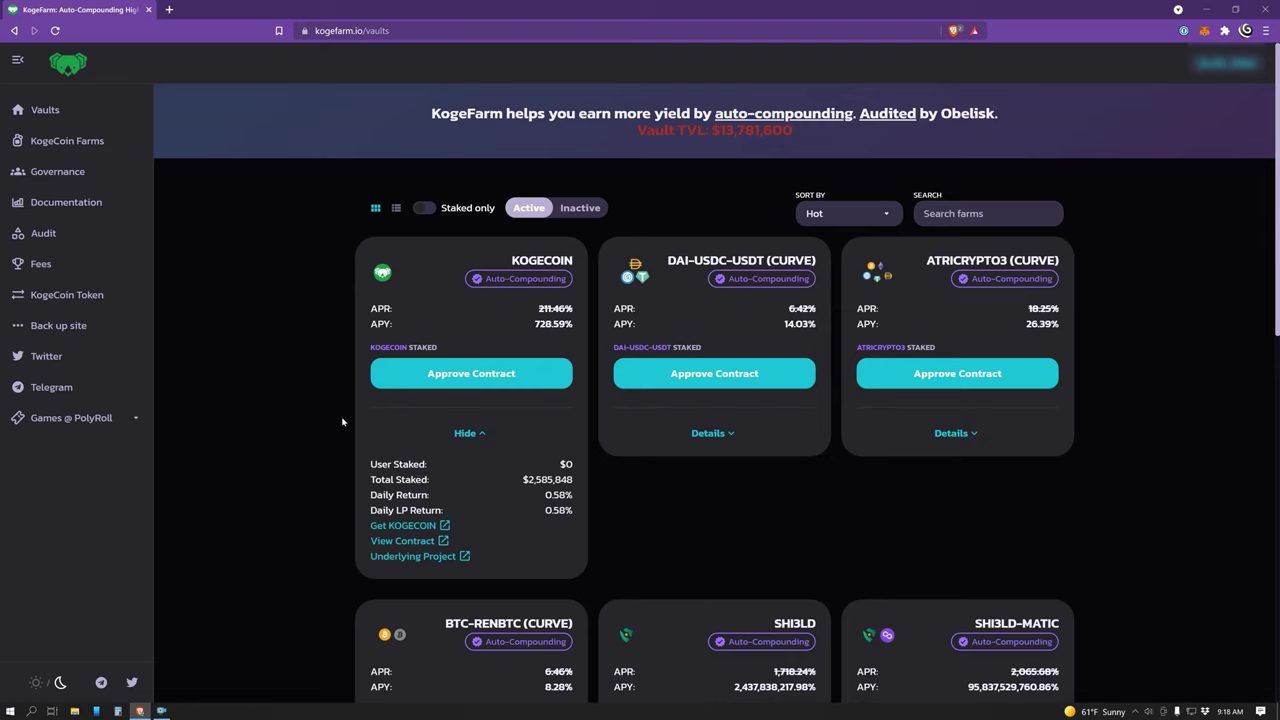
Approve the KOGECOIN vault contract and confirm the spending allowance in MetaMask.
left_click(460, 373)
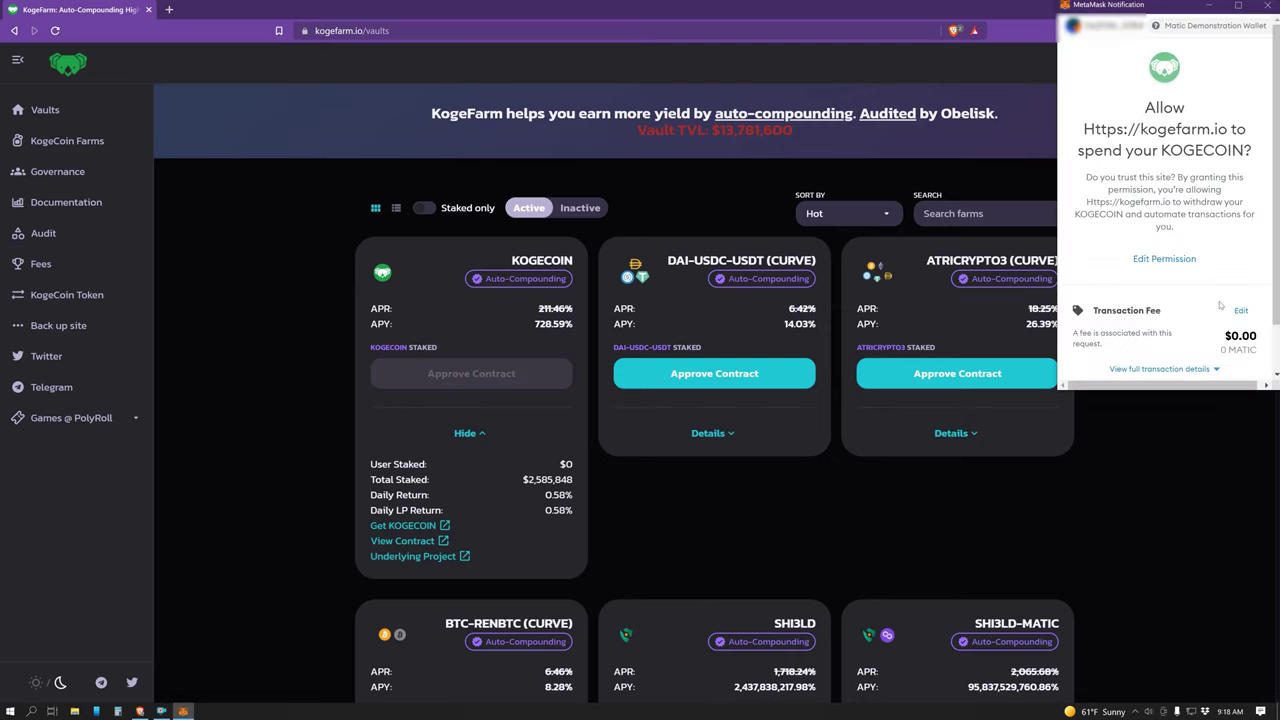
scroll(1220, 305, "down", 1)
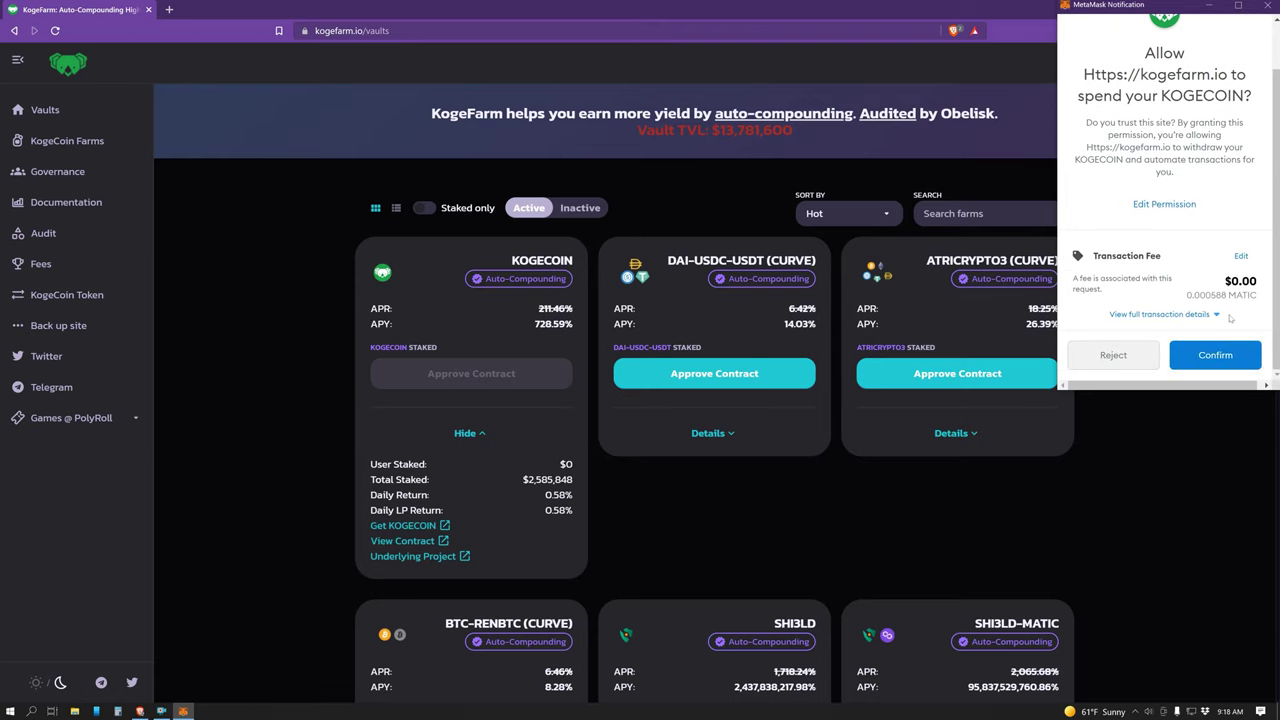
left_click(1235, 359)
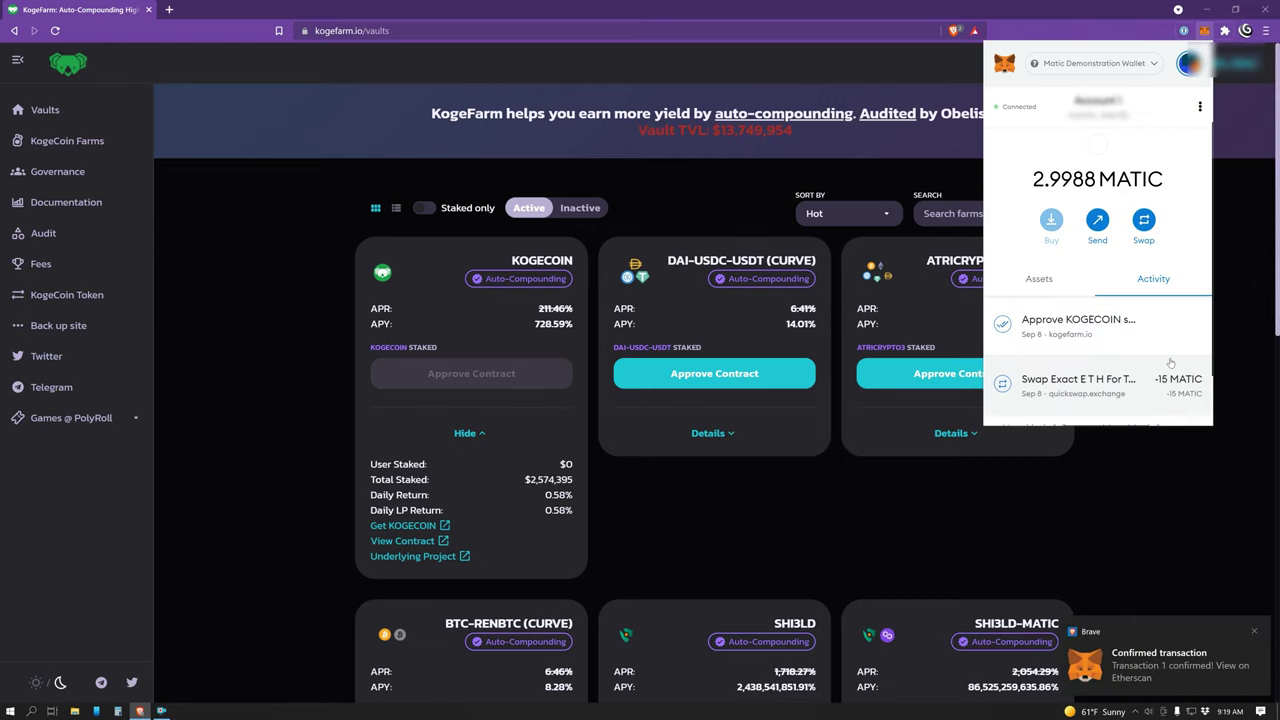
left_click(1192, 500)
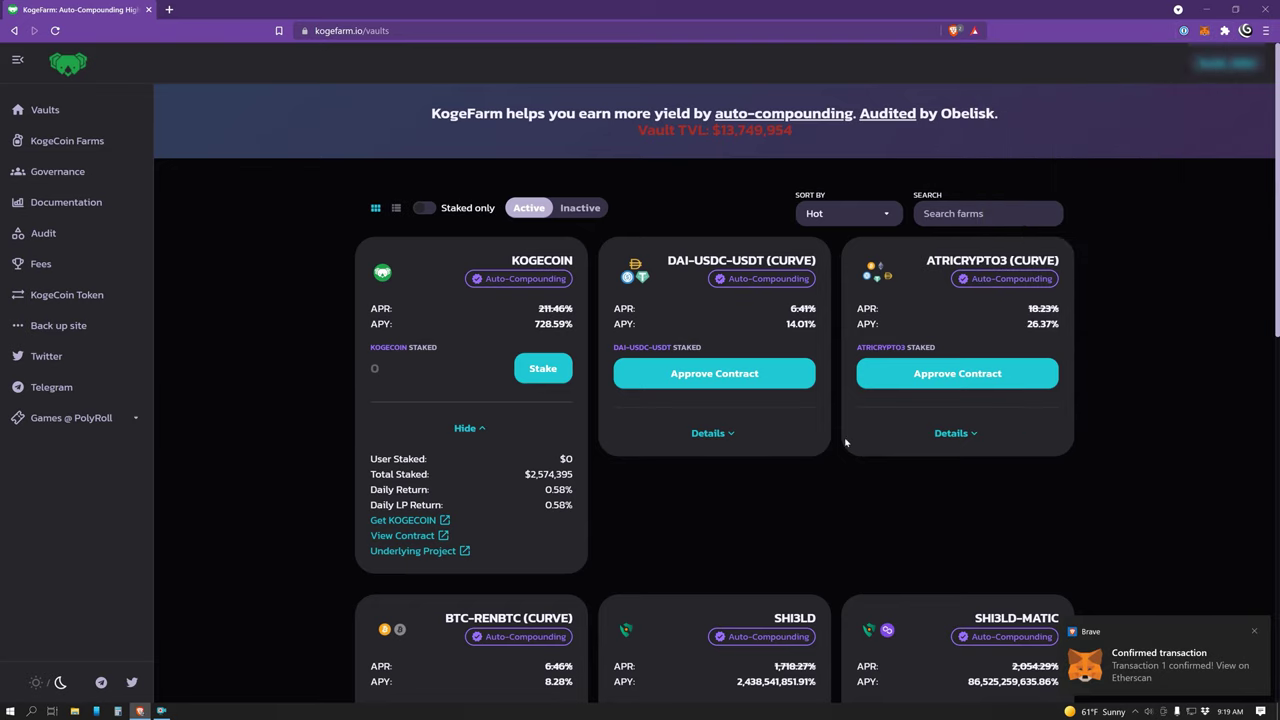
Stake the full 76.105117665 KOGECOIN balance in the KOGECOIN vault via MetaMask.
left_click(543, 368)
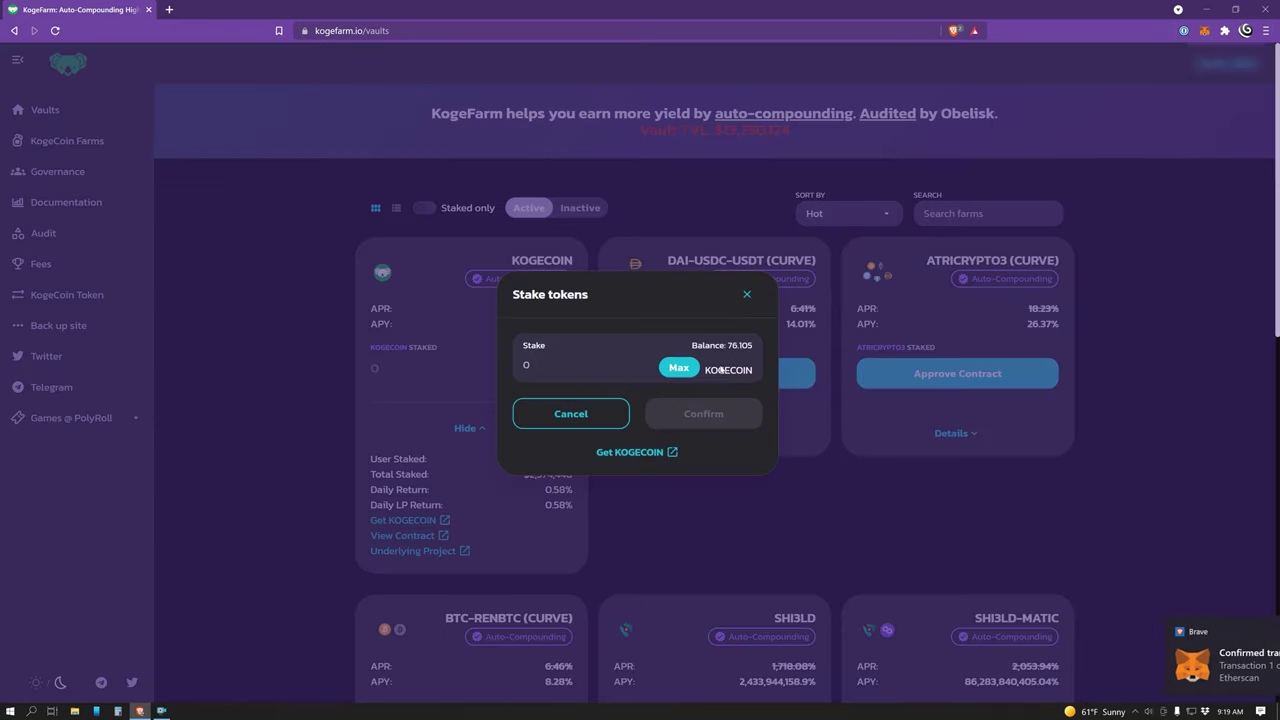
left_click(687, 376)
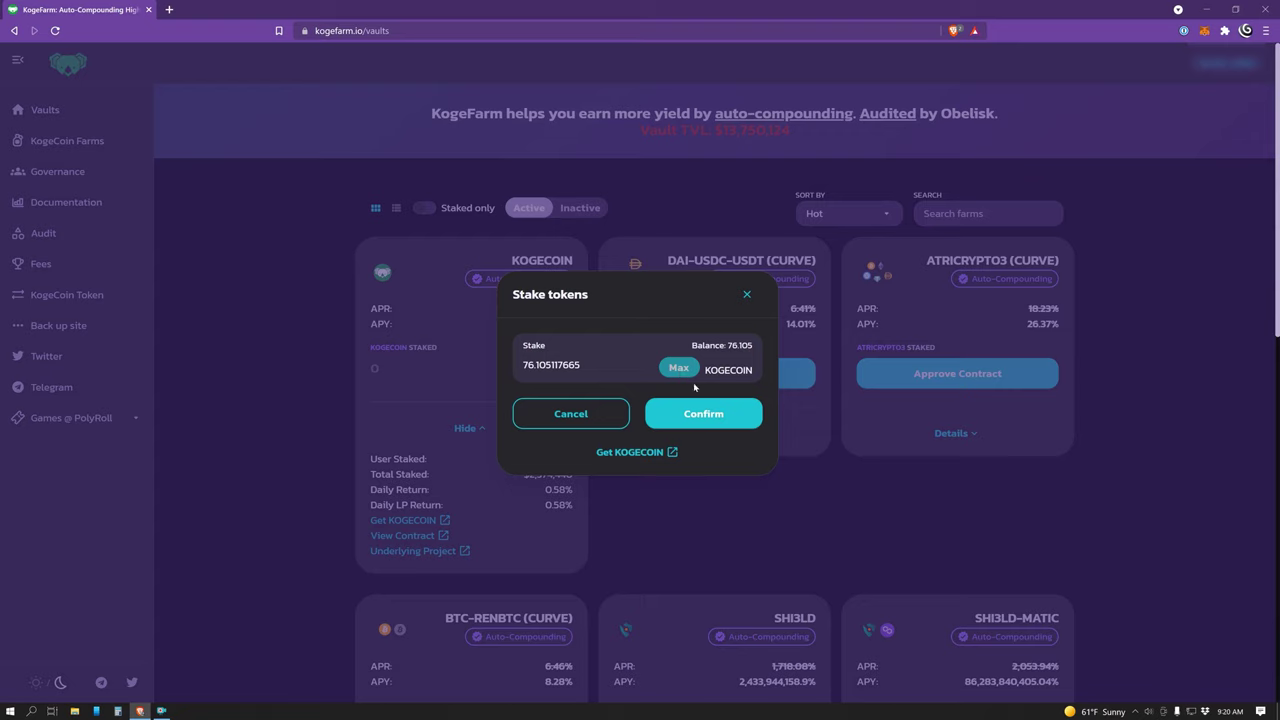
left_click(701, 413)
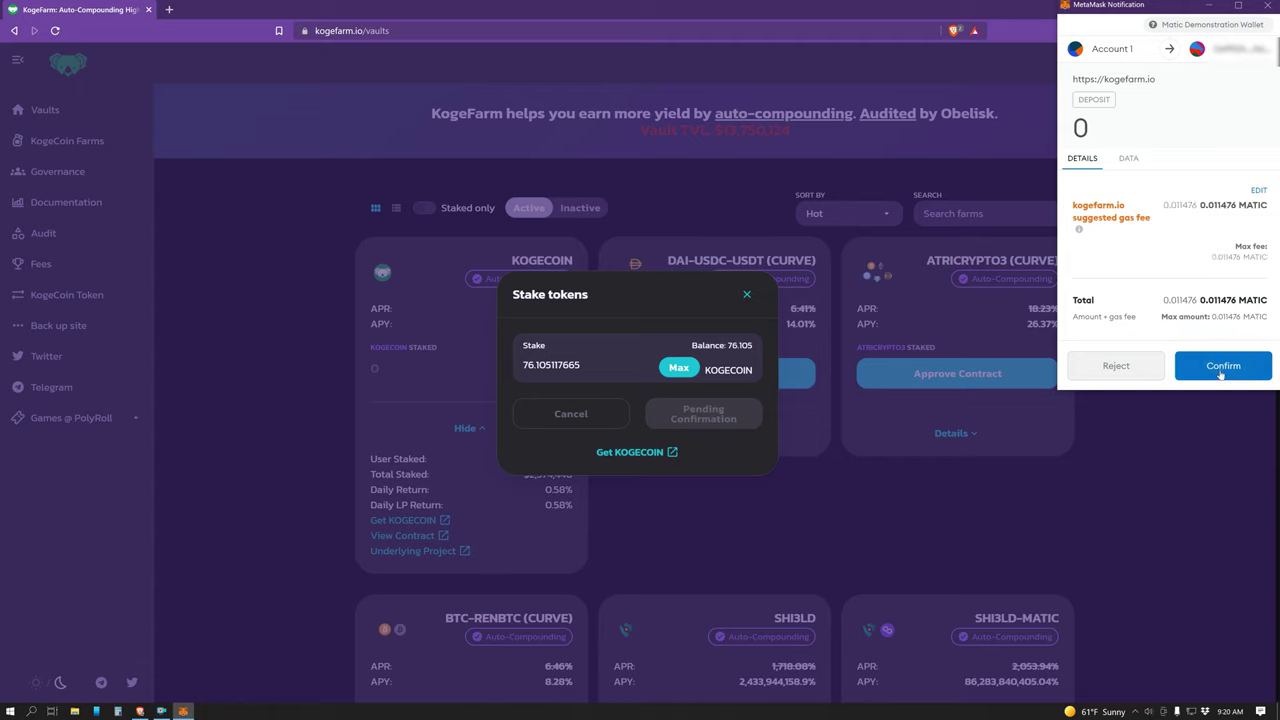
left_click(1220, 370)
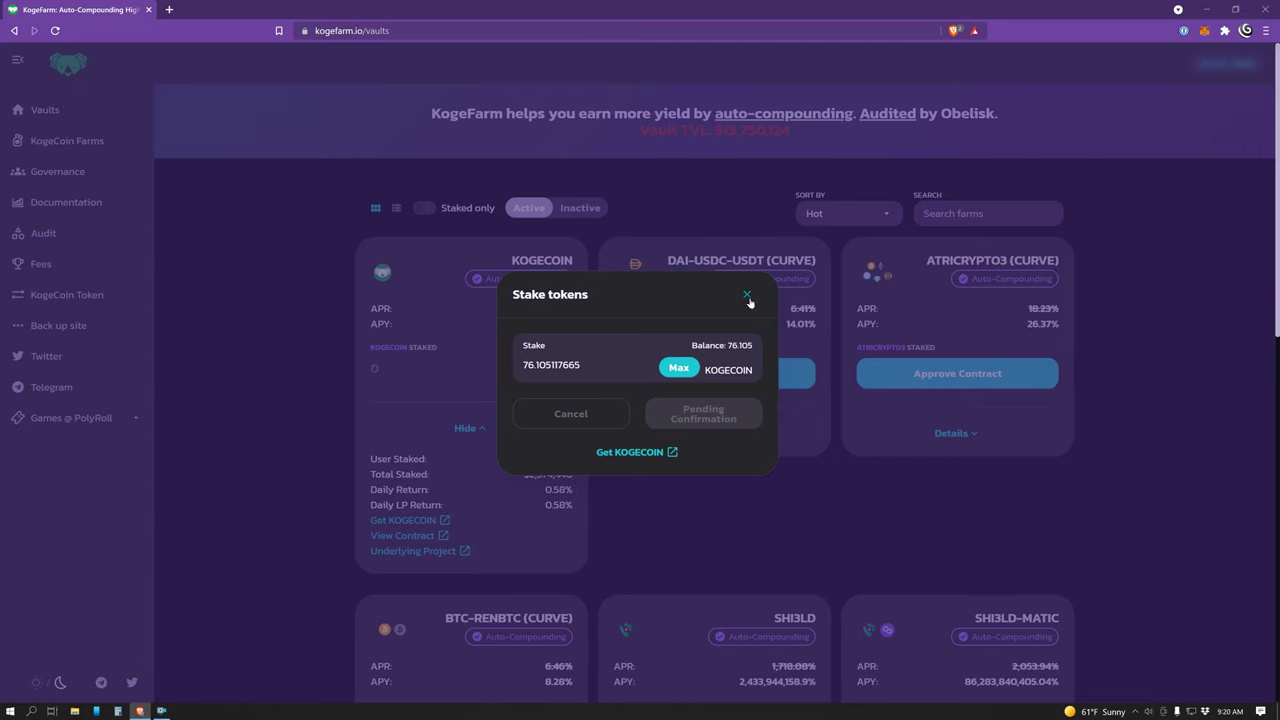
left_click(747, 297)
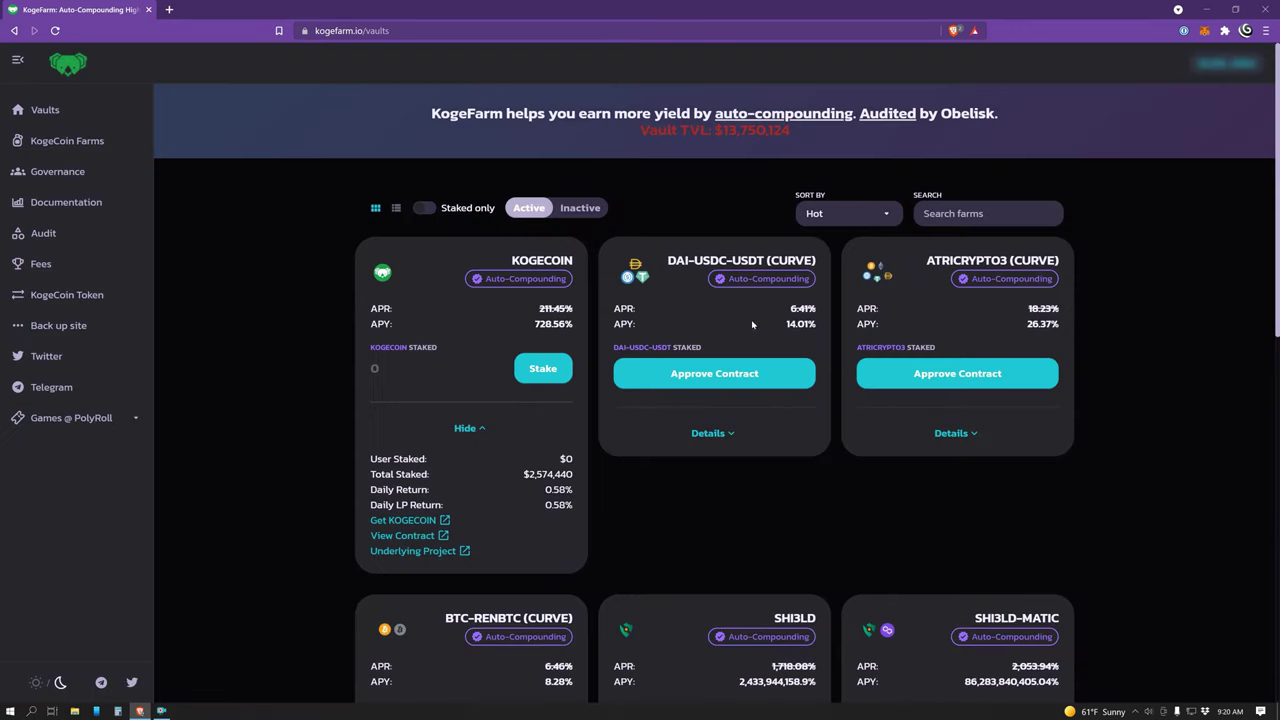
left_click(740, 373)
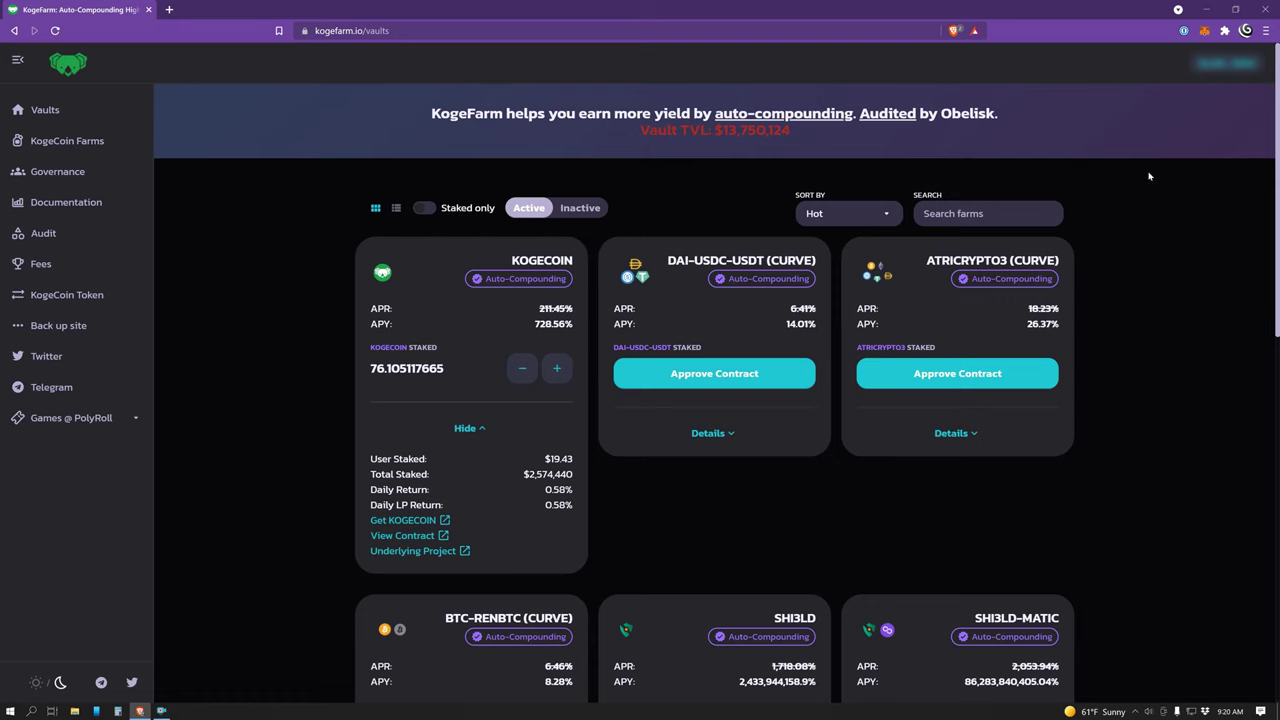
left_click(1205, 31)
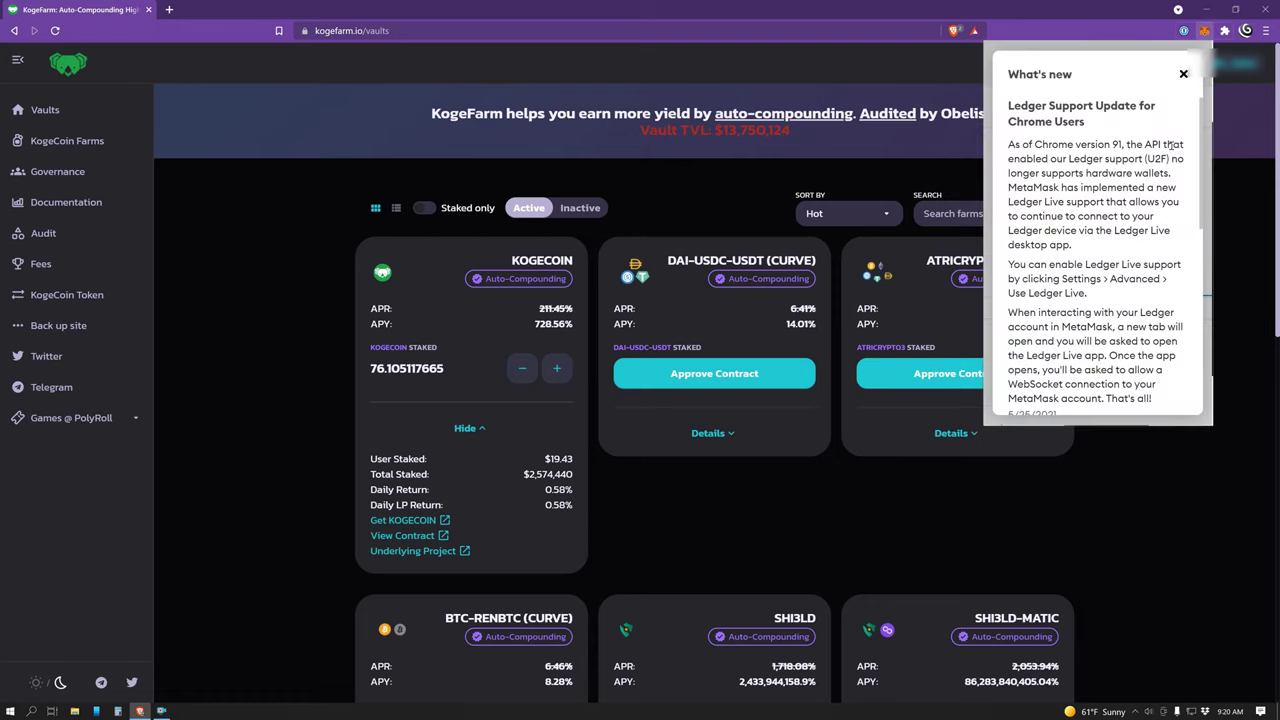
left_click(1183, 74)
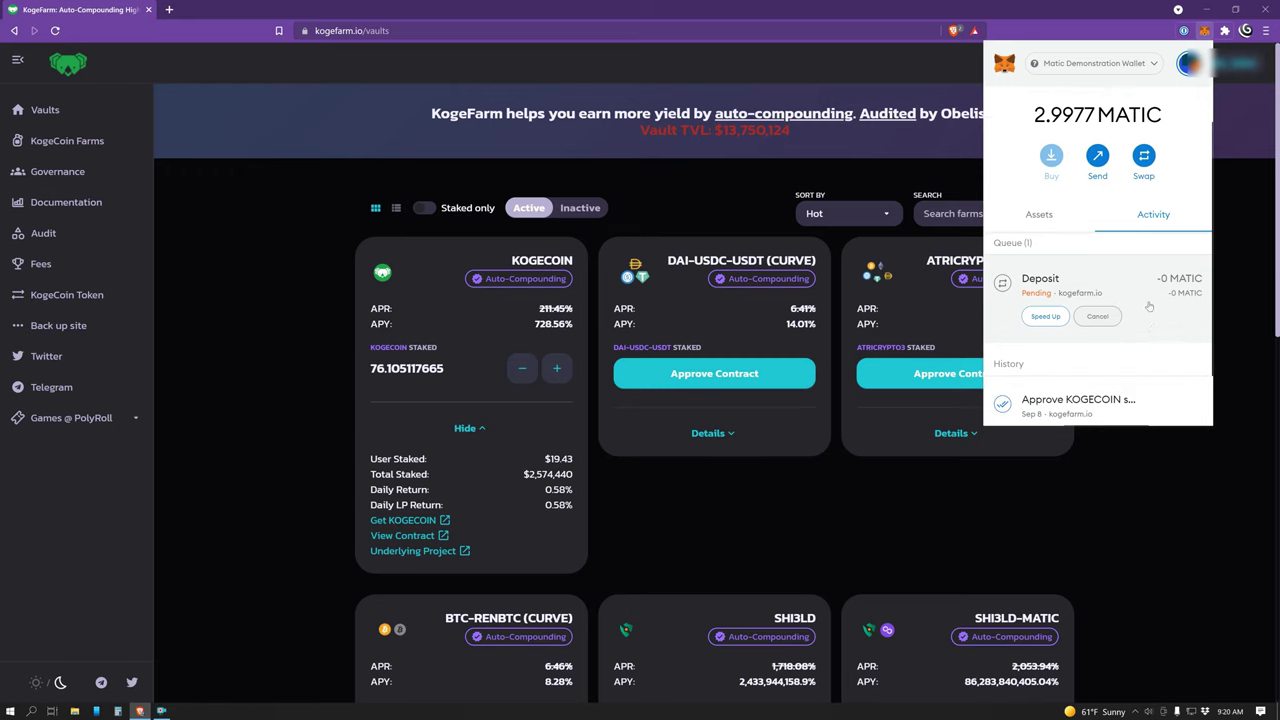
scroll(1150, 310, "up", 1)
scroll(1148, 333, "down", 1)
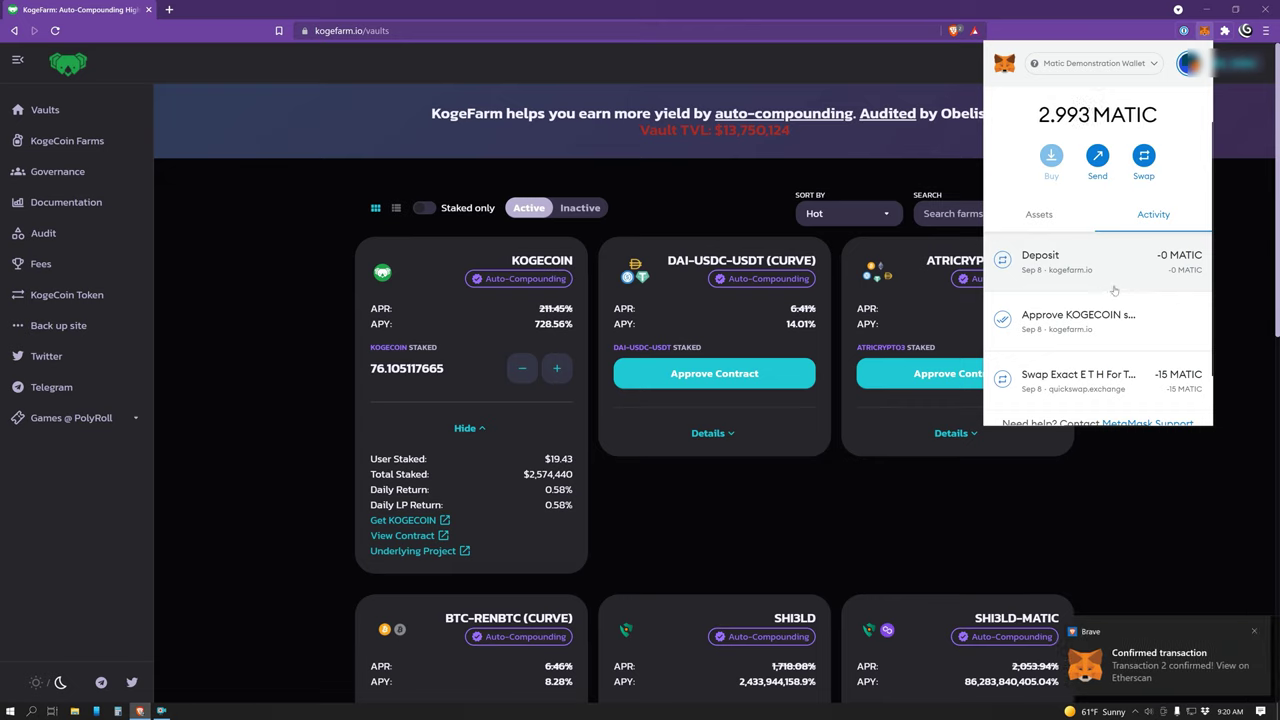
left_click(1143, 482)
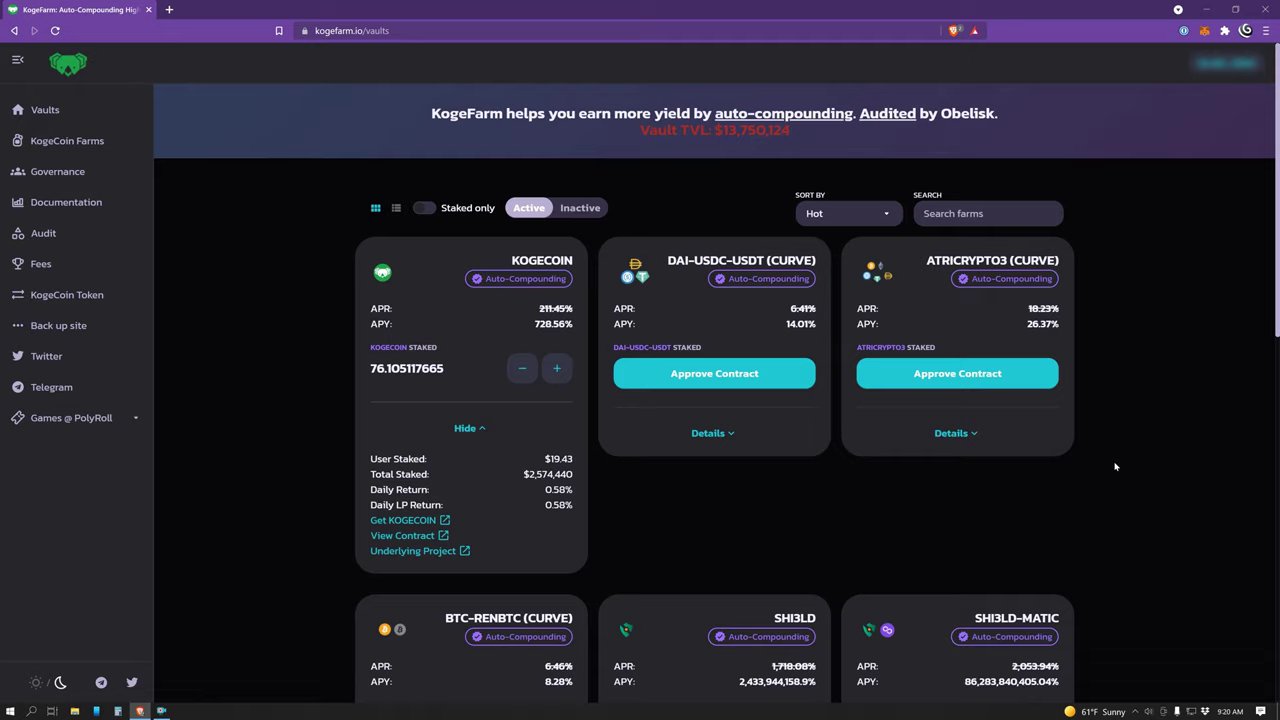
Look at the KOGECOIN vault's Unstake and Stake dialogs without making changes.
left_click(520, 372)
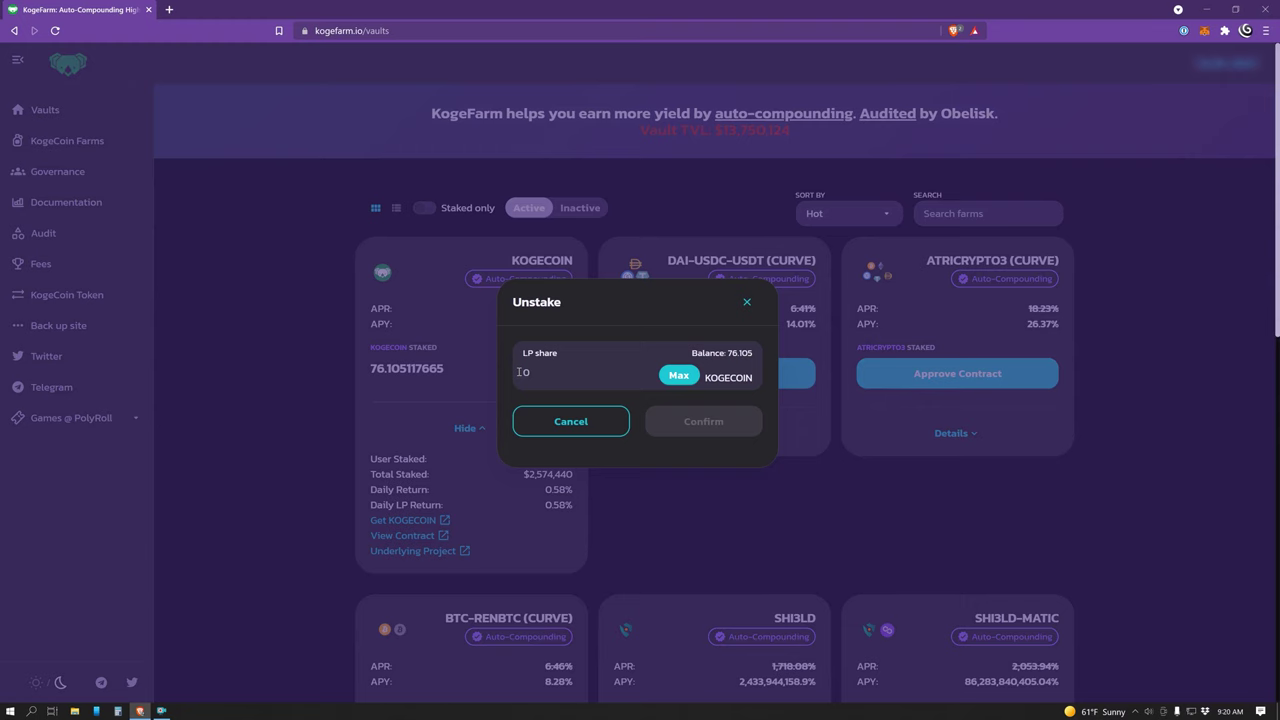
left_click(747, 301)
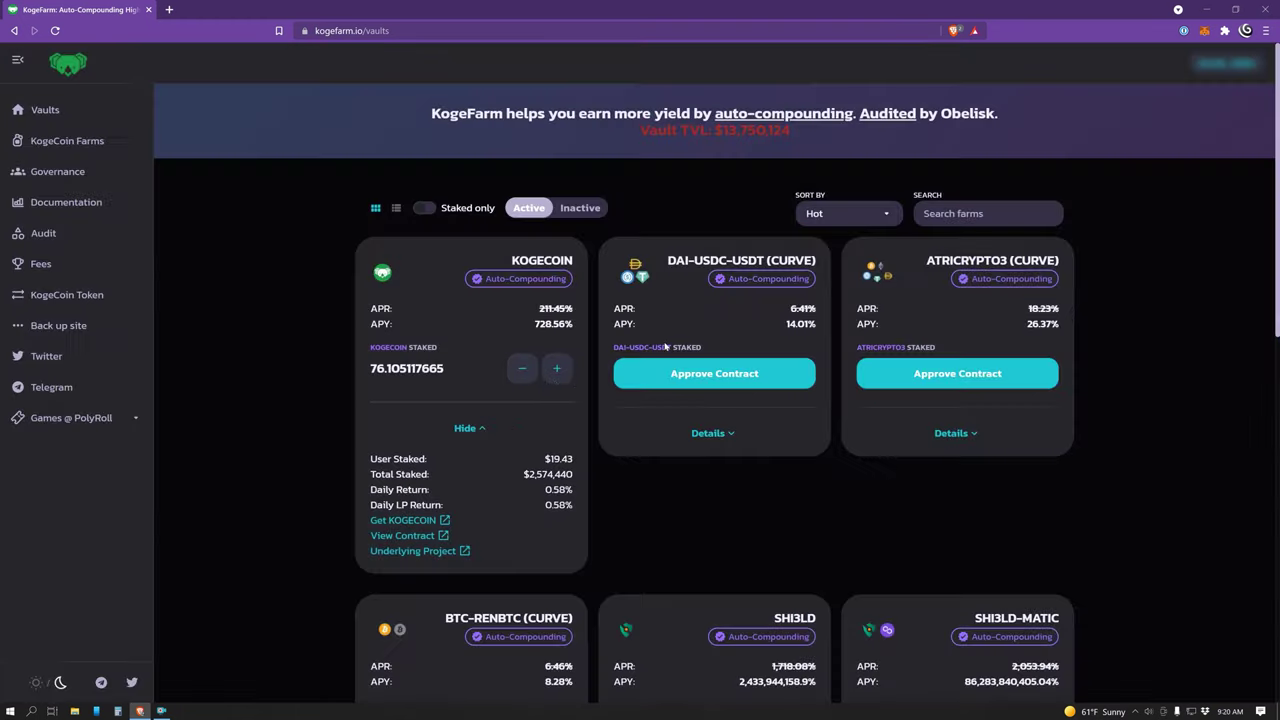
left_click(554, 376)
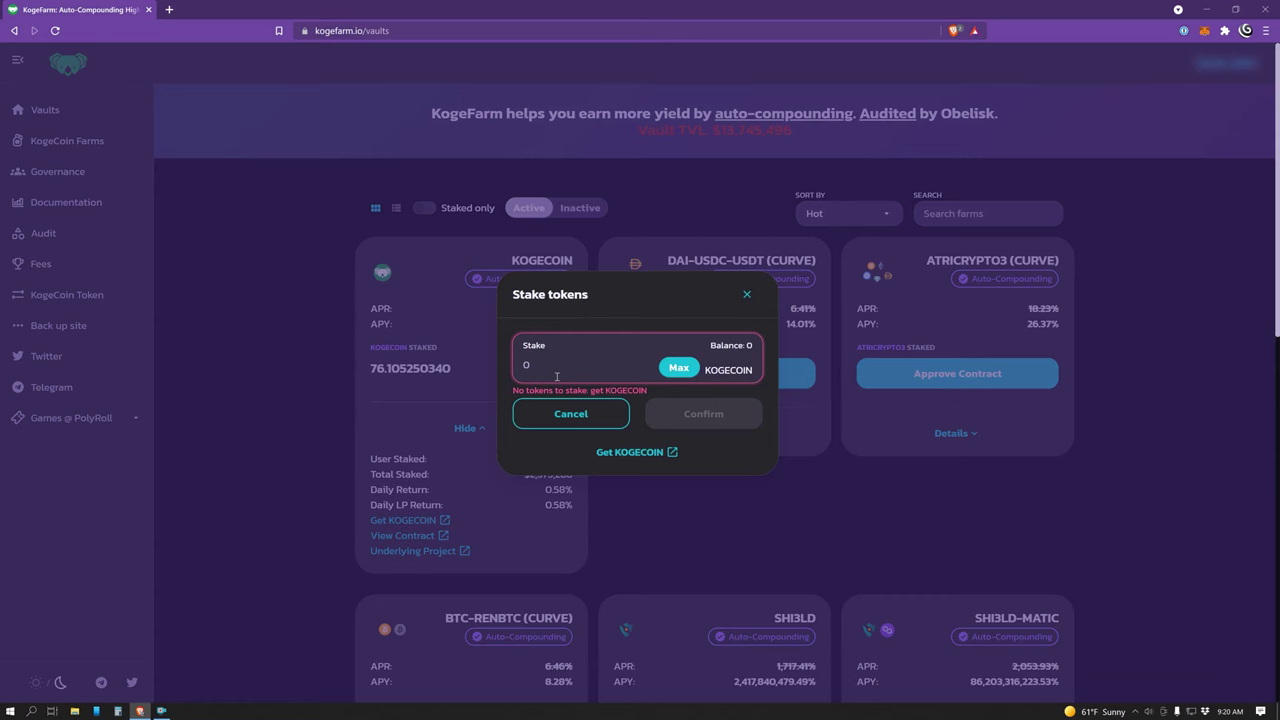
left_click(746, 295)
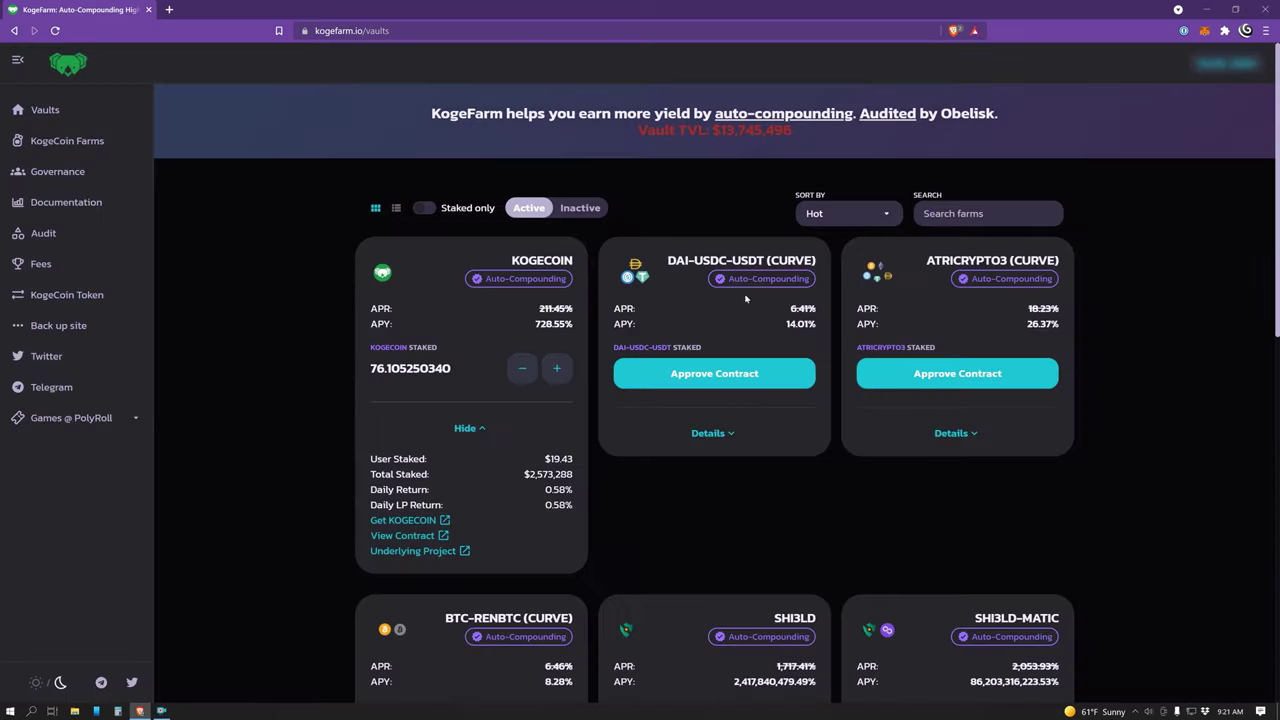
Check the wallet's assets, showing 2.993 MATIC and 0 KOGECOIN.
left_click(1204, 32)
left_click(1183, 74)
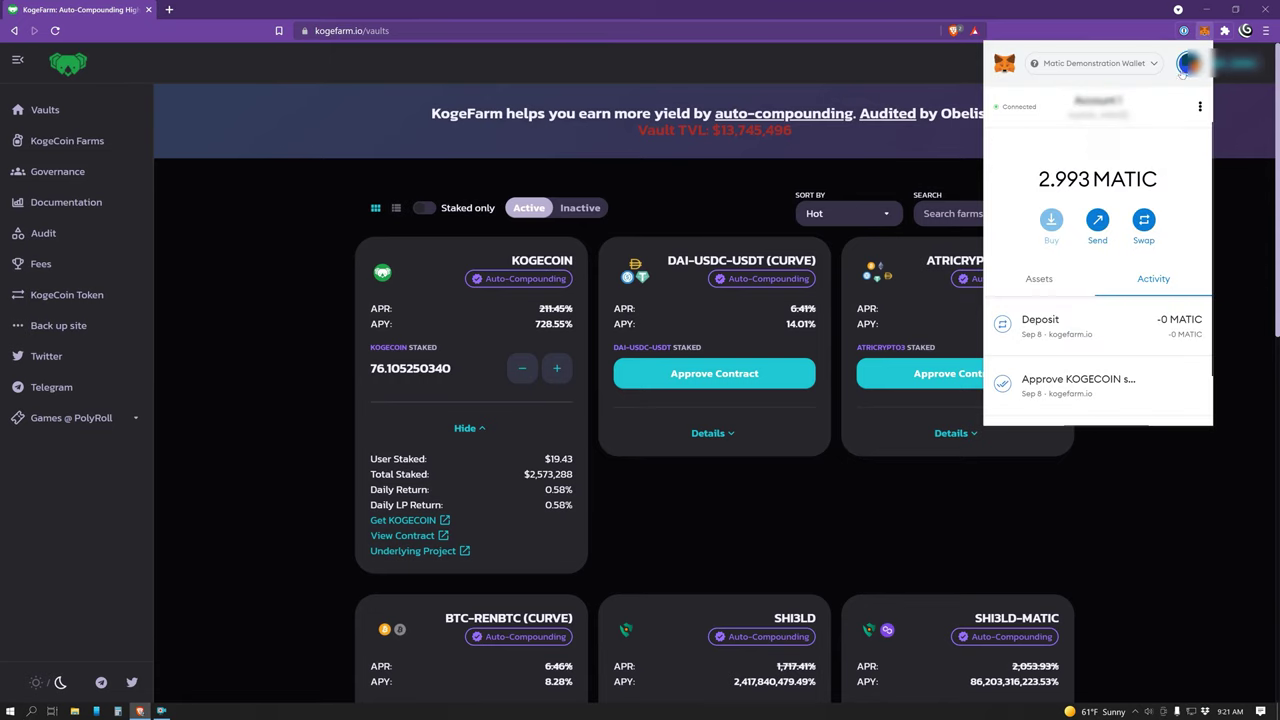
left_click(1038, 280)
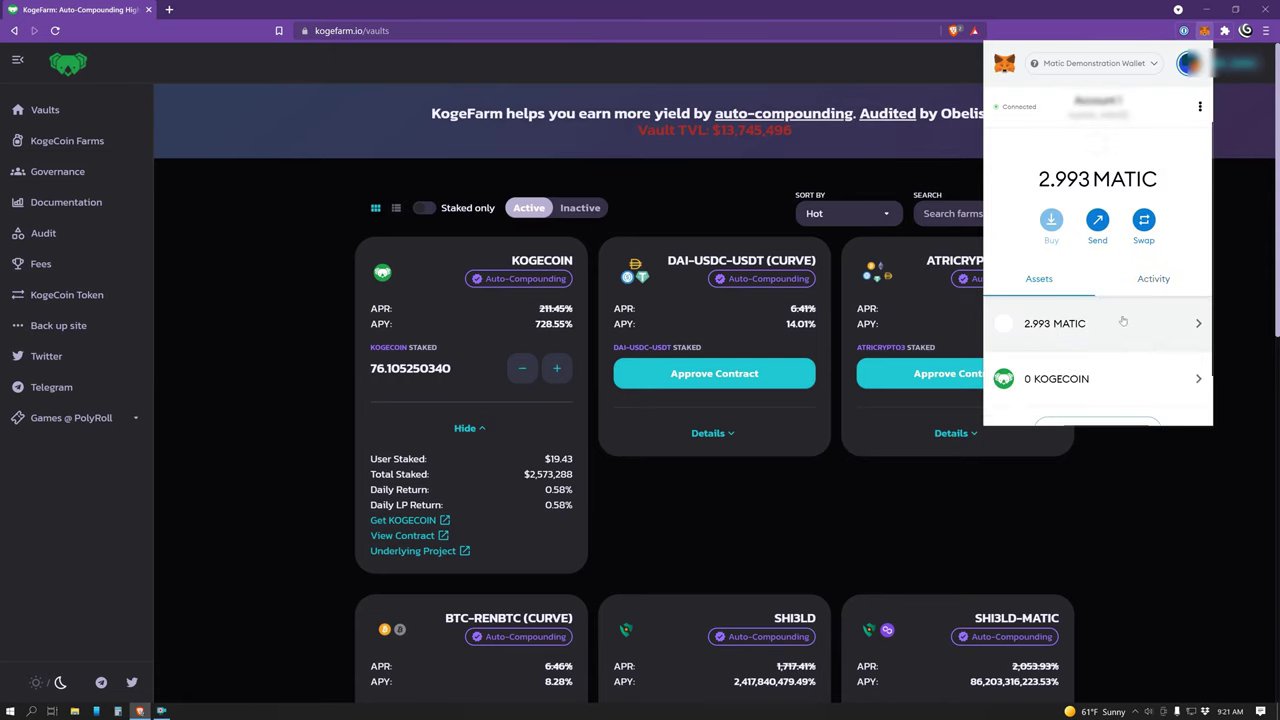
scroll(1127, 311, "down", 1)
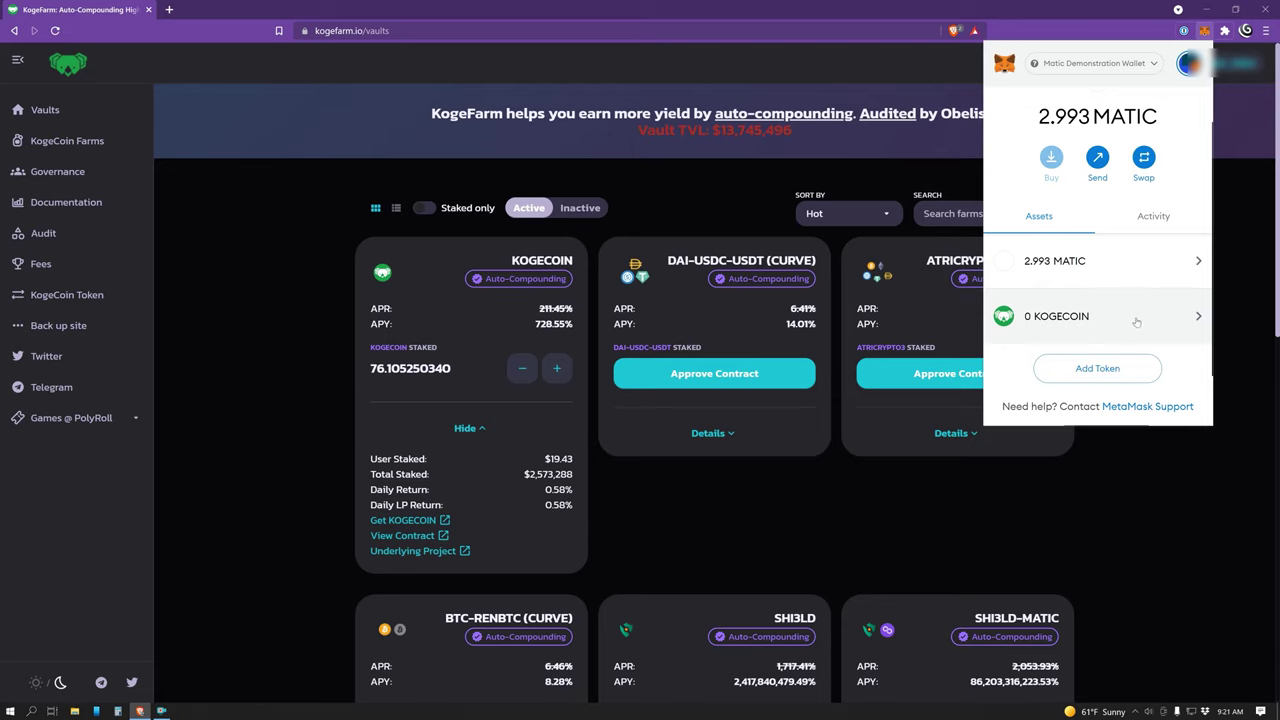
left_click(1232, 302)
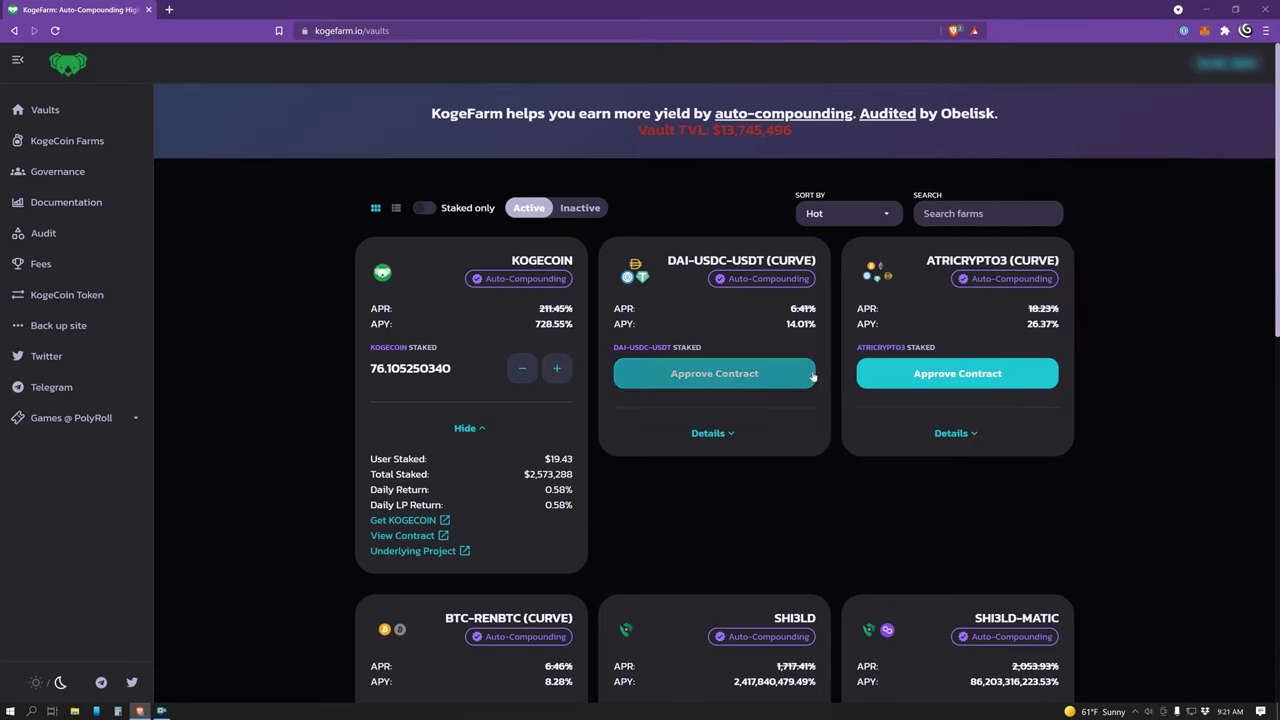
left_click(169, 9)
Search Google for 0xtracker in a new tab and open the 0x Tracker protocol site.
type("ap")
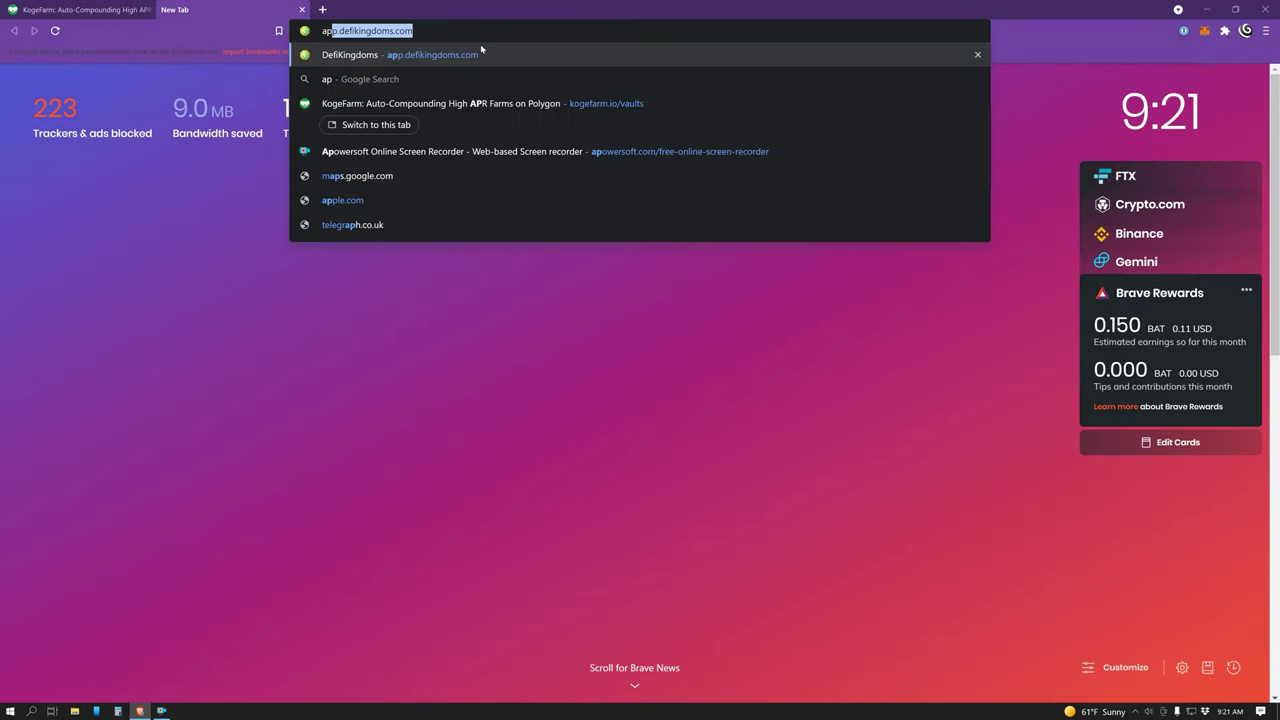
key("BackSpace")
key("BackSpace")
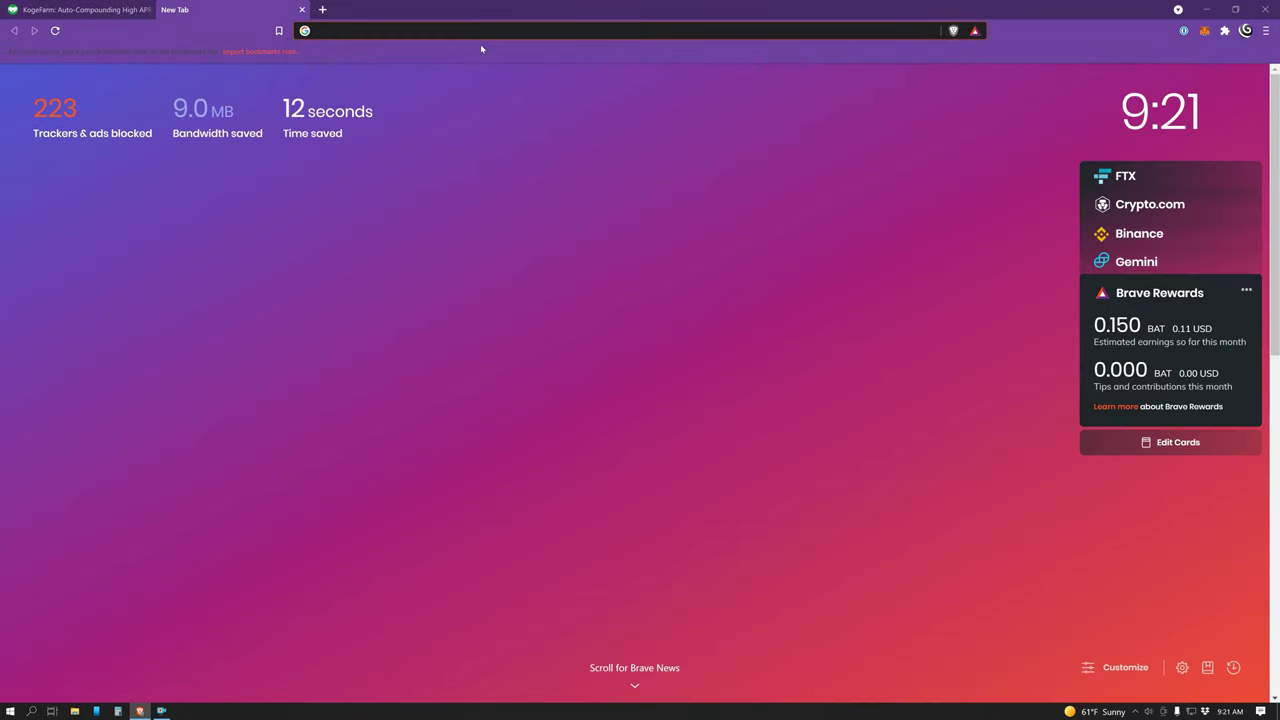
type("0xtrack")
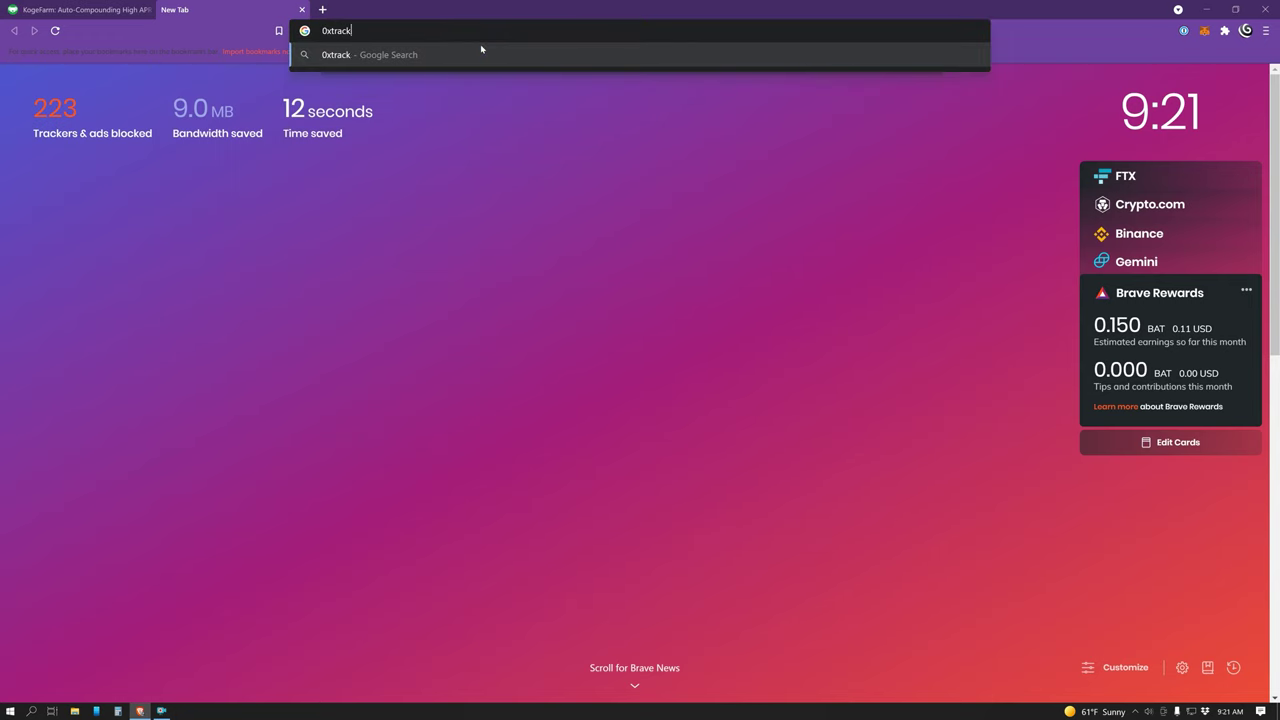
type("er")
key("Return")
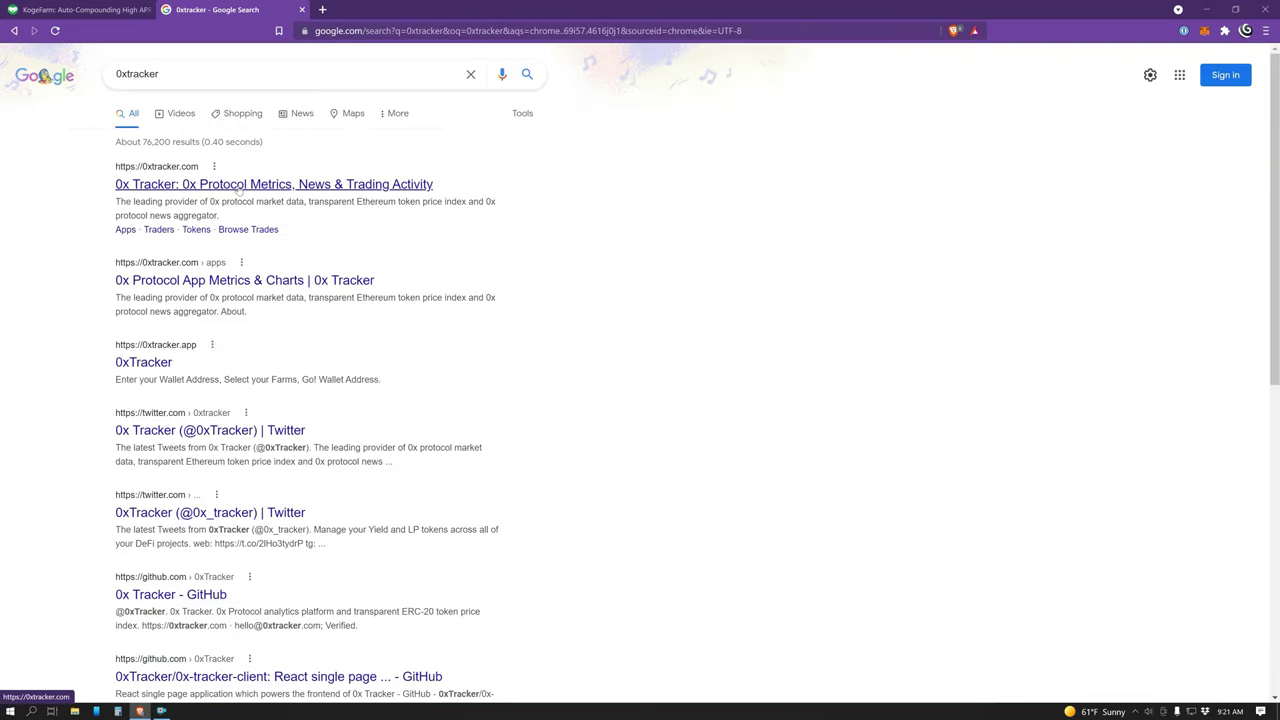
left_click(240, 186)
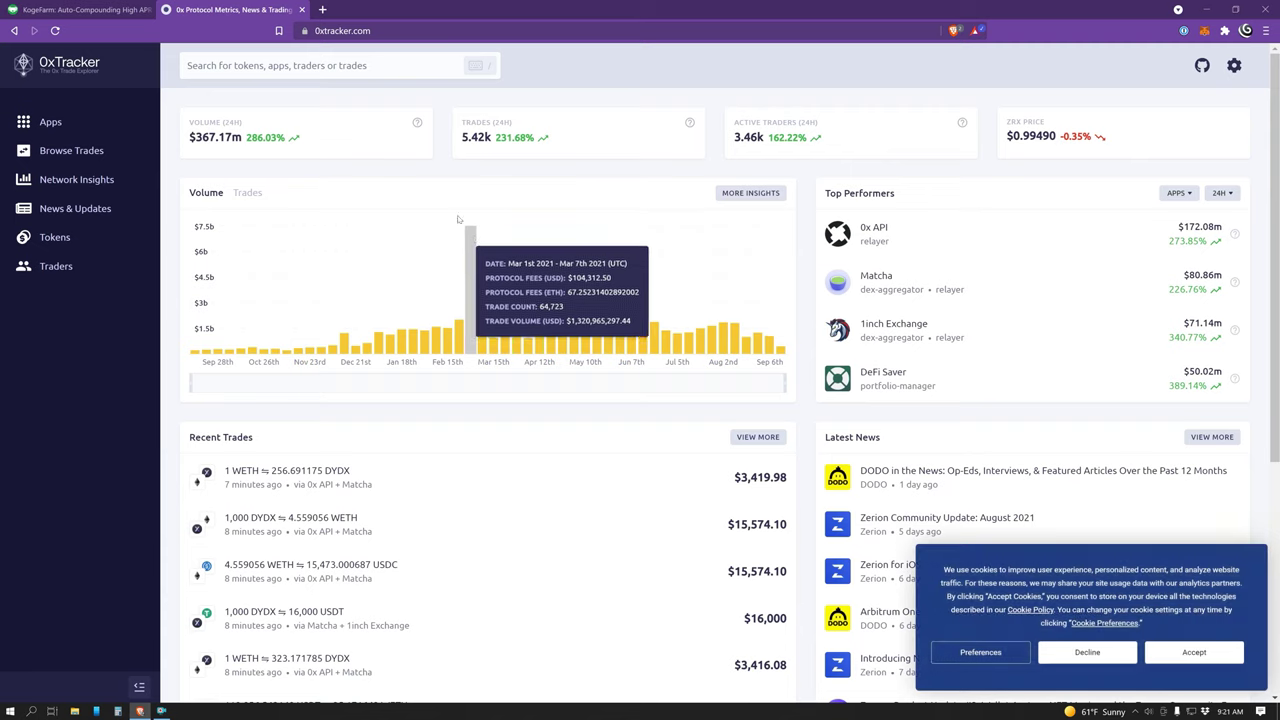
Search 0xtracker again from the address bar and open the 0xtracker.app wallet tracker.
left_click(385, 31)
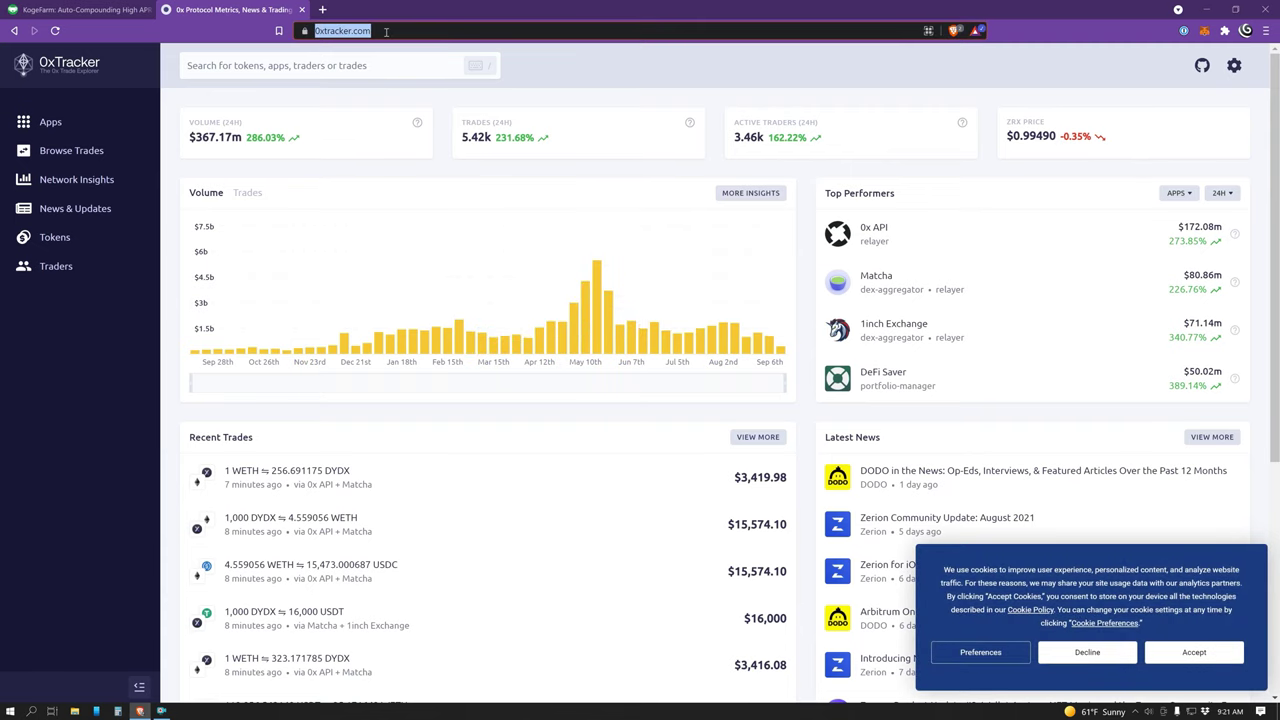
type("0xtrack")
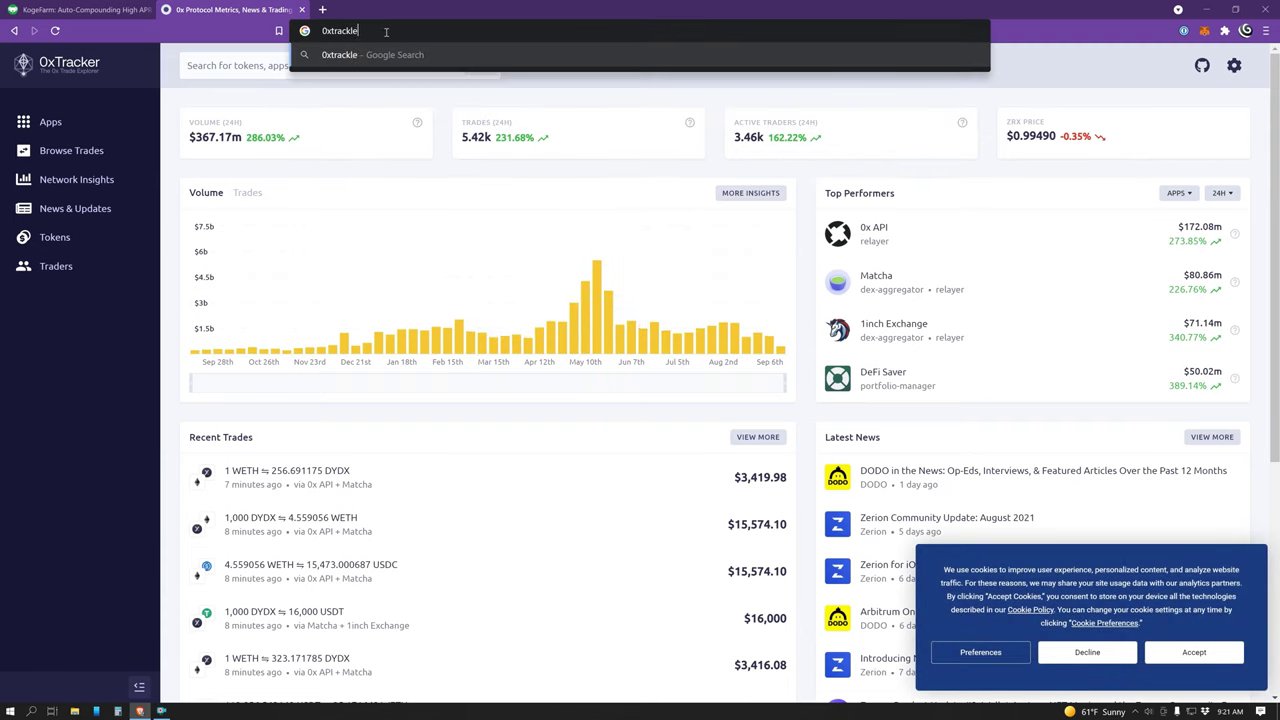
type("er")
key("Return")
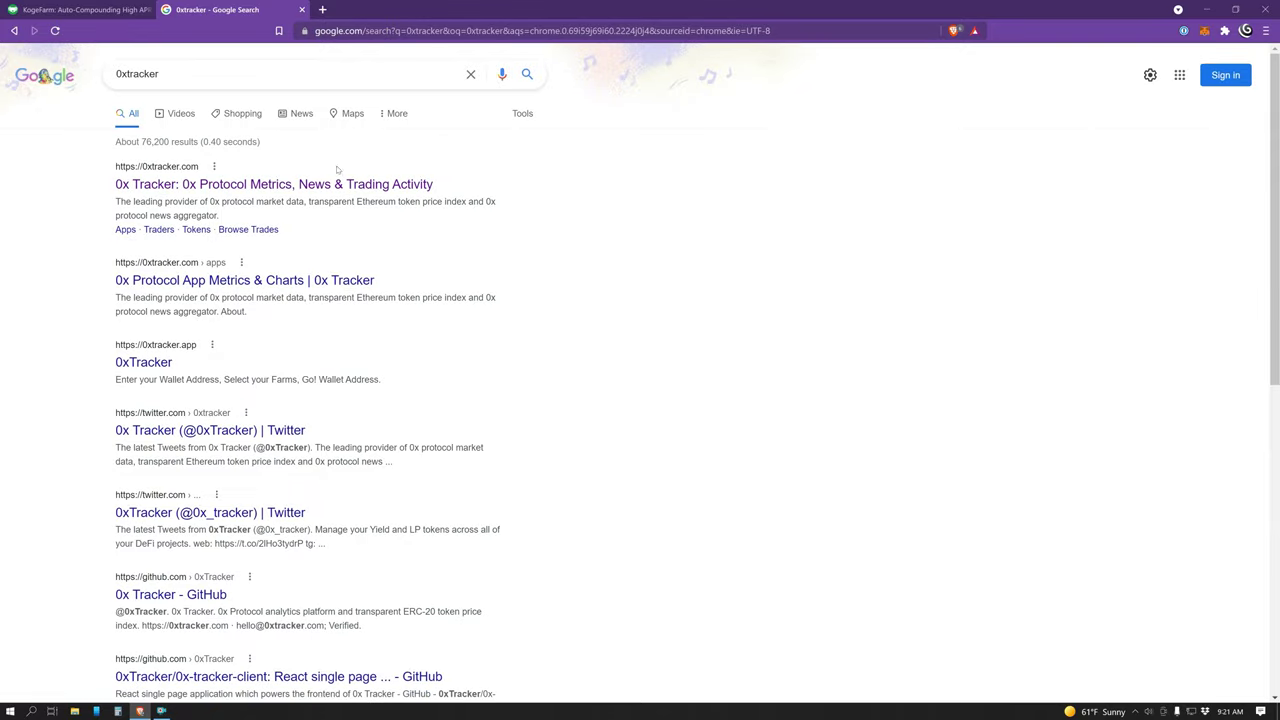
left_click(160, 445)
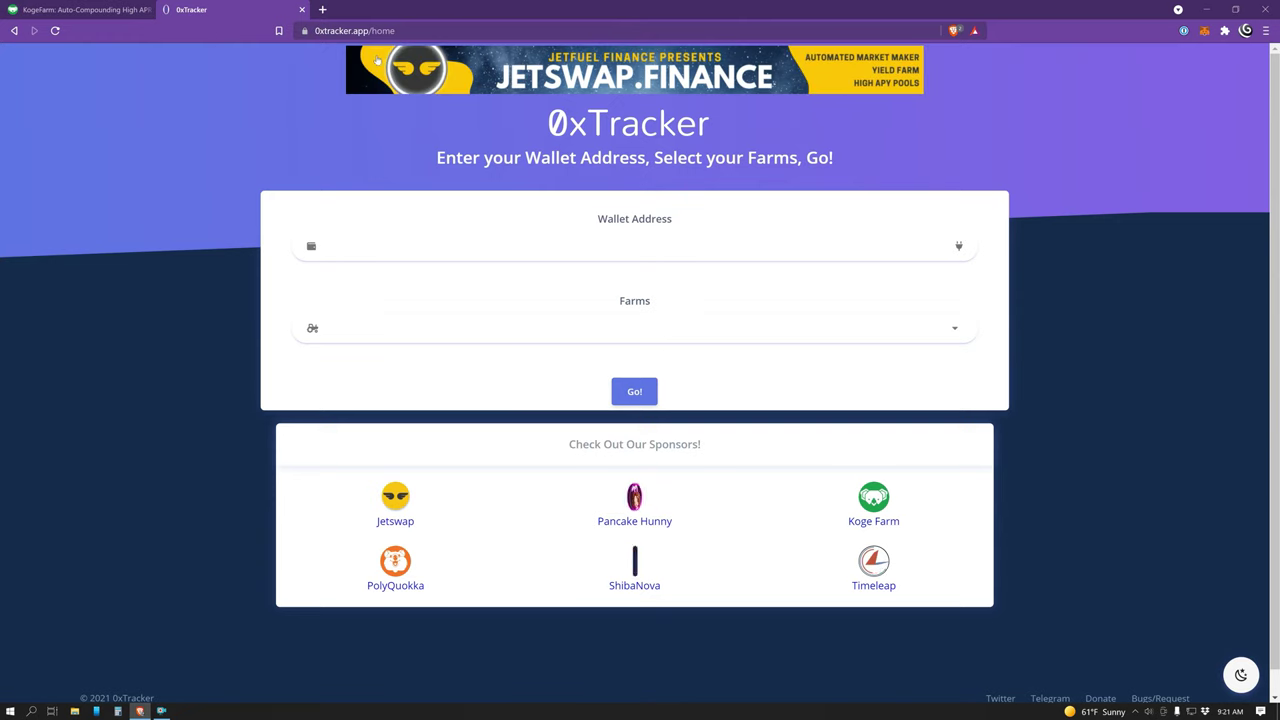
Click into 0xTracker's Wallet Address field, then return to the KogeFarm vaults tab.
left_click(551, 246)
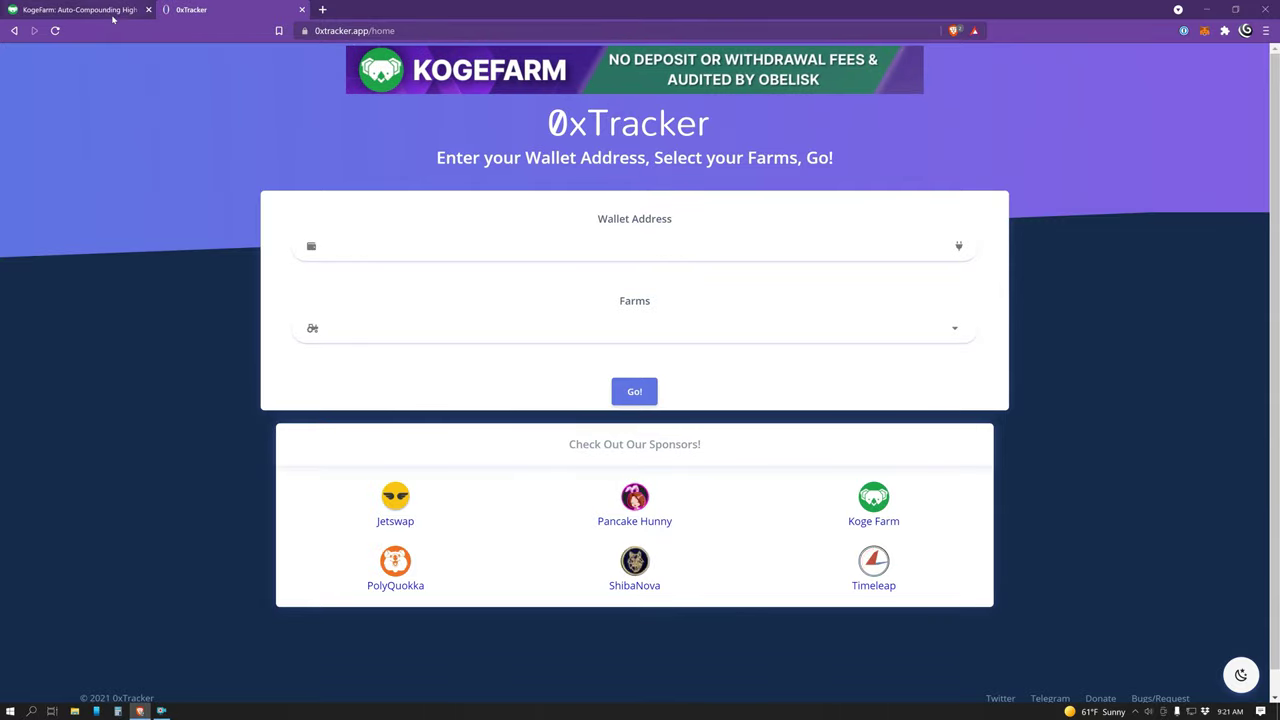
left_click(100, 12)
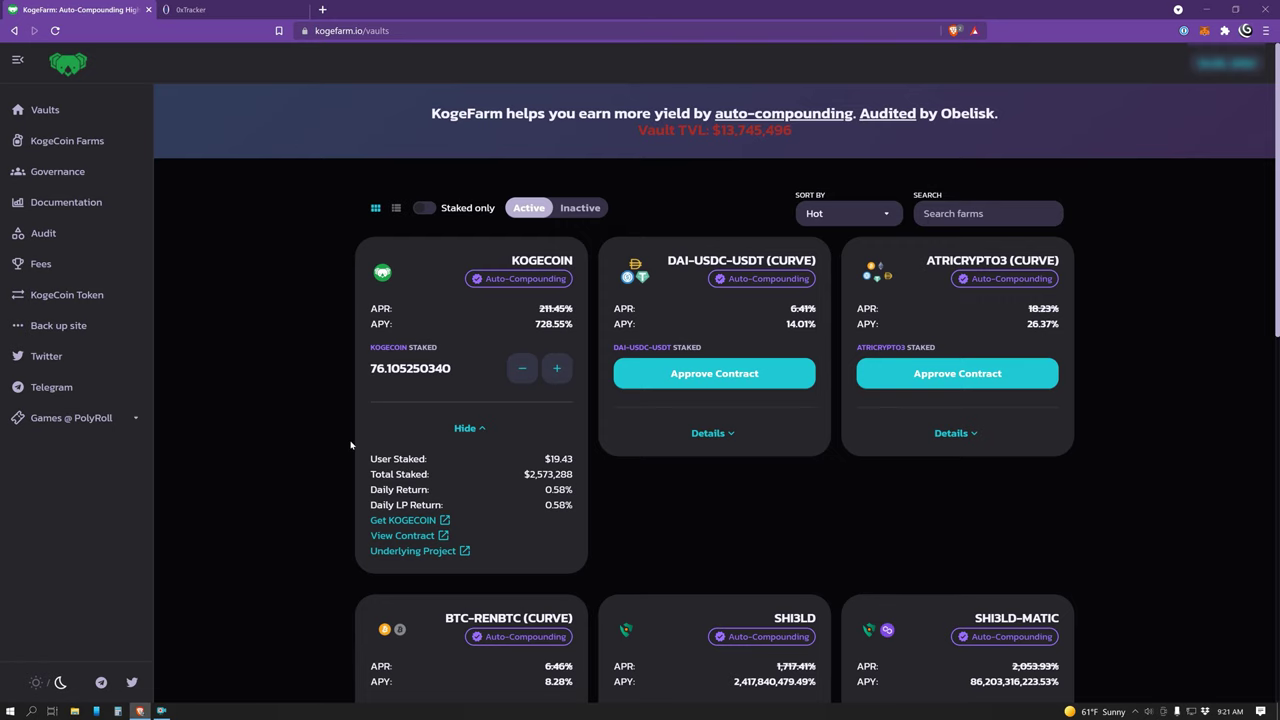
Collapse and re-expand the KOGECOIN vault details showing $19.43 user staked.
left_click(466, 428)
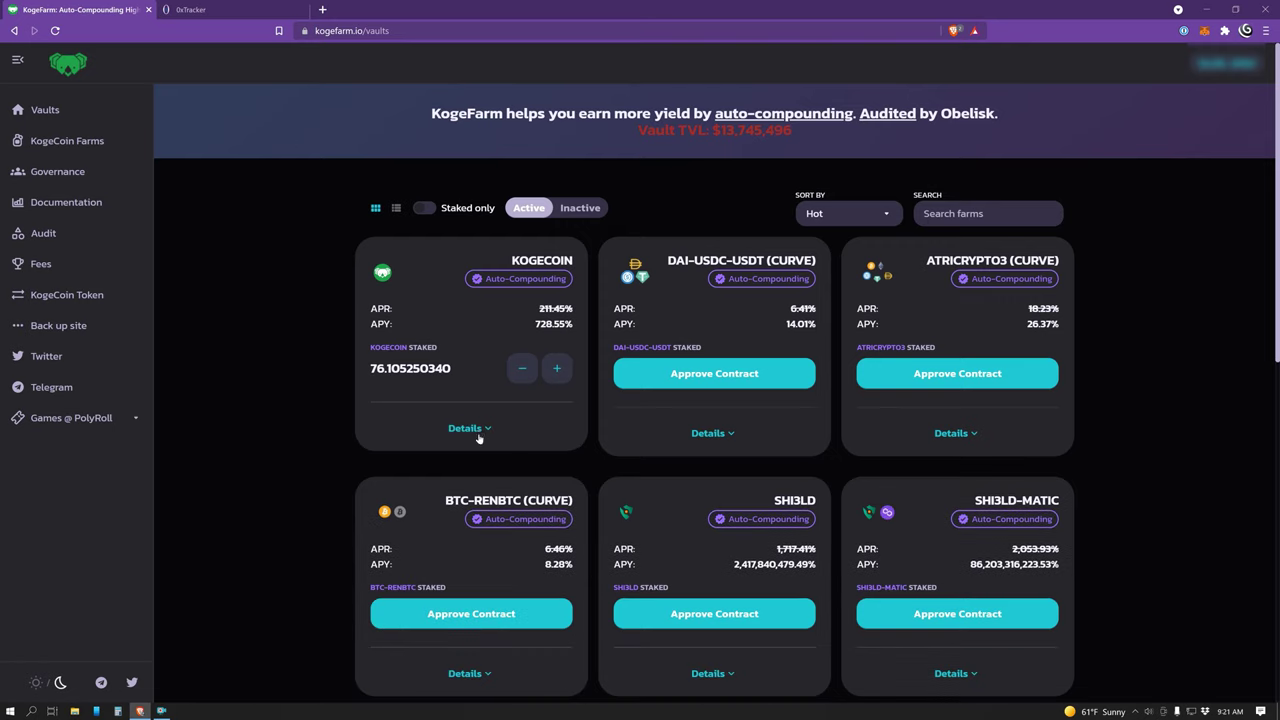
left_click(478, 434)
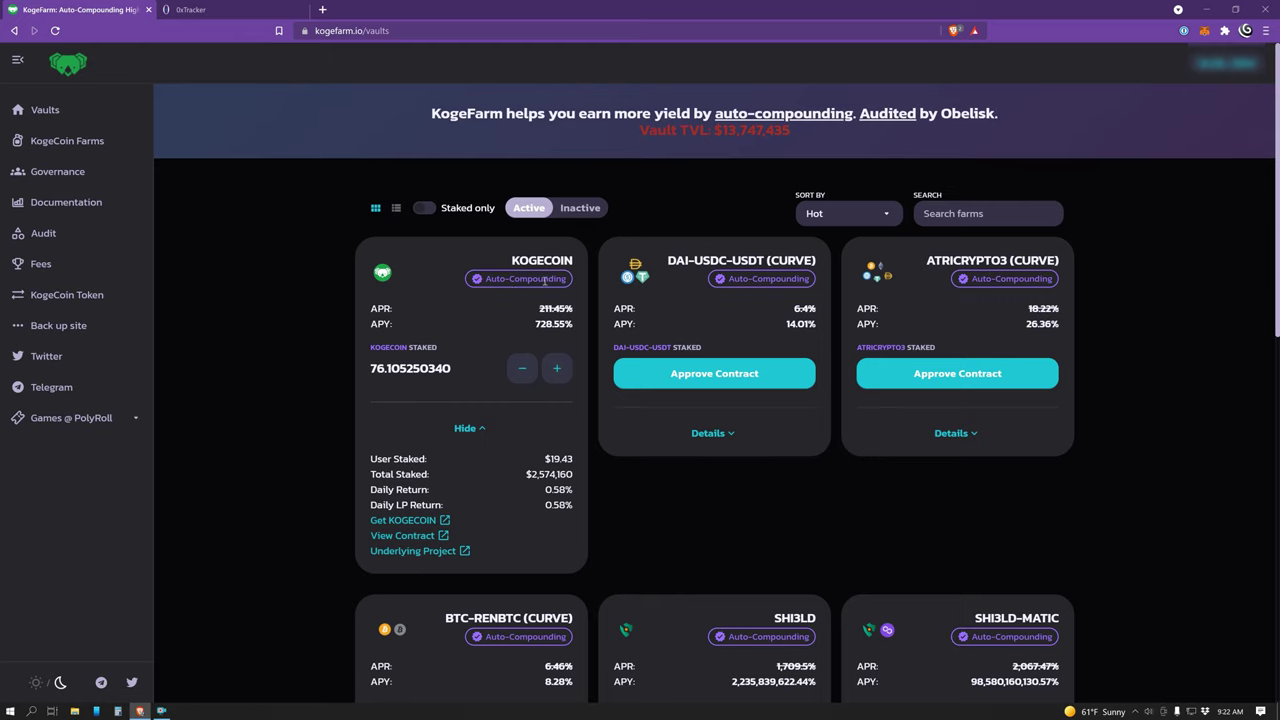
Collapse the KOGECOIN vault details, first clearing an accidental text selection.
scroll(310, 453, "down", 1)
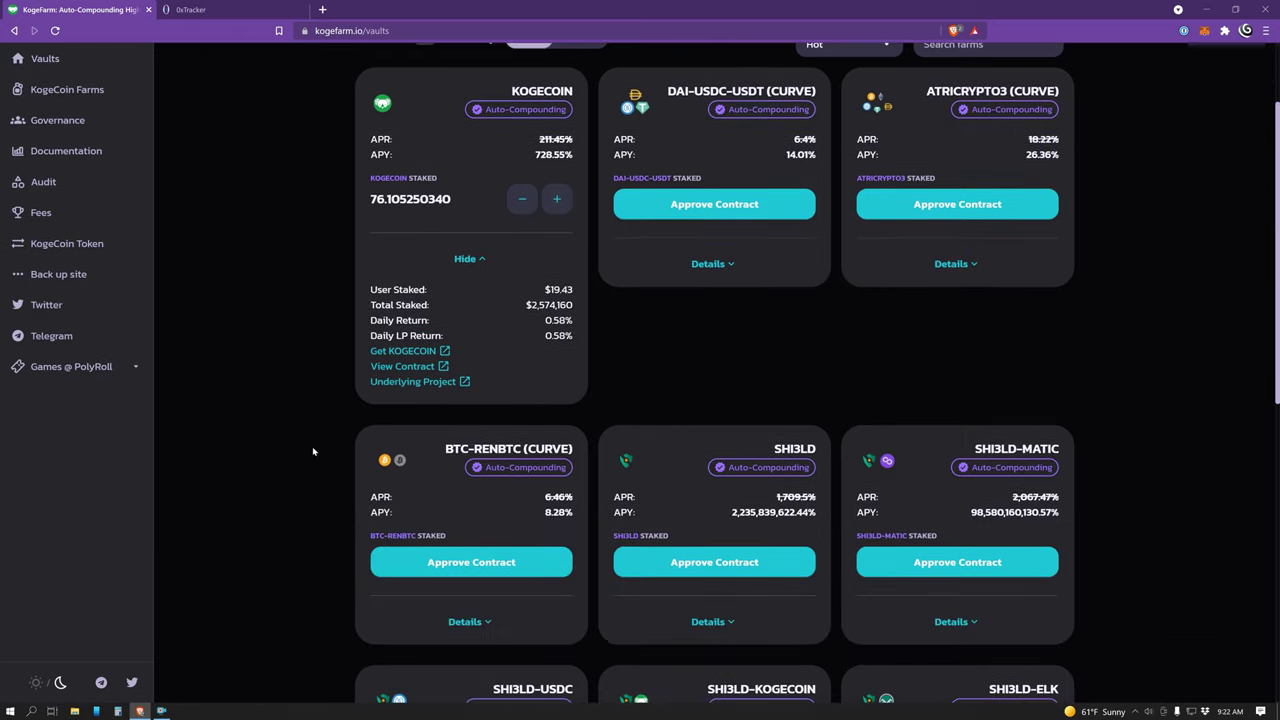
scroll(766, 450, "down", 5)
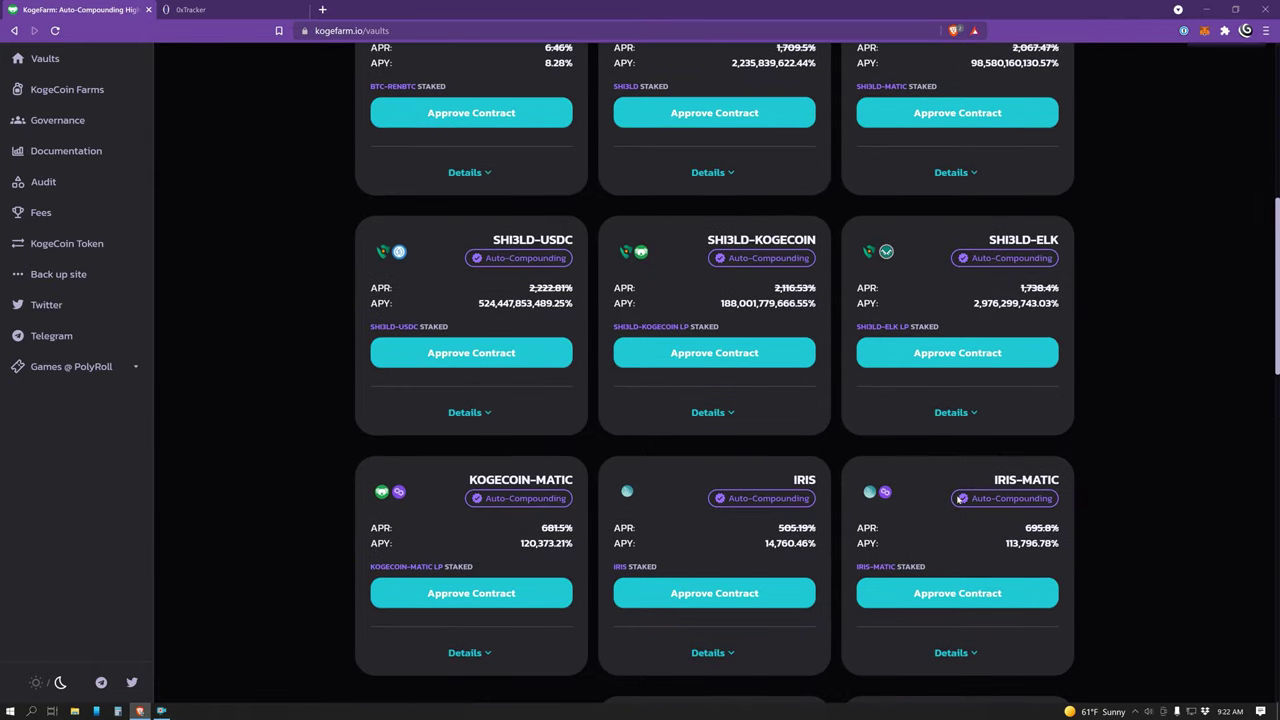
left_click_drag(992, 484, 1060, 482)
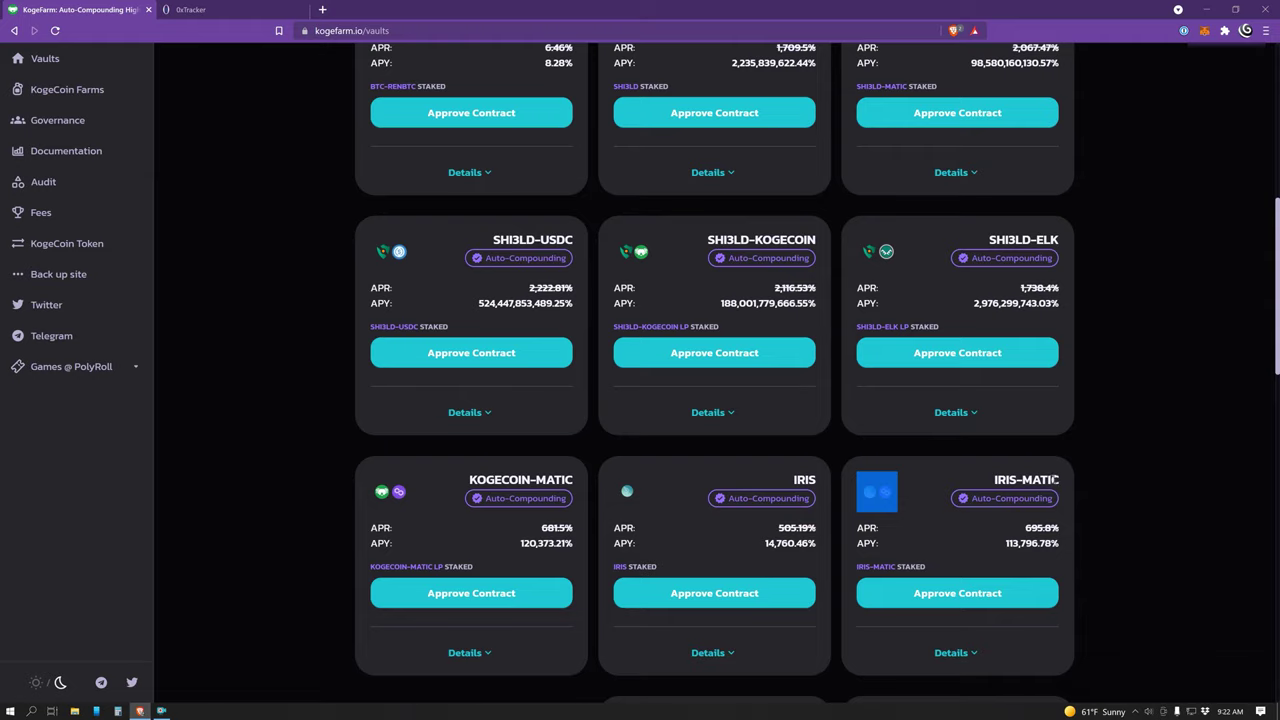
left_click(1050, 480)
scroll(1047, 478, "up", 2)
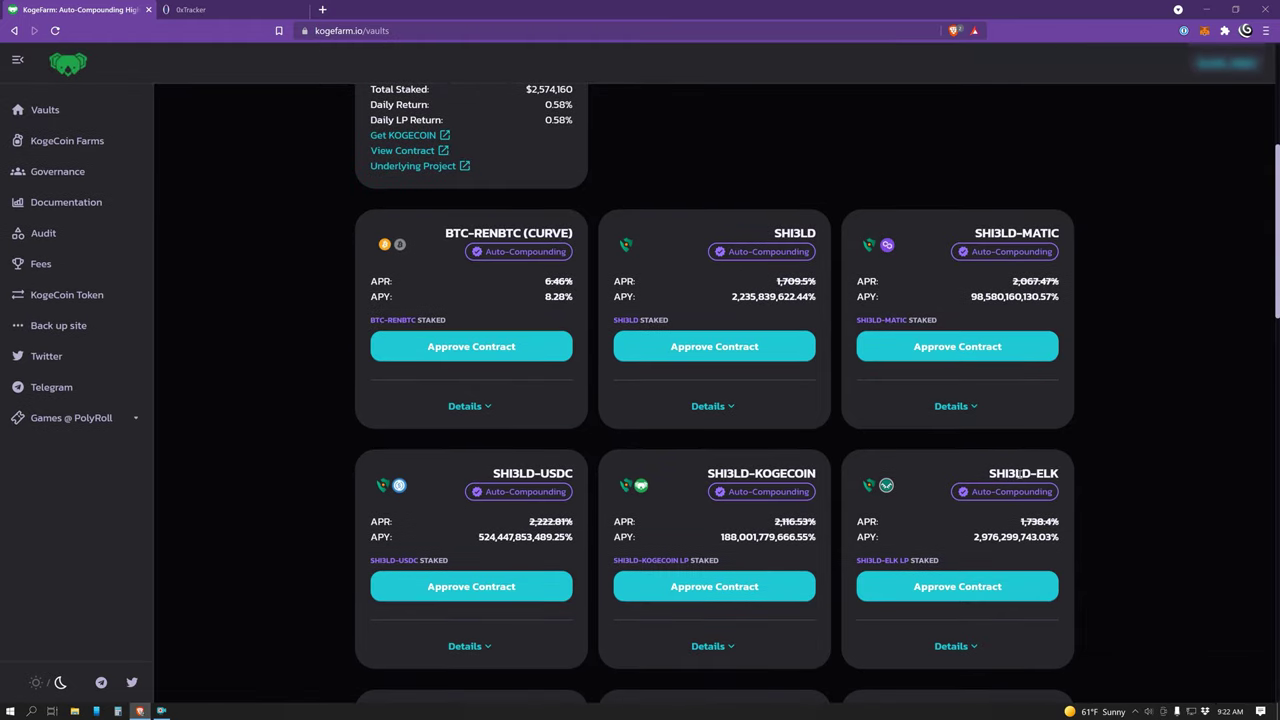
scroll(1020, 475, "up", 3)
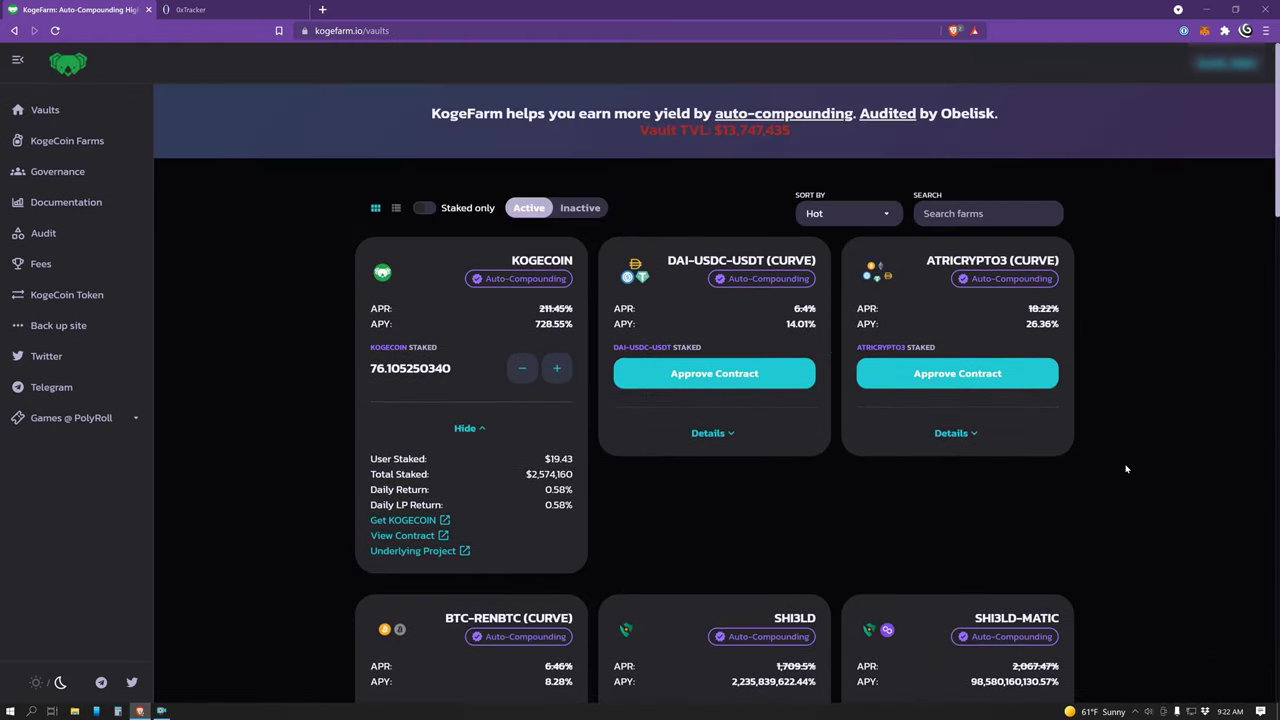
left_click(470, 430)
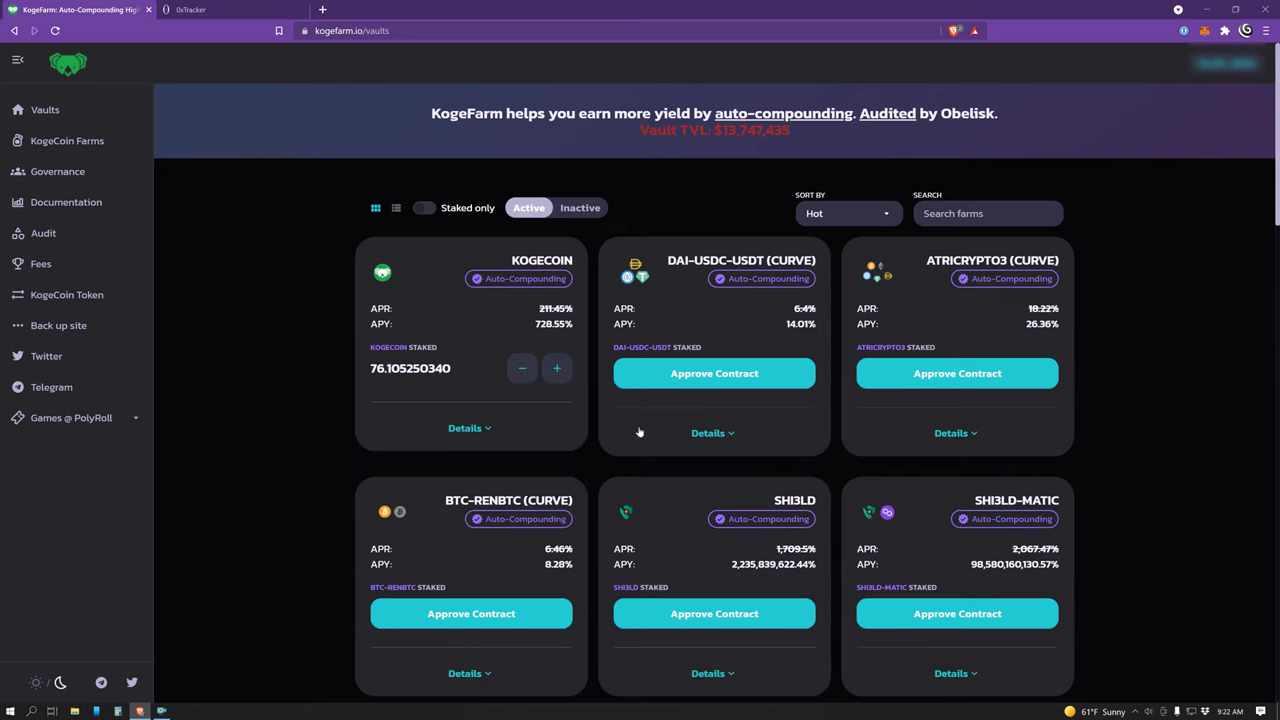
Scroll down to the SHI3LD-KOGECOIN vault and request approval of its contract.
scroll(656, 425, "down", 2)
scroll(560, 370, "up", 2)
scroll(593, 435, "down", 2)
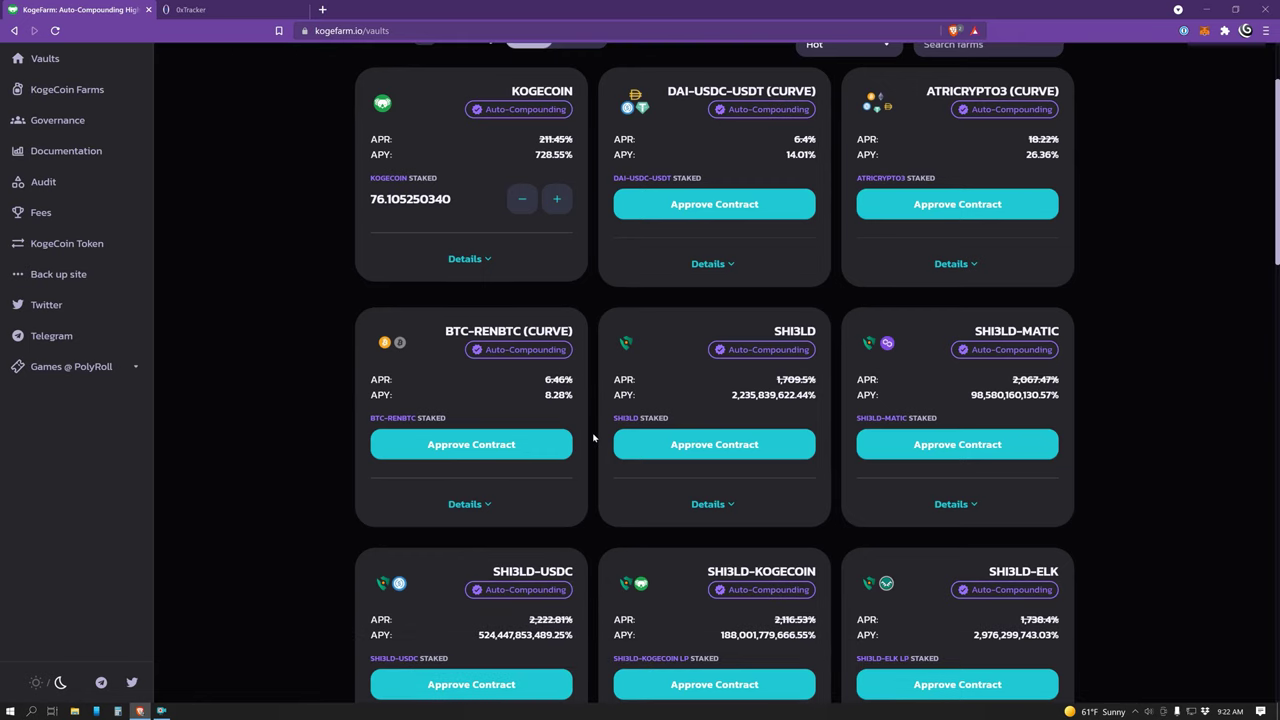
scroll(593, 437, "down", 2)
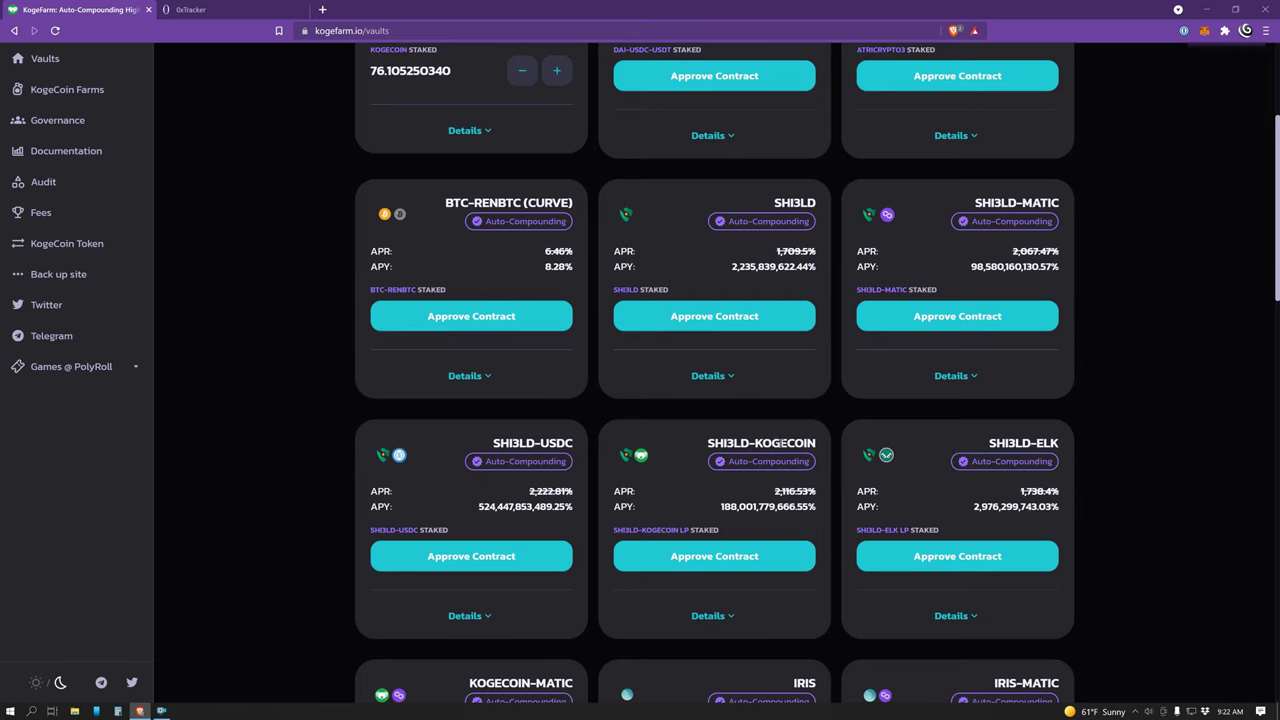
left_click(718, 558)
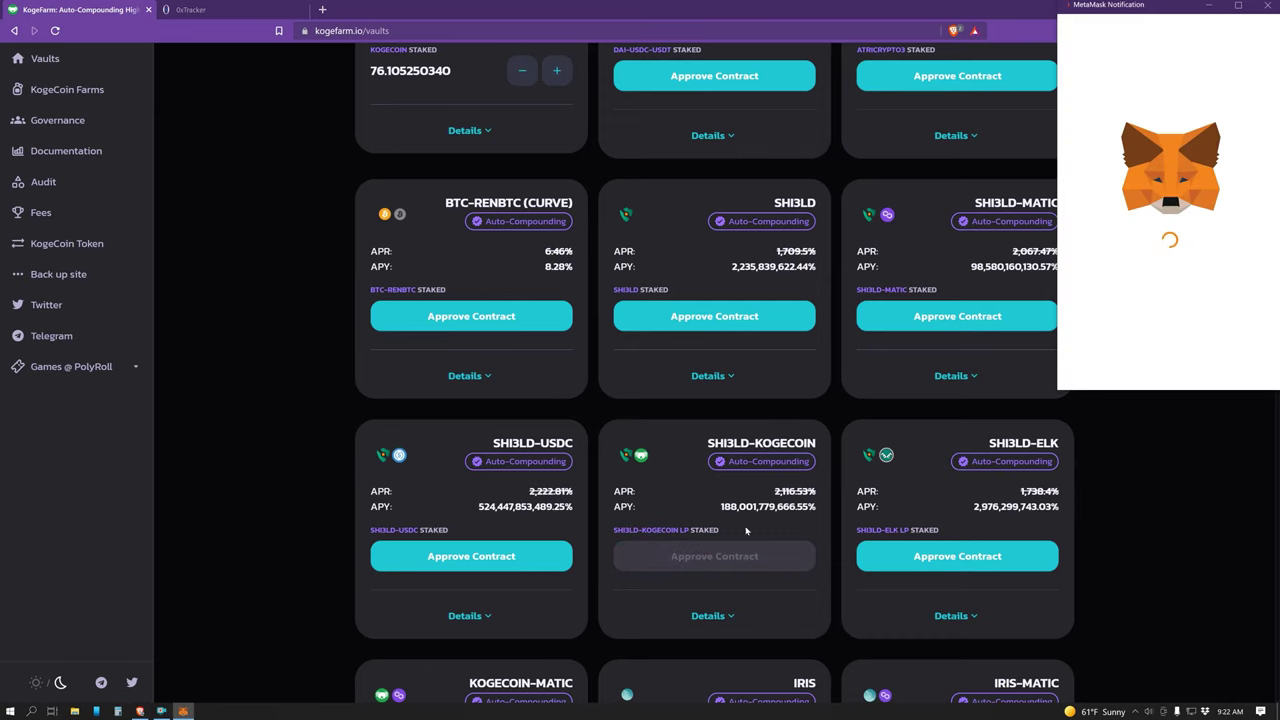
Confirm the SHI3LD-KOGECOIN vault's spending approval in MetaMask.
scroll(1236, 332, "down", 1)
left_click(1230, 355)
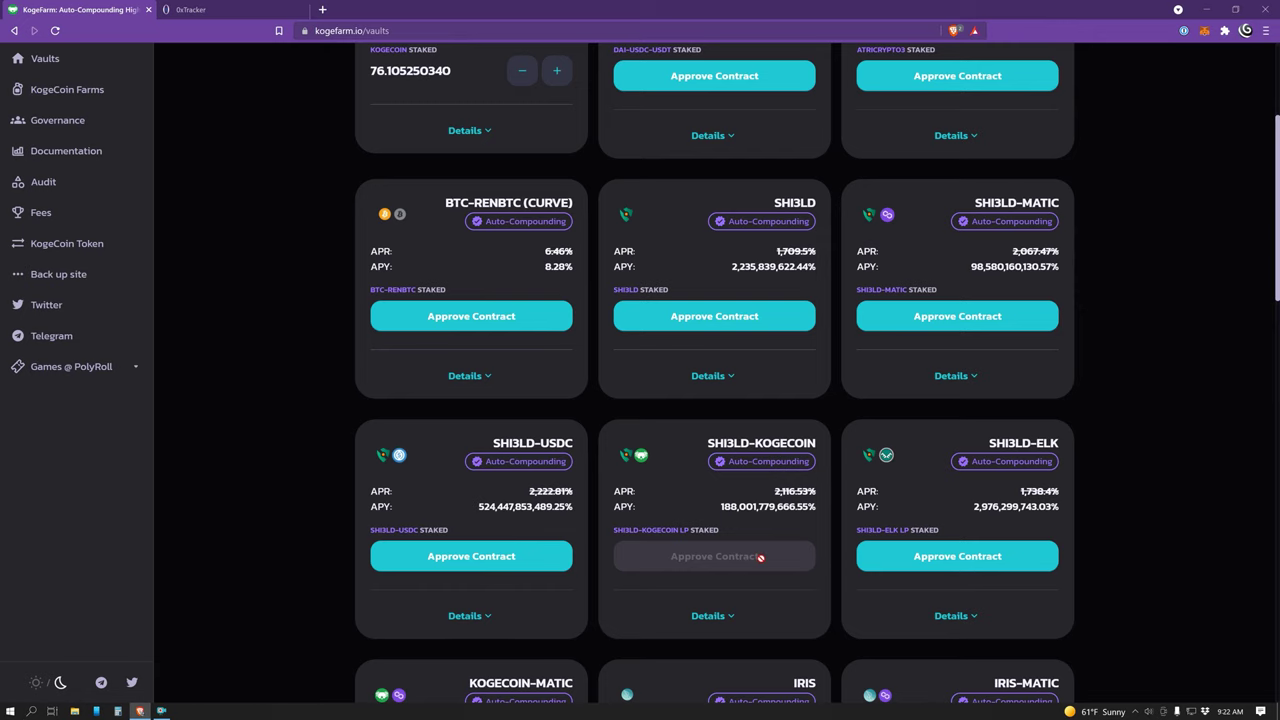
scroll(700, 510, "up", 3)
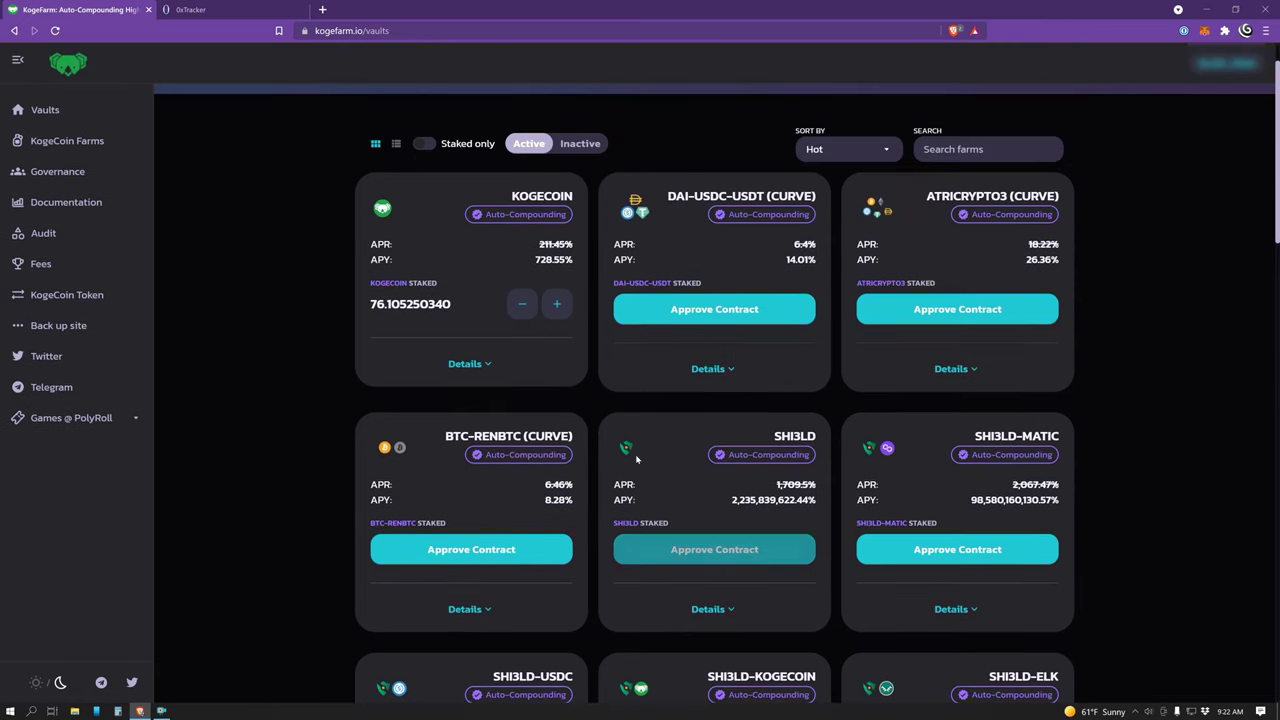
scroll(530, 309, "down", 2)
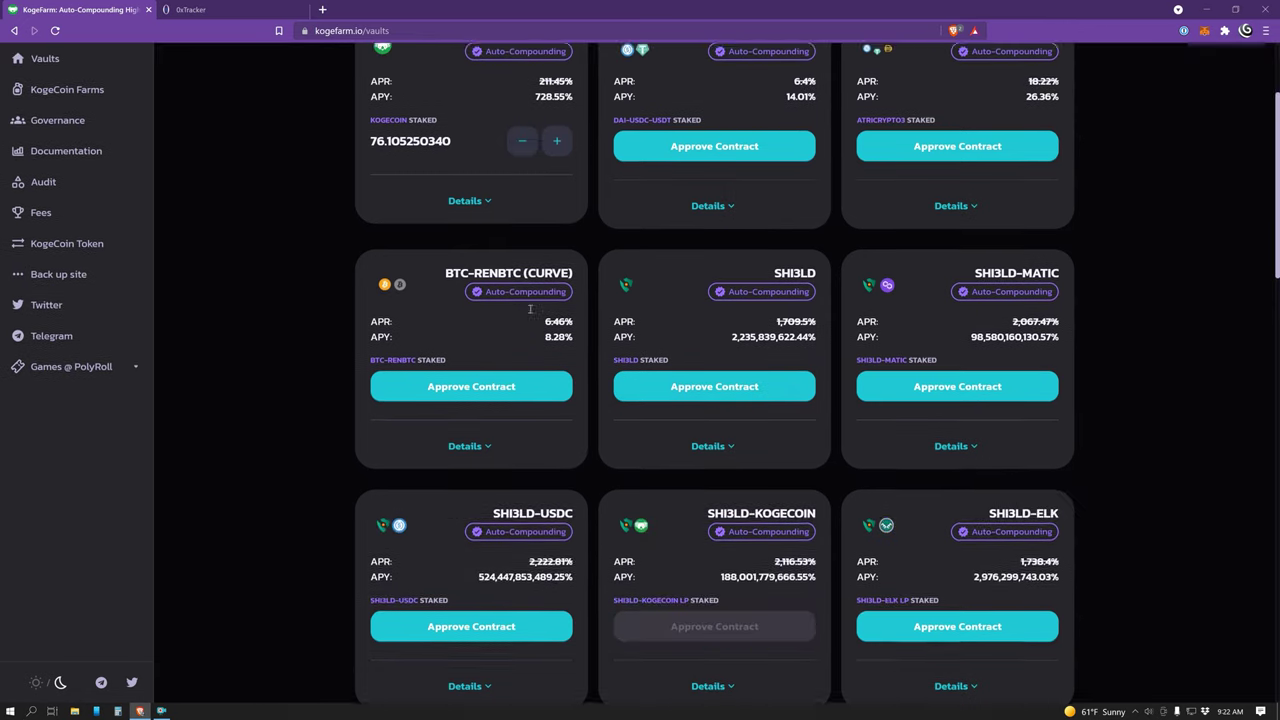
scroll(560, 330, "down", 1)
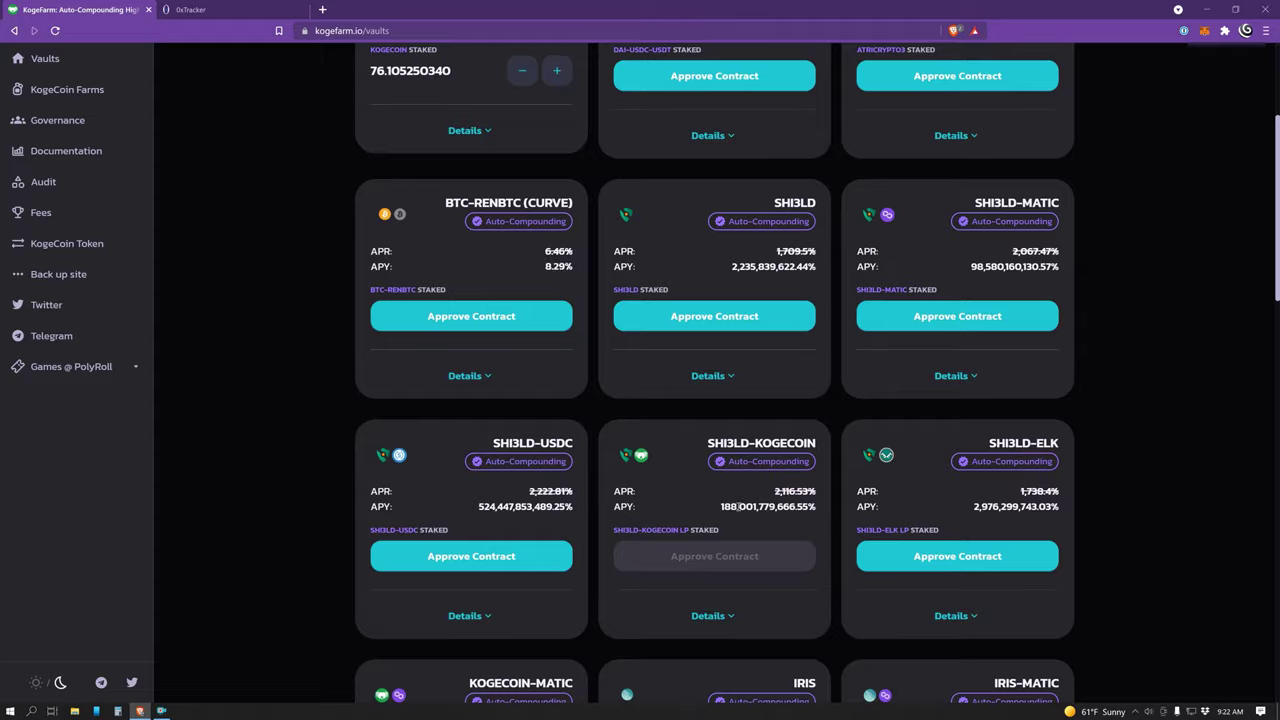
scroll(560, 267, "up", 4)
Unstake the full 76.105 KOGECOIN balance with Max, approve in MetaMask, and close the dialog.
left_click(521, 368)
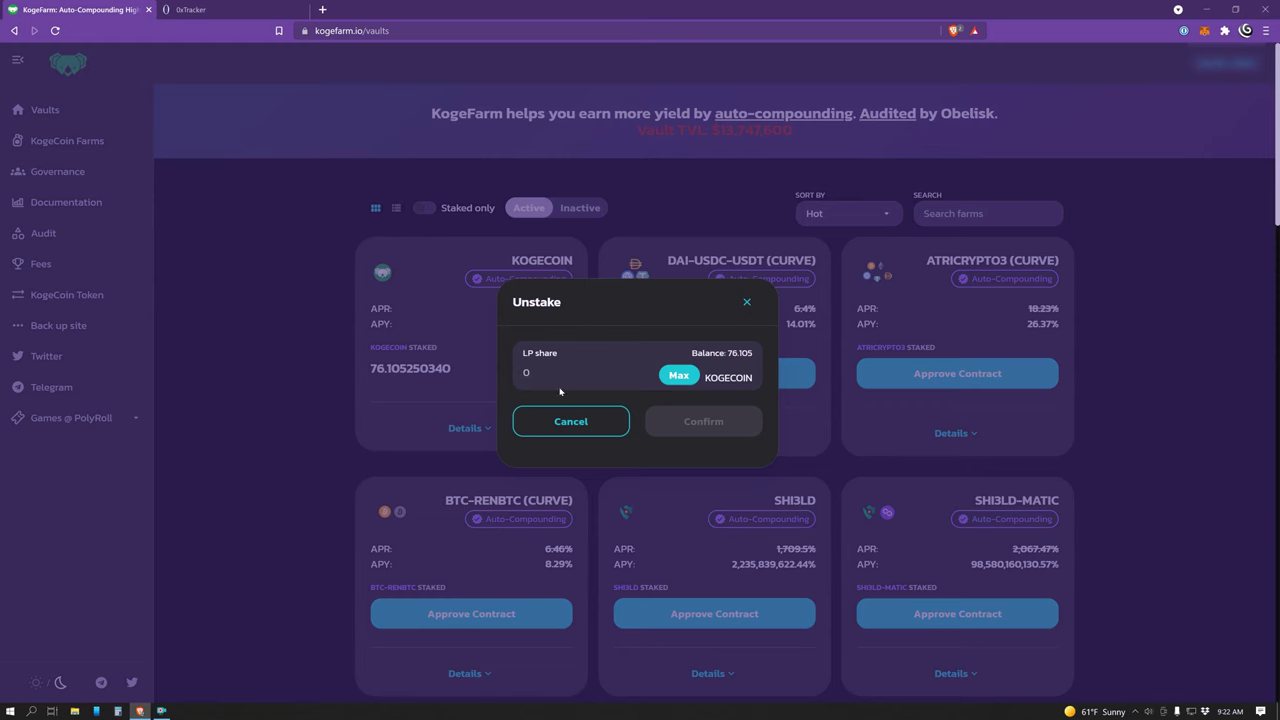
left_click(679, 375)
left_click(704, 421)
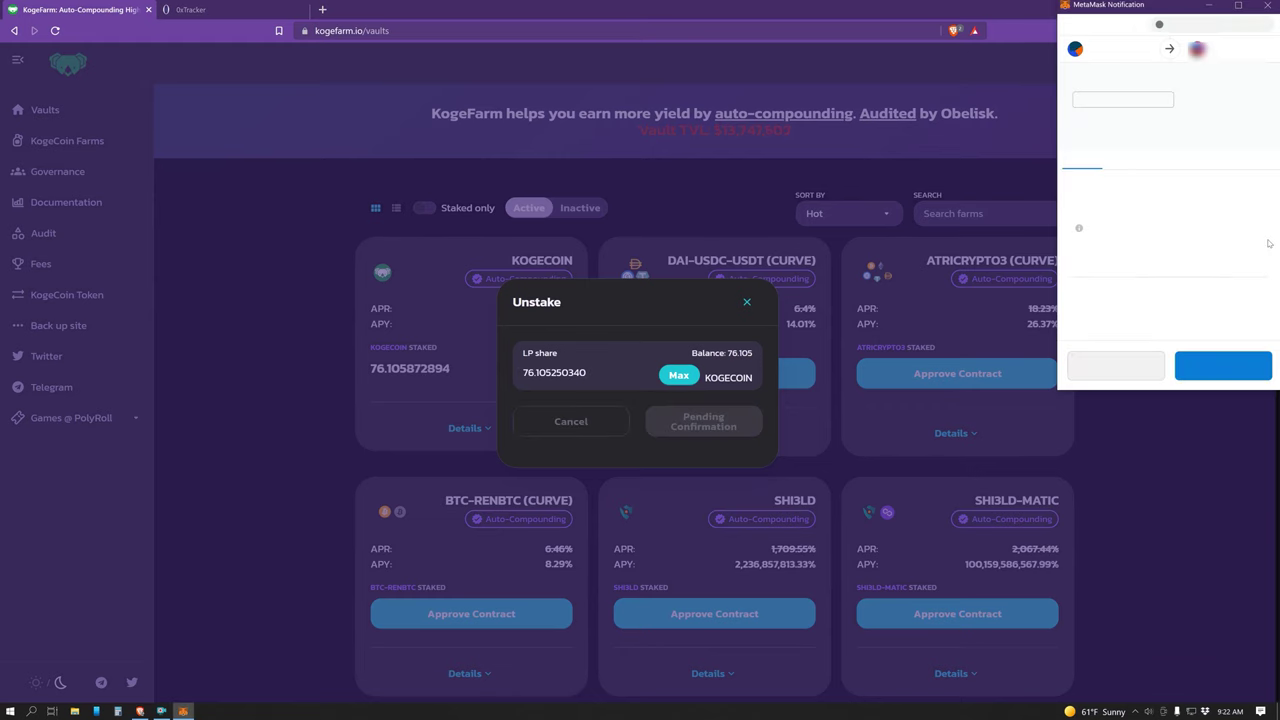
left_click(1239, 379)
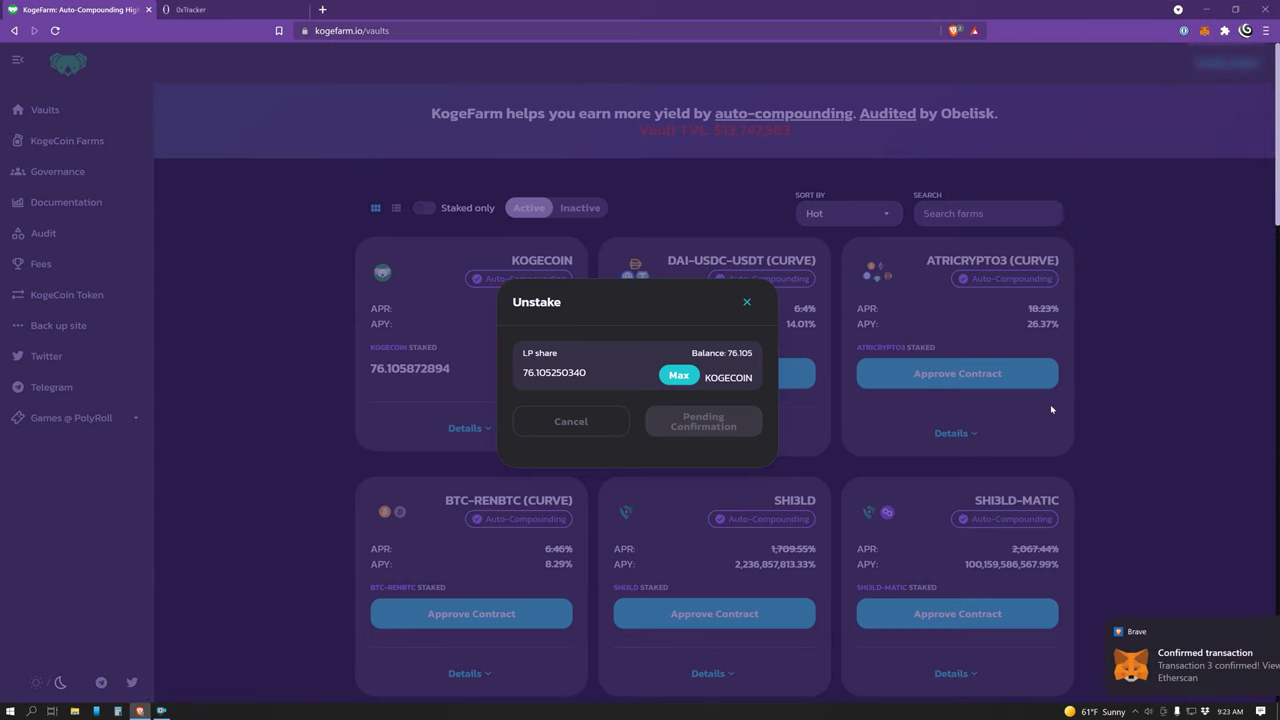
left_click(747, 302)
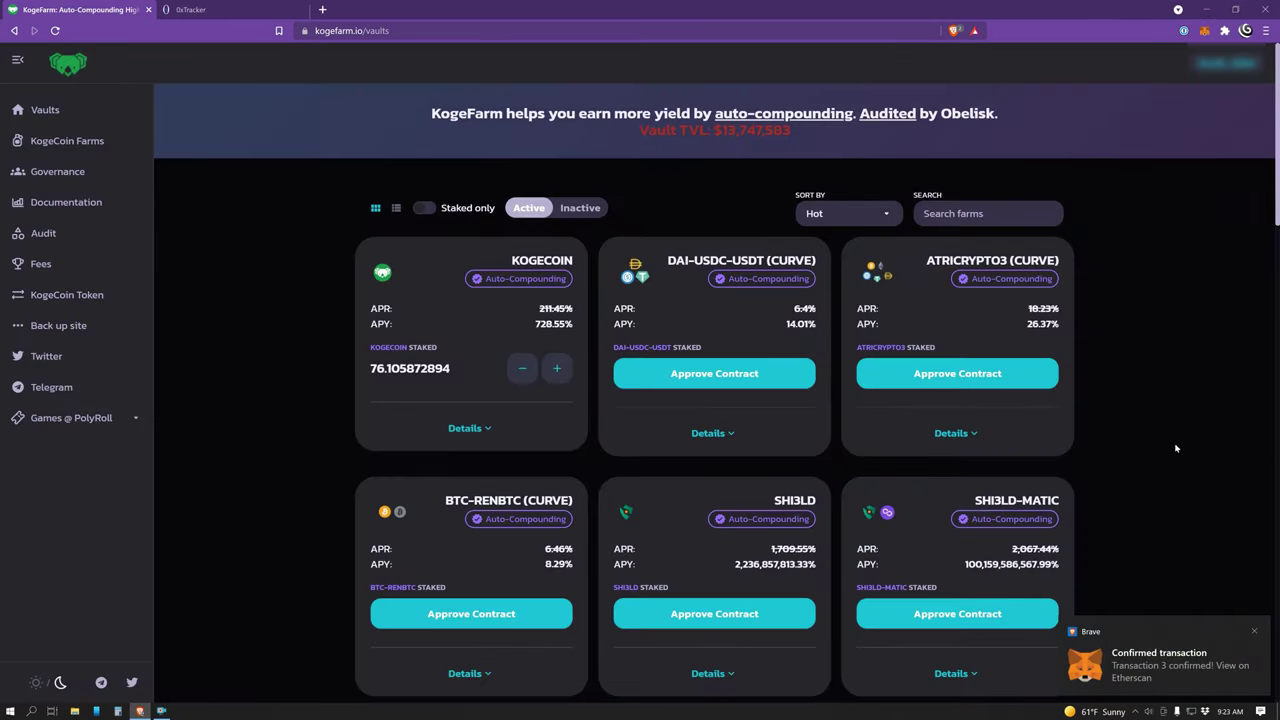
Review the SHI3LD-KOGECOIN vault details, hiding and reopening them.
scroll(1171, 442, "down", 5)
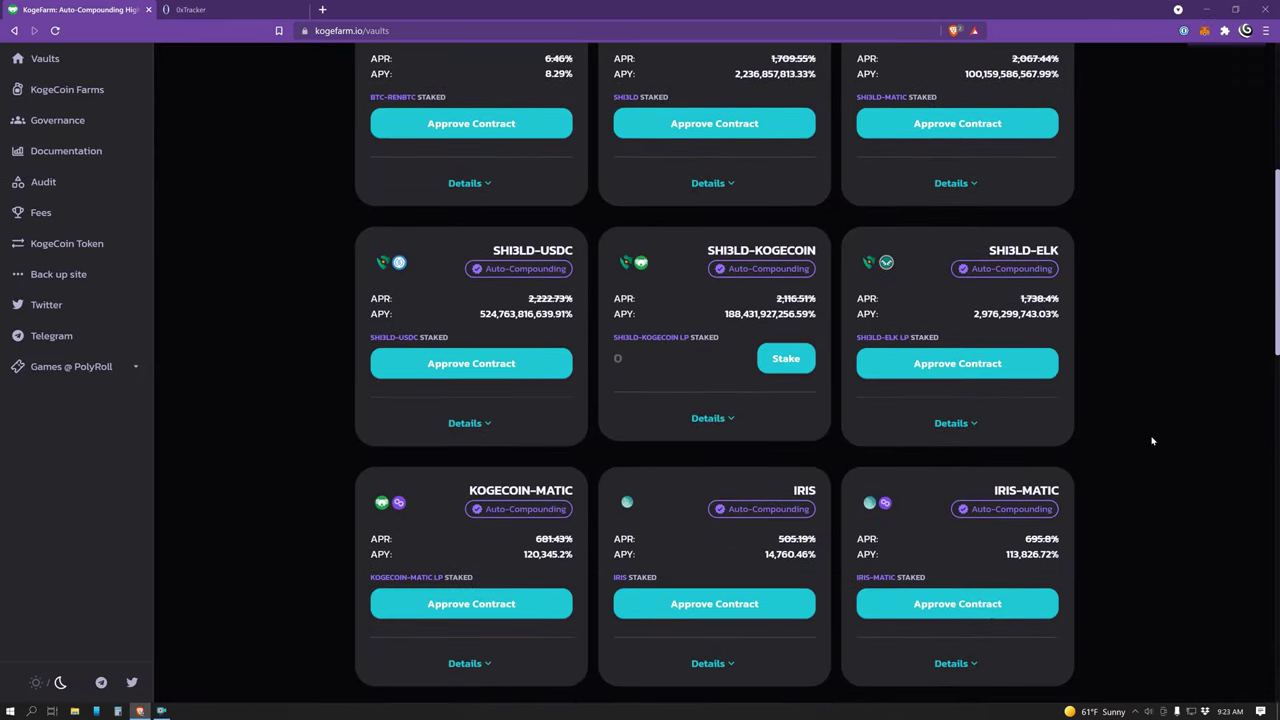
scroll(1152, 440, "up", 1)
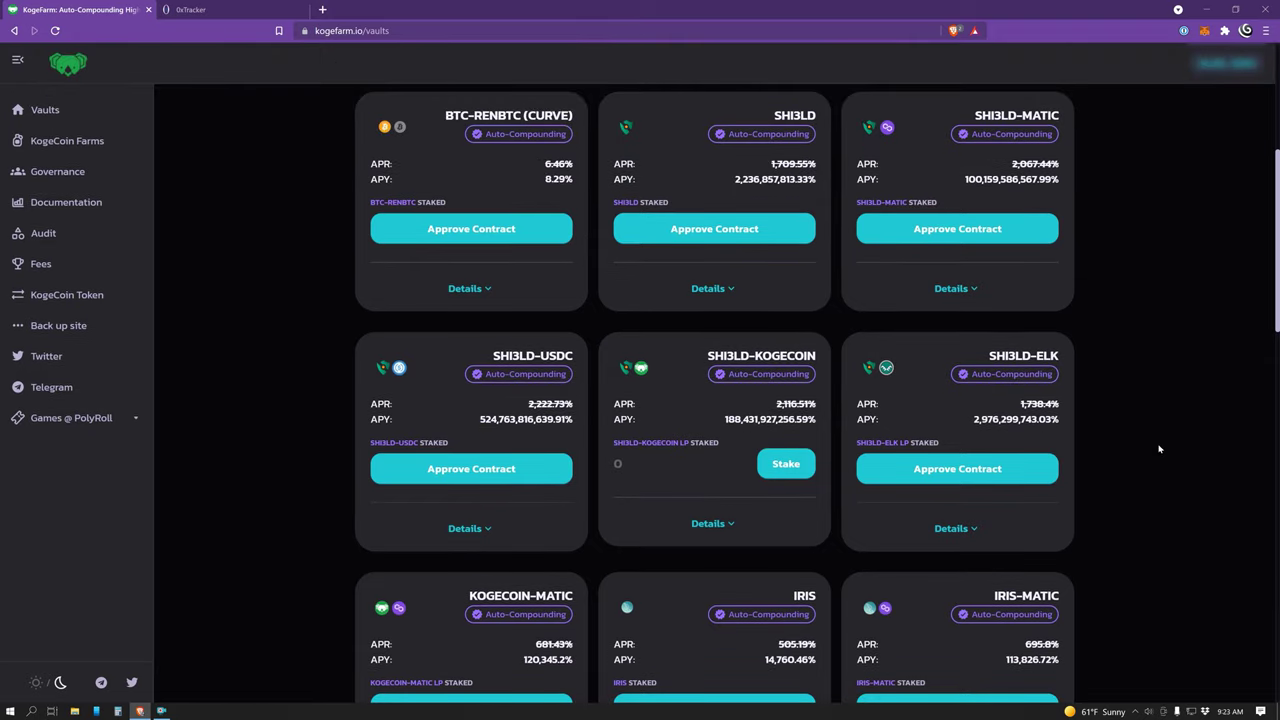
left_click(726, 527)
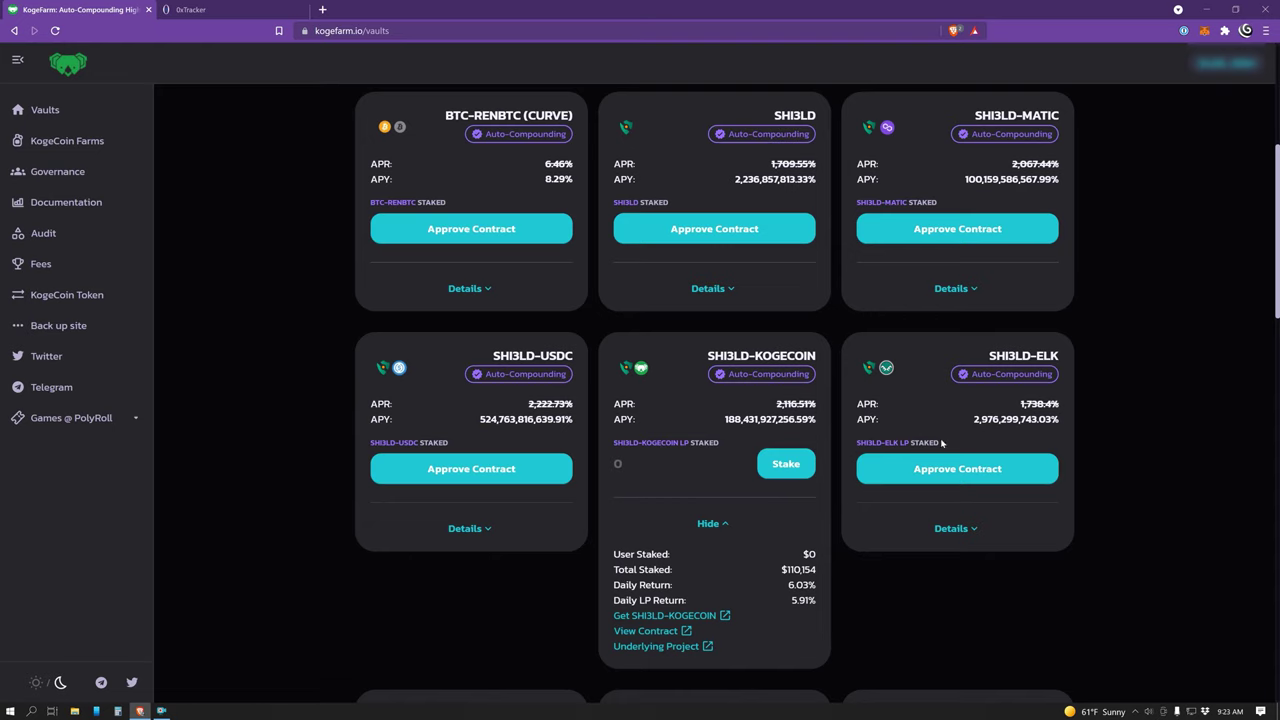
scroll(1100, 450, "down", 6)
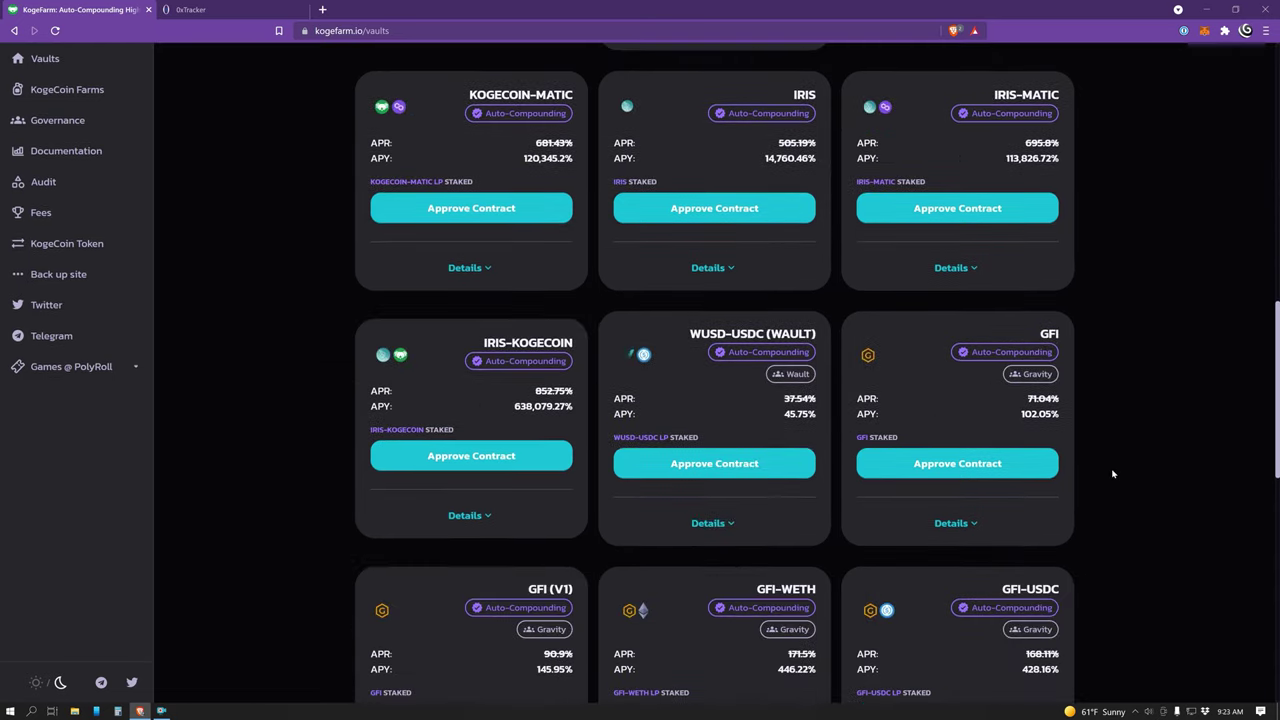
scroll(1112, 473, "up", 1)
scroll(1112, 473, "down", 3)
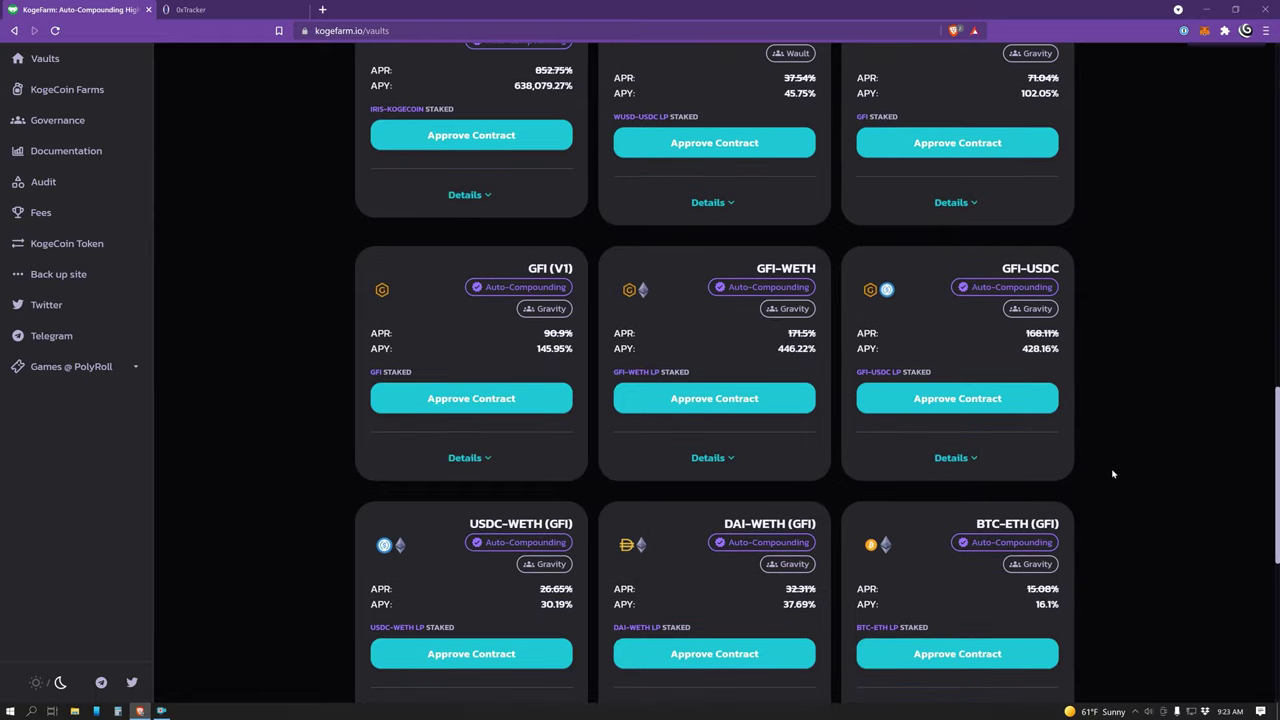
scroll(1112, 473, "up", 1)
scroll(1112, 473, "up", 6)
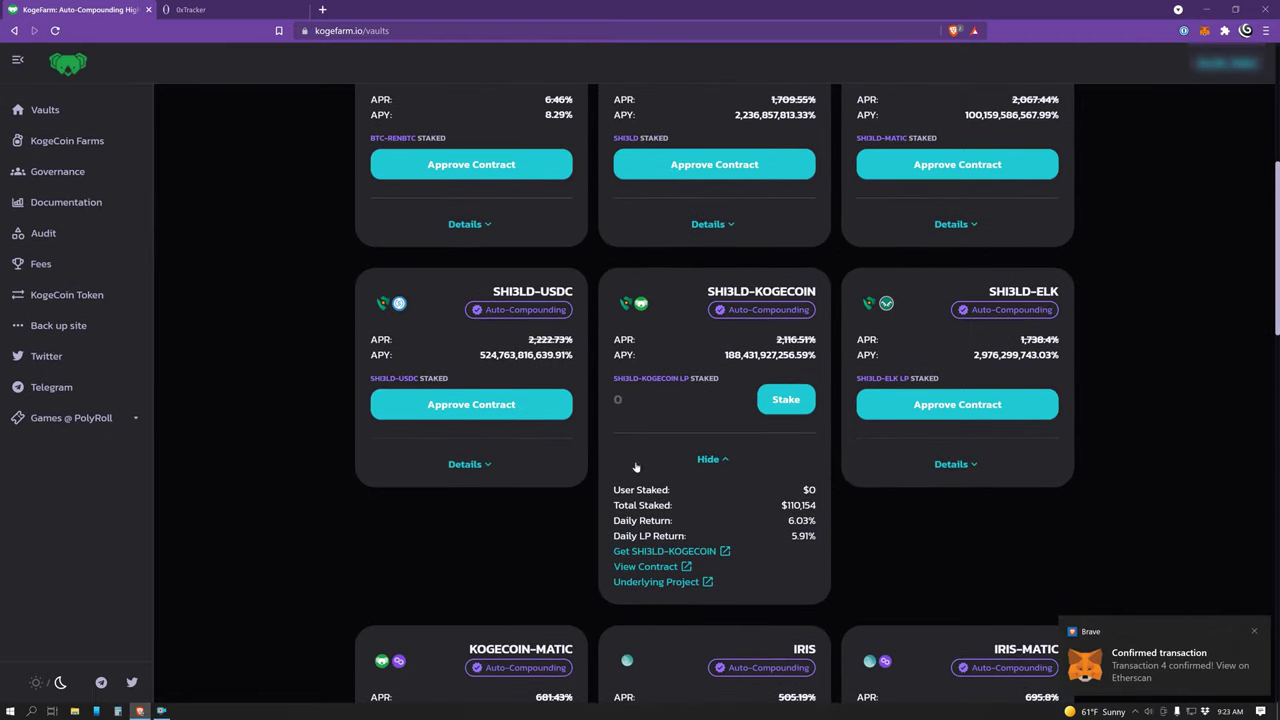
left_click(711, 461)
left_click(708, 463)
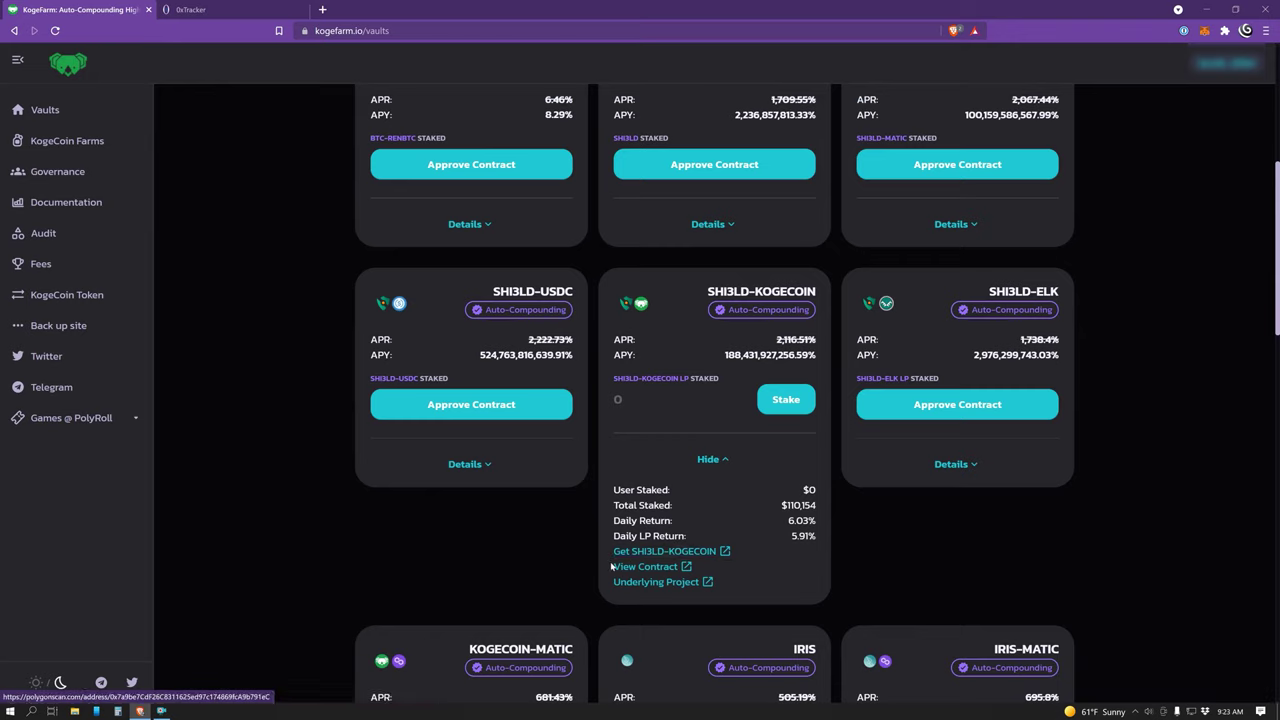
Scroll down and show the GFI-USDC vault details.
scroll(953, 518, "down", 3)
scroll(978, 562, "down", 3)
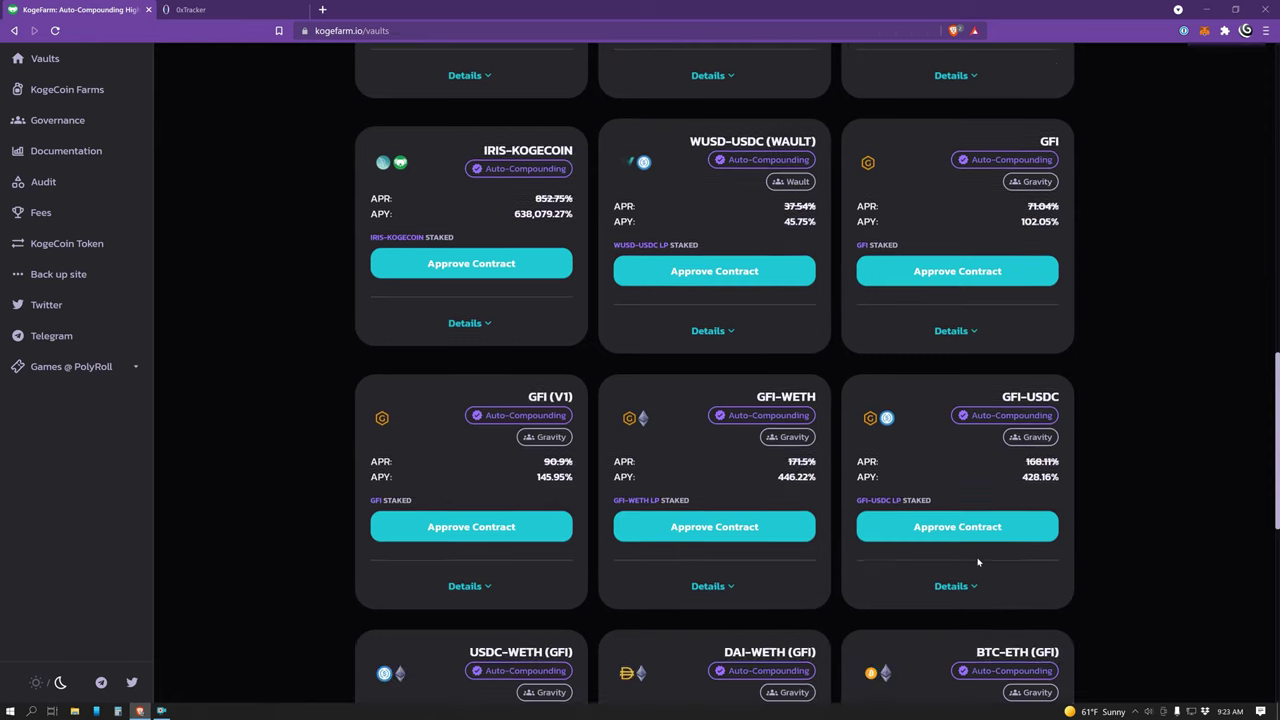
left_click(960, 586)
scroll(883, 611, "down", 1)
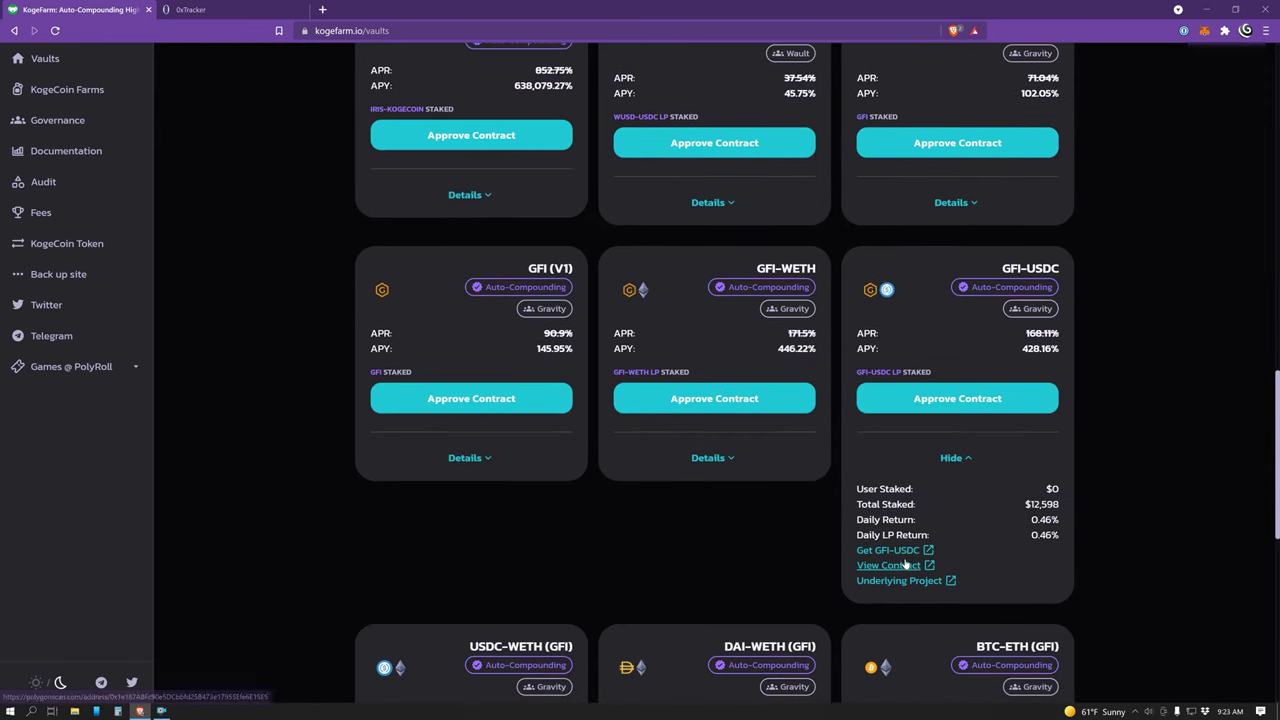
scroll(949, 550, "up", 2)
scroll(949, 550, "up", 4)
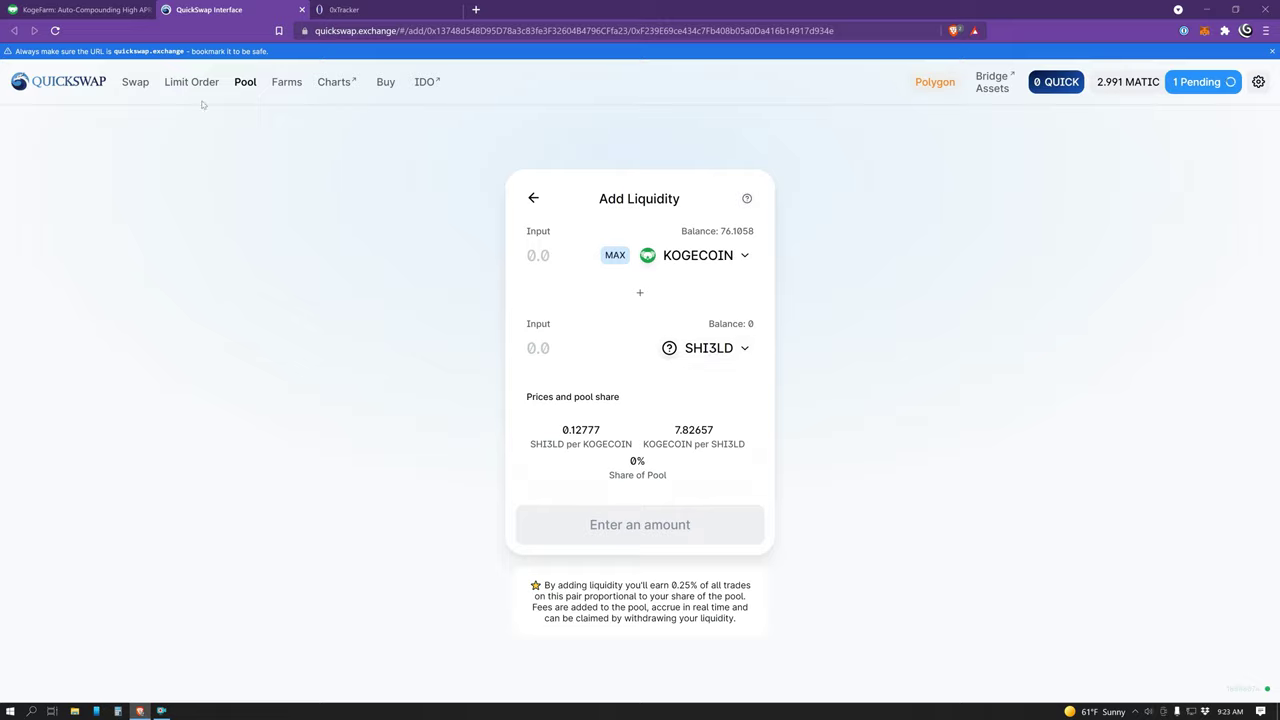
From the SHI3LD-KOGECOIN card, open PolyShield Finance's buy page for the 1 MATIC to SHI3LD quote, then QuickSwap's swap page.
left_click(129, 16)
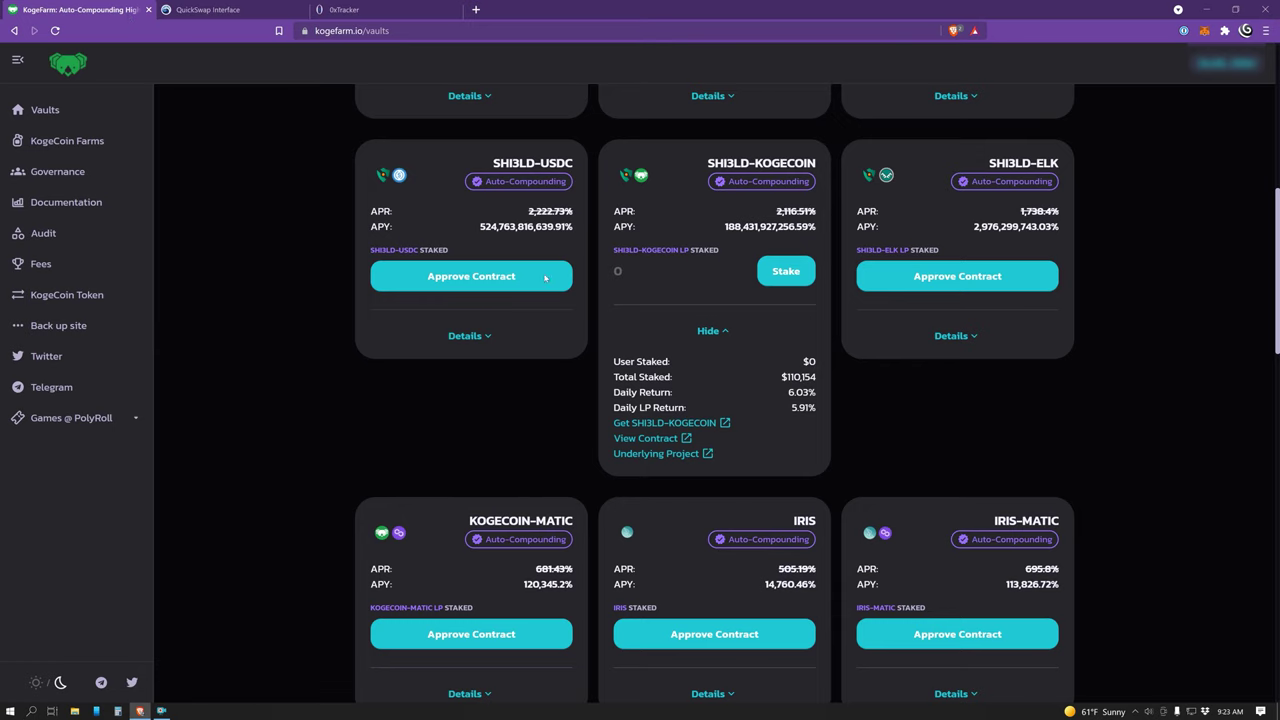
left_click(670, 455)
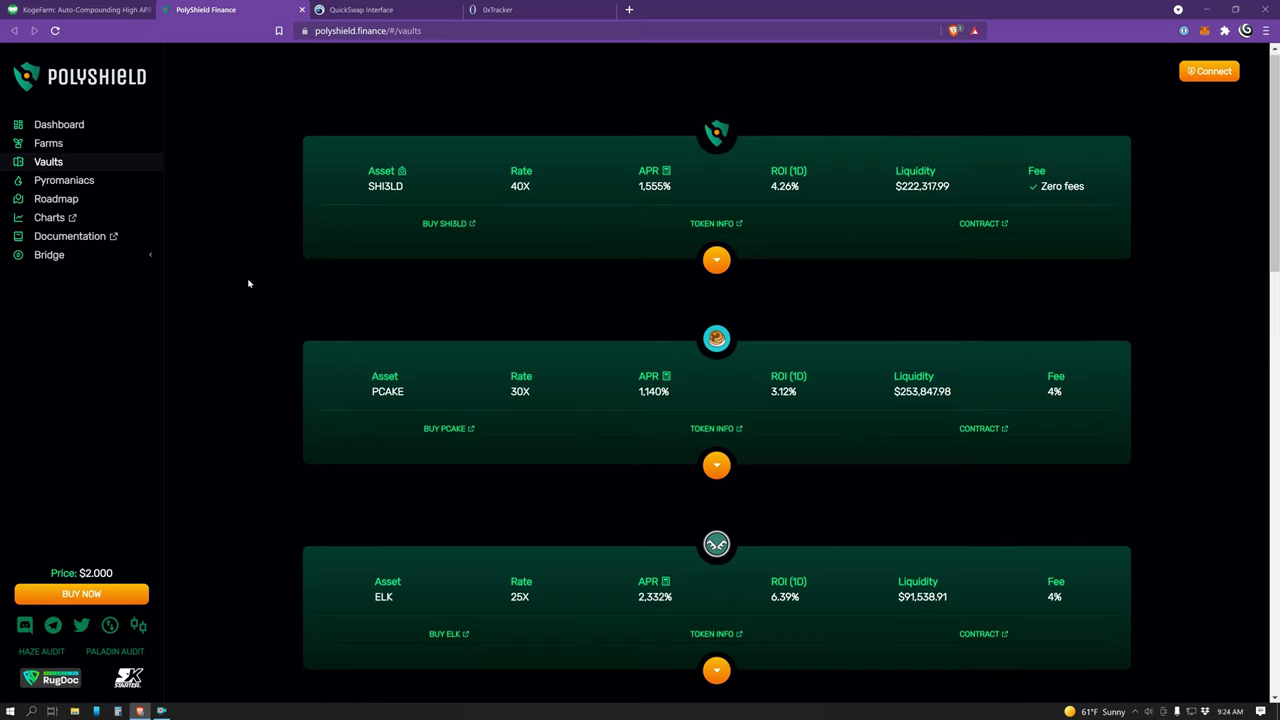
scroll(245, 287, "down", 2)
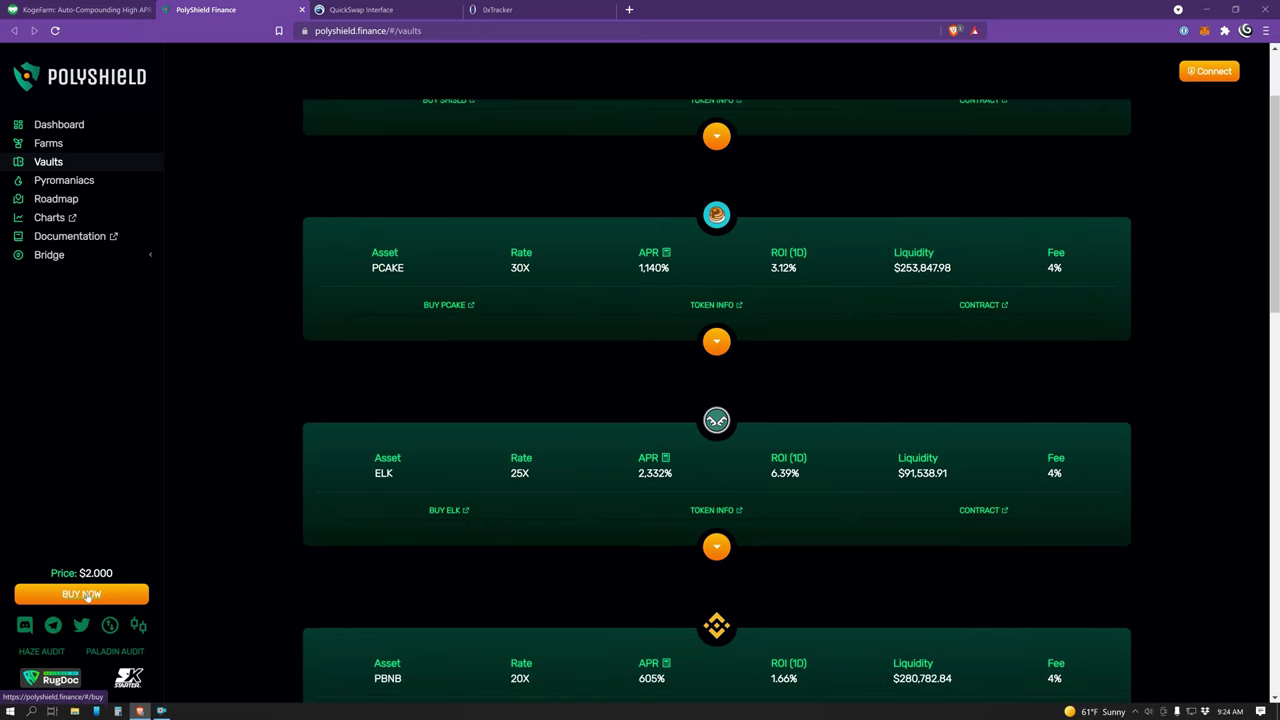
left_click(83, 597)
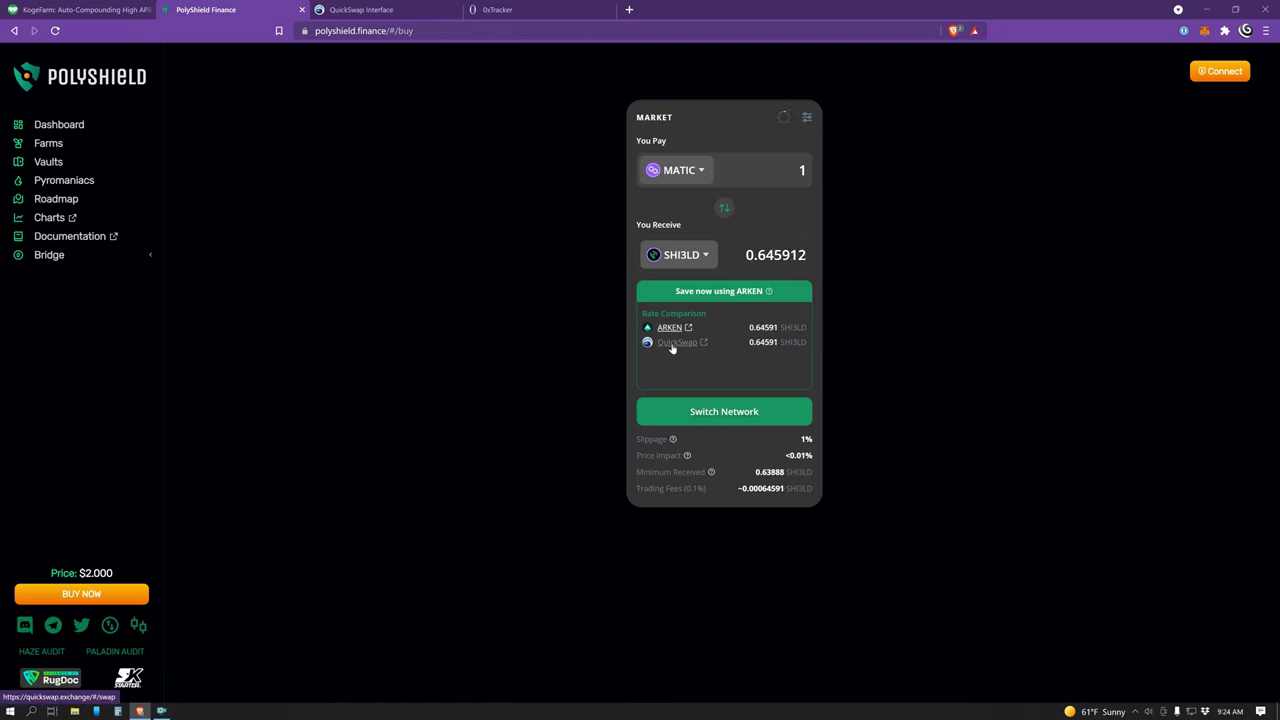
left_click(676, 342)
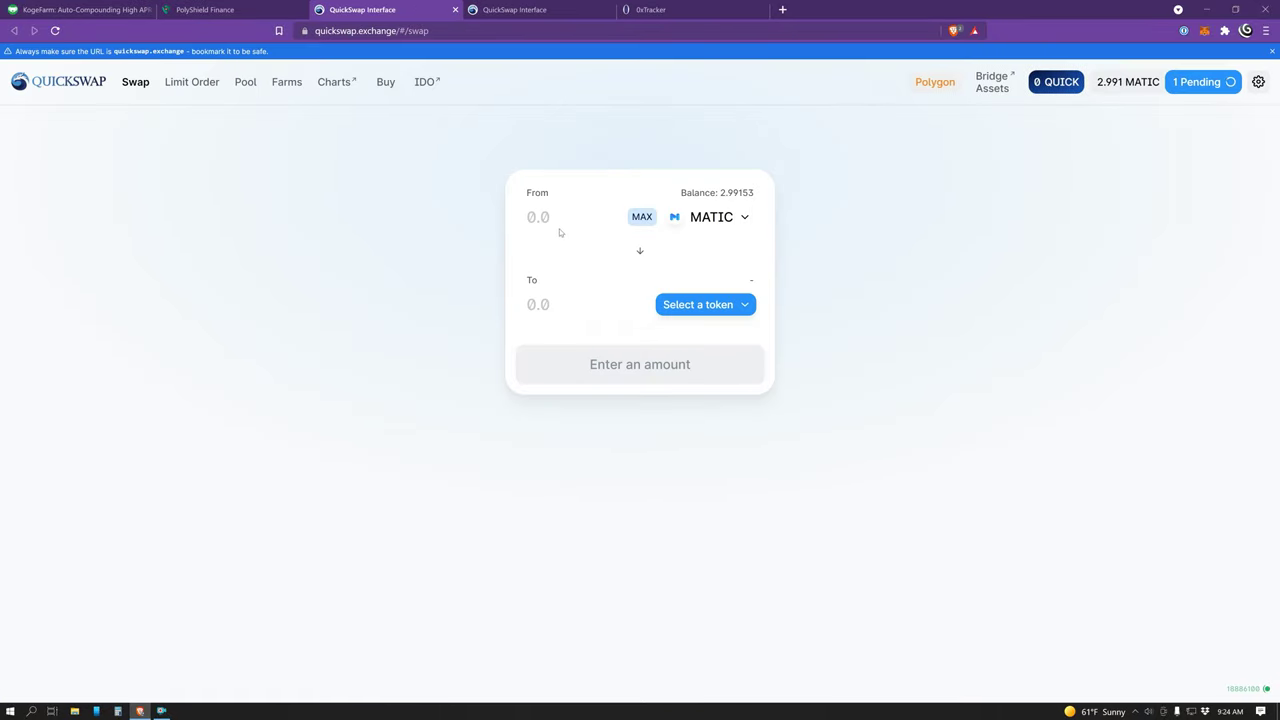
Search QuickSwap's token list for shi3ld, clear the search, and return to the PolyShield buy page.
left_click(702, 305)
type("shi3")
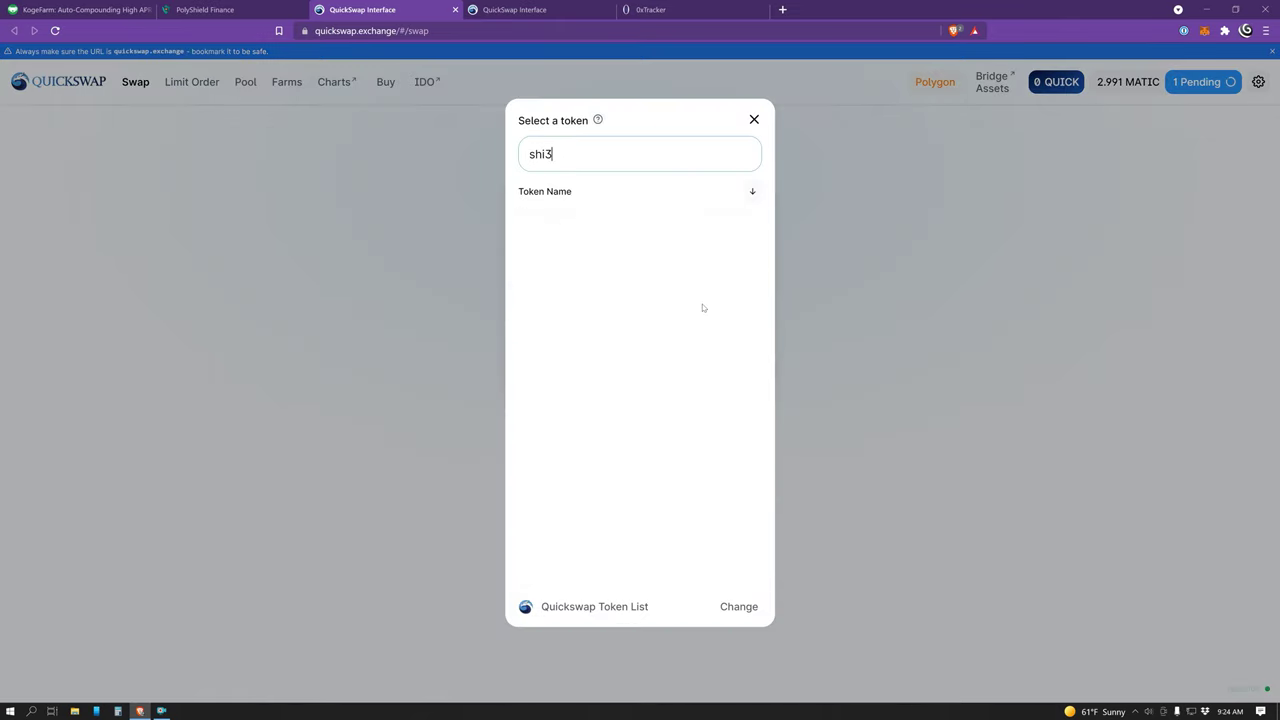
type("ld")
left_click_drag(580, 153, 493, 158)
key("BackSpace")
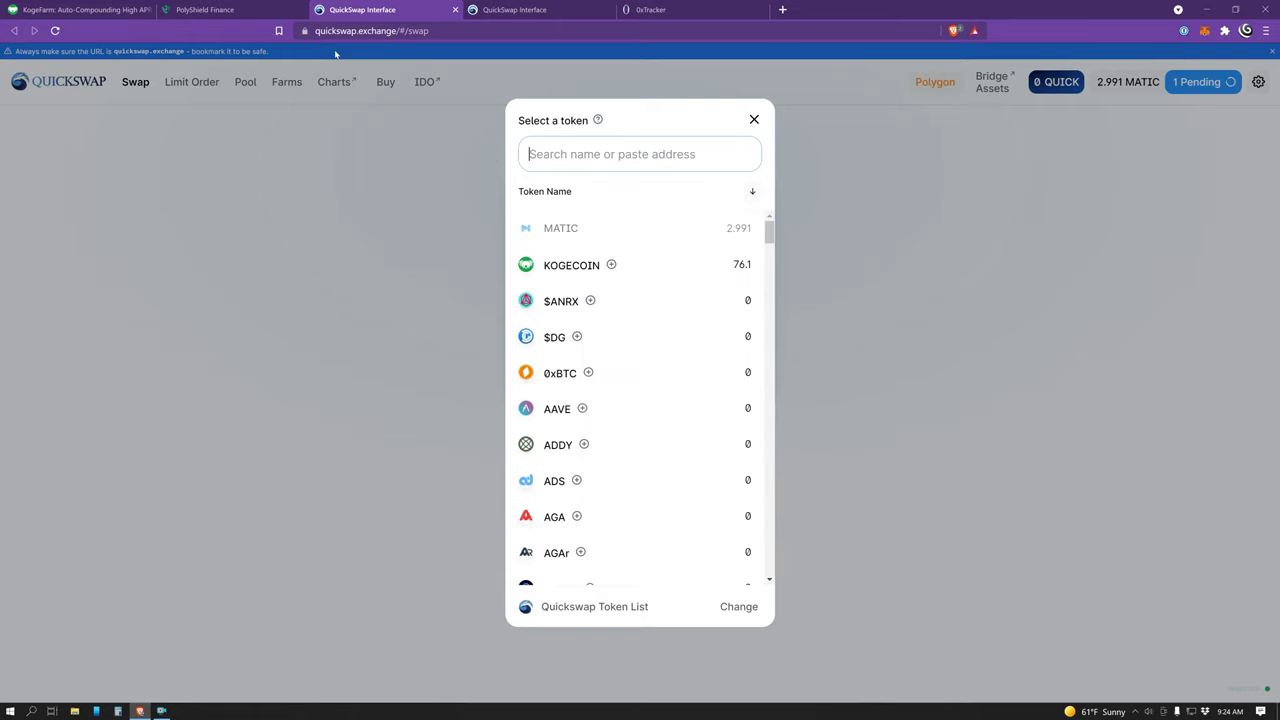
left_click(205, 10)
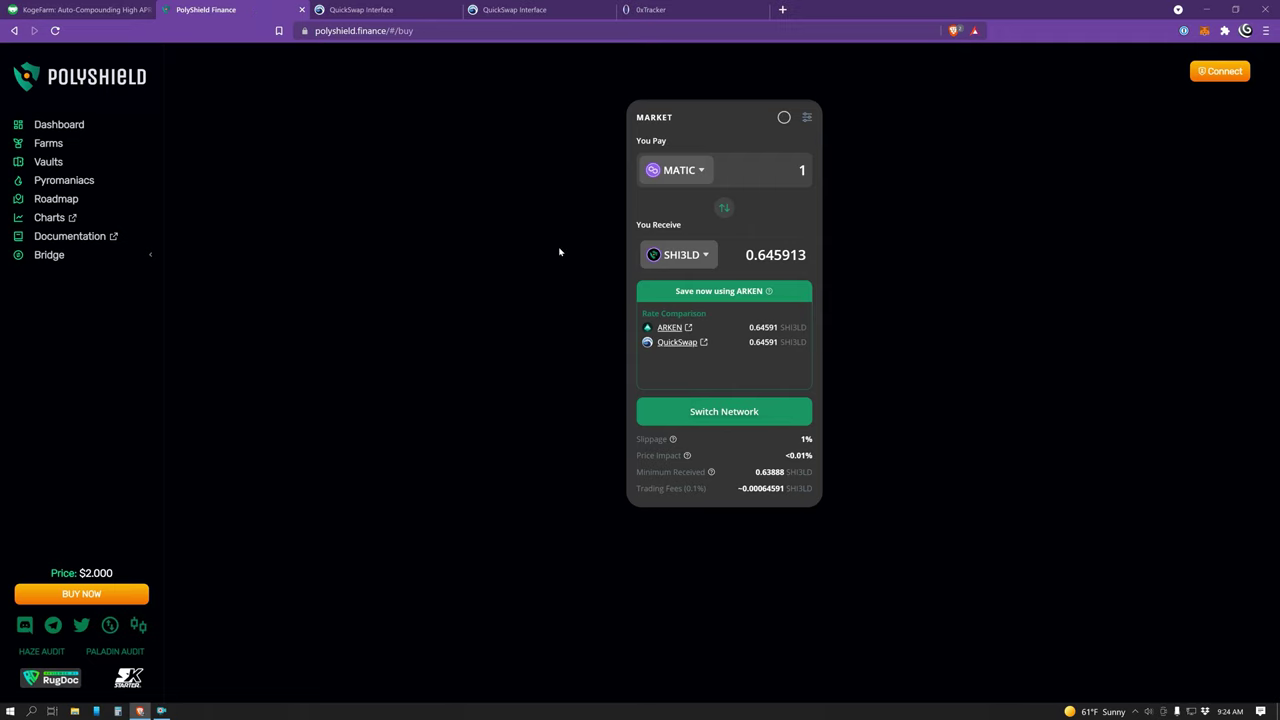
In PolyShield Docs, open The SHI3LD Token page and select the contract address under Token Specifications.
left_click(70, 237)
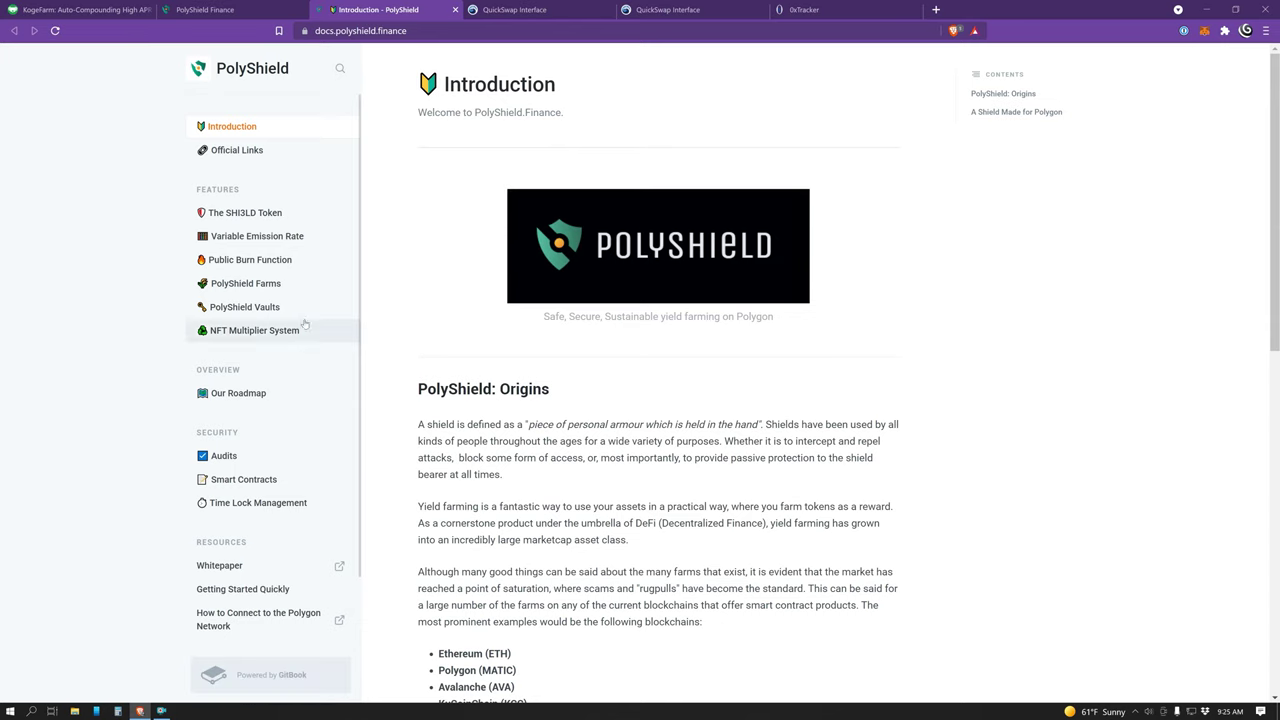
left_click(267, 218)
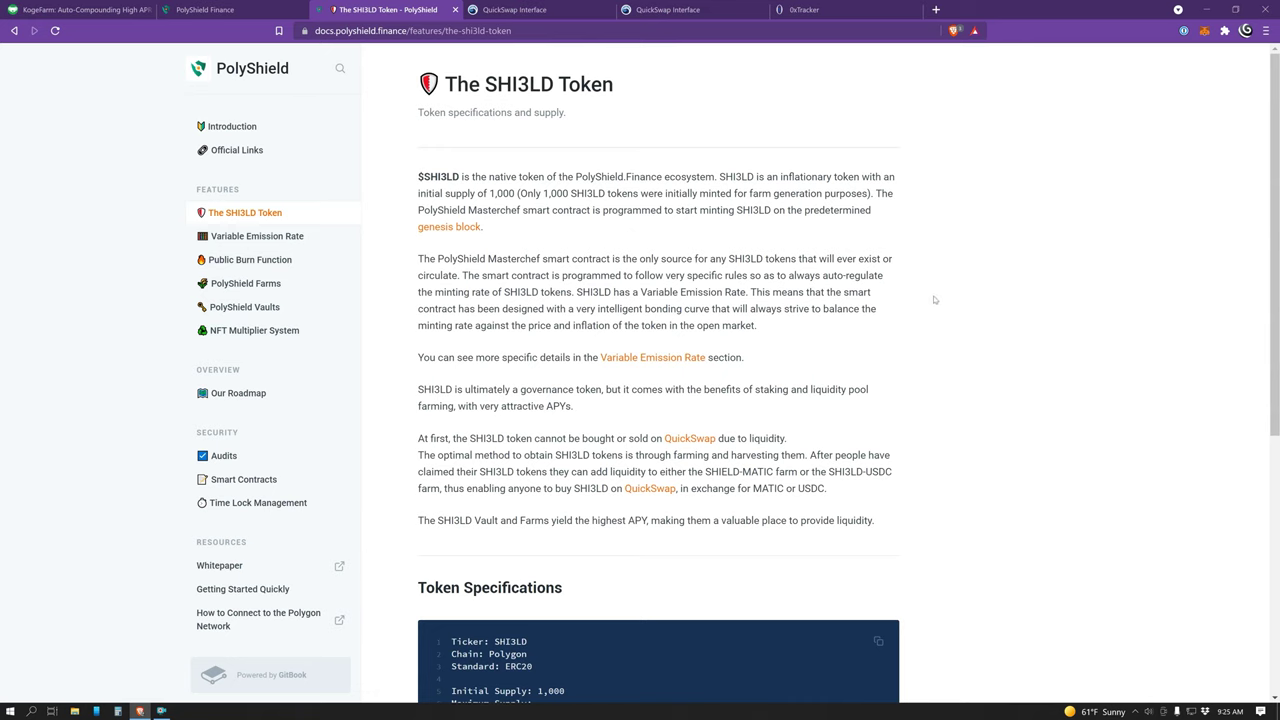
scroll(930, 300, "down", 1)
scroll(924, 315, "down", 3)
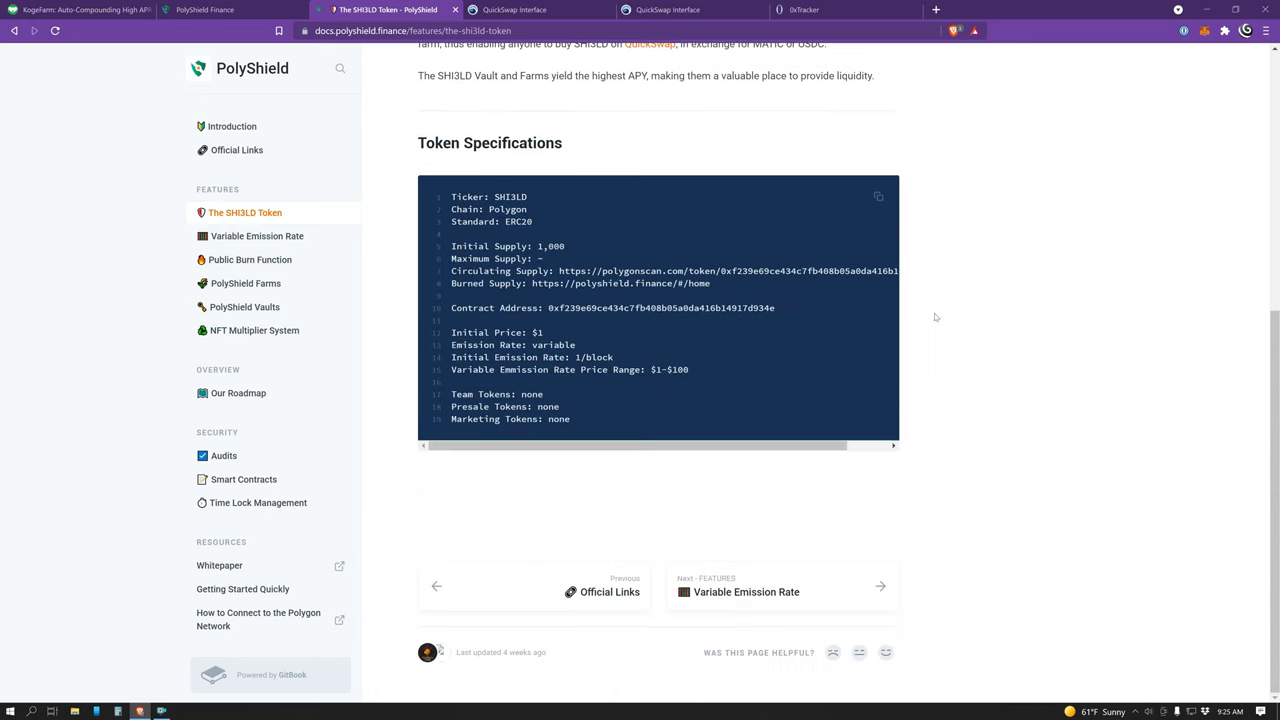
scroll(930, 316, "up", 2)
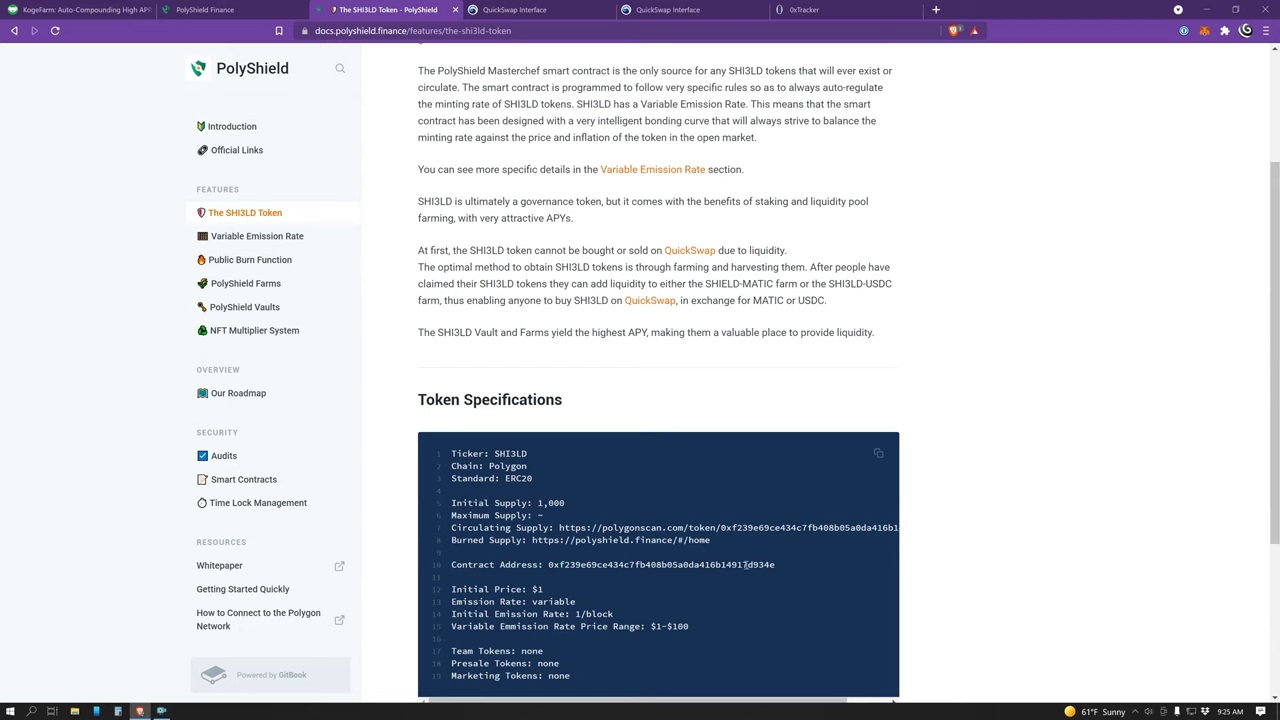
left_click_drag(778, 568, 549, 566)
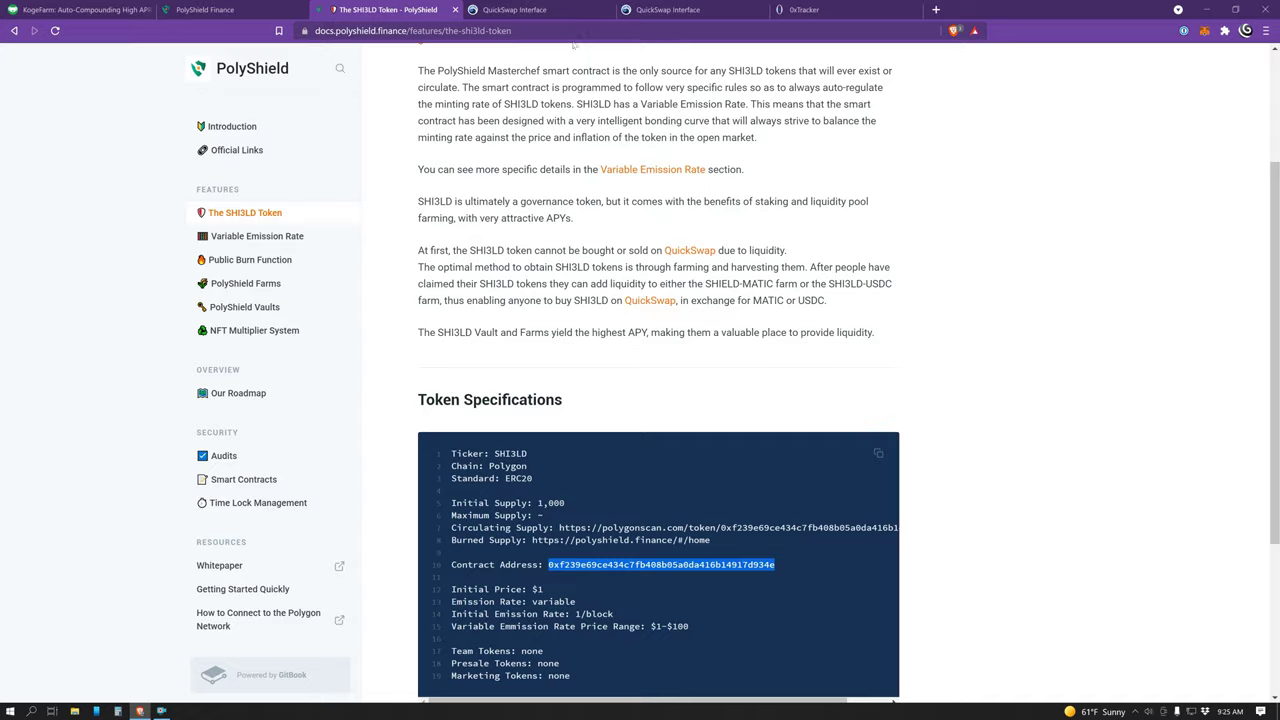
left_click(537, 10)
left_click(756, 121)
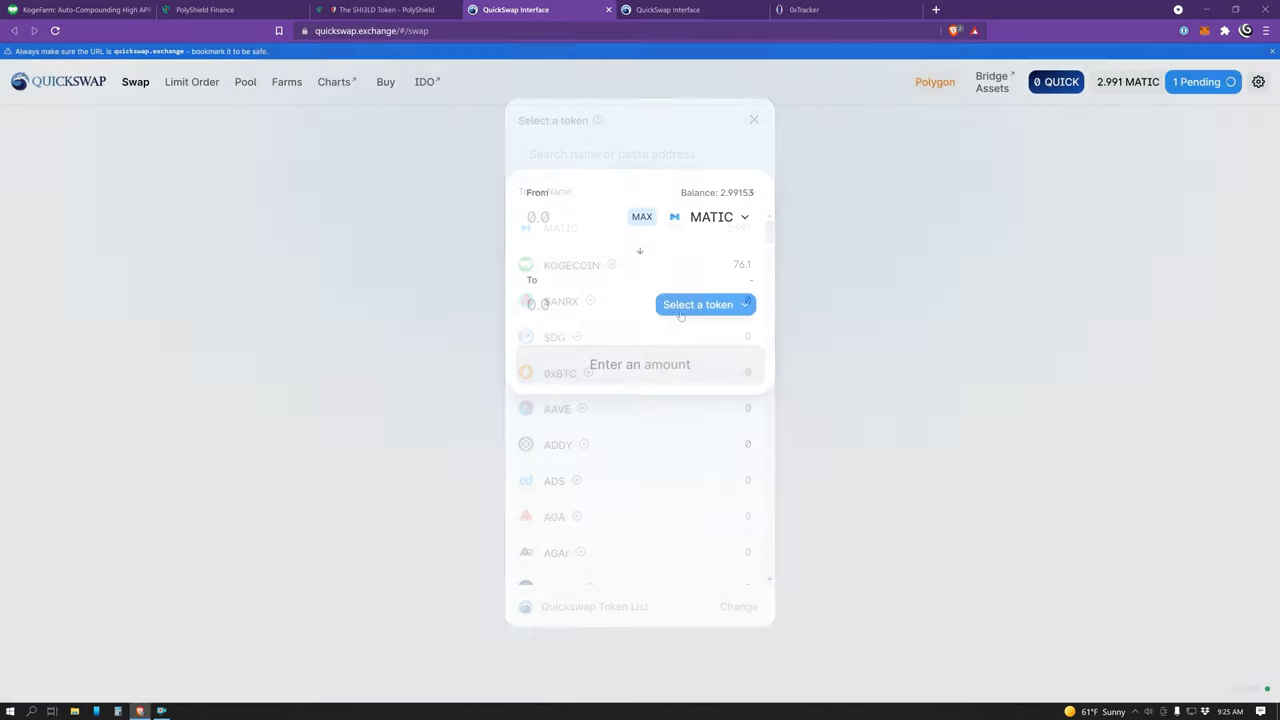
left_click(693, 312)
key("ctrl+v")
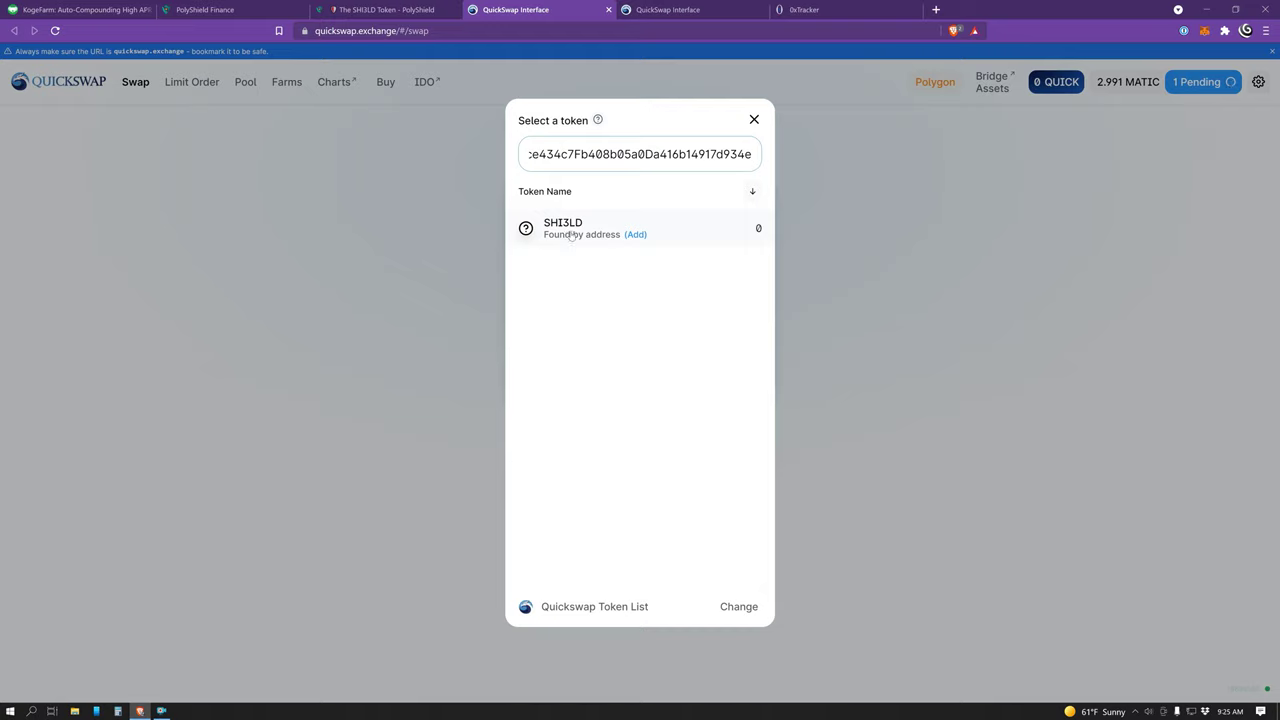
left_click(709, 233)
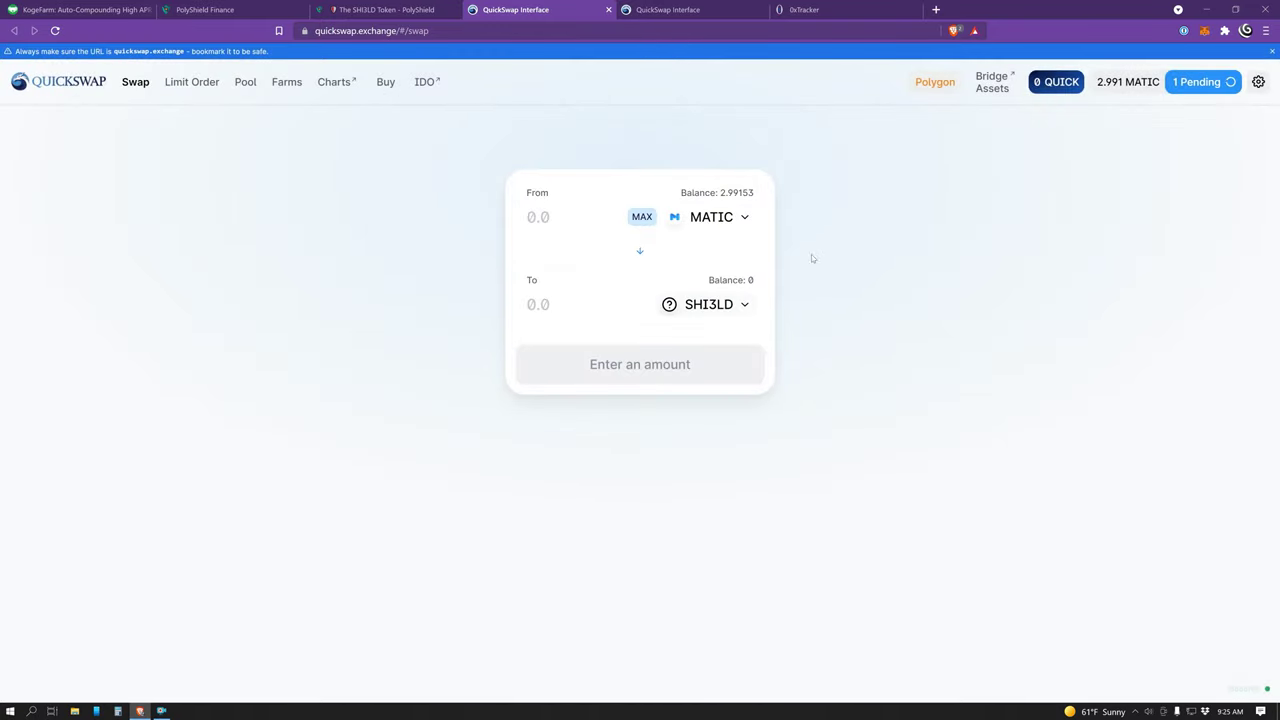
left_click(719, 224)
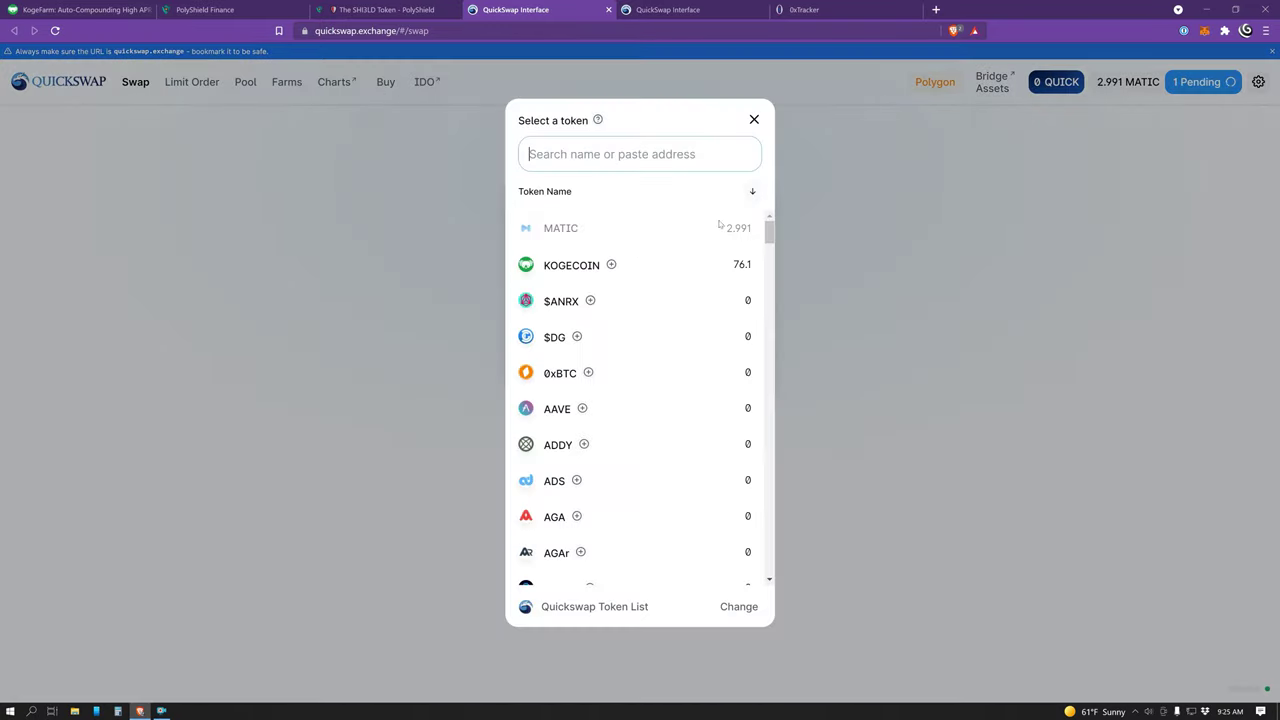
left_click(655, 266)
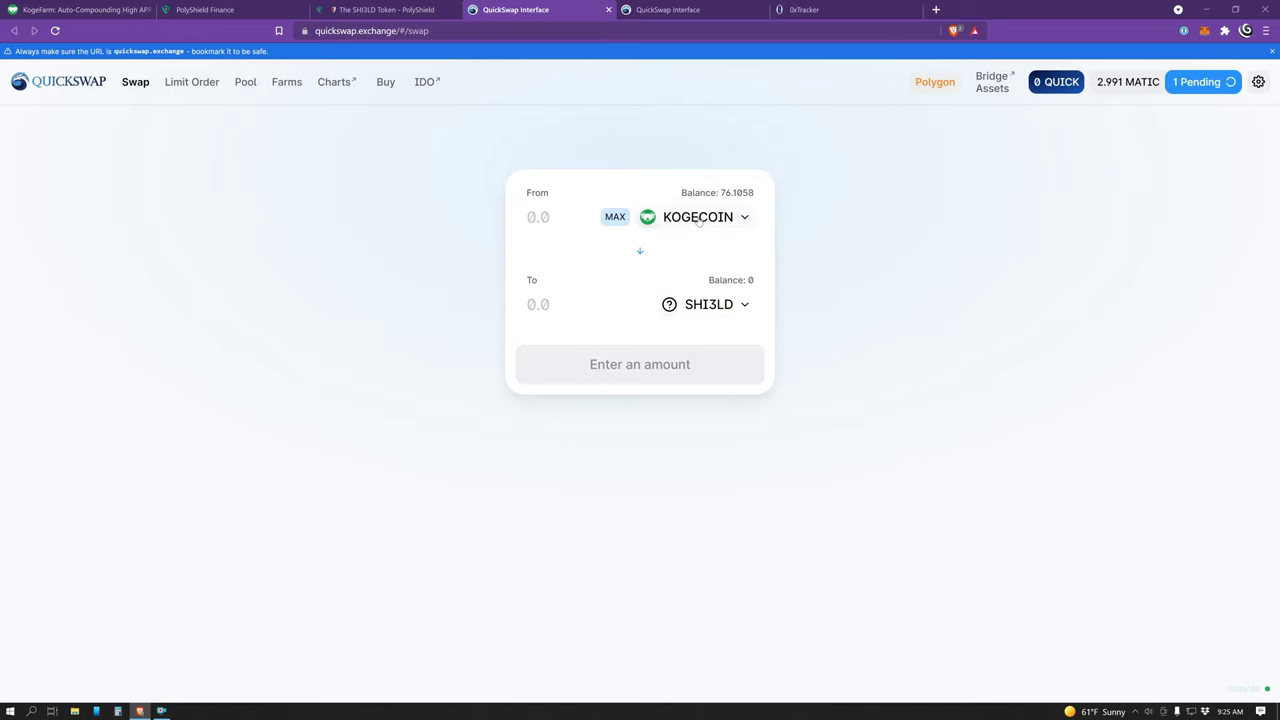
key("super")
type("76/2")
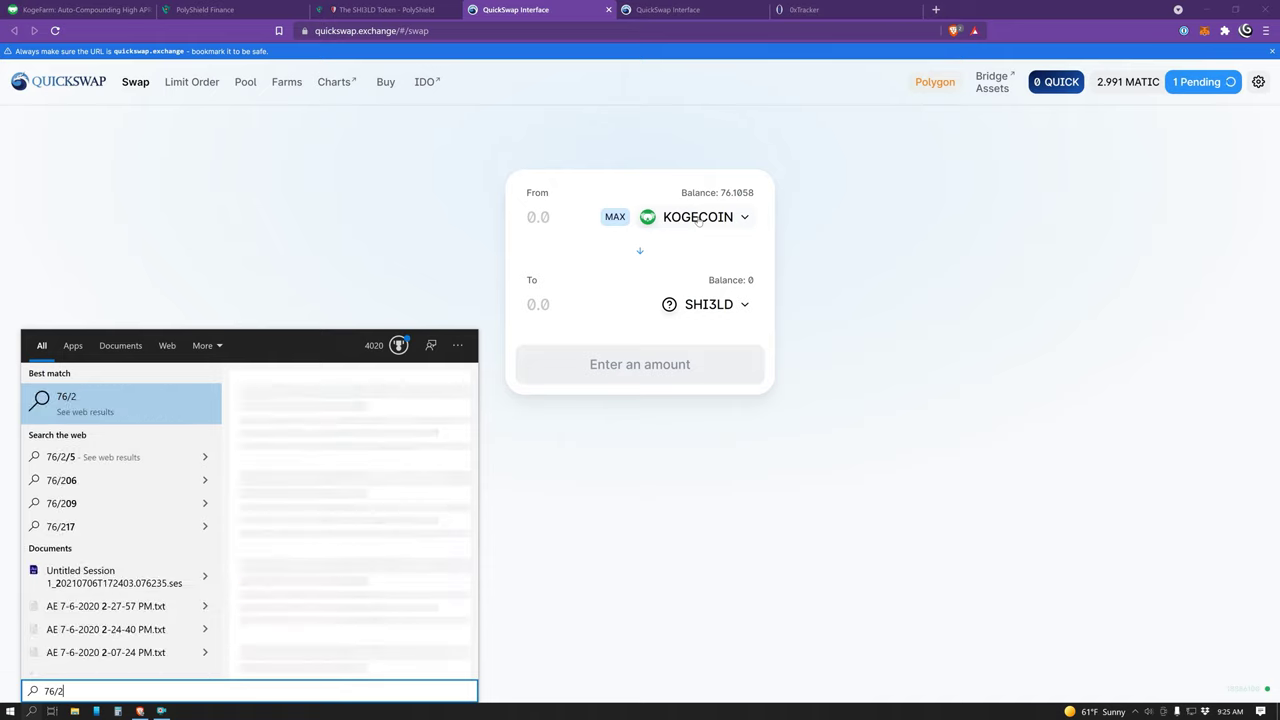
key("Escape")
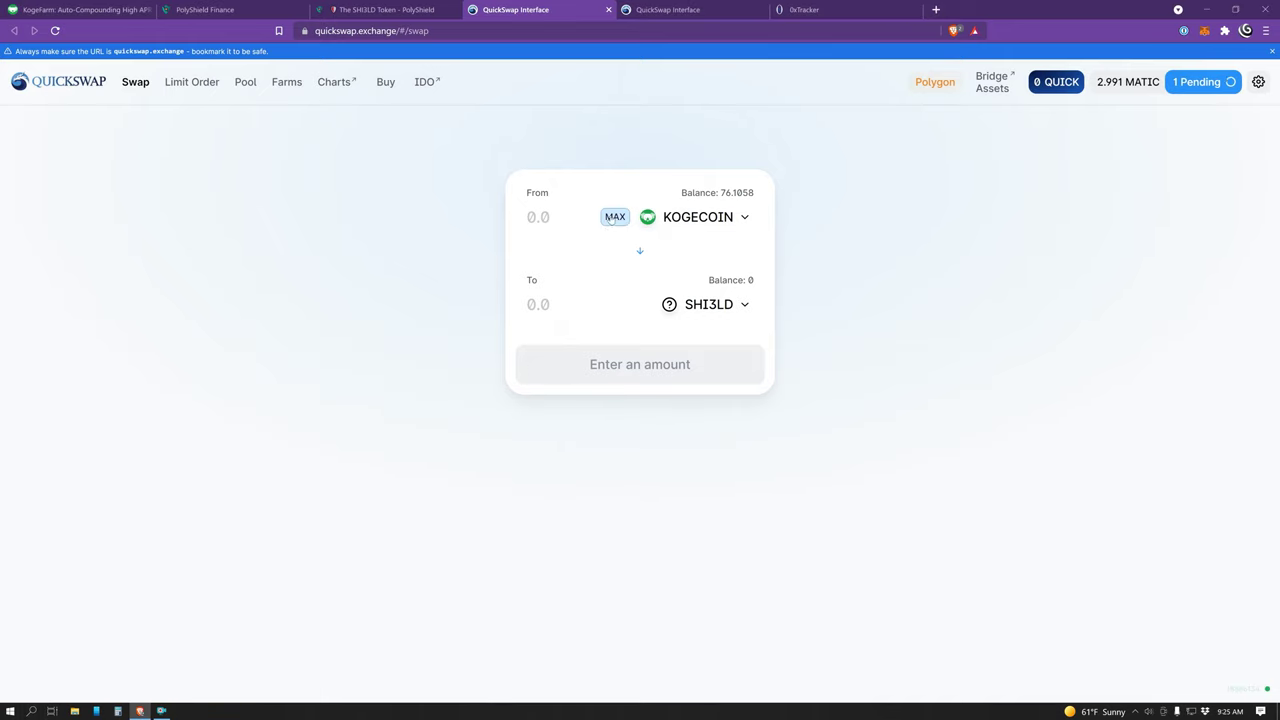
left_click(578, 218)
type("38")
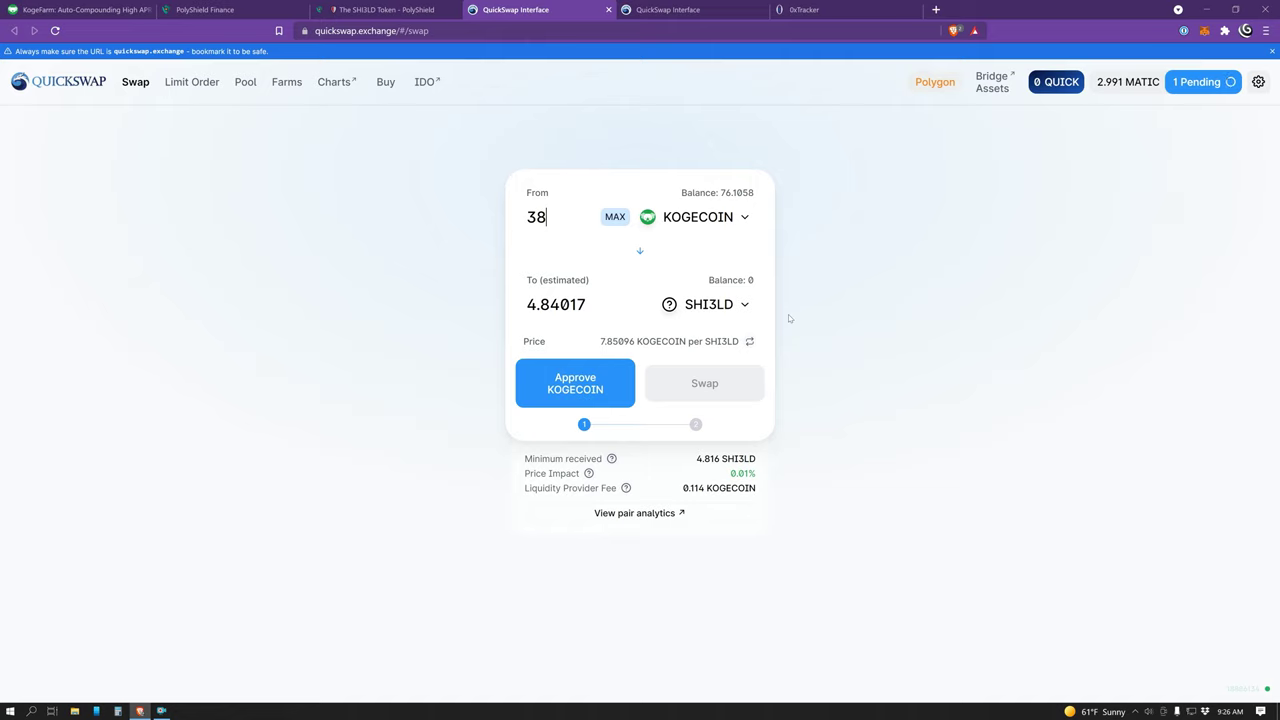
Approve QuickSwap to spend KOGECOIN, confirming the approval in MetaMask.
left_click(577, 388)
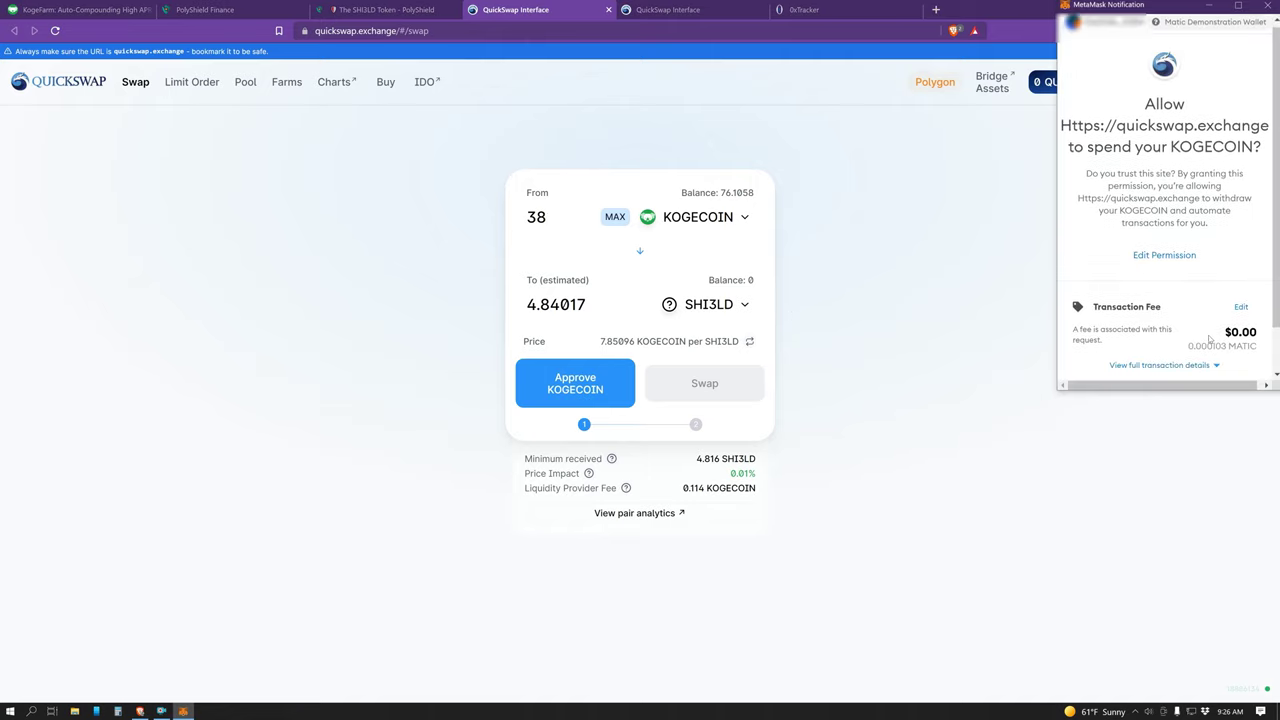
scroll(1212, 346, "down", 1)
left_click(1222, 356)
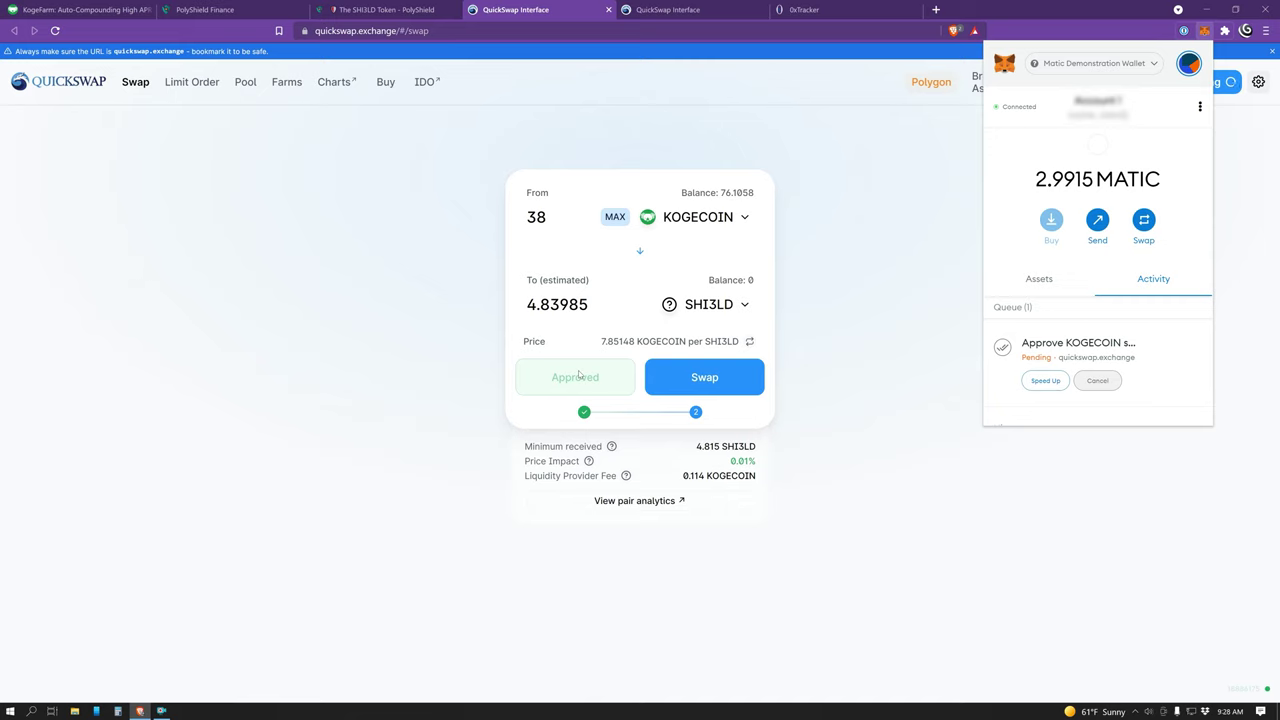
Swap 38 KOGECOIN for SHI3LD, raising the MetaMask gas price to 33.
left_click(729, 379)
left_click(695, 481)
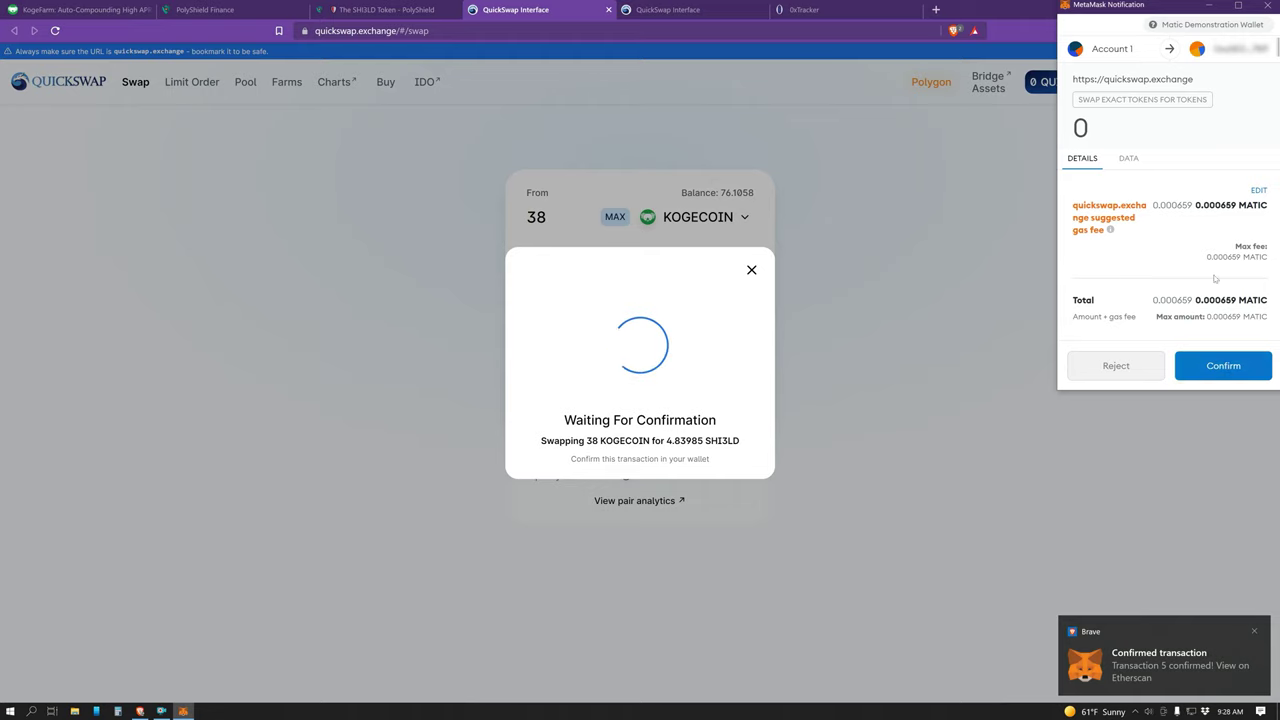
left_click(1258, 191)
double_click(1100, 269)
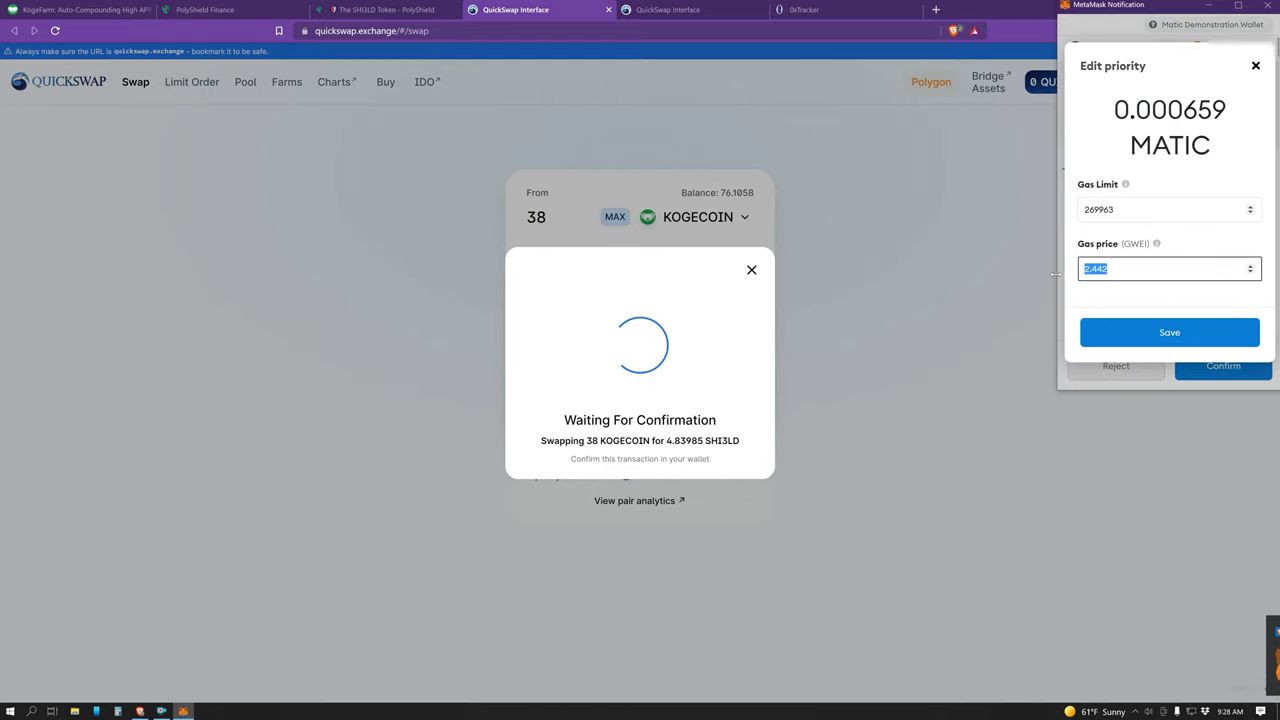
type("33")
left_click(1169, 332)
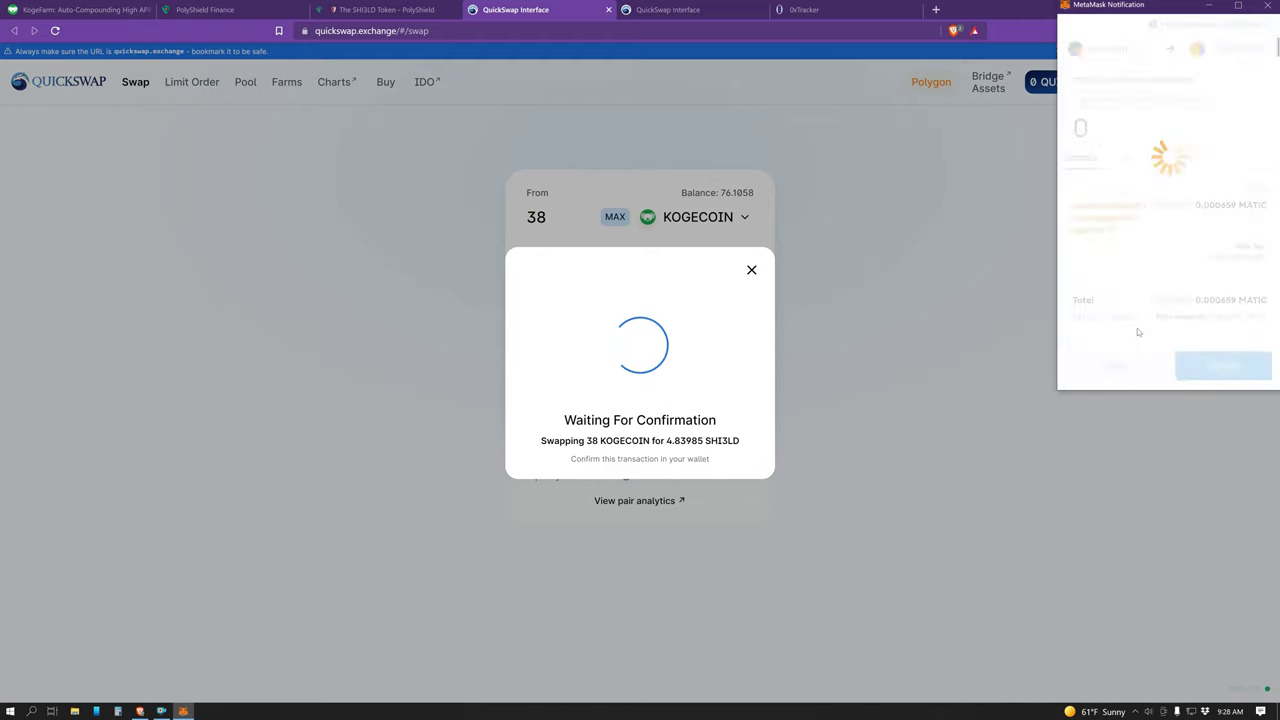
left_click(1224, 378)
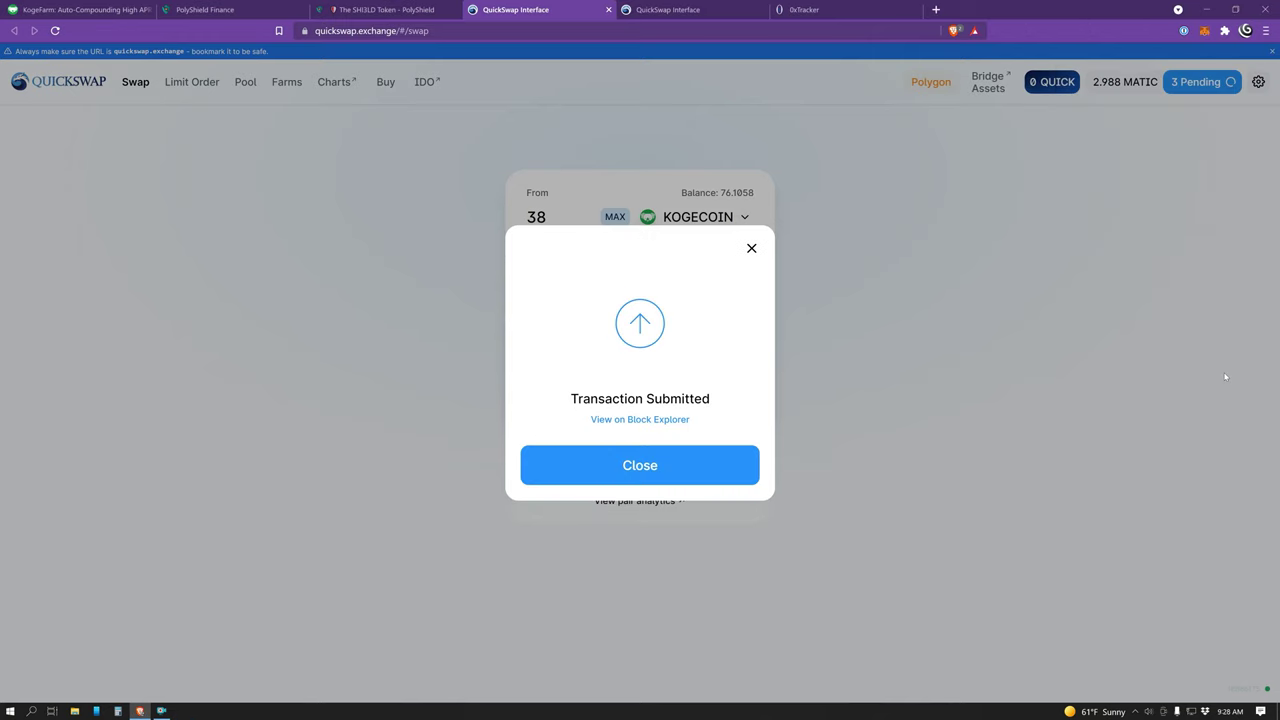
left_click(714, 463)
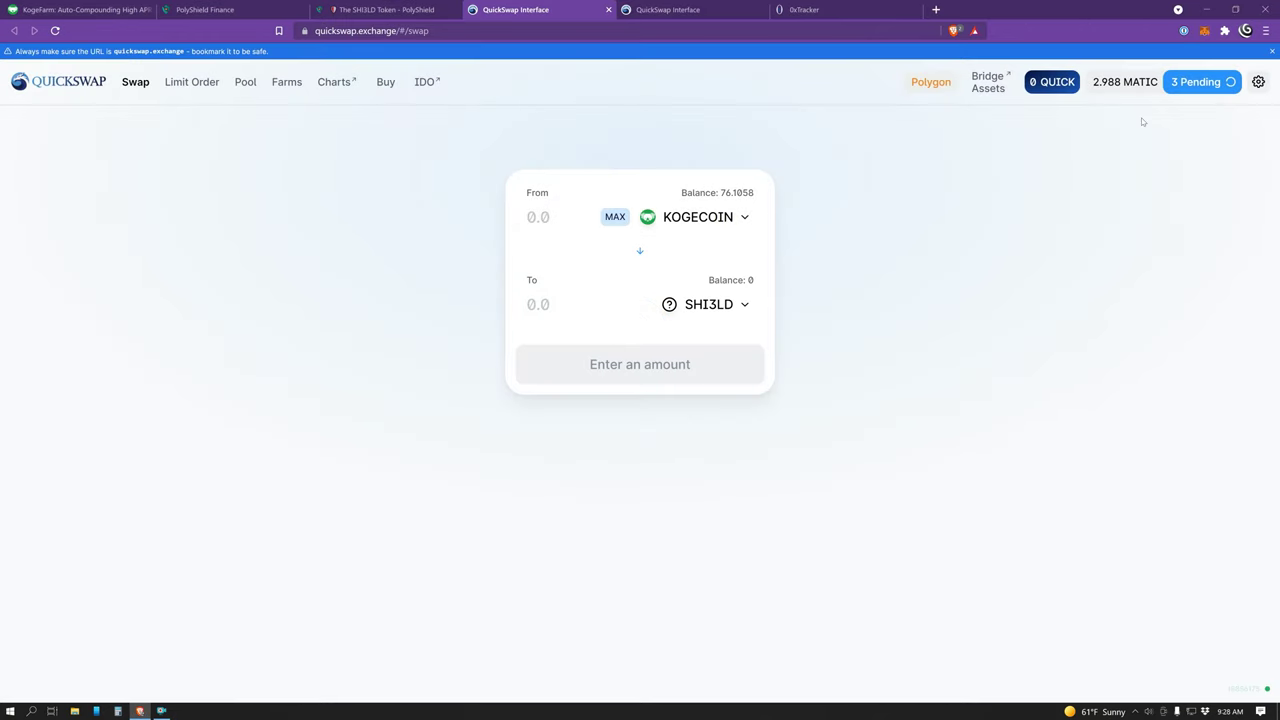
Check MetaMask's activity and clear the account's recent transactions list.
left_click(1204, 31)
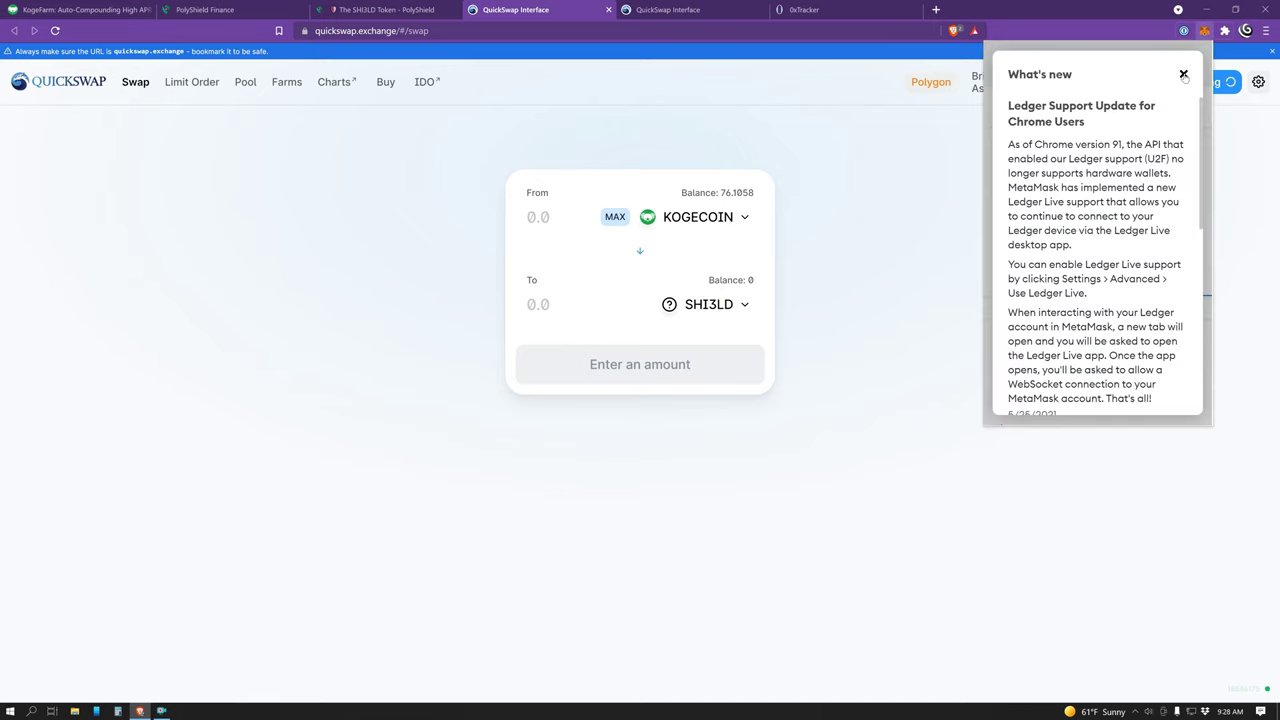
left_click(1183, 74)
scroll(1060, 320, "down", 2)
scroll(1025, 305, "up", 2)
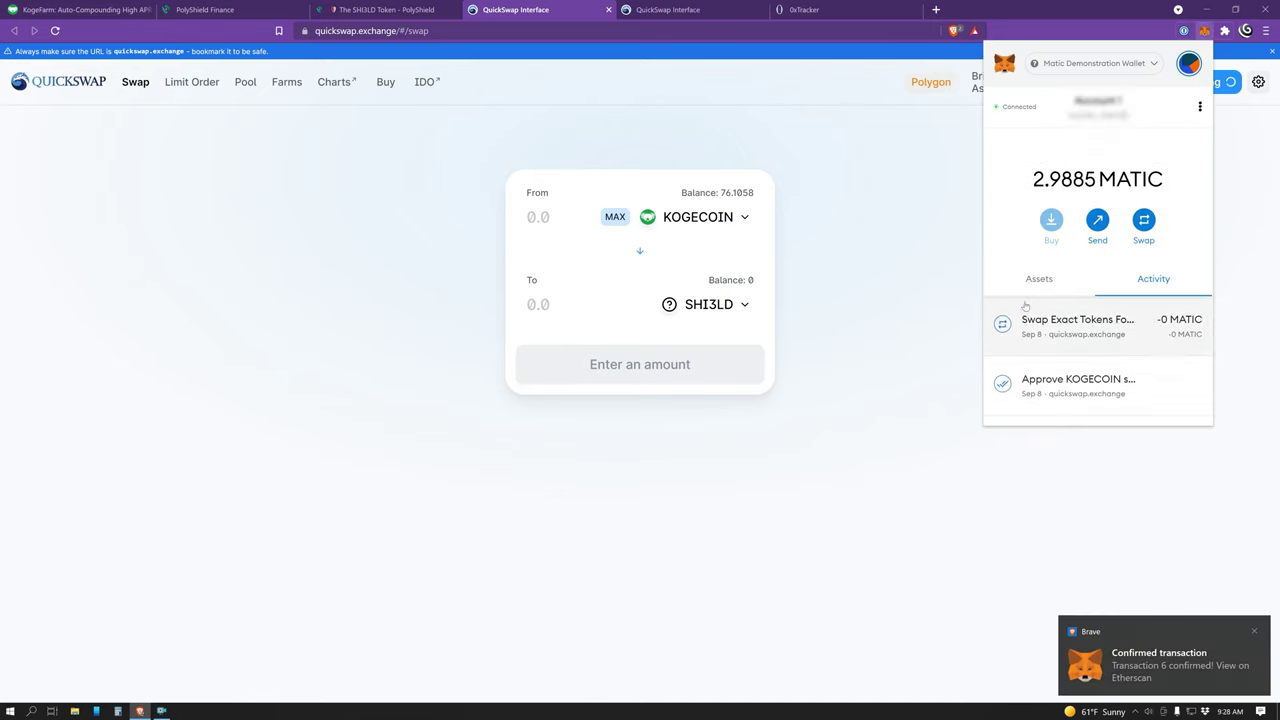
left_click(1204, 31)
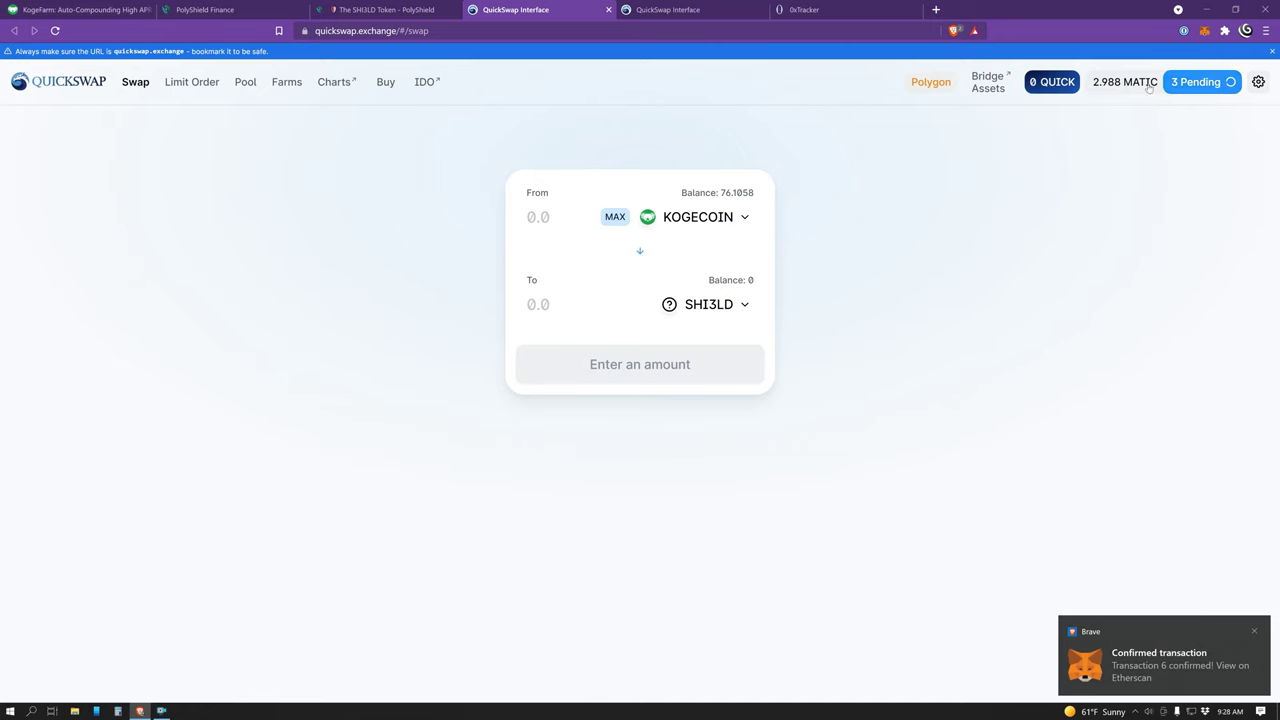
left_click(1181, 86)
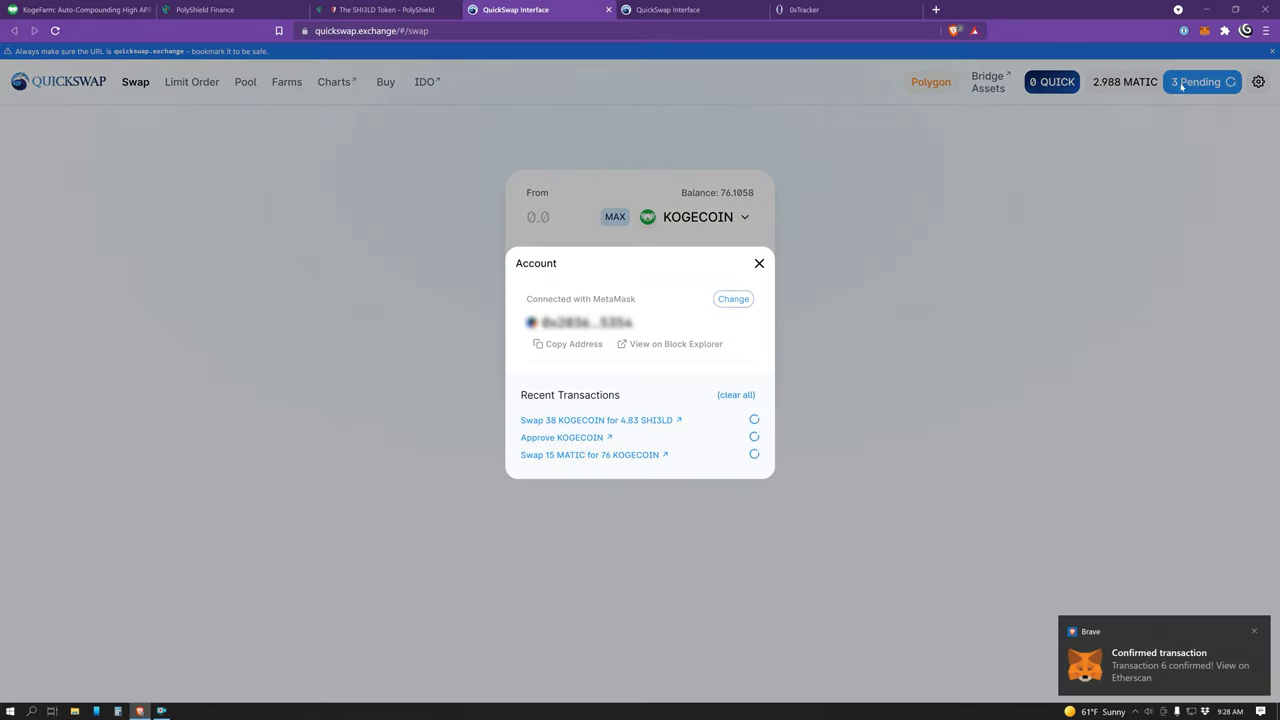
left_click(738, 396)
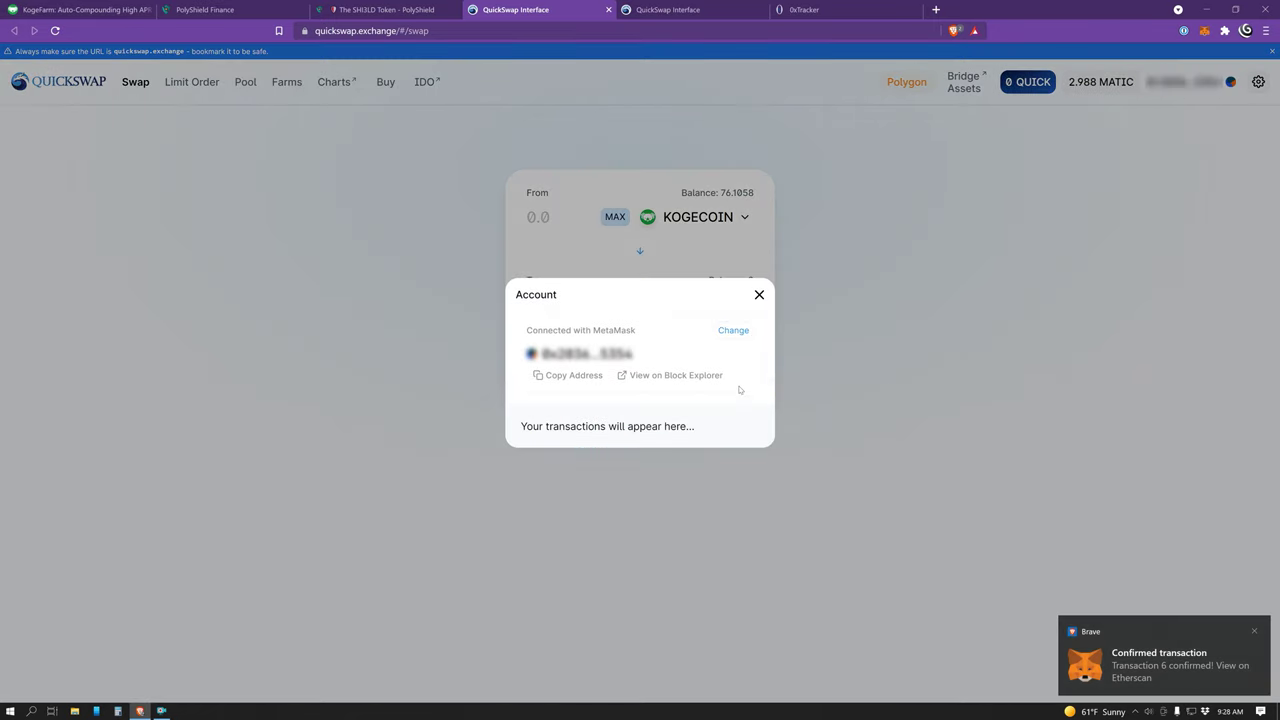
left_click(759, 295)
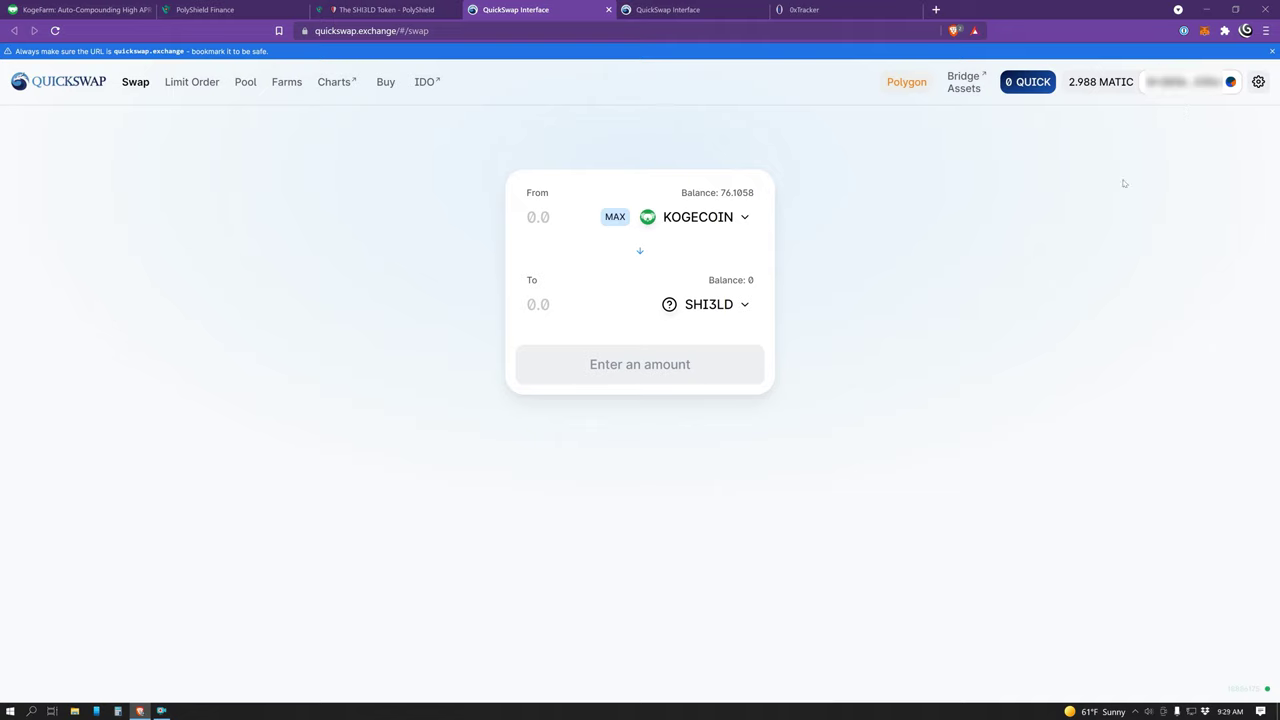
Show the wallet's Assets, now 38.105 KOGECOIN and 2.9838 MATIC.
left_click(1206, 32)
left_click(1183, 80)
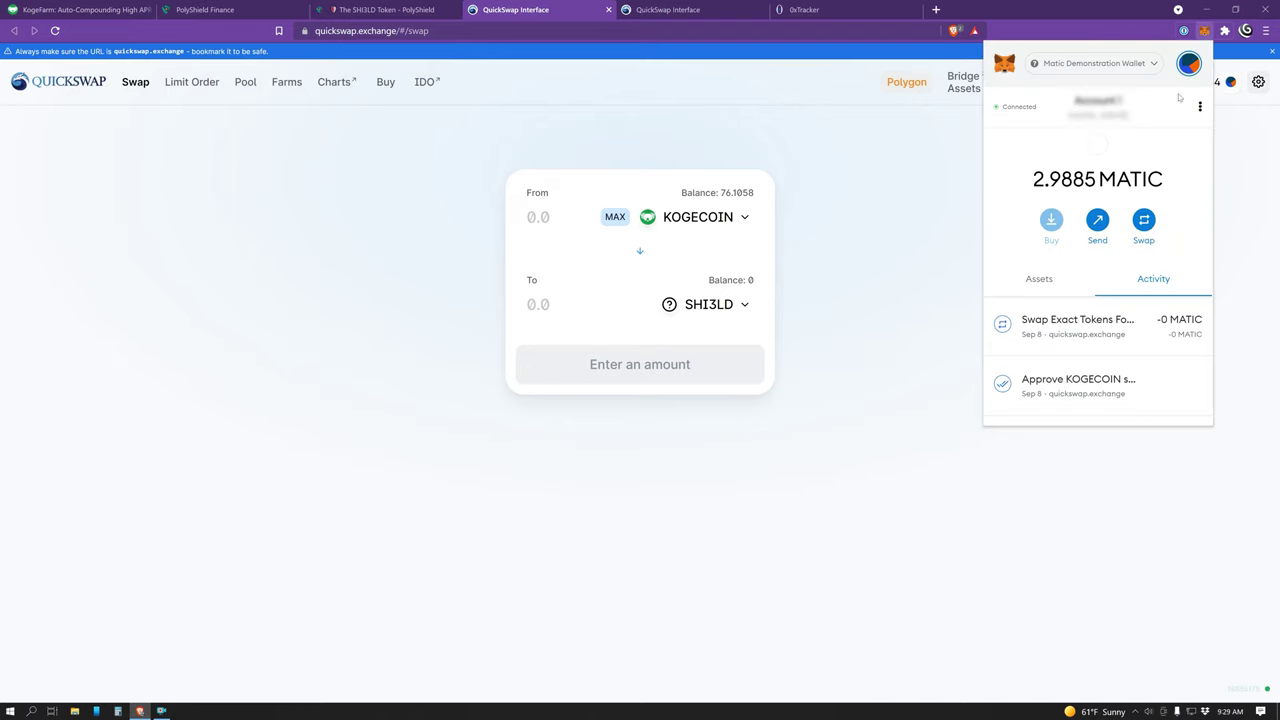
left_click(1040, 279)
scroll(1100, 320, "down", 1)
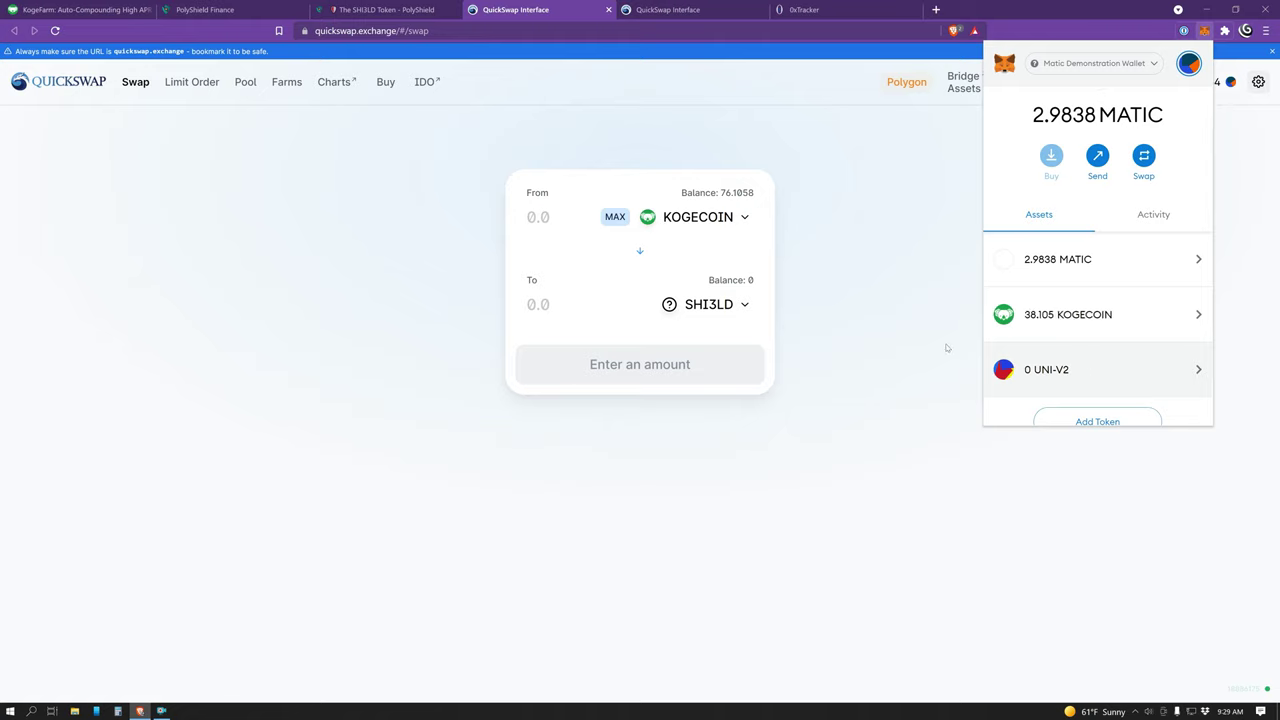
Add SHI3LD to MetaMask as a custom token by pasting its contract address.
left_click(1133, 422)
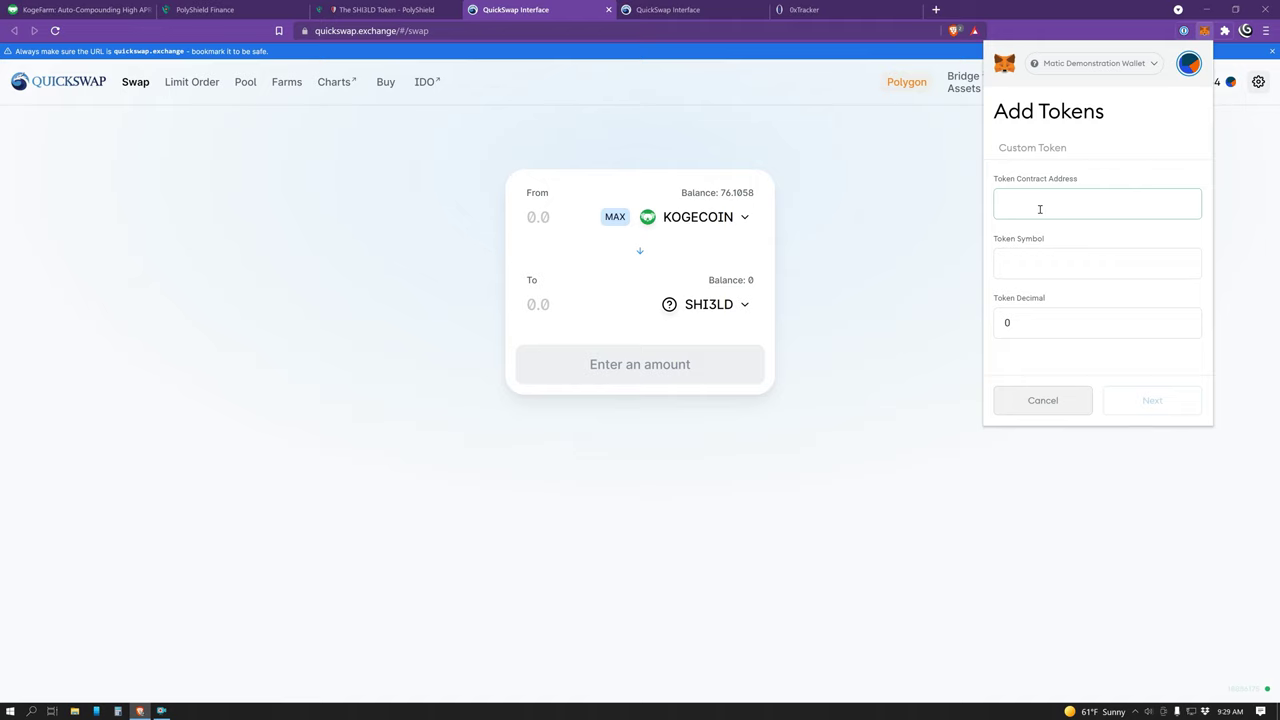
key("ctrl+v")
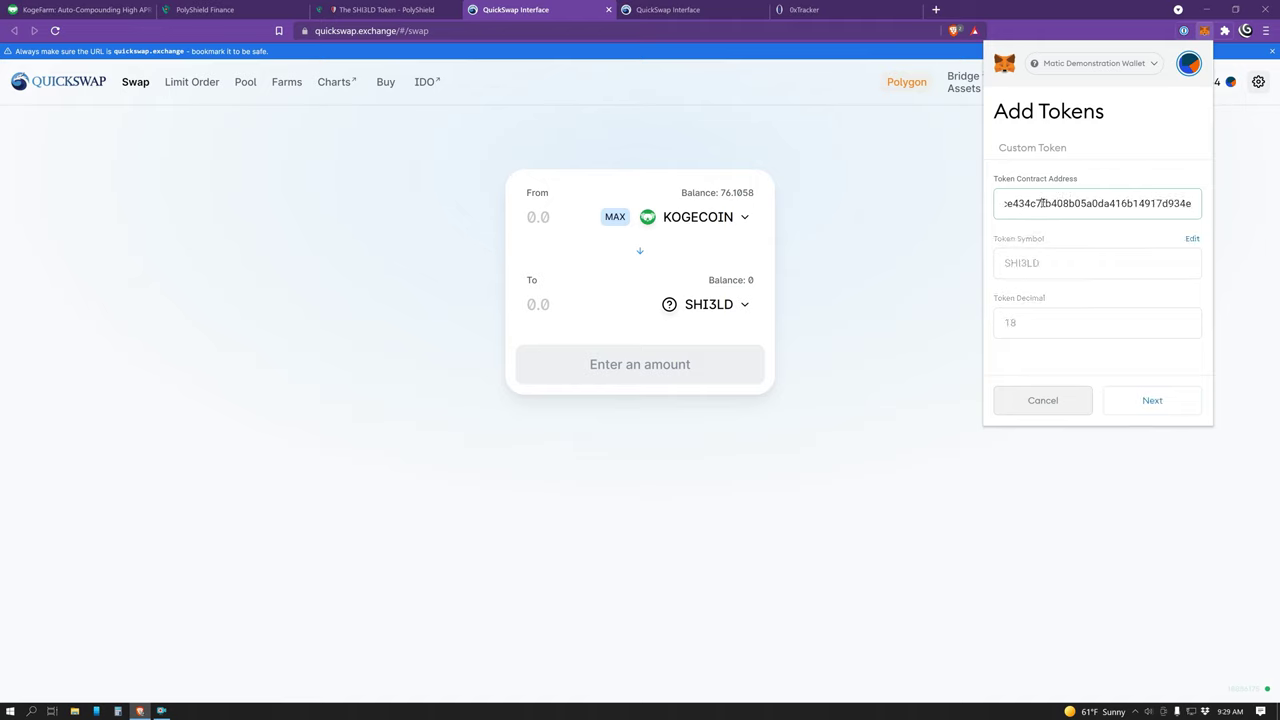
left_click_drag(1041, 203, 1086, 203)
left_click(1152, 400)
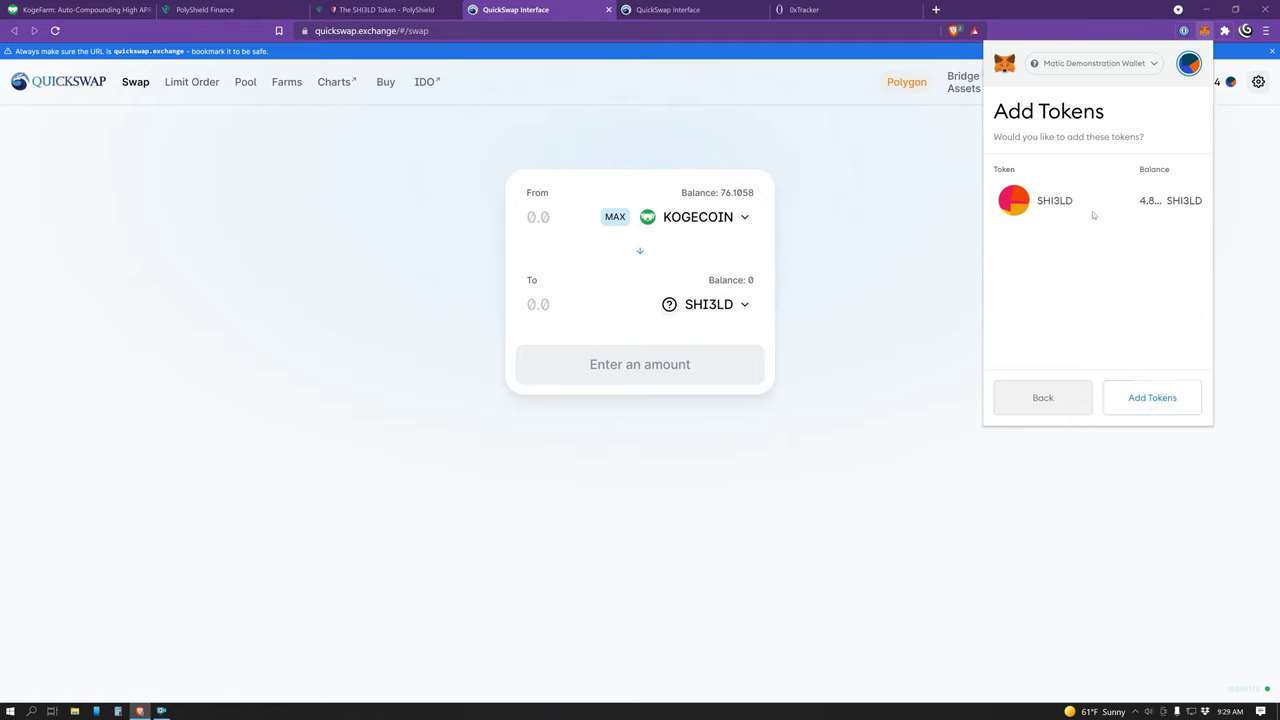
left_click(1153, 399)
left_click(918, 292)
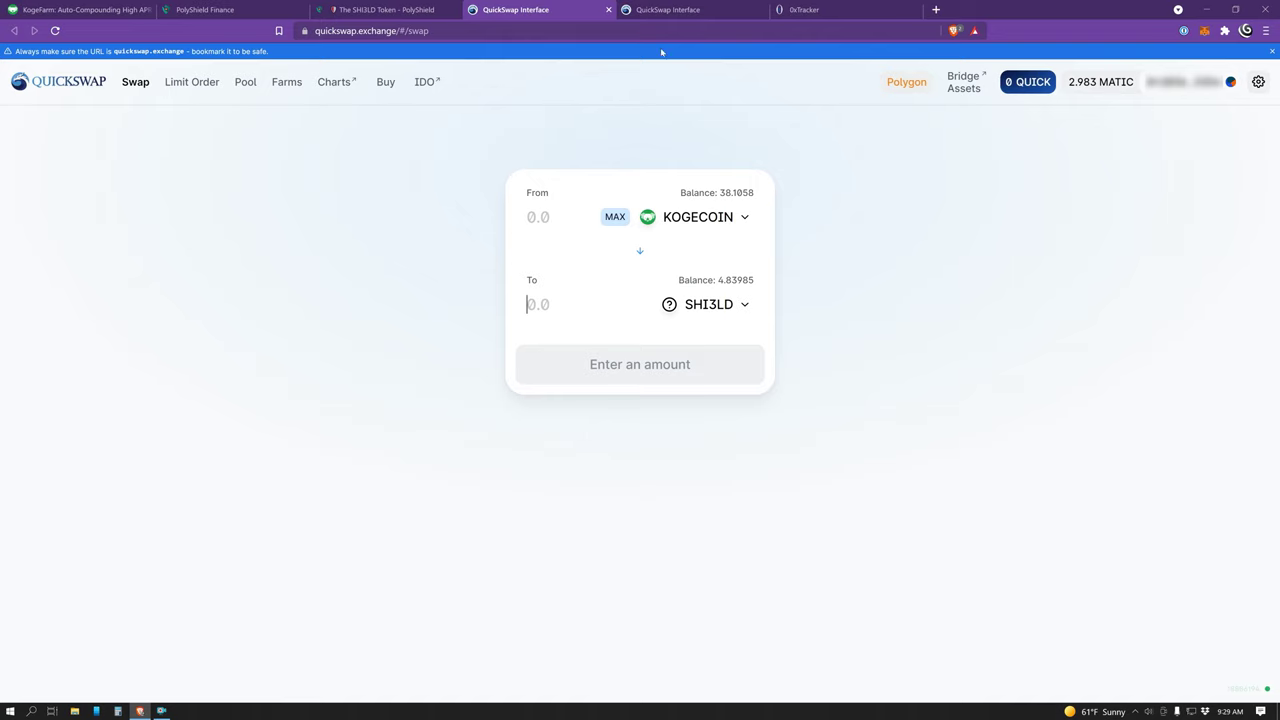
On Add Liquidity, fill in 37.89 KOGECOIN and the full 4.83985 SHI3LD balance using MAX.
left_click(679, 11)
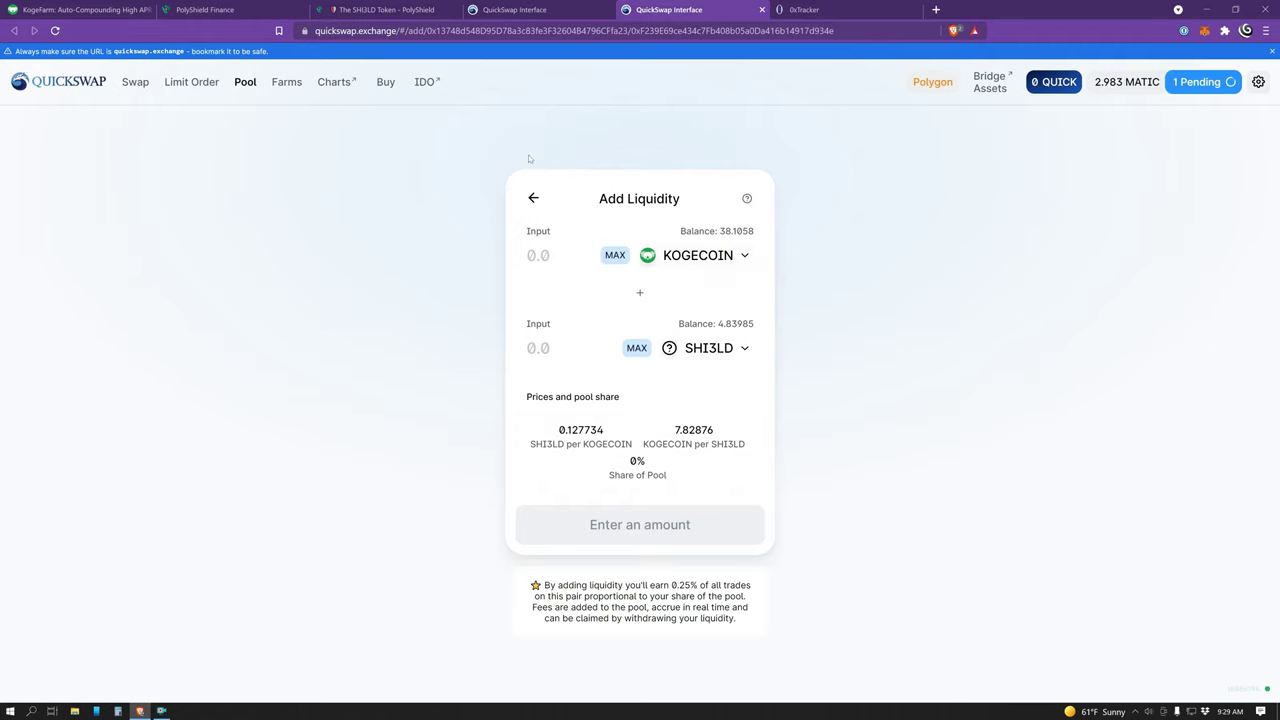
left_click(138, 12)
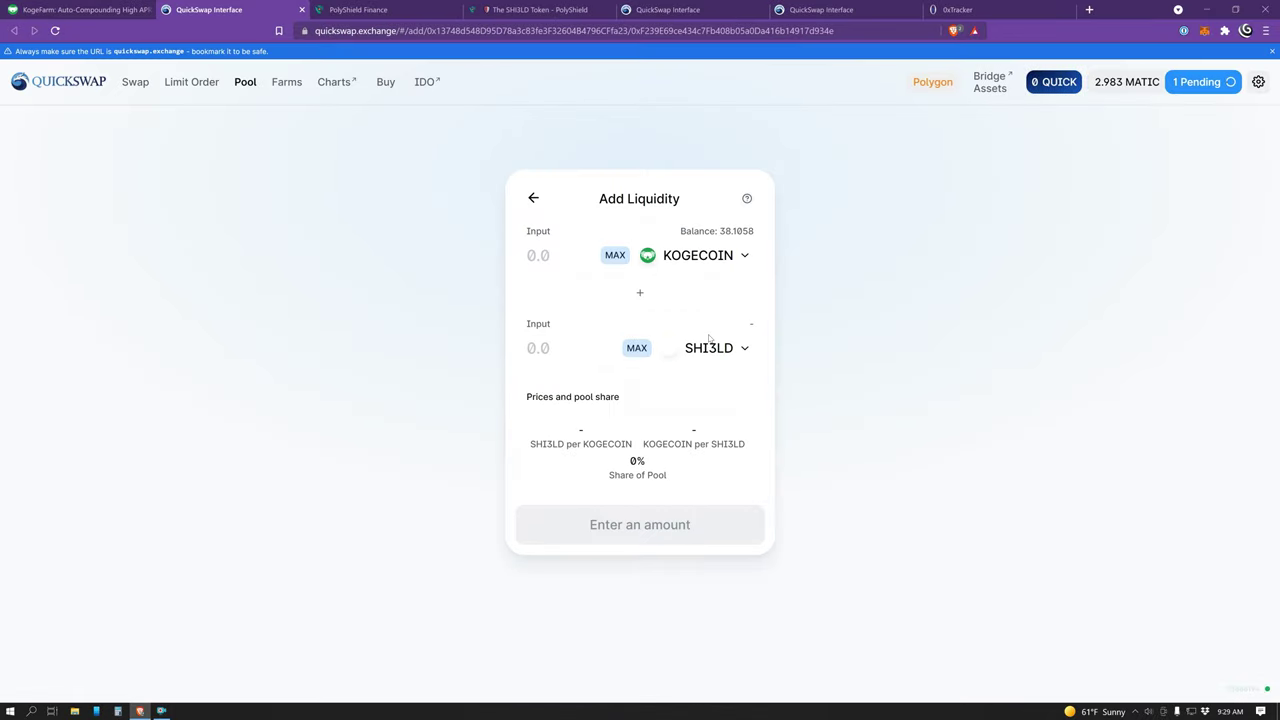
left_click(615, 255)
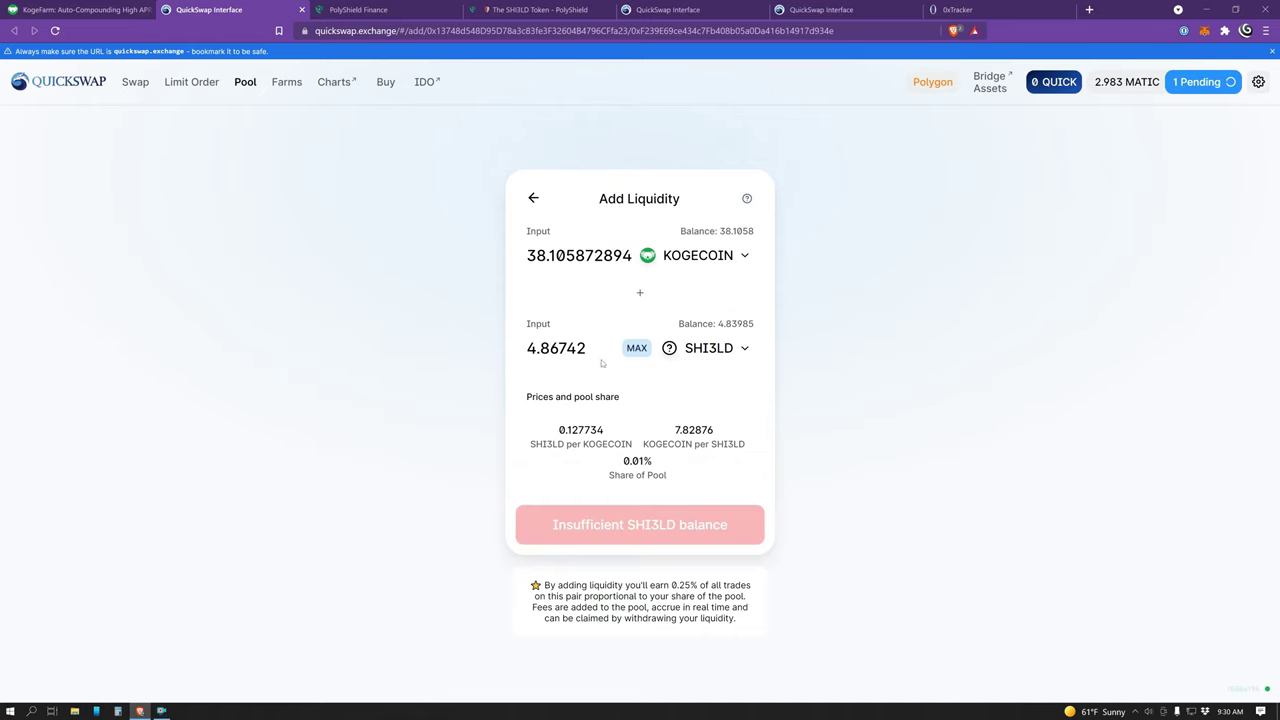
left_click(634, 354)
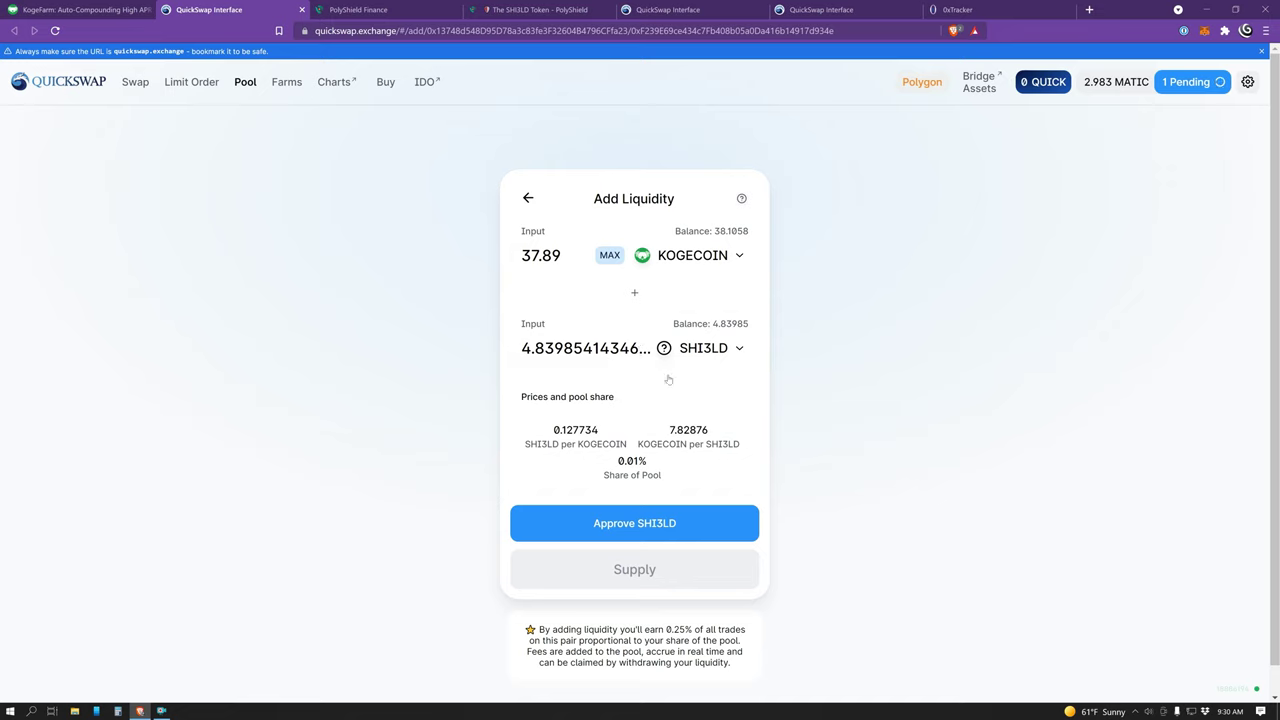
Approve QuickSwap to spend SHI3LD in MetaMask and review the supply.
left_click(648, 525)
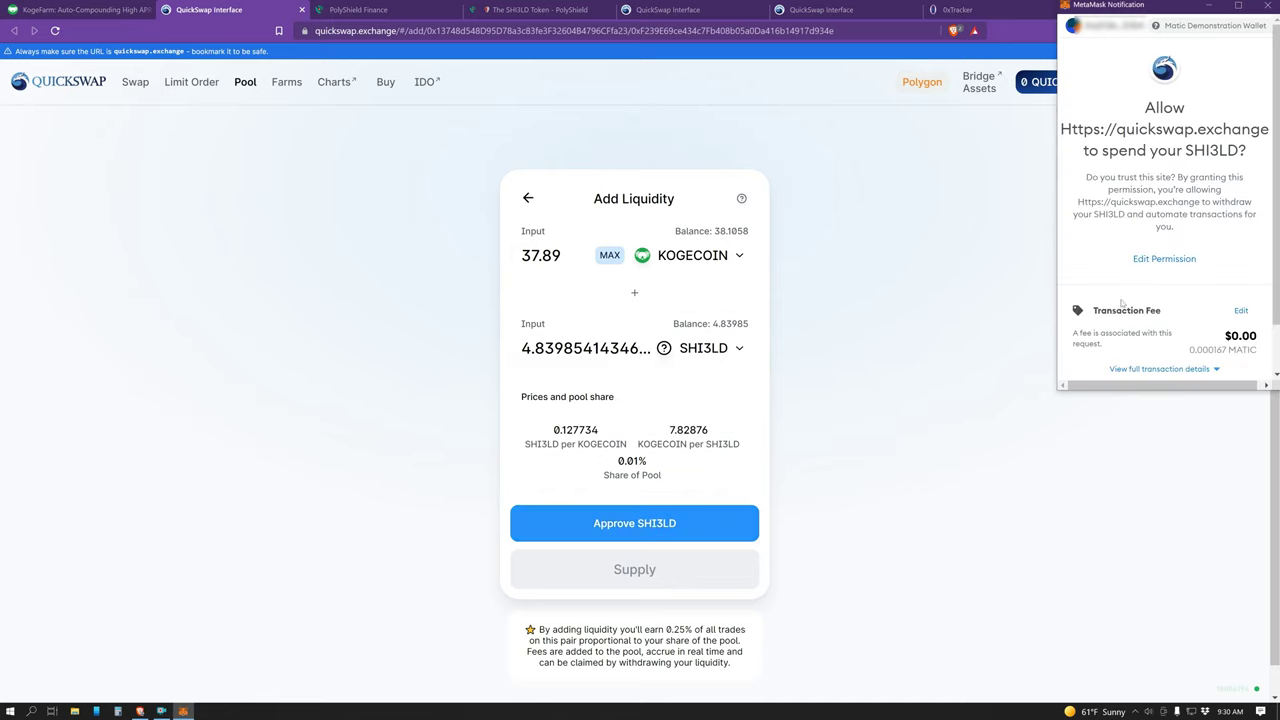
scroll(1124, 303, "down", 1)
left_click(1222, 351)
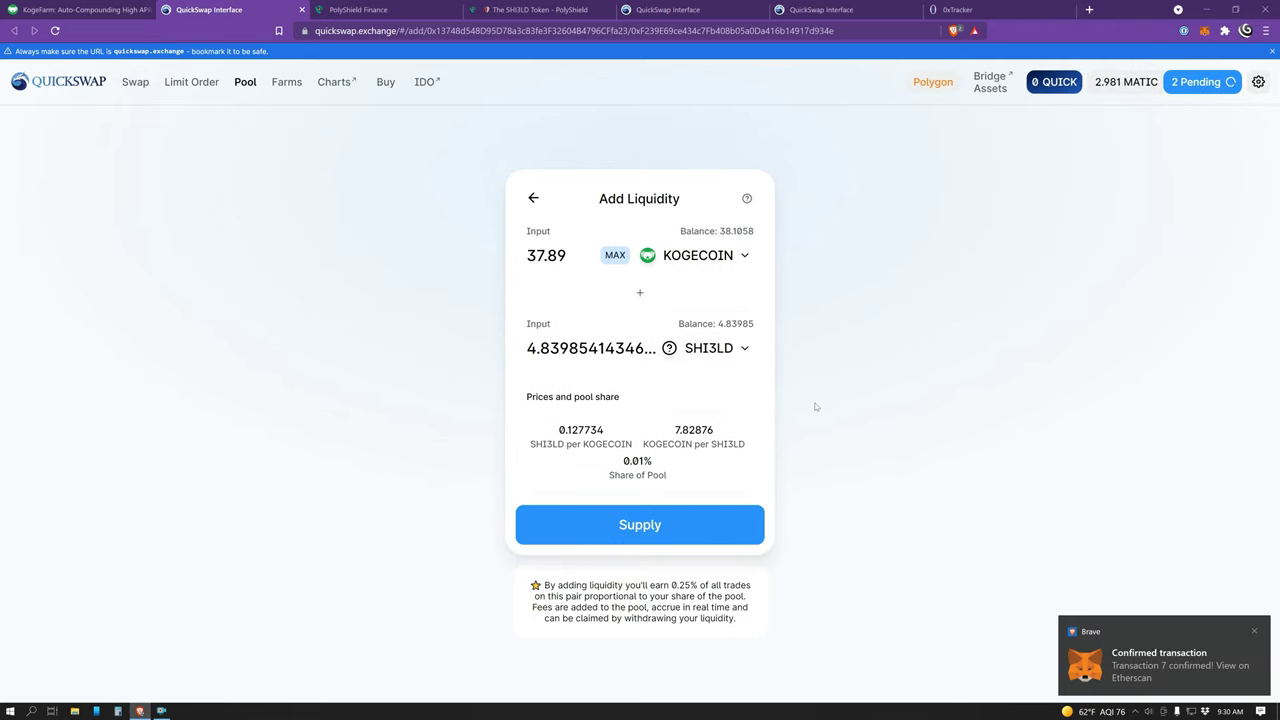
left_click(668, 524)
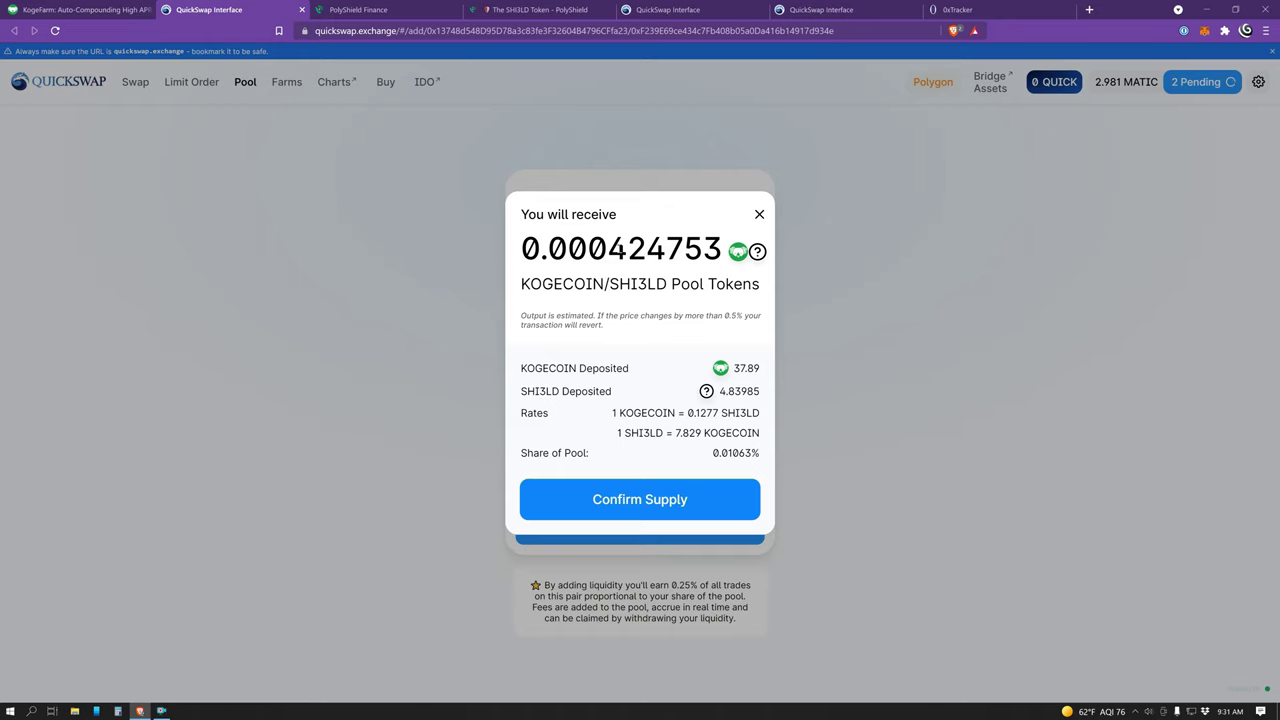
Confirm supplying 37.89 KOGECOIN and 4.83985 SHI3LD and approve the transaction in MetaMask.
left_click(659, 498)
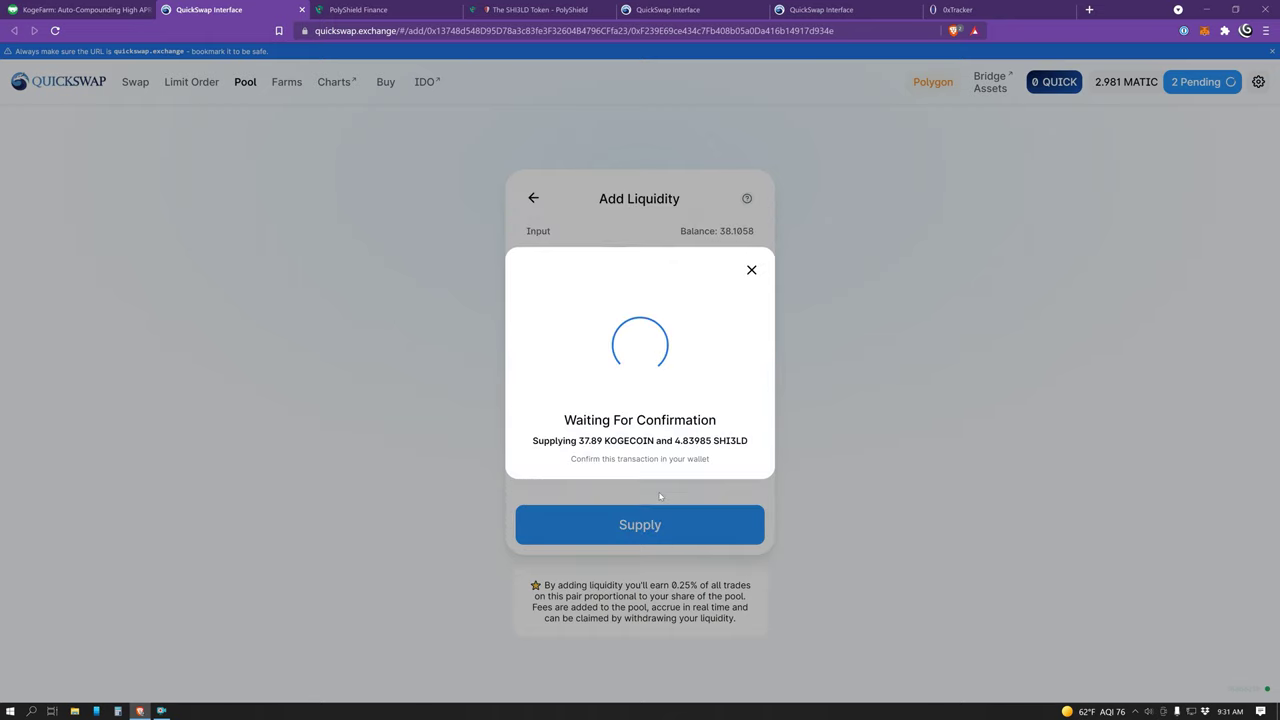
left_click(1200, 366)
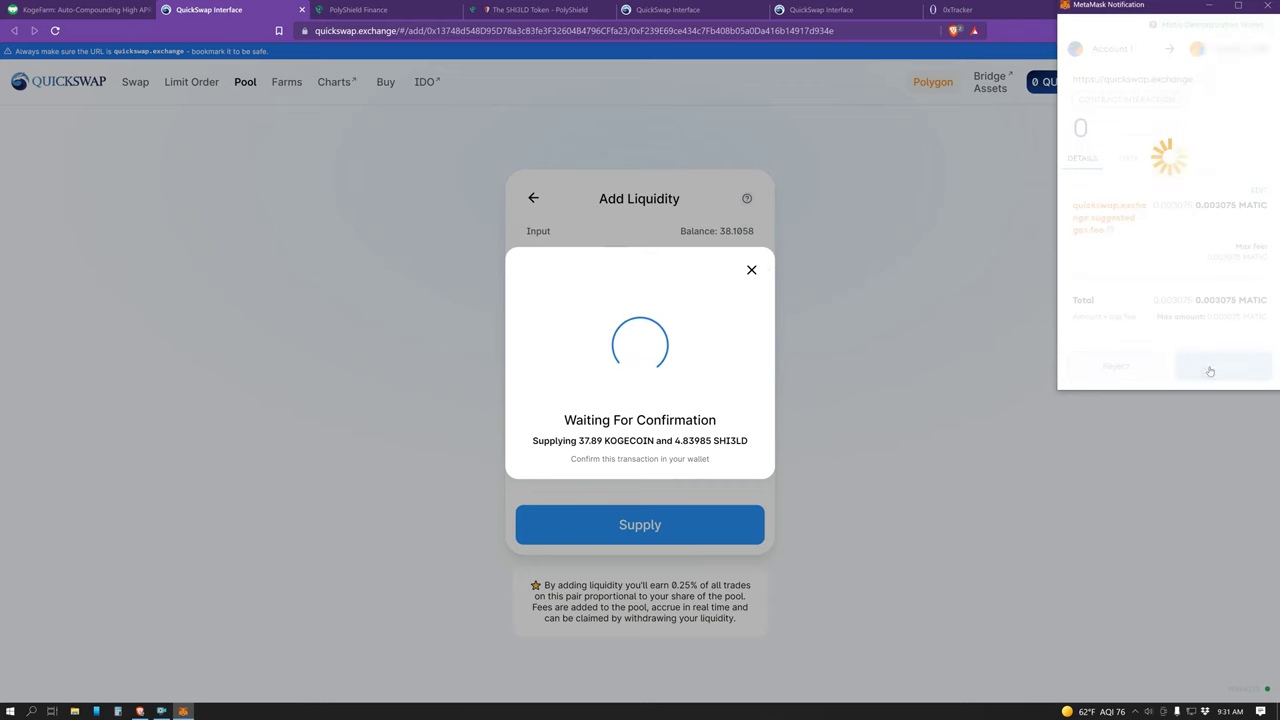
left_click(676, 467)
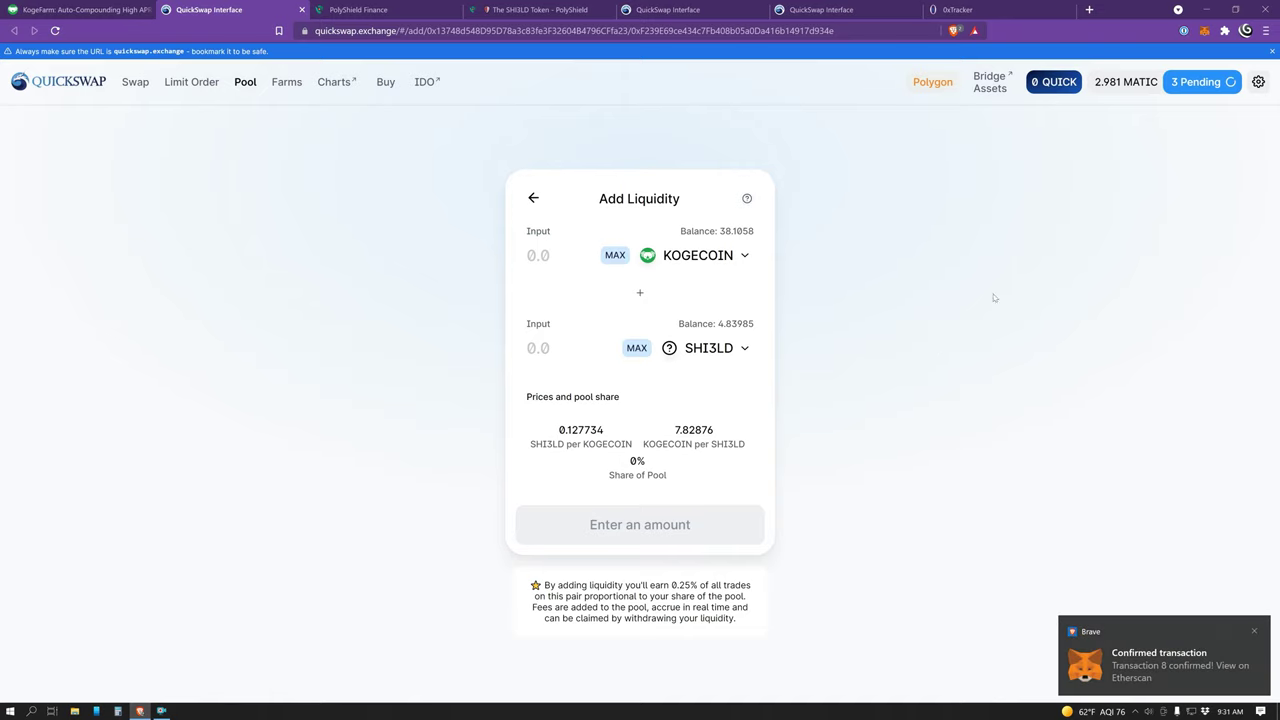
Check MetaMask's assets: 0.00042475 UNI-V2 pool tokens and 0.215 KOGECOIN remaining.
left_click(1203, 30)
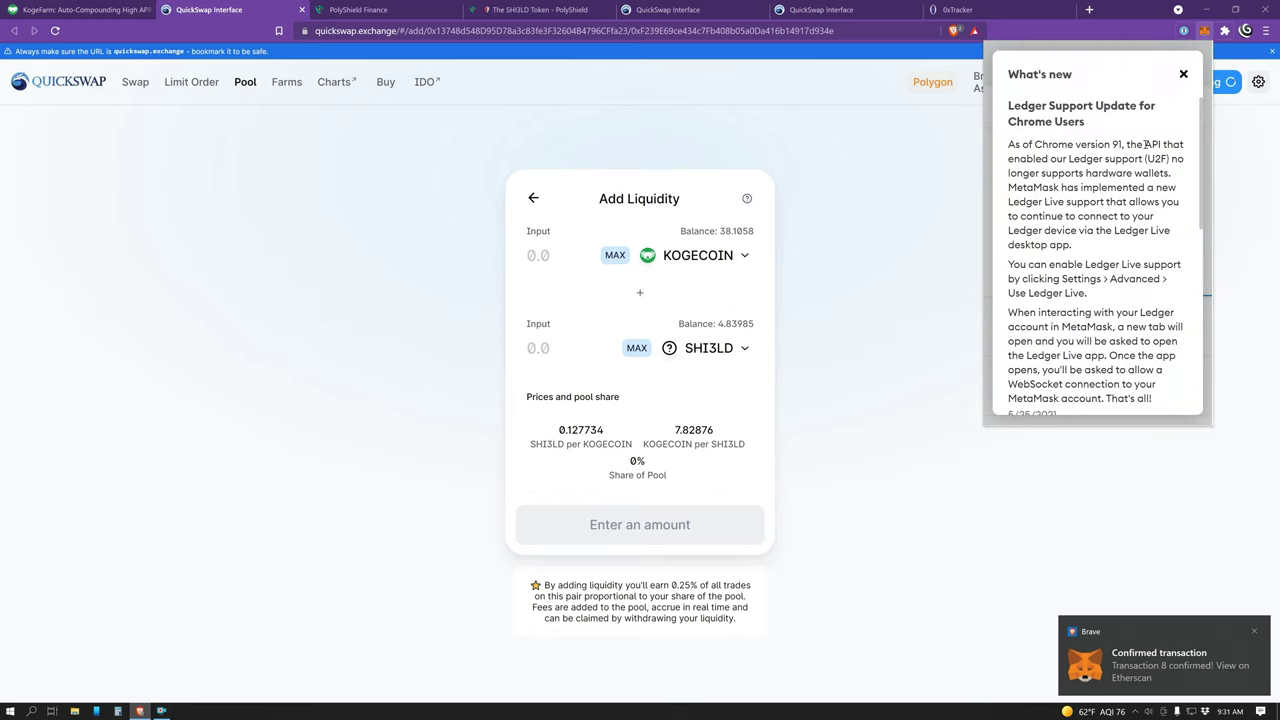
left_click(1183, 74)
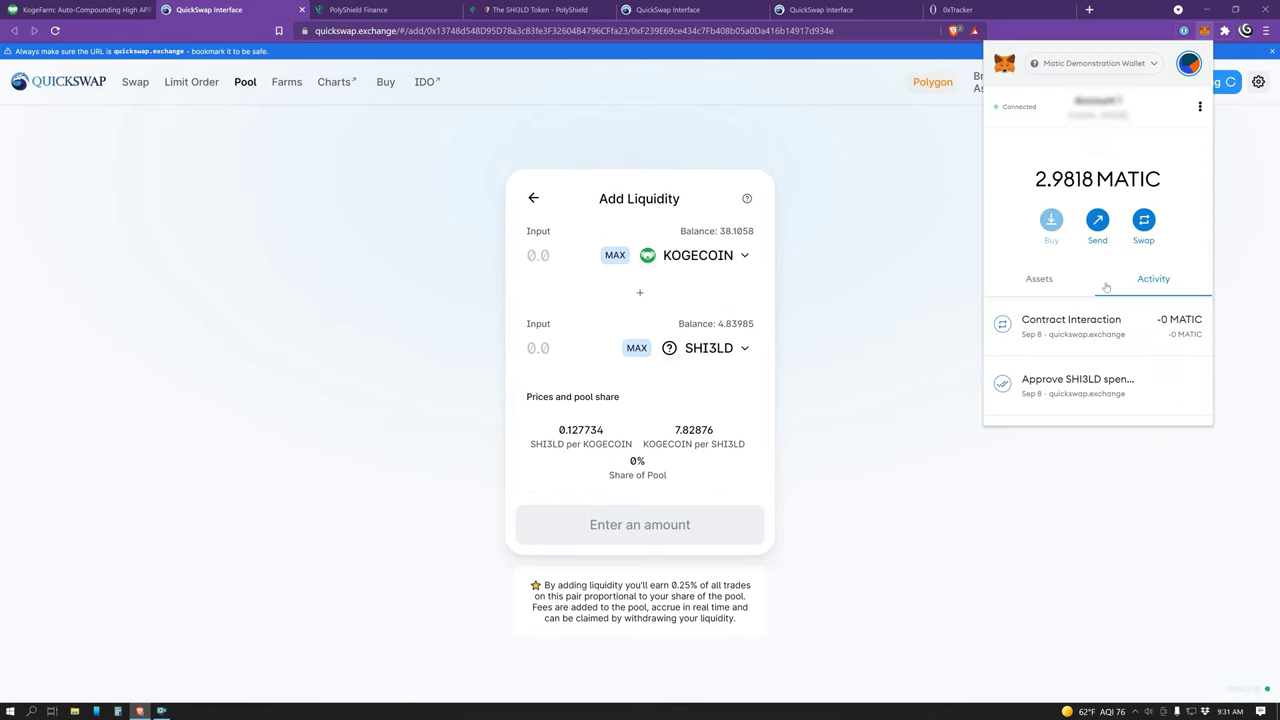
left_click(1043, 216)
scroll(1110, 290, "down", 2)
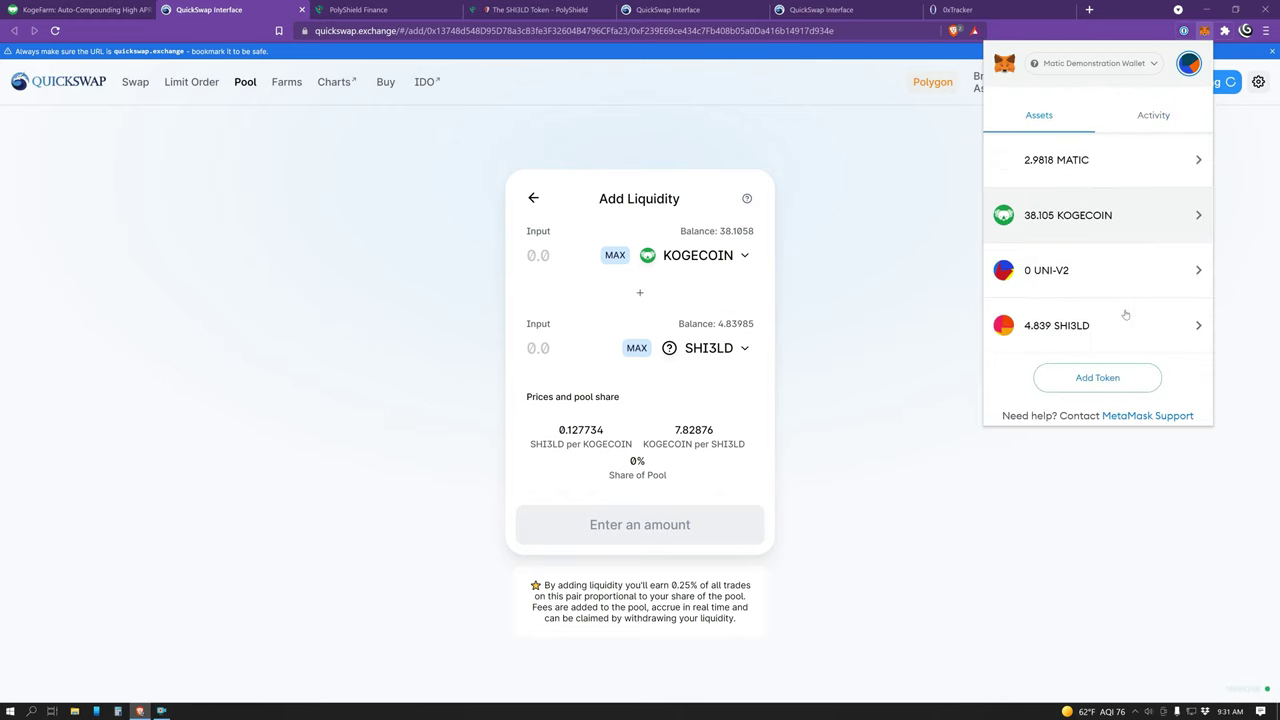
scroll(1124, 317, "up", 2)
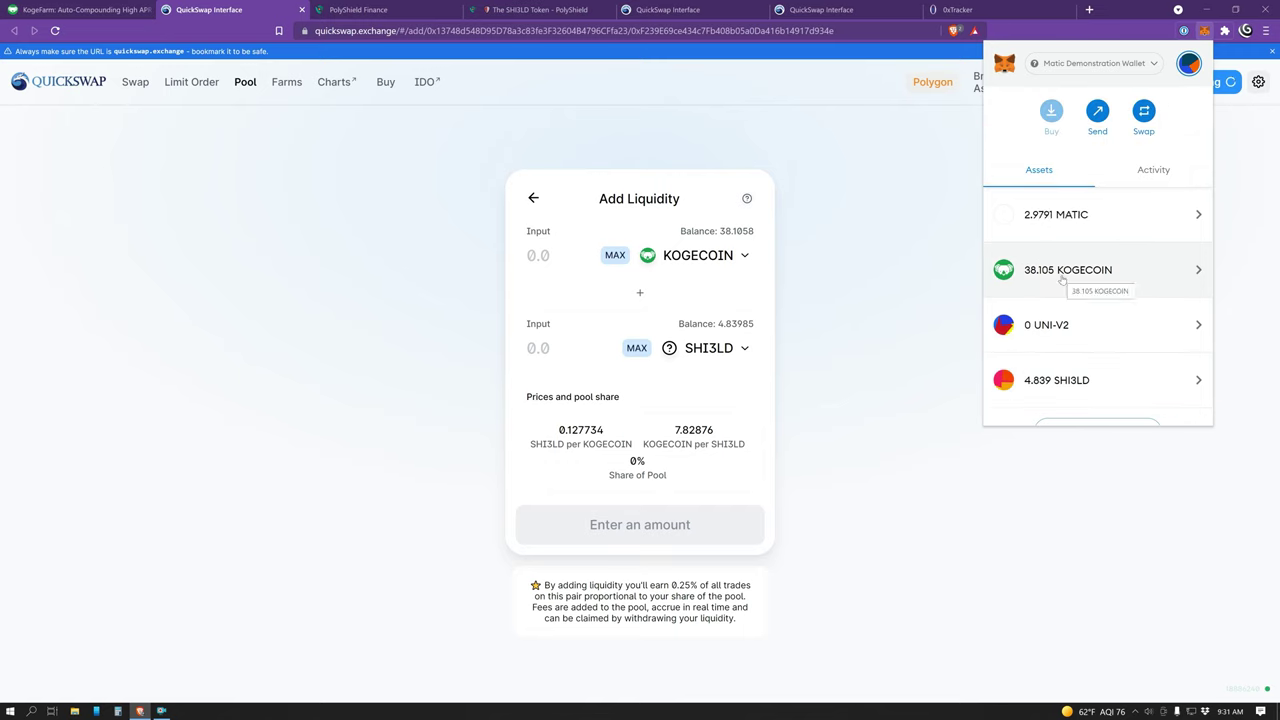
scroll(1124, 284, "down", 2)
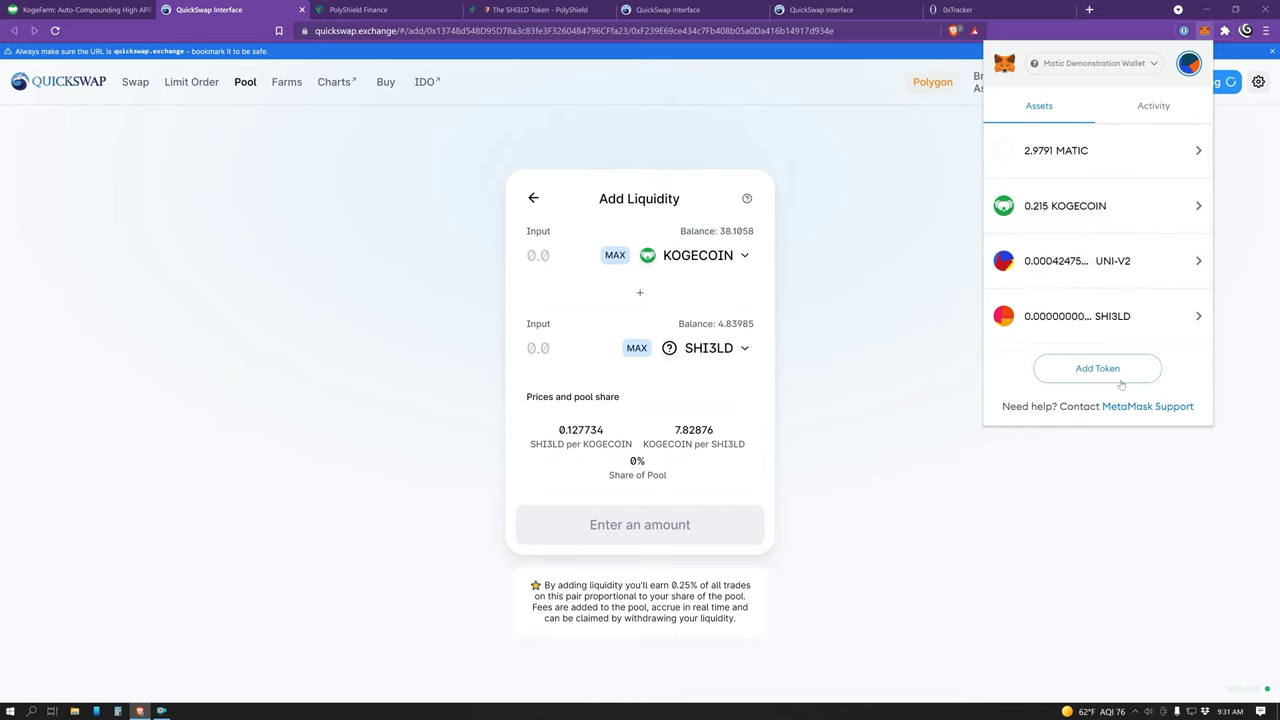
scroll(1038, 362, "up", 2)
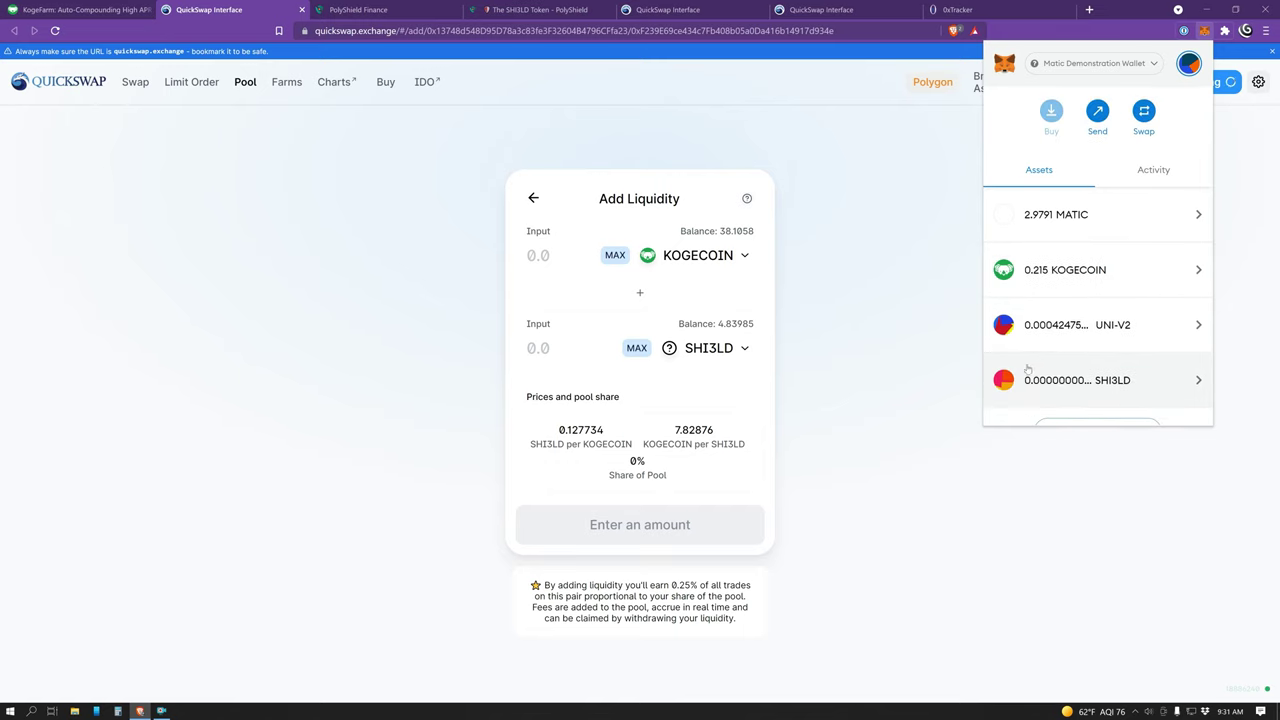
scroll(1100, 340, "down", 2)
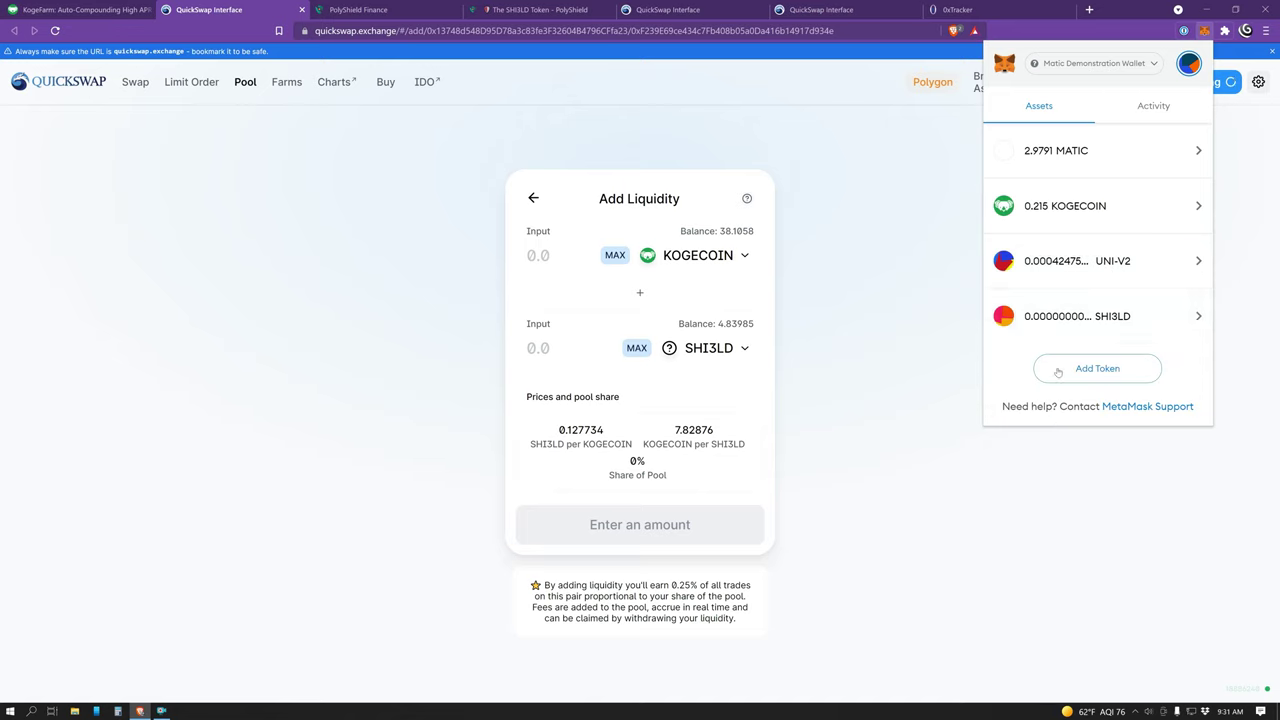
Start and cancel adding a custom token, then return to the KogeFarm vaults page.
left_click(1058, 370)
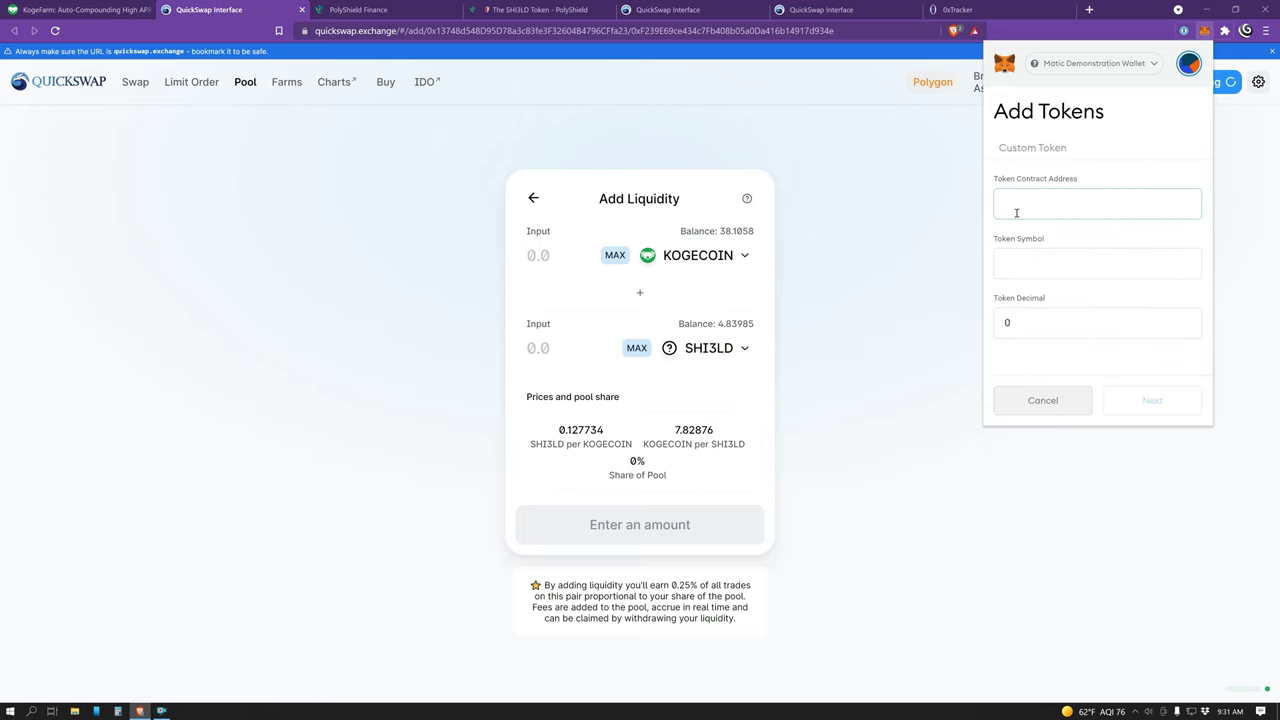
left_click(1063, 410)
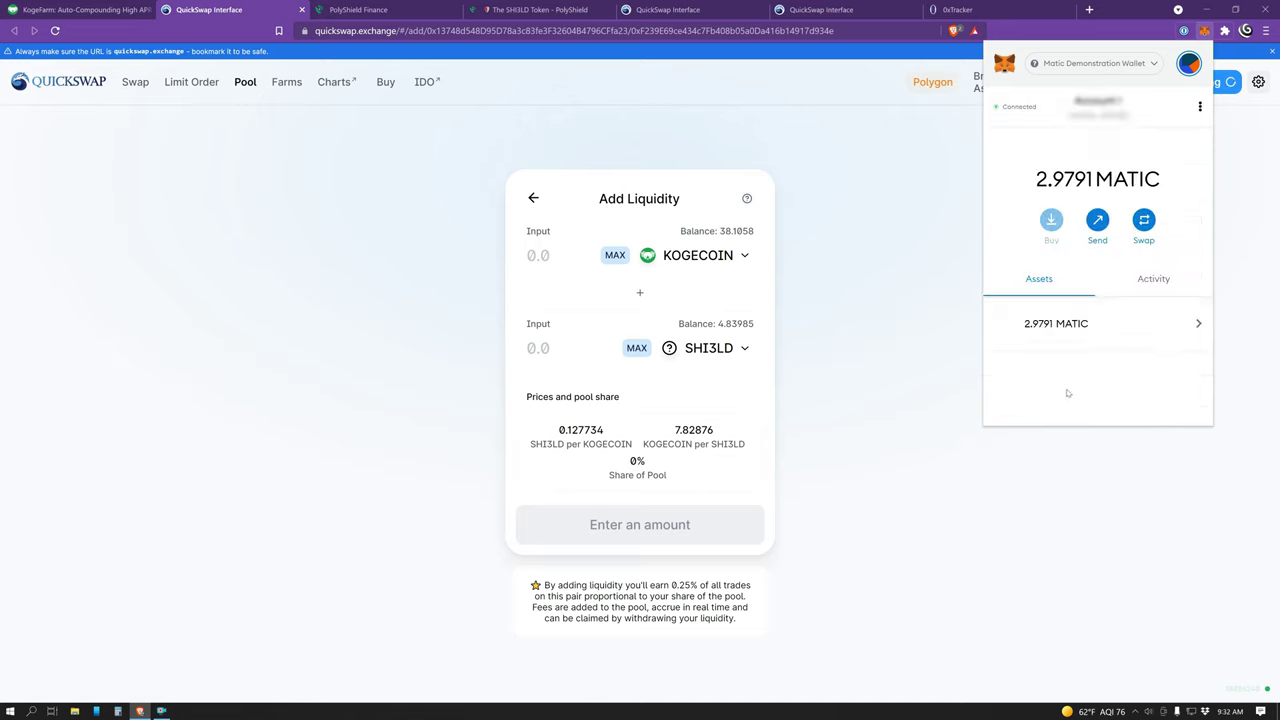
scroll(1124, 338, "down", 5)
scroll(1124, 338, "up", 3)
scroll(1130, 335, "down", 3)
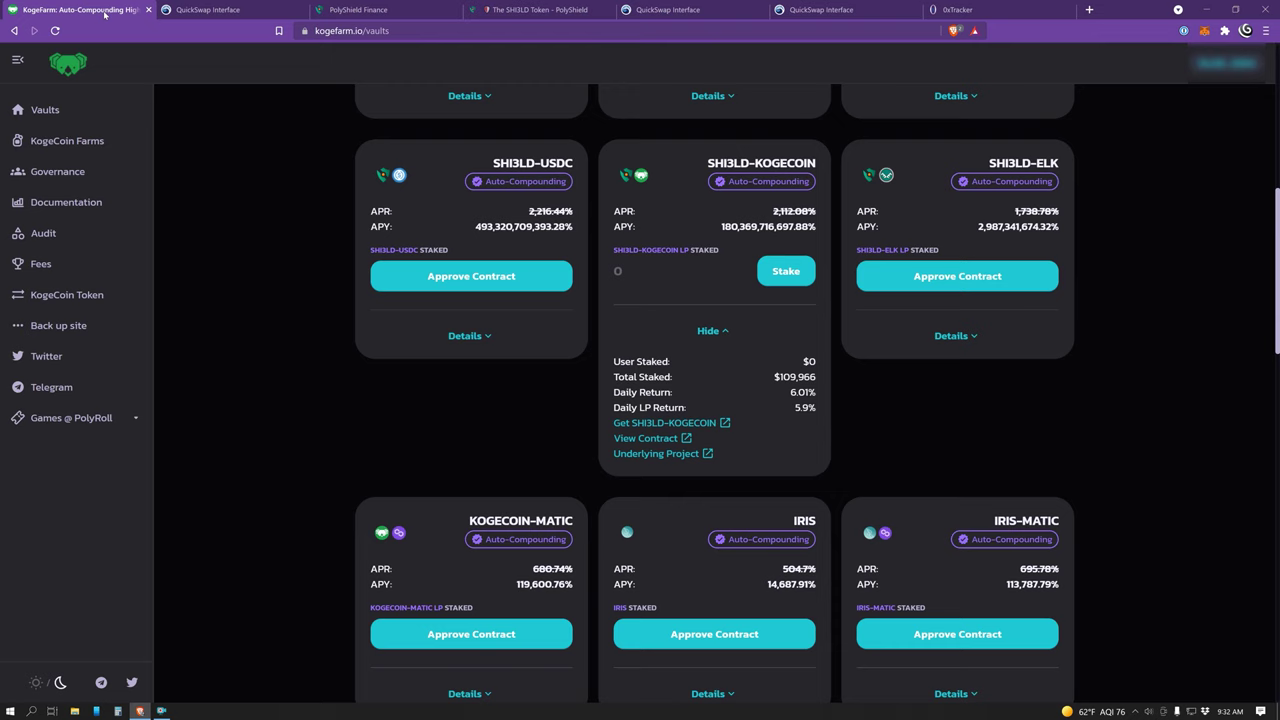
left_click(80, 9)
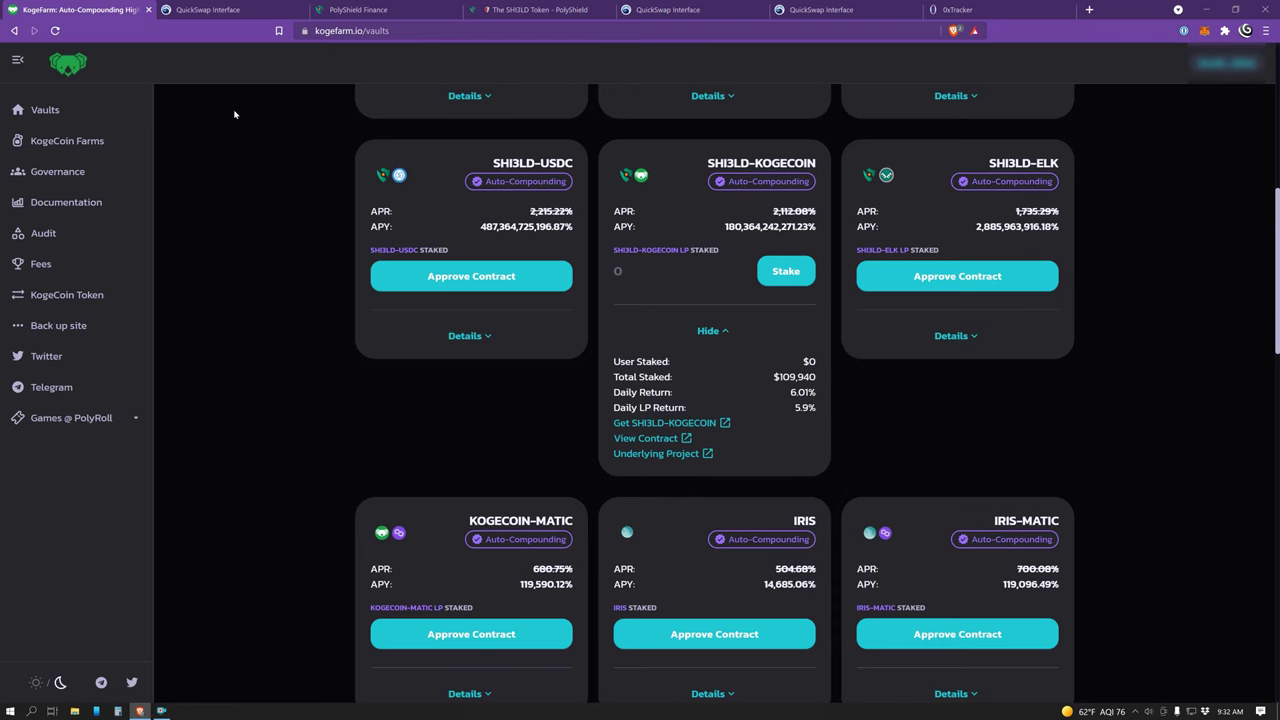
Stake the full 0.000424754004859965 LP balance in the SHI3LD-KOGECOIN vault and approve it in MetaMask.
left_click(795, 276)
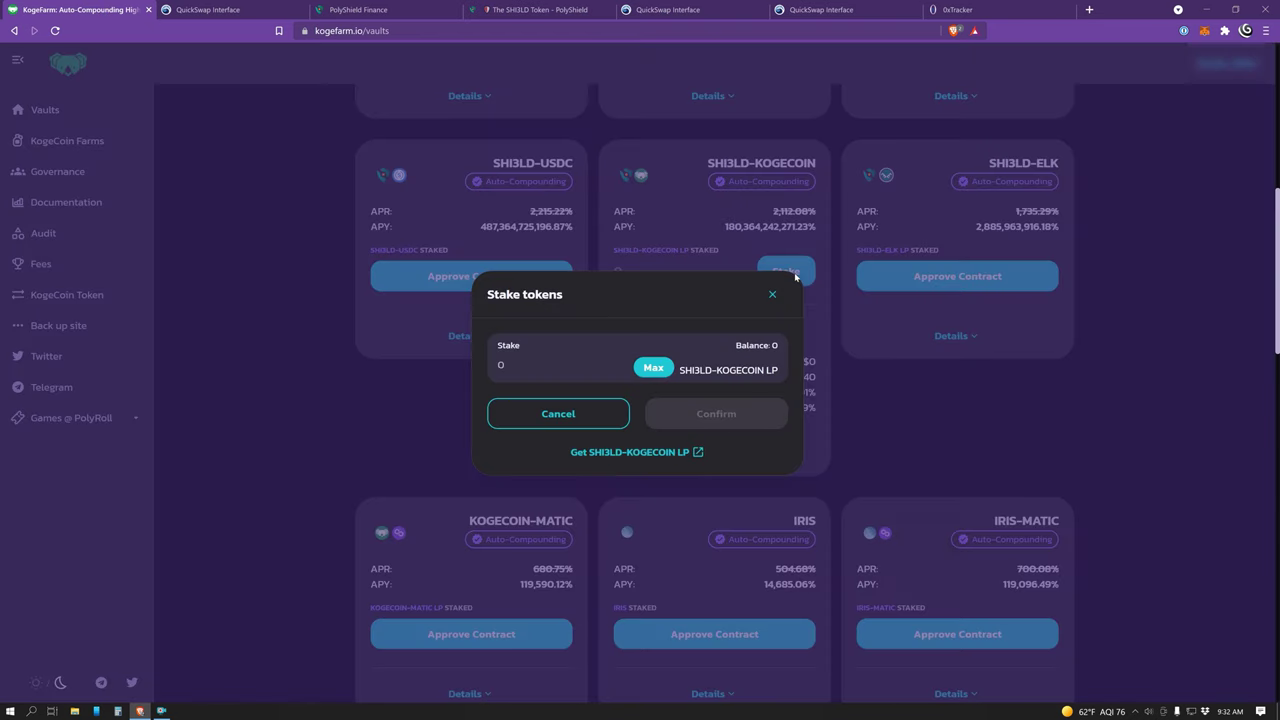
left_click(651, 369)
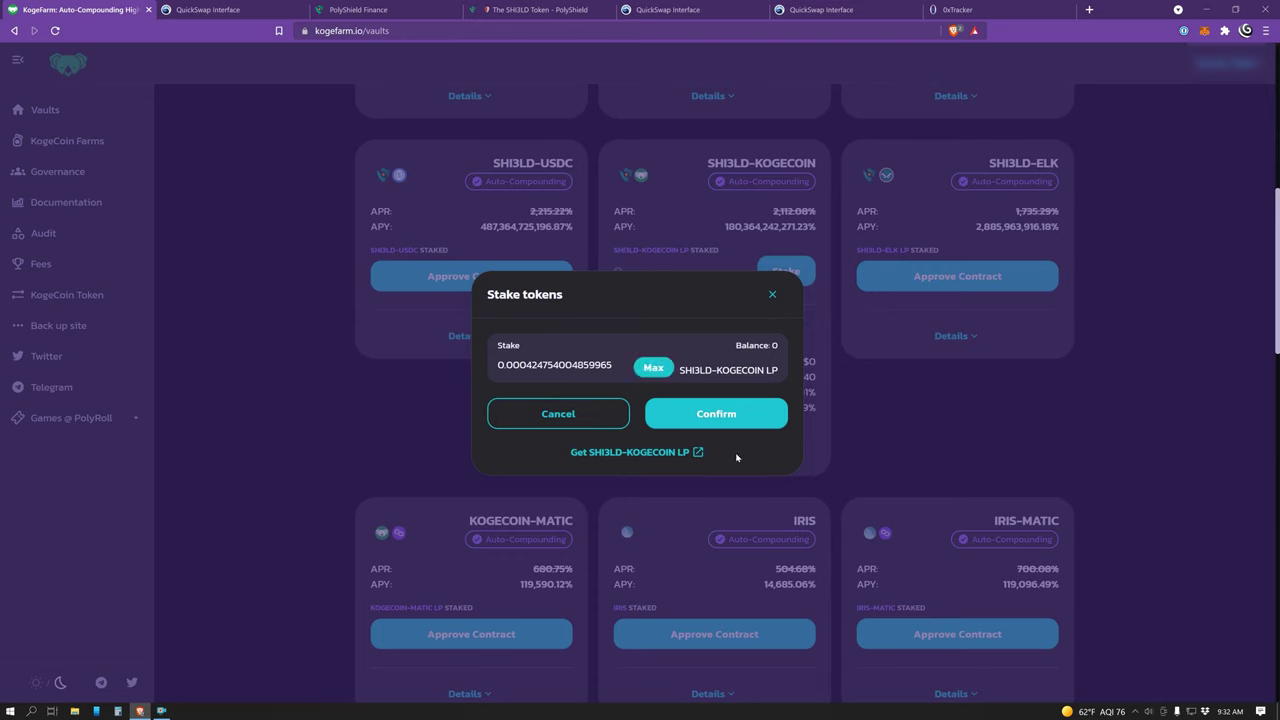
left_click(737, 416)
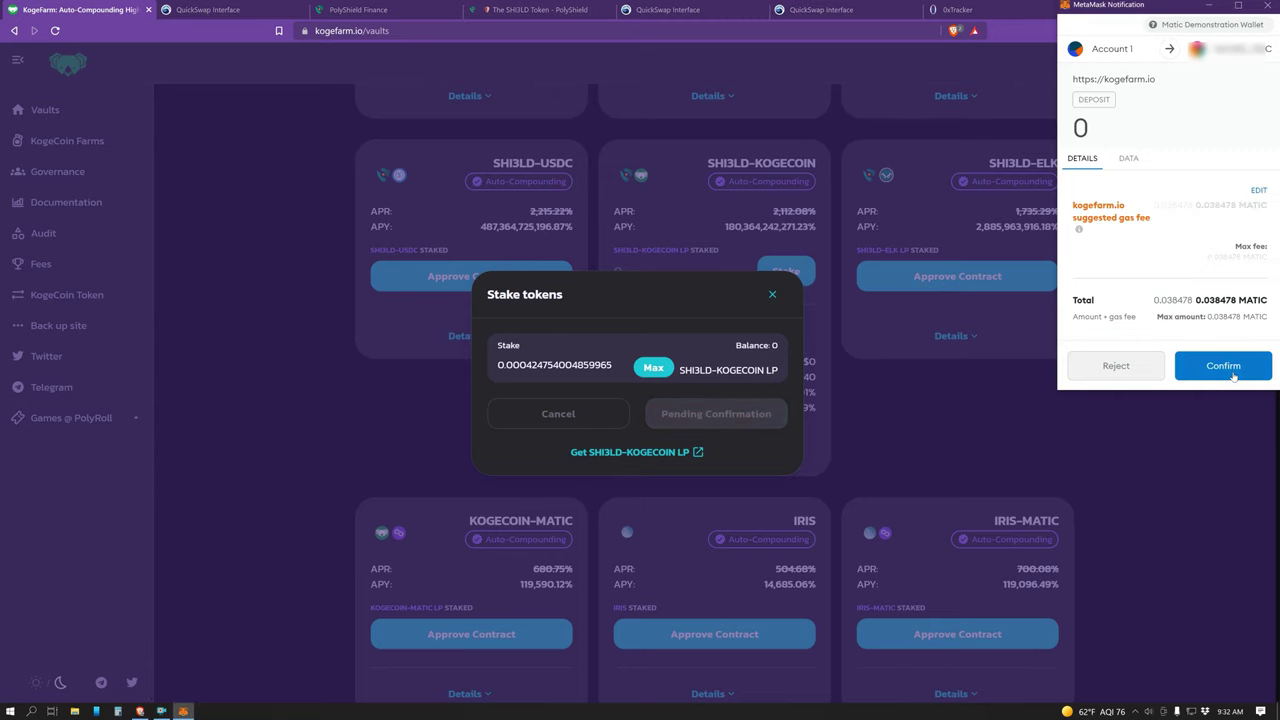
left_click(1220, 367)
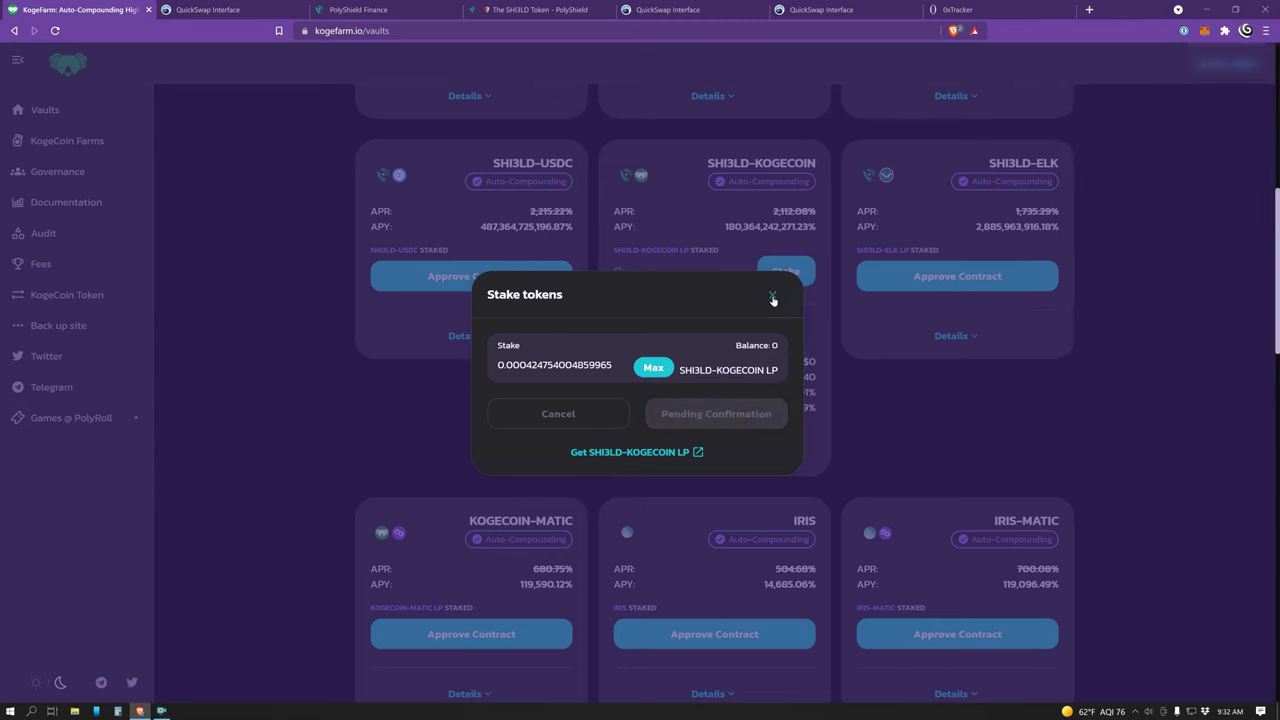
left_click(772, 297)
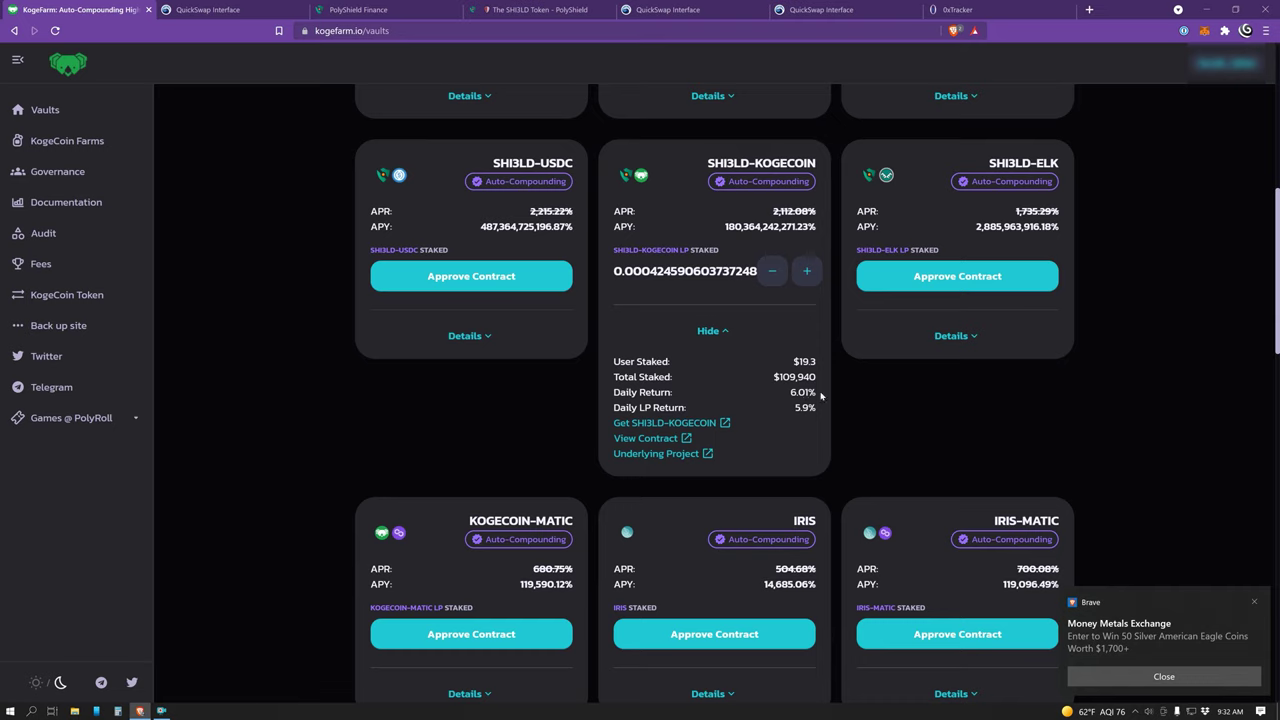
Dismiss the browser and Grammarly notifications and check User Staked shows $19.34.
left_click(1105, 676)
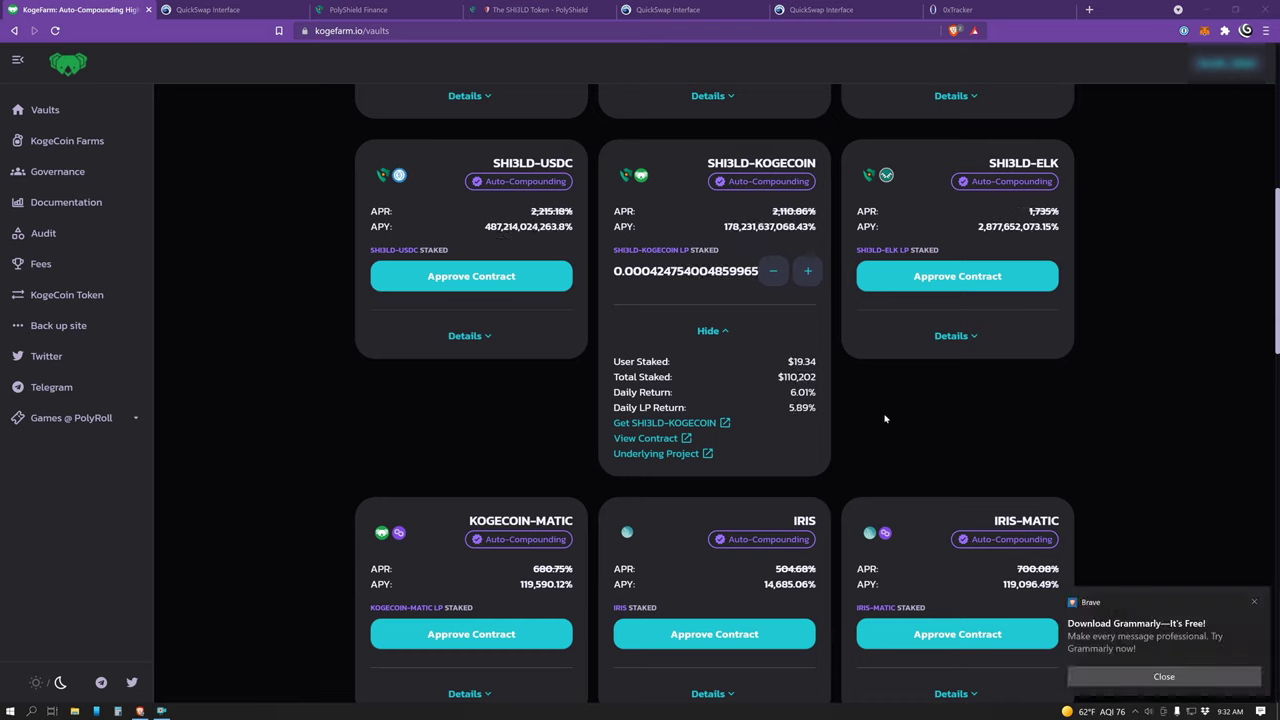
left_click(1163, 677)
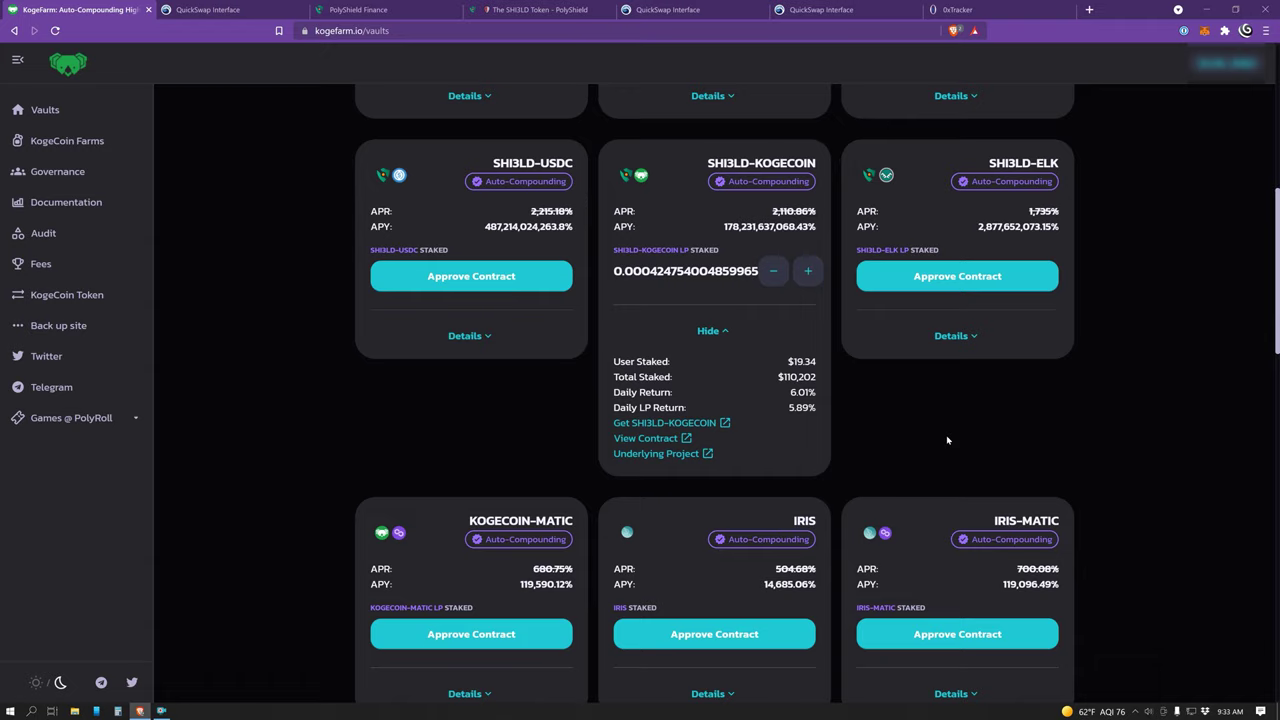
scroll(947, 440, "up", 6)
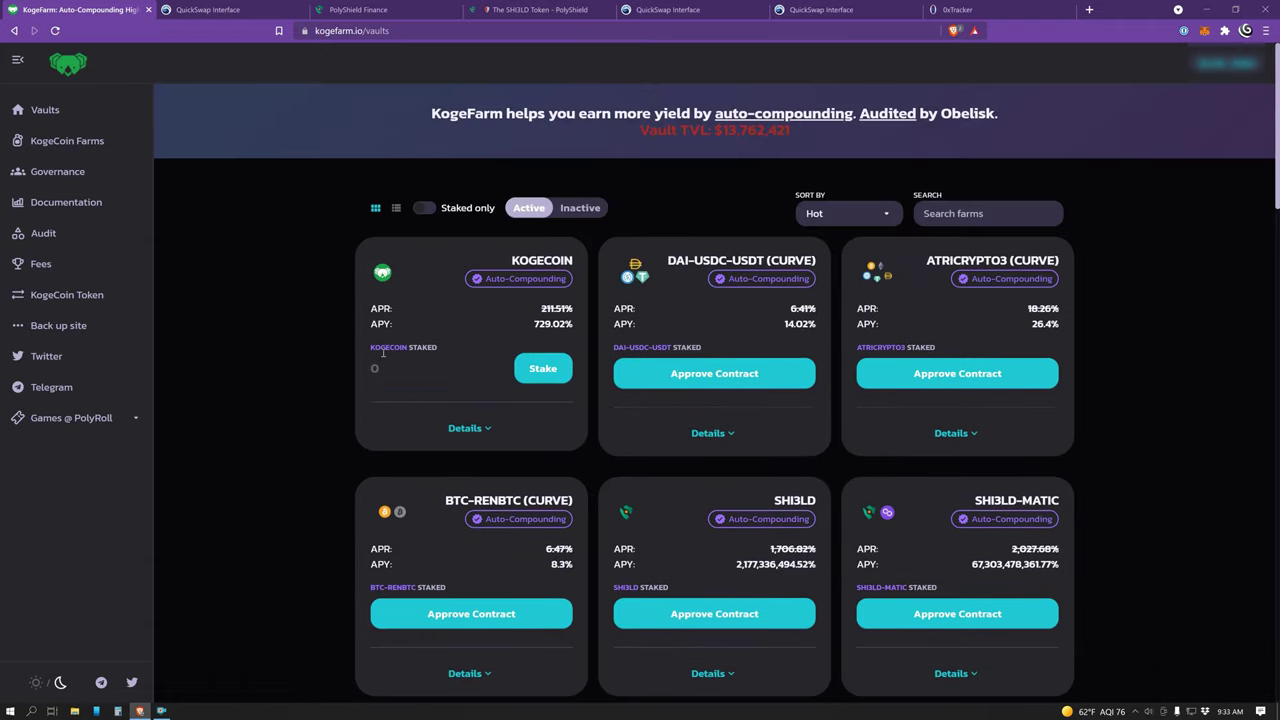
scroll(467, 306, "down", 5)
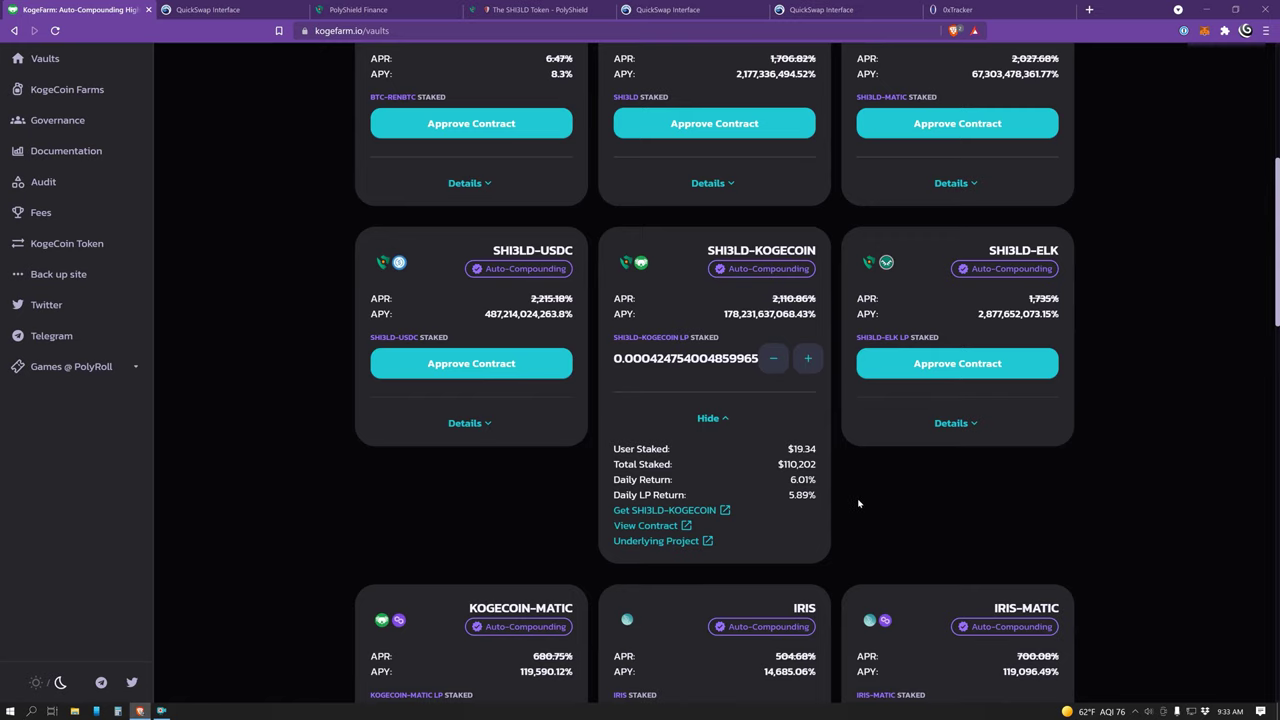
left_click(772, 360)
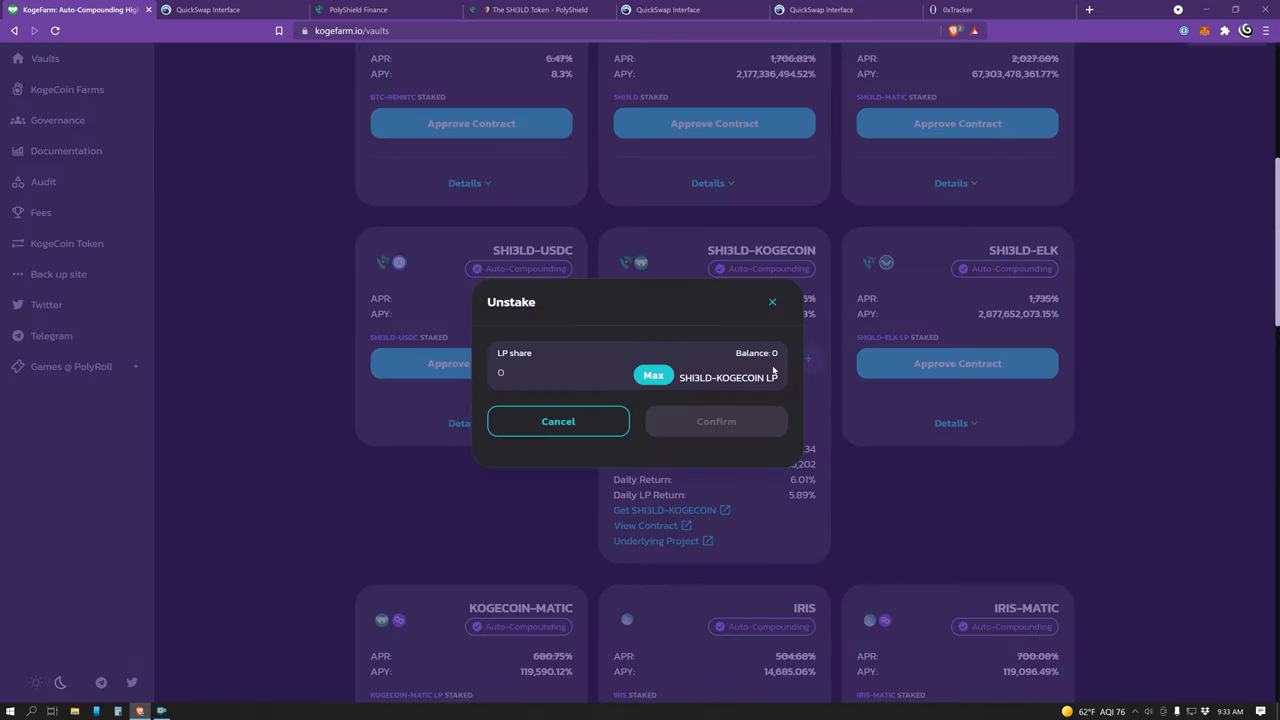
left_click(771, 304)
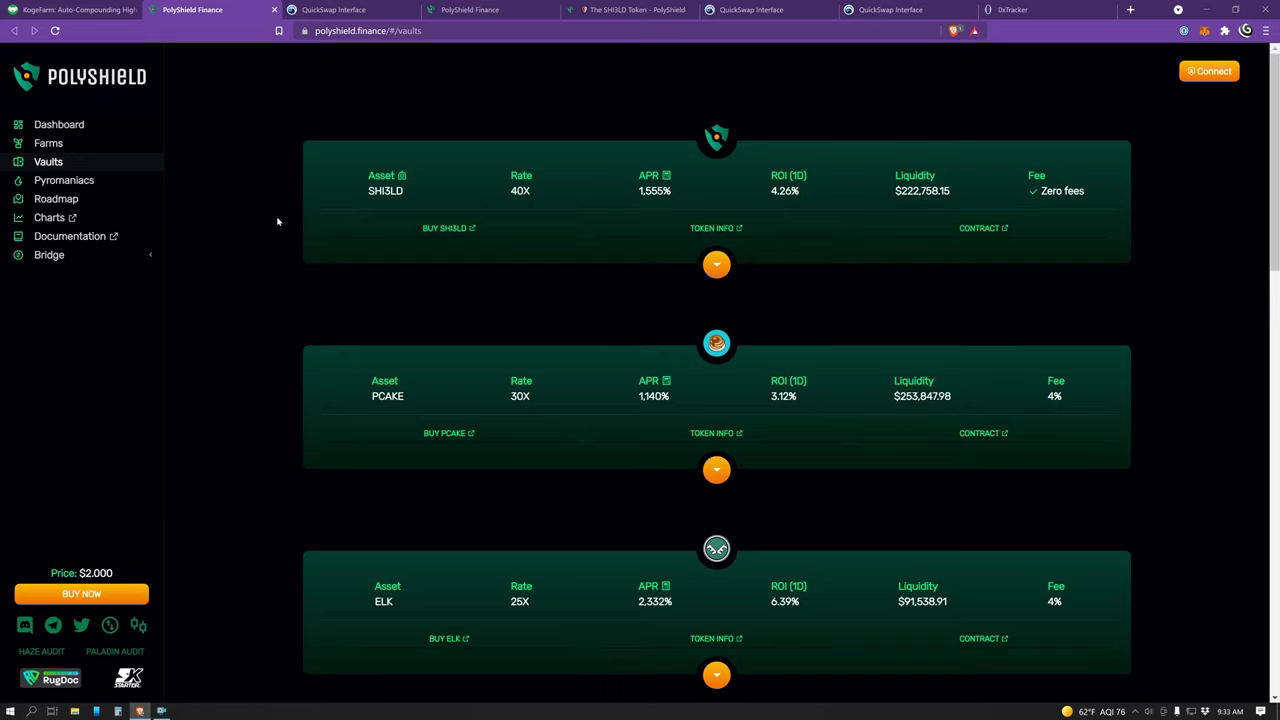
Return from PolyShield Finance to the KogeFarm vaults tab with Ctrl+Shift+Tab.
key("ctrl+shift+Tab")
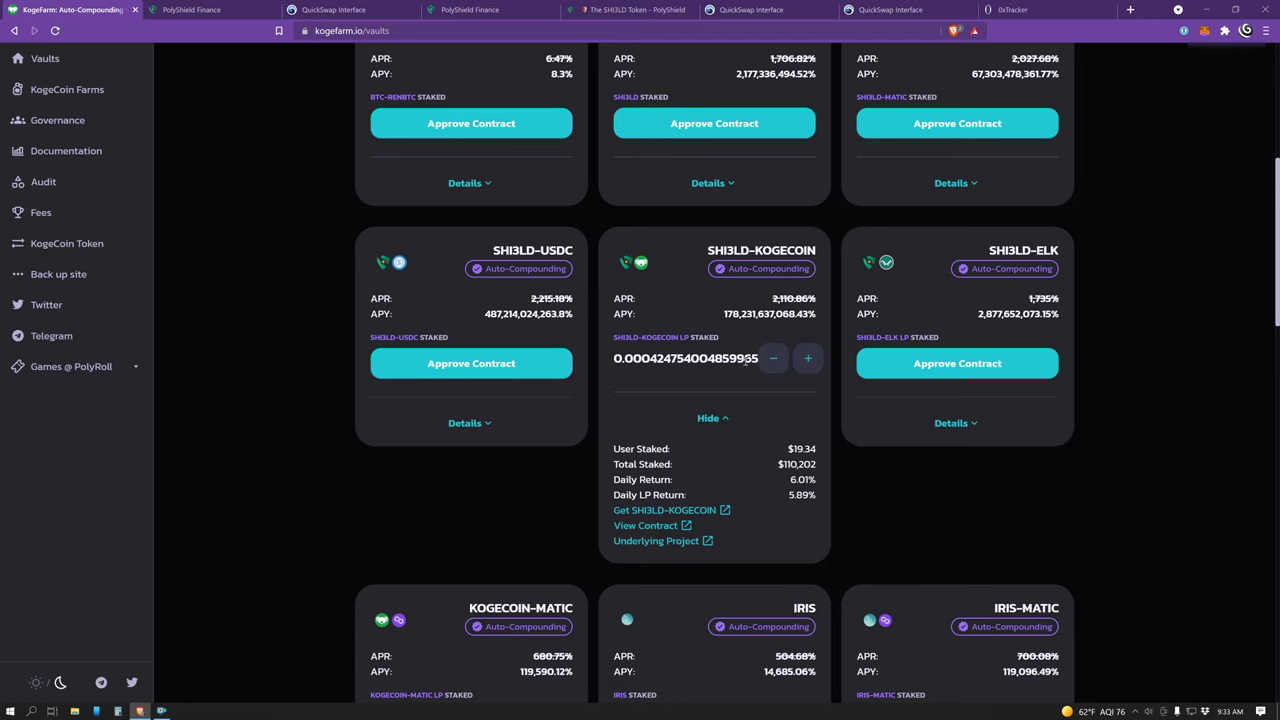
Check the staked 0.000424754004859965 LP and $19.35 User Staked, then open the vault's Unstake form.
left_click_drag(745, 362, 614, 360)
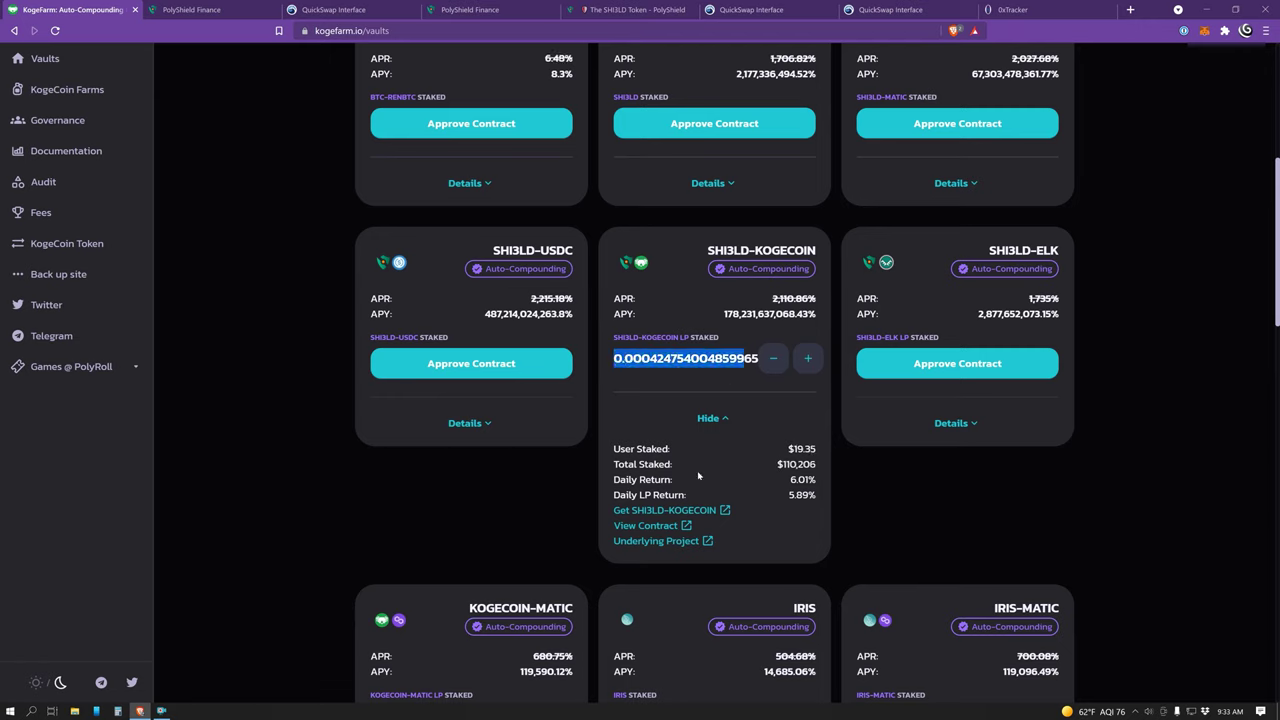
mouse_move(816, 452)
left_mouse_down()
mouse_move(788, 450)
mouse_move(810, 451)
left_mouse_up()
left_click(788, 450)
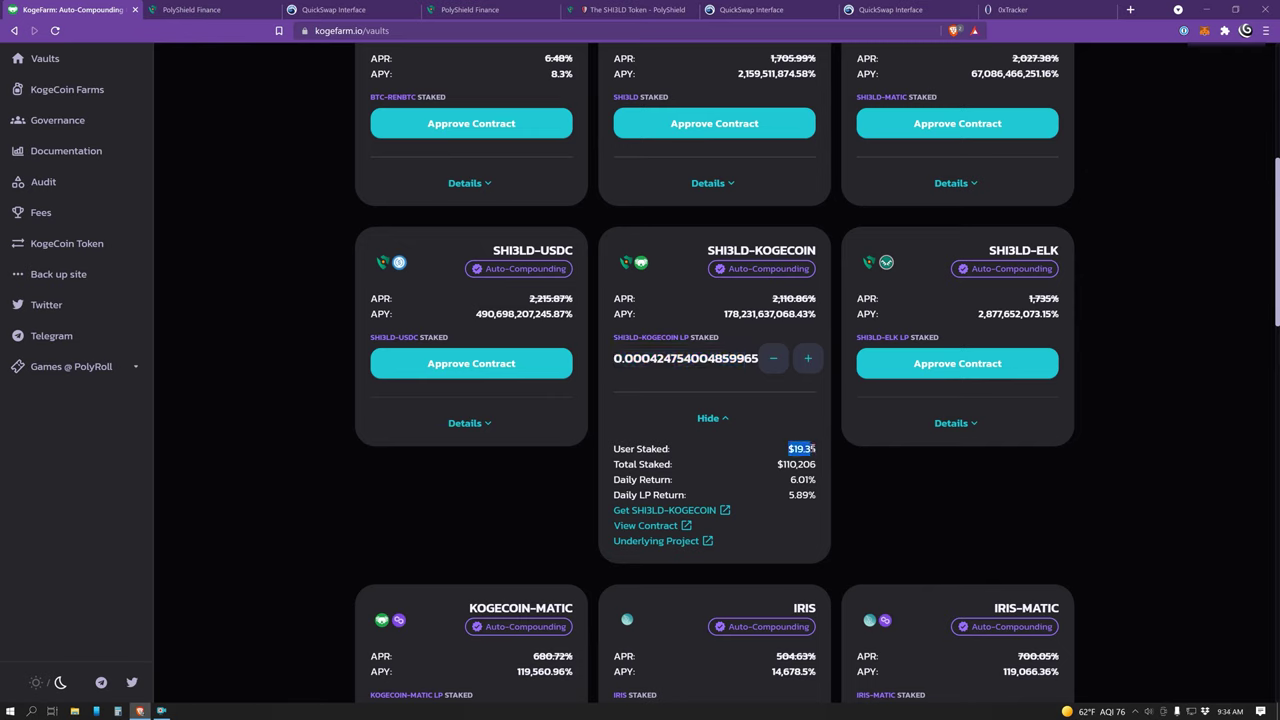
left_click_drag(738, 358, 616, 362)
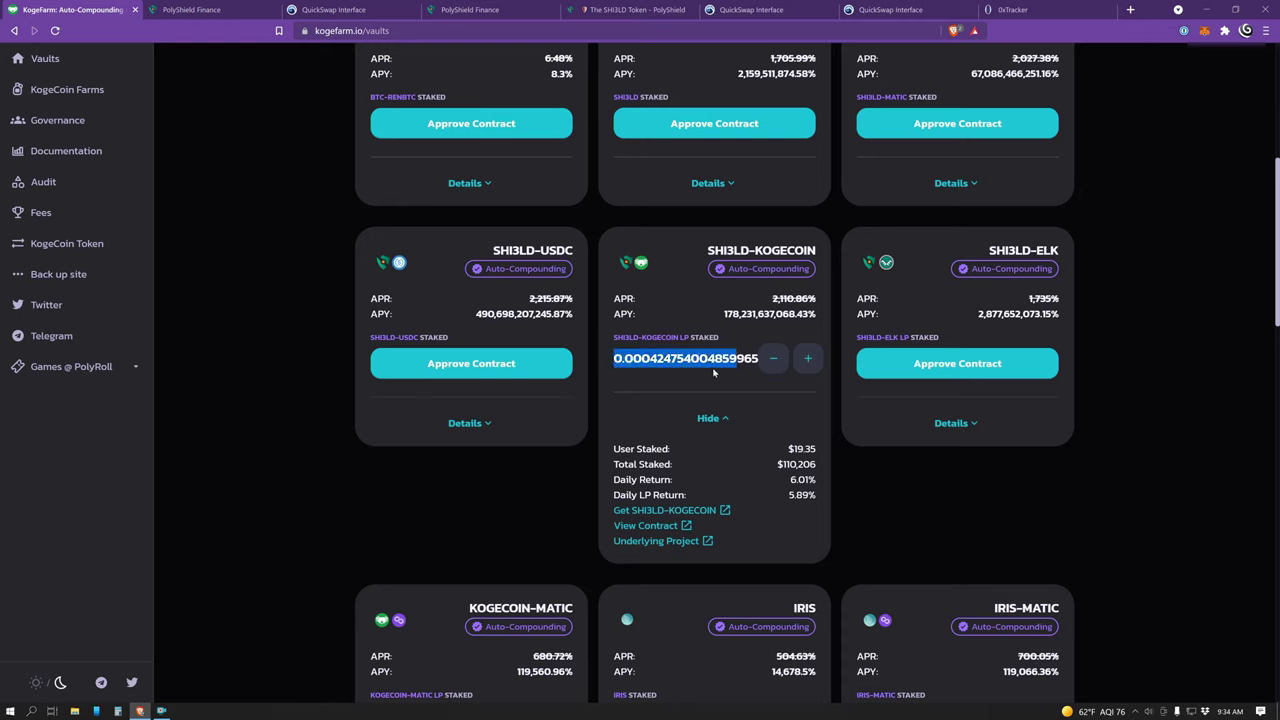
left_click(721, 358)
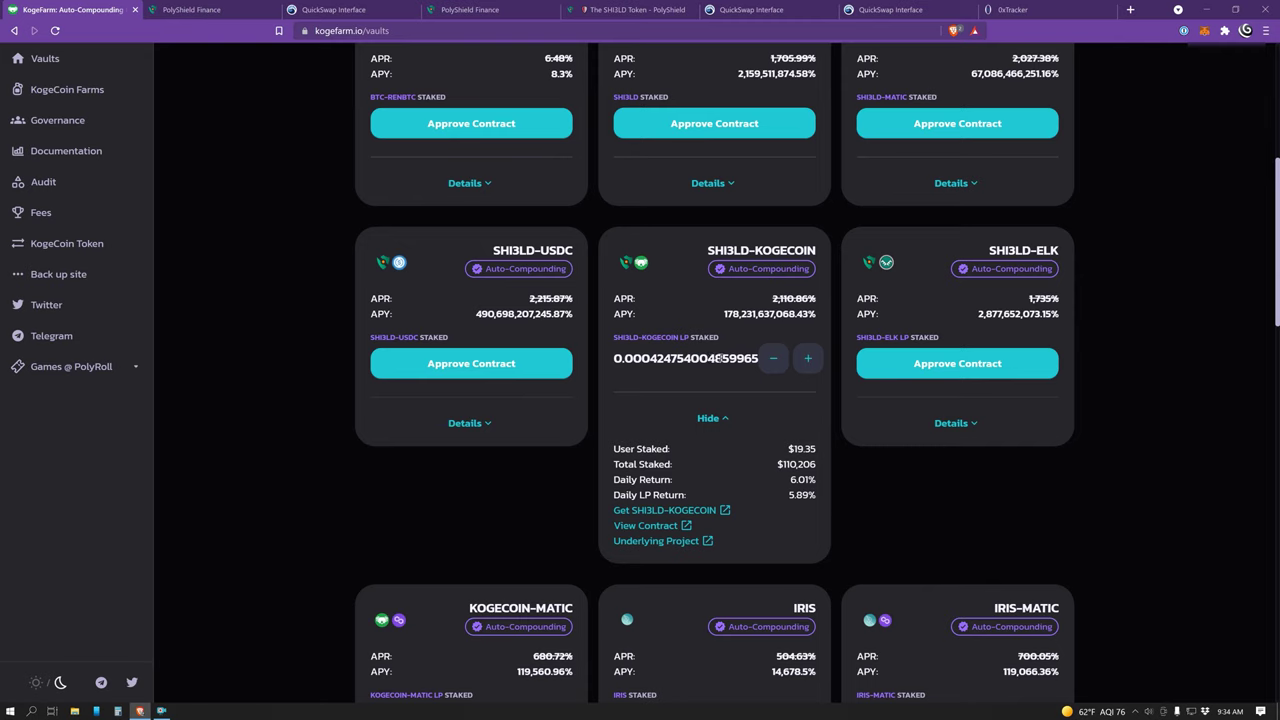
left_click_drag(730, 358, 613, 359)
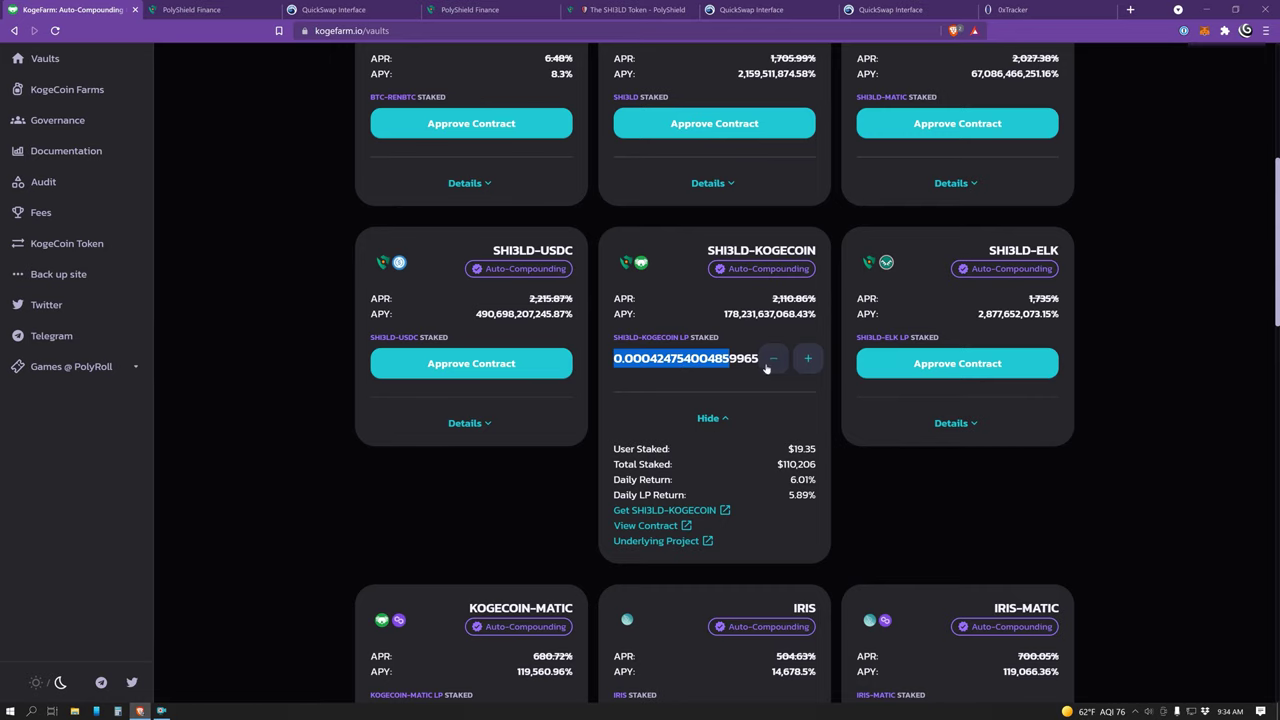
left_click(768, 364)
Withdraw the full LP amount from the SHI3LD-KOGECOIN vault and approve it in MetaMask.
left_click(653, 380)
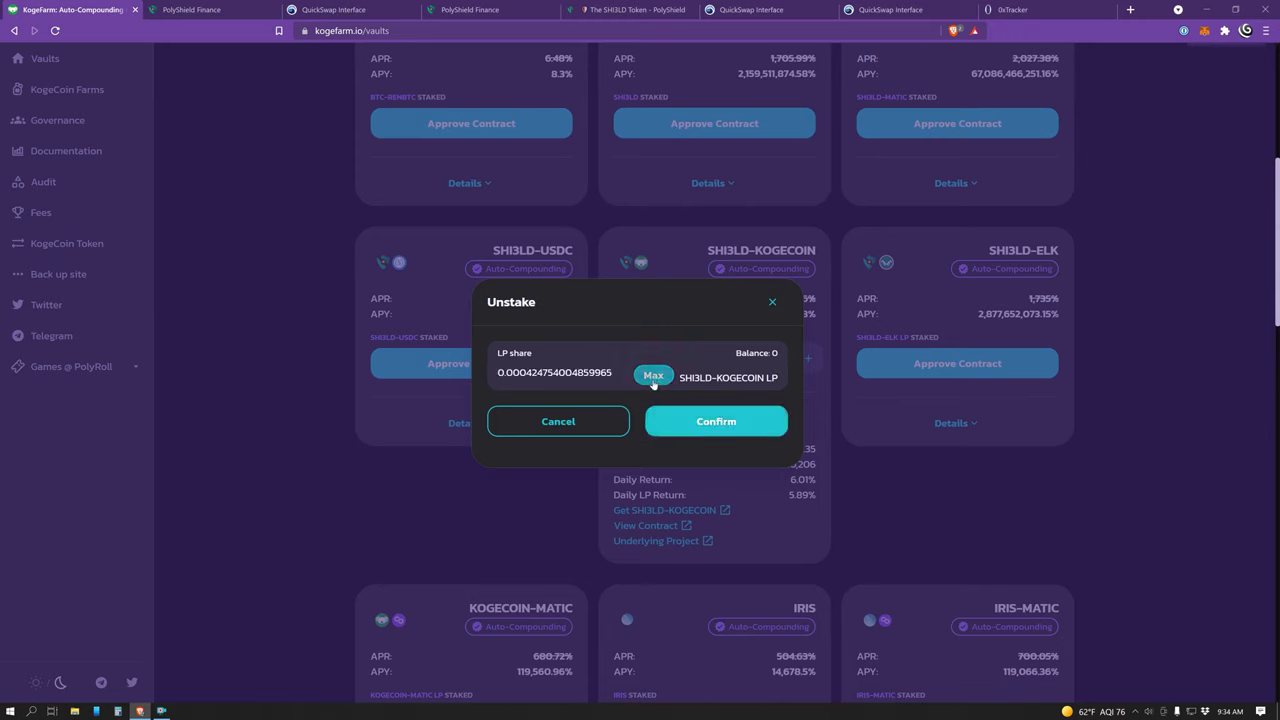
left_click(729, 423)
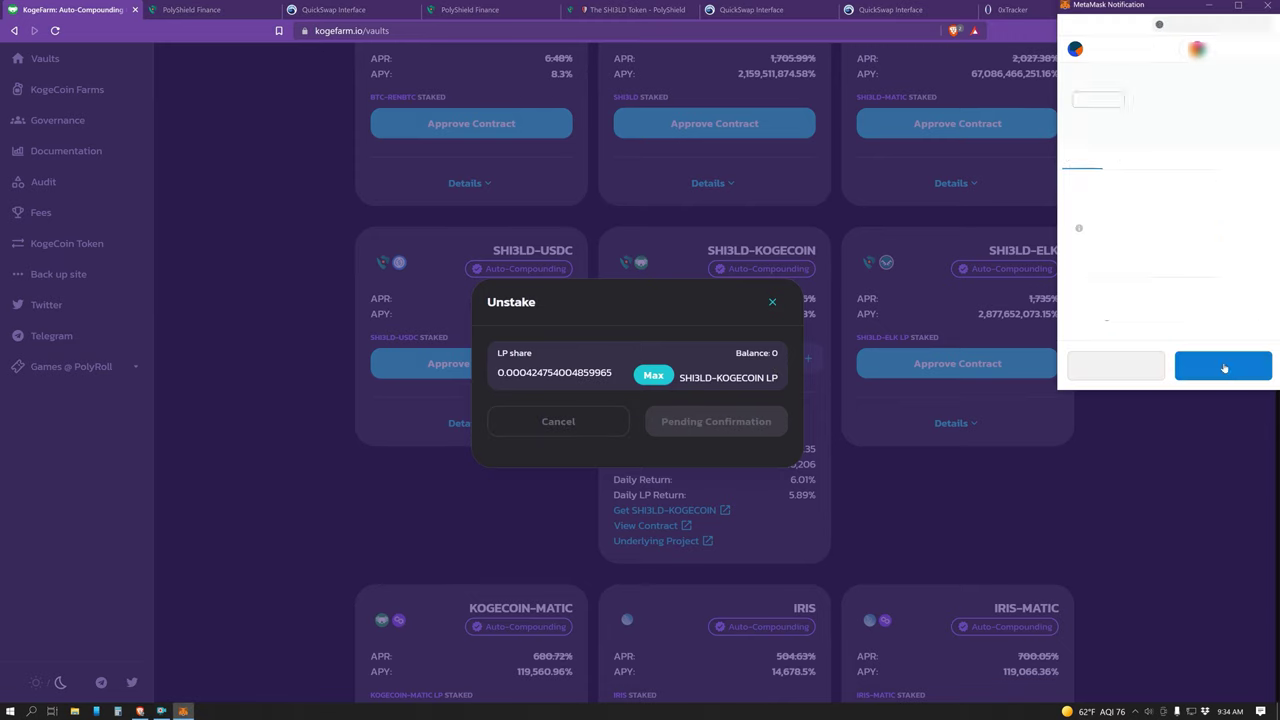
left_click(1222, 366)
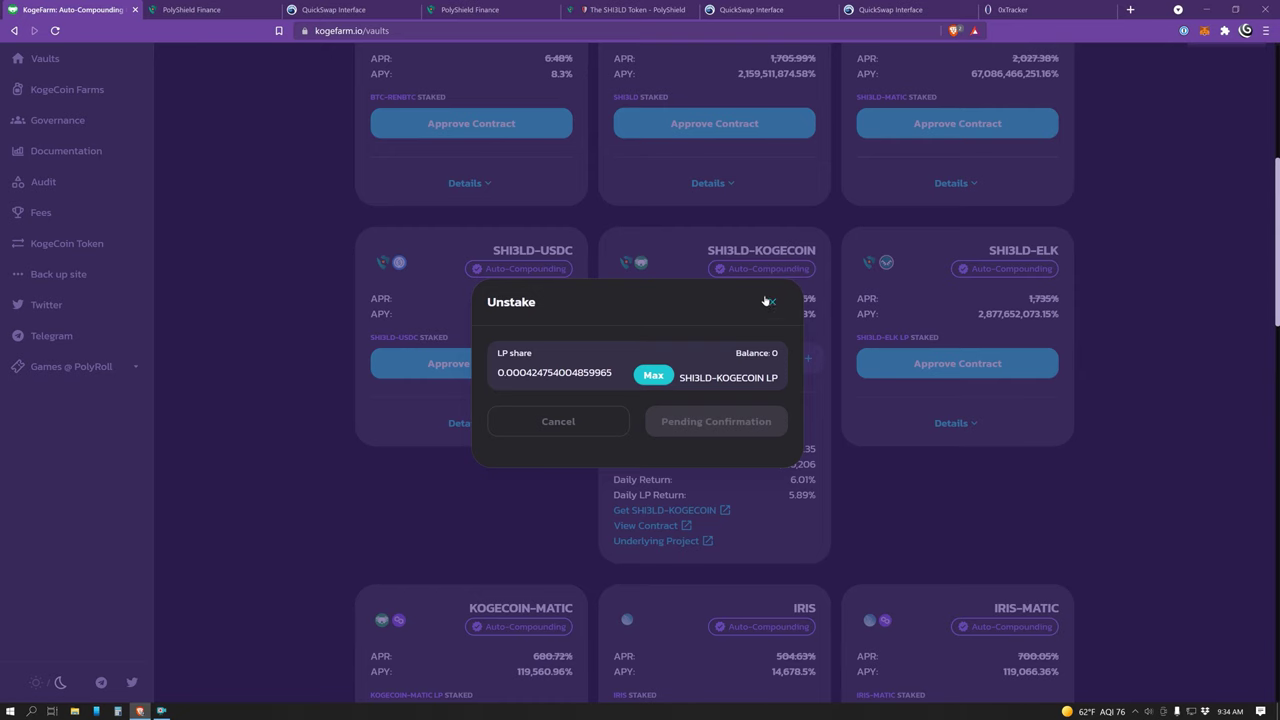
left_click(771, 304)
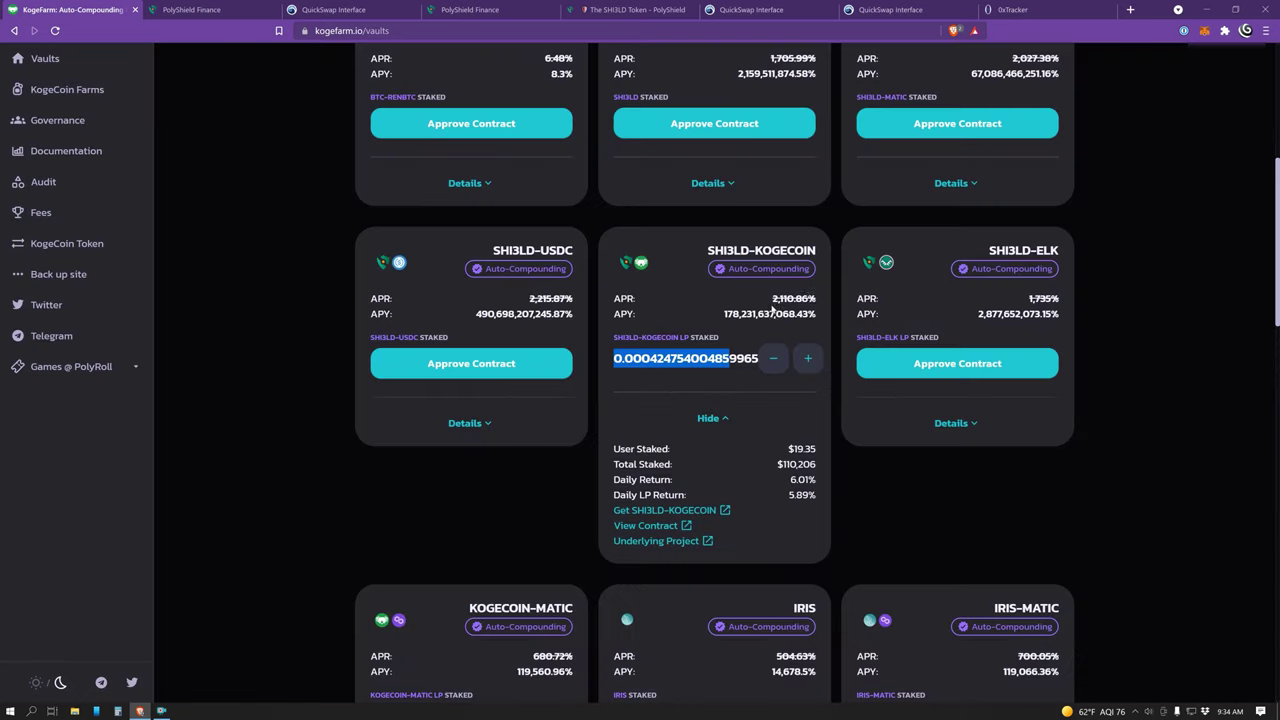
Inspect the pending withdrawal's gas price in MetaMask's speed-up options without saving.
left_click(1205, 30)
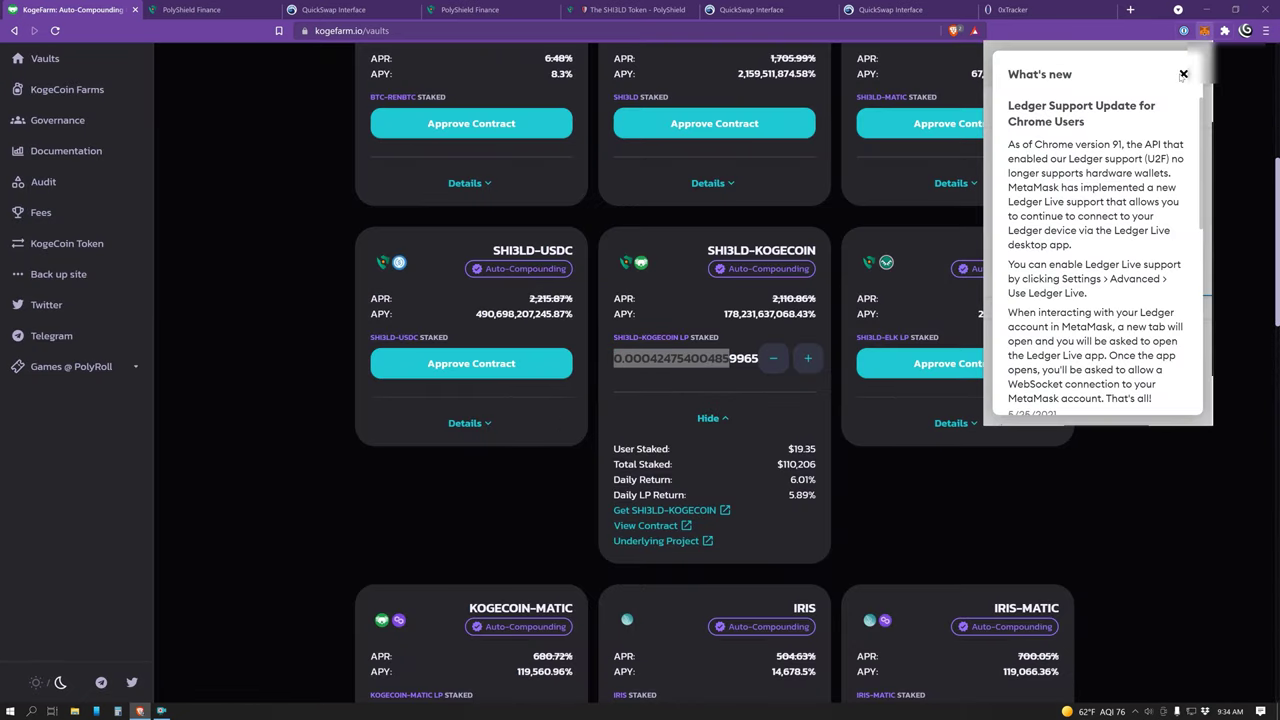
left_click(1183, 74)
left_click(1045, 380)
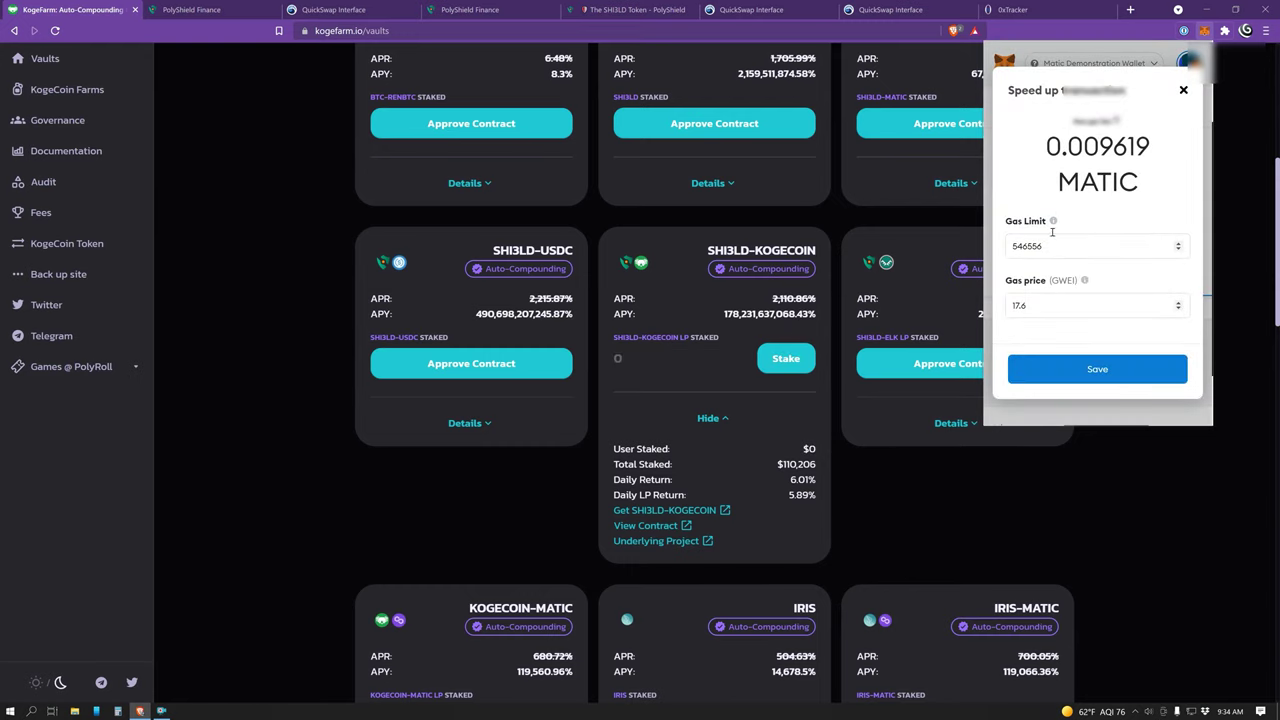
left_click_drag(1062, 305, 969, 312)
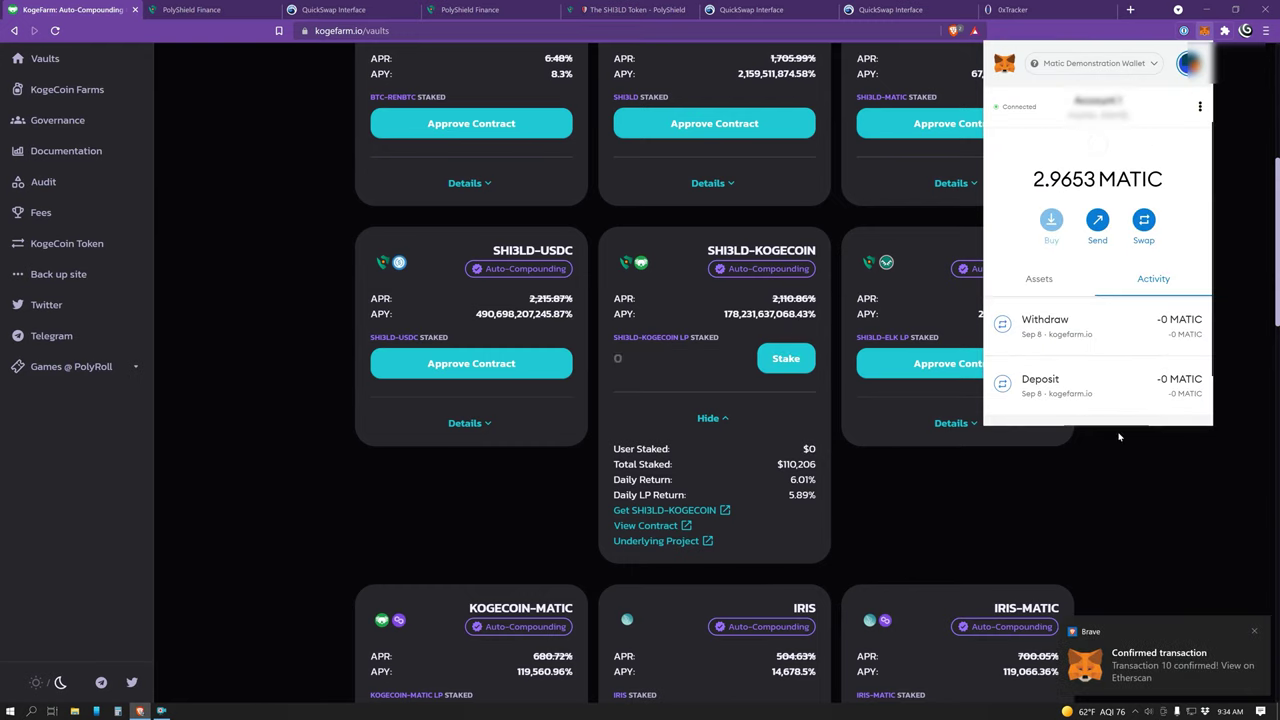
left_click(1162, 474)
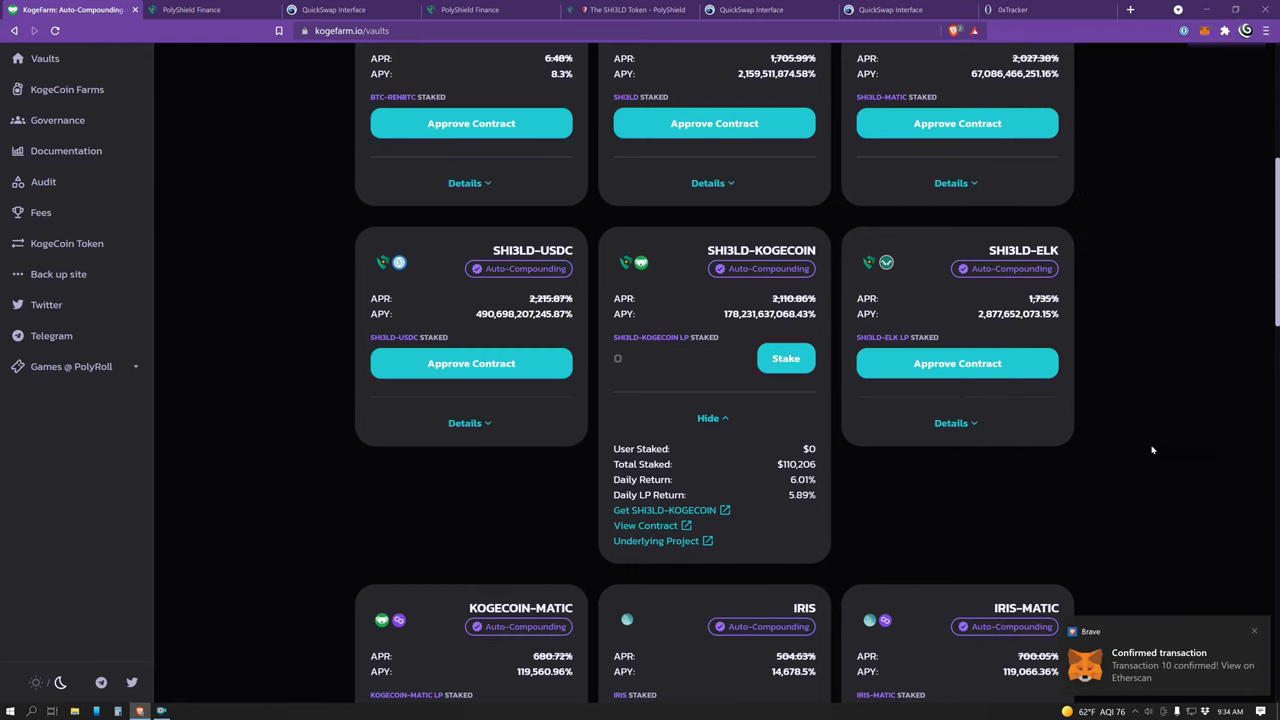
Check MetaMask's token balances after the withdrawal.
left_click(1205, 31)
left_click(1181, 76)
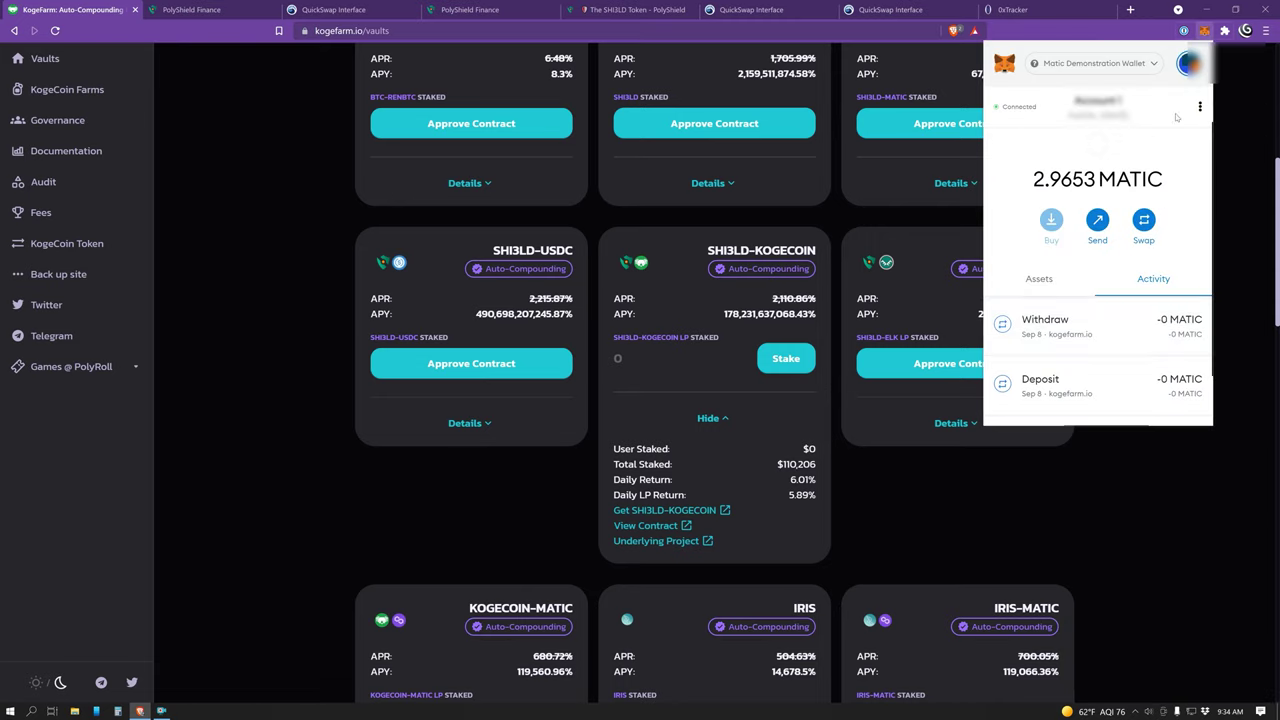
scroll(1176, 117, "down", 5)
scroll(1059, 247, "up", 5)
left_click(1039, 279)
scroll(1060, 320, "down", 3)
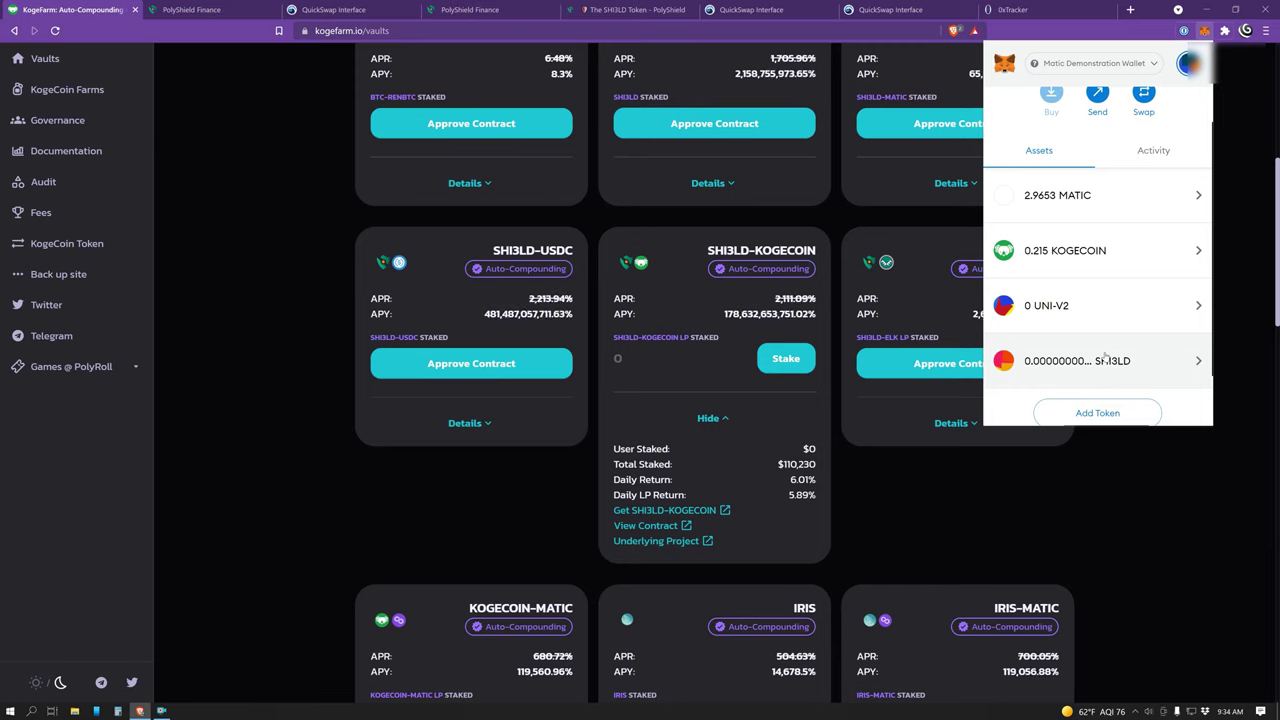
left_click(1128, 463)
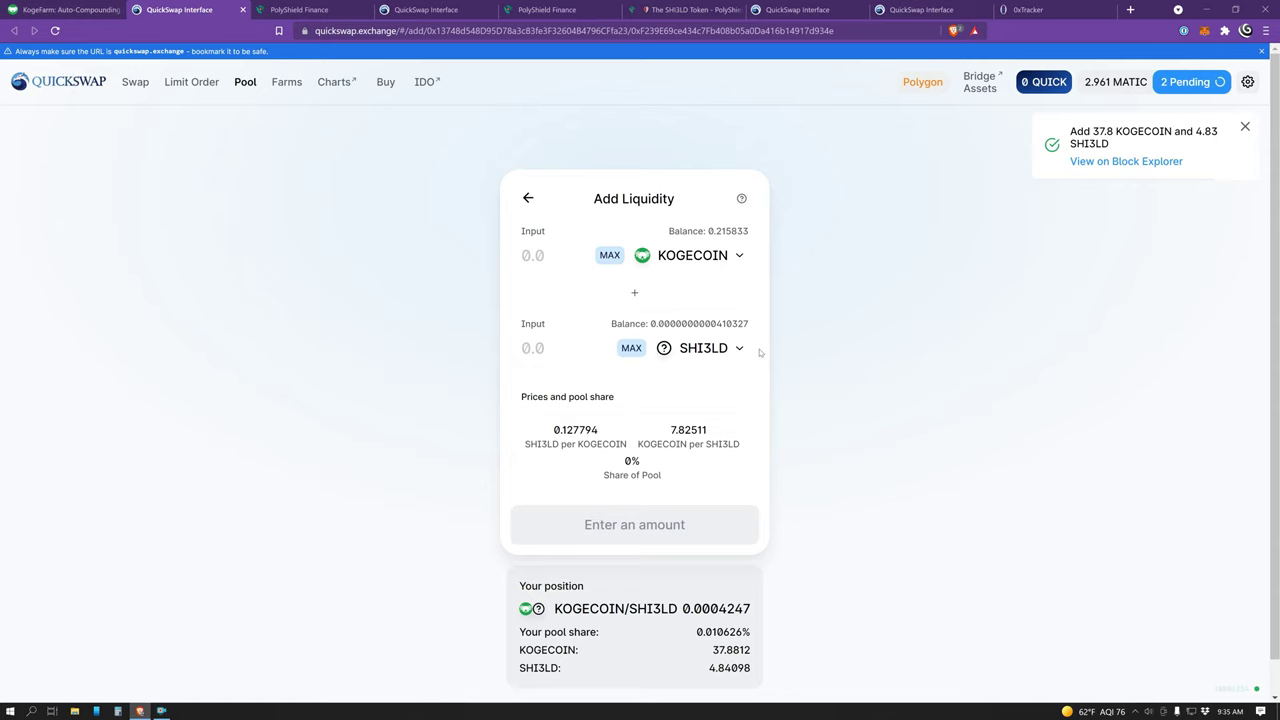
Go back to QuickSwap's Pool page, which reports no liquidity found.
left_click(529, 199)
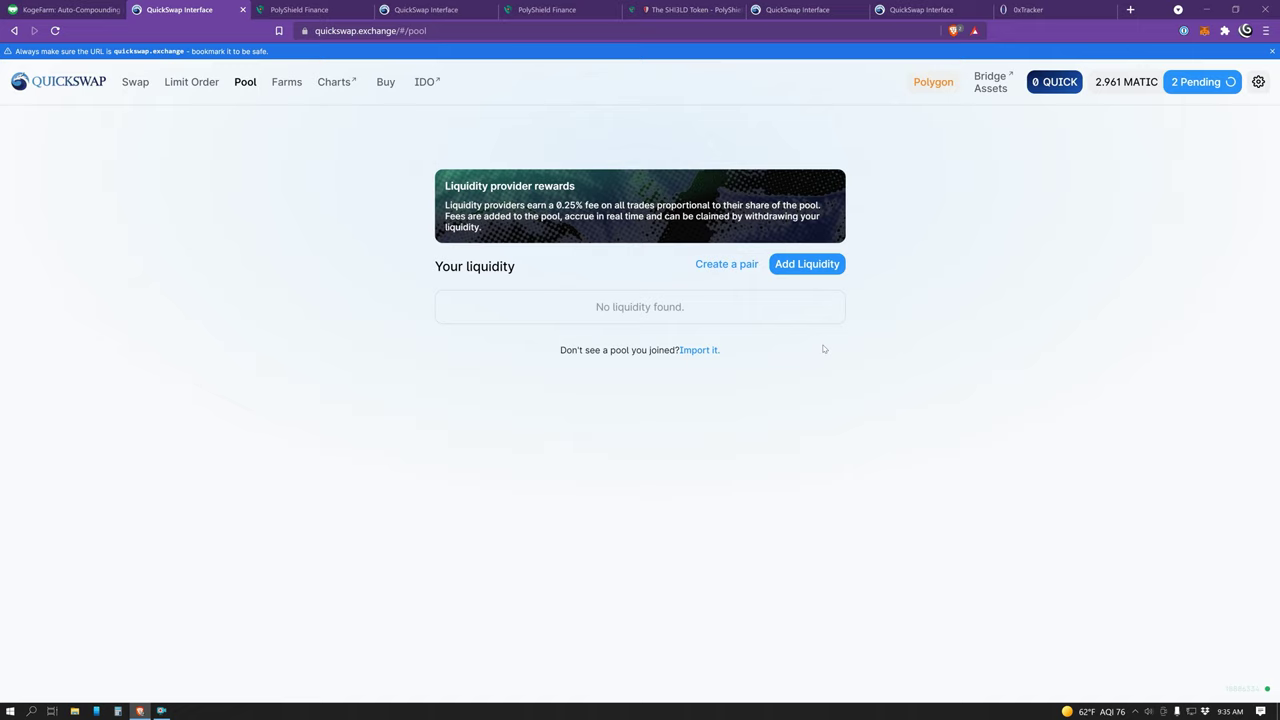
left_click_drag(735, 353, 677, 352)
Open Import Pool and select KOGECOIN as the first token.
left_click(706, 351)
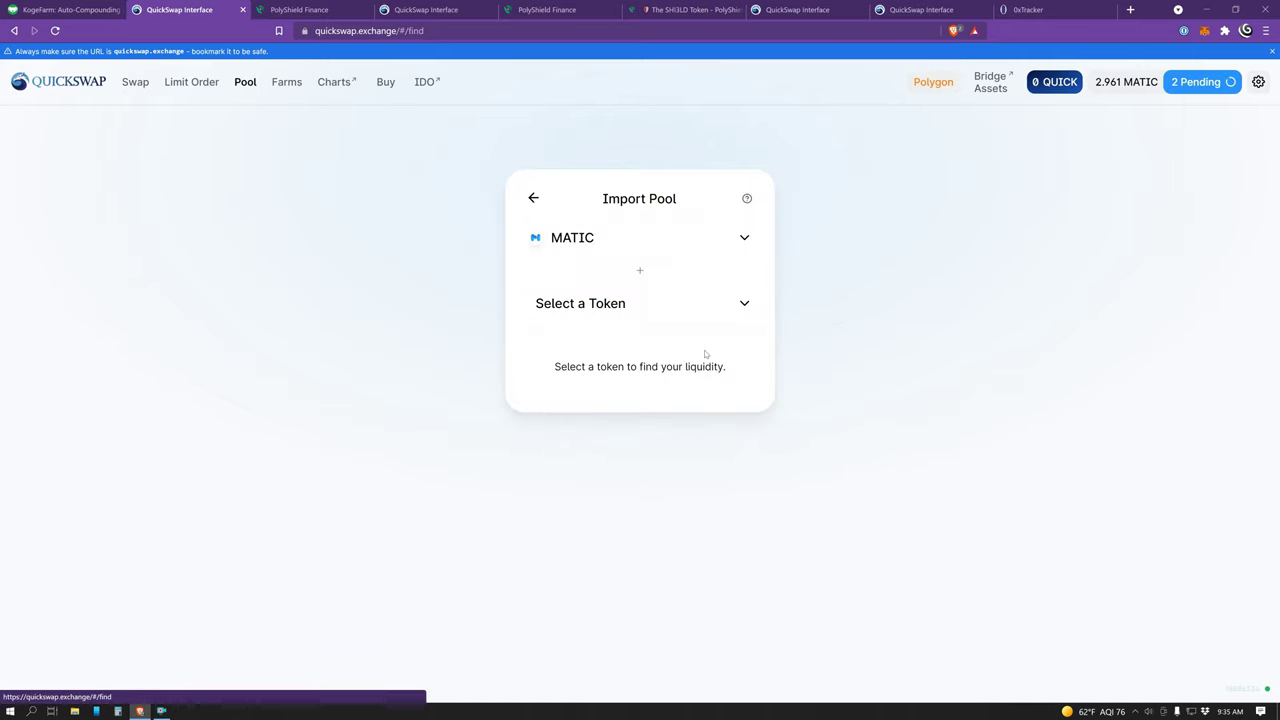
left_click(636, 240)
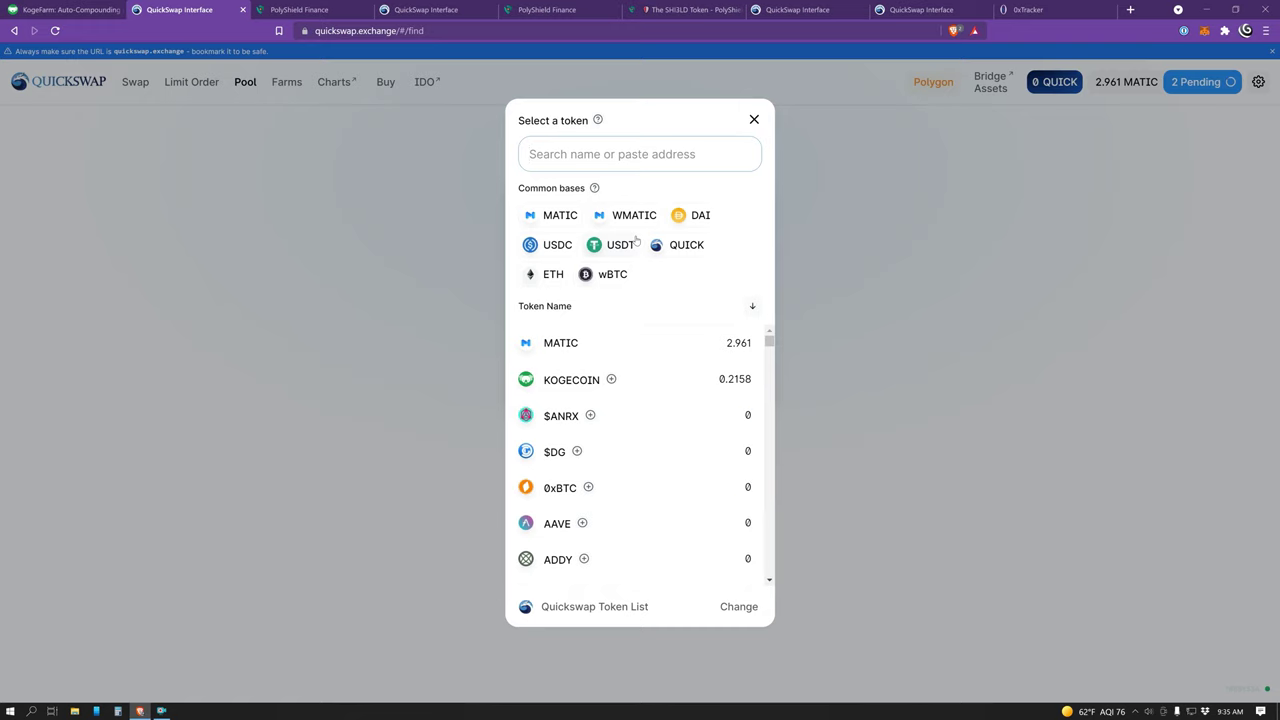
type("koge")
left_click(634, 346)
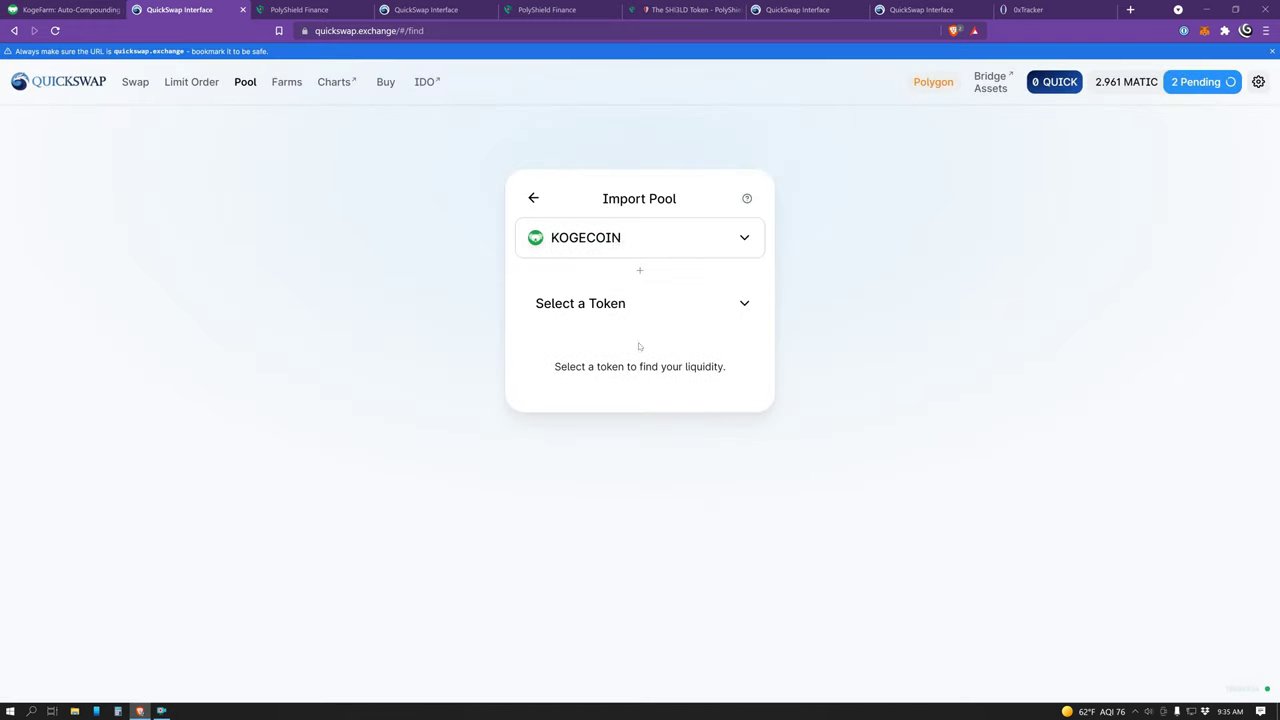
Copy the SHI3LD contract address from the docs and select SHI3LD as the second token.
left_click(680, 309)
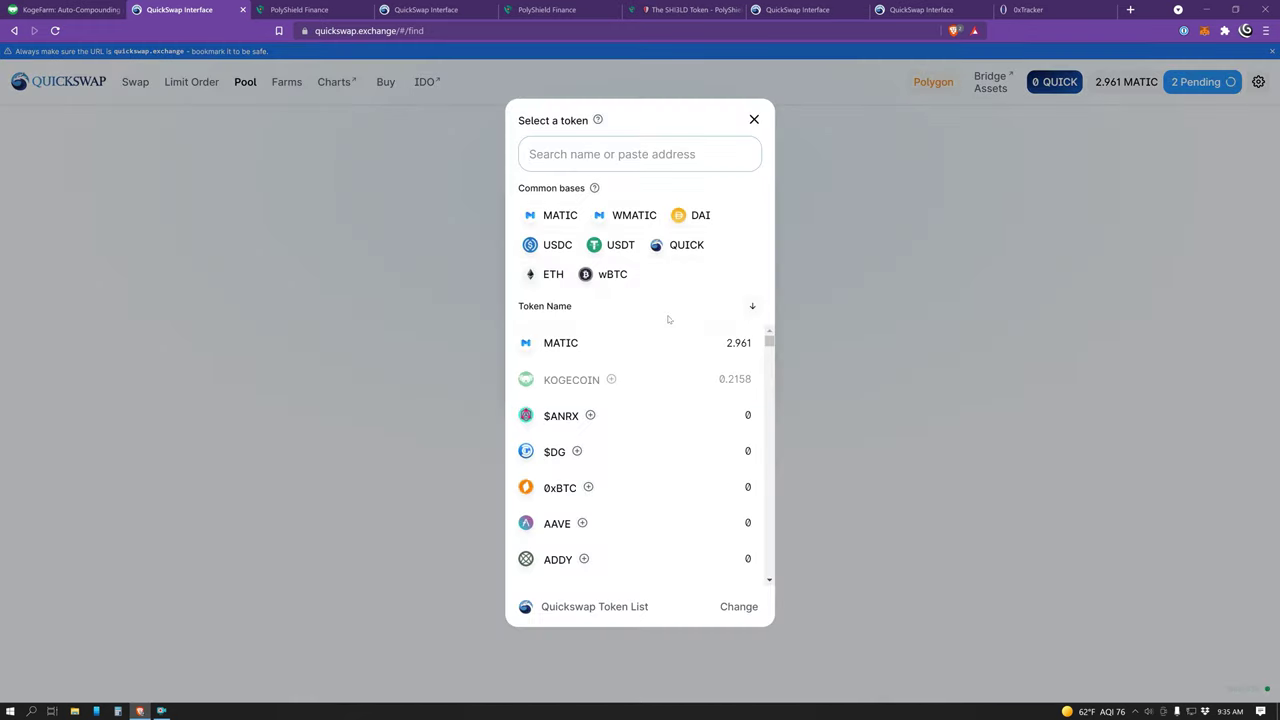
left_click(930, 346)
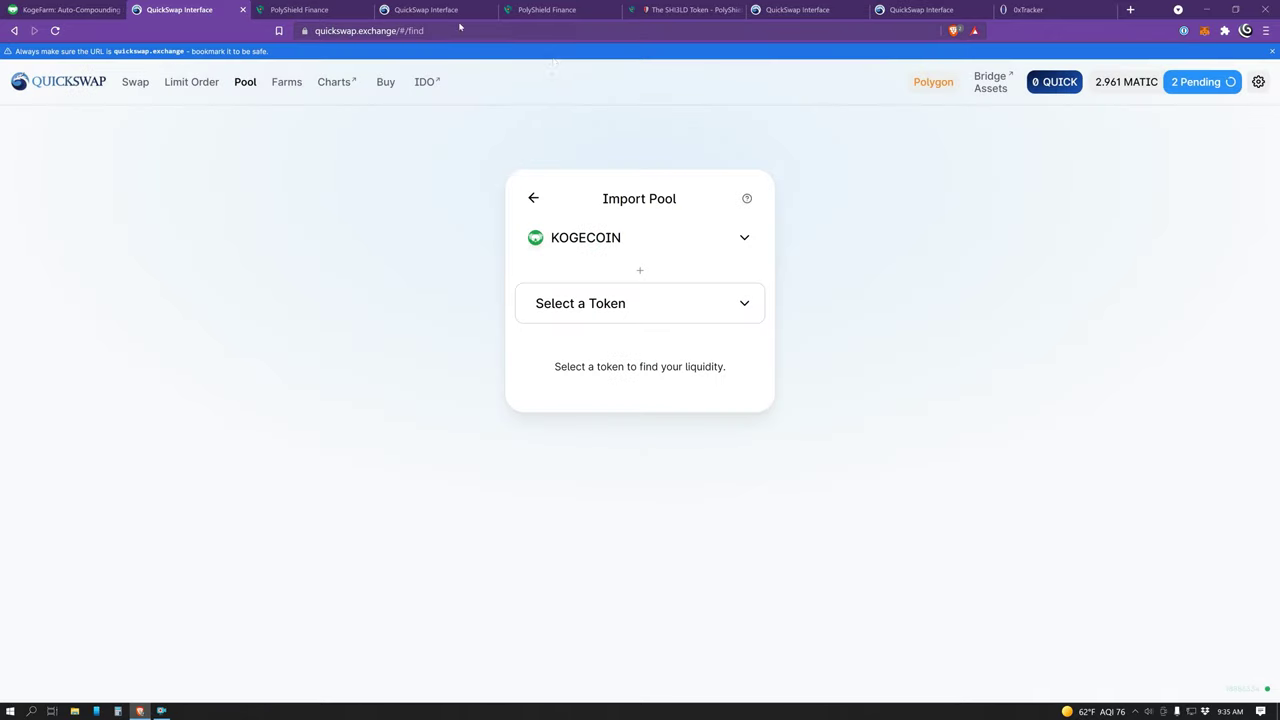
left_click(695, 11)
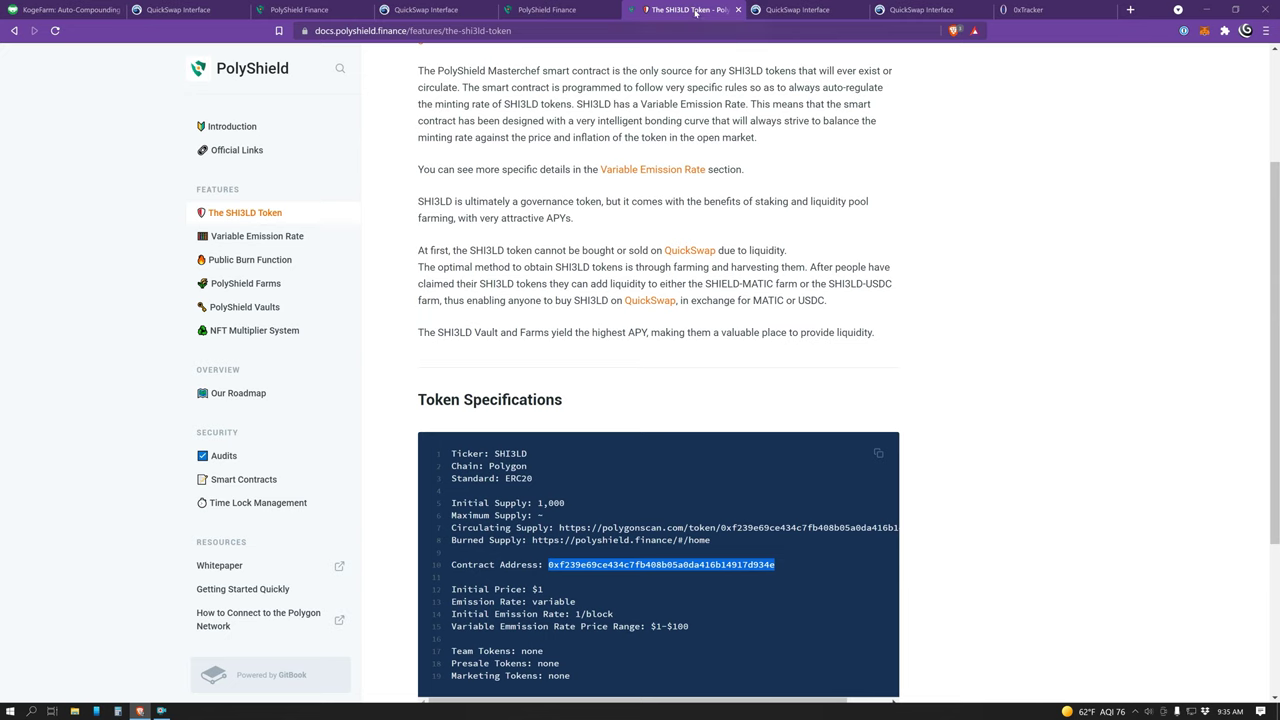
left_click_drag(777, 565, 549, 569)
left_click(200, 10)
left_click(641, 313)
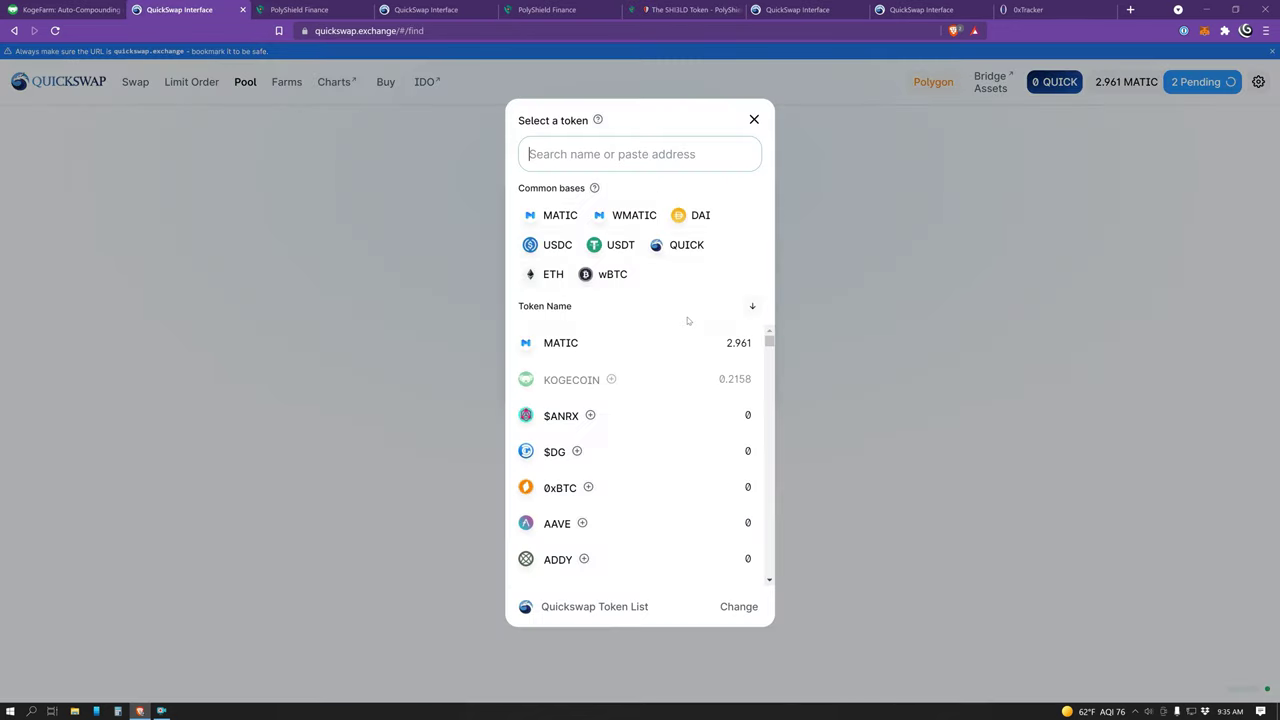
key("ctrl+v")
left_click(588, 352)
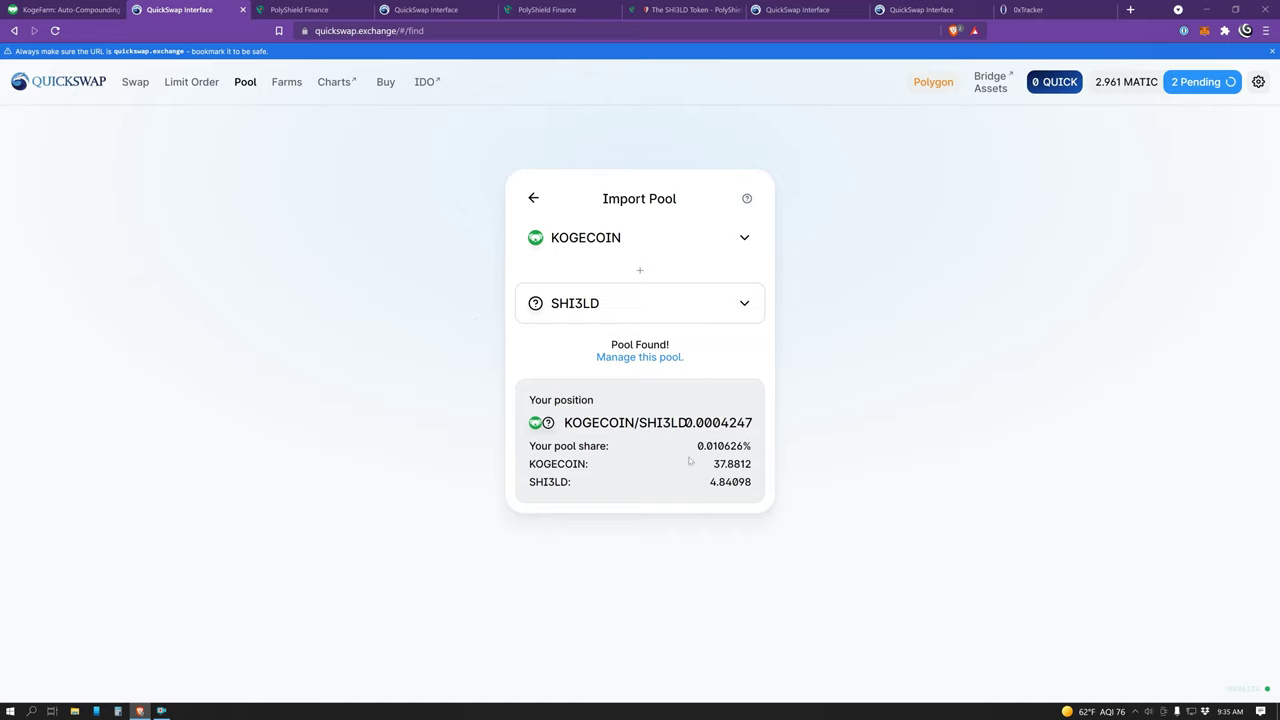
Open the KOGECOIN/SHI3LD pool's Remove Liquidity page and set the amount to 100%.
left_click(648, 360)
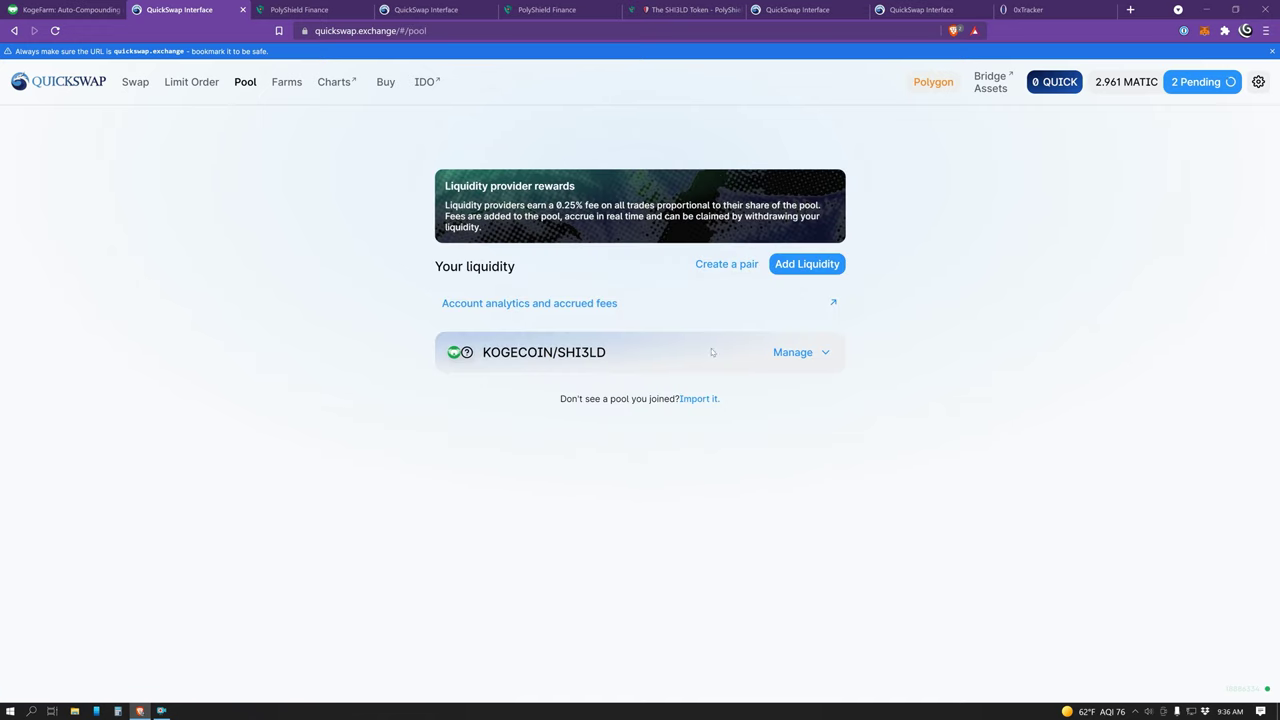
left_click(806, 354)
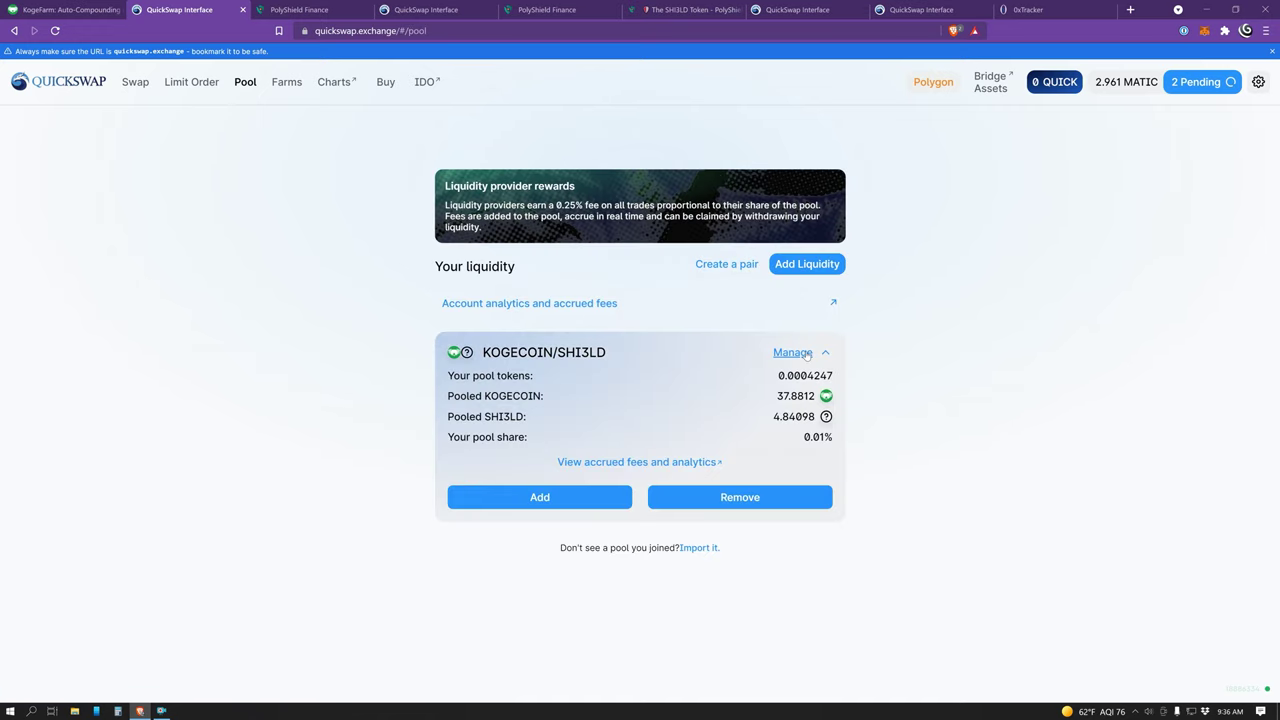
left_click(758, 500)
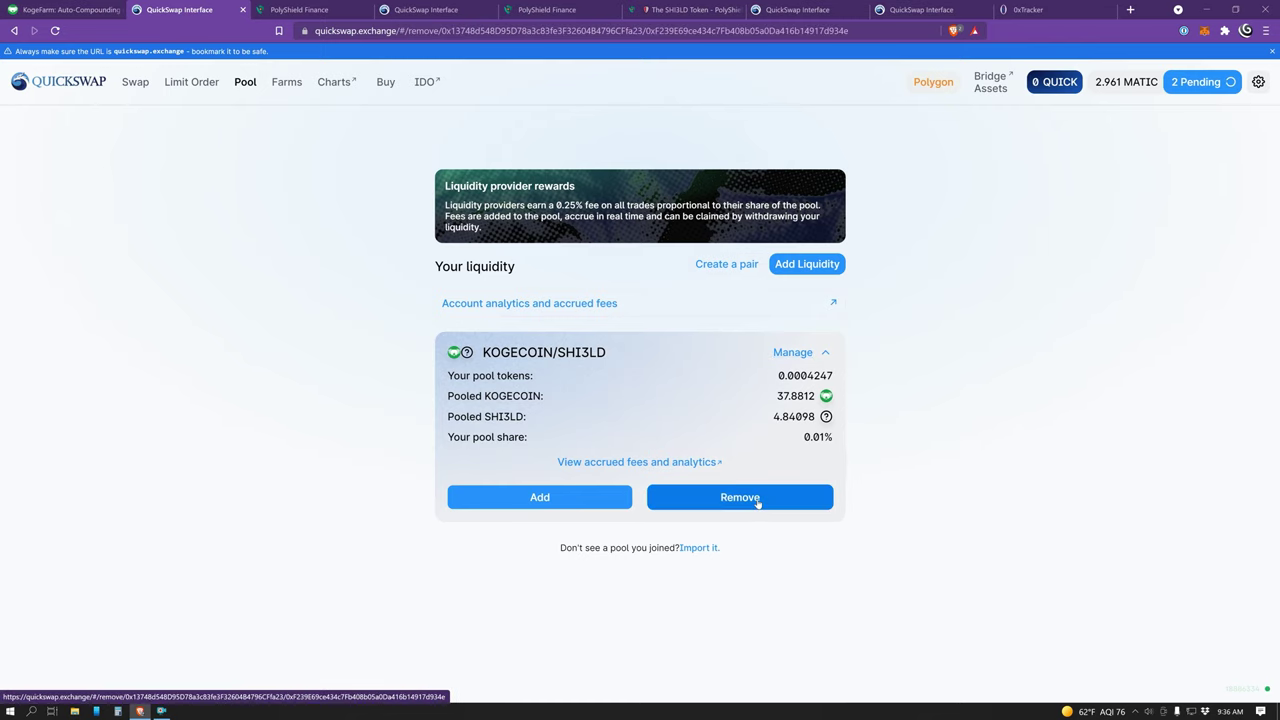
left_click(721, 380)
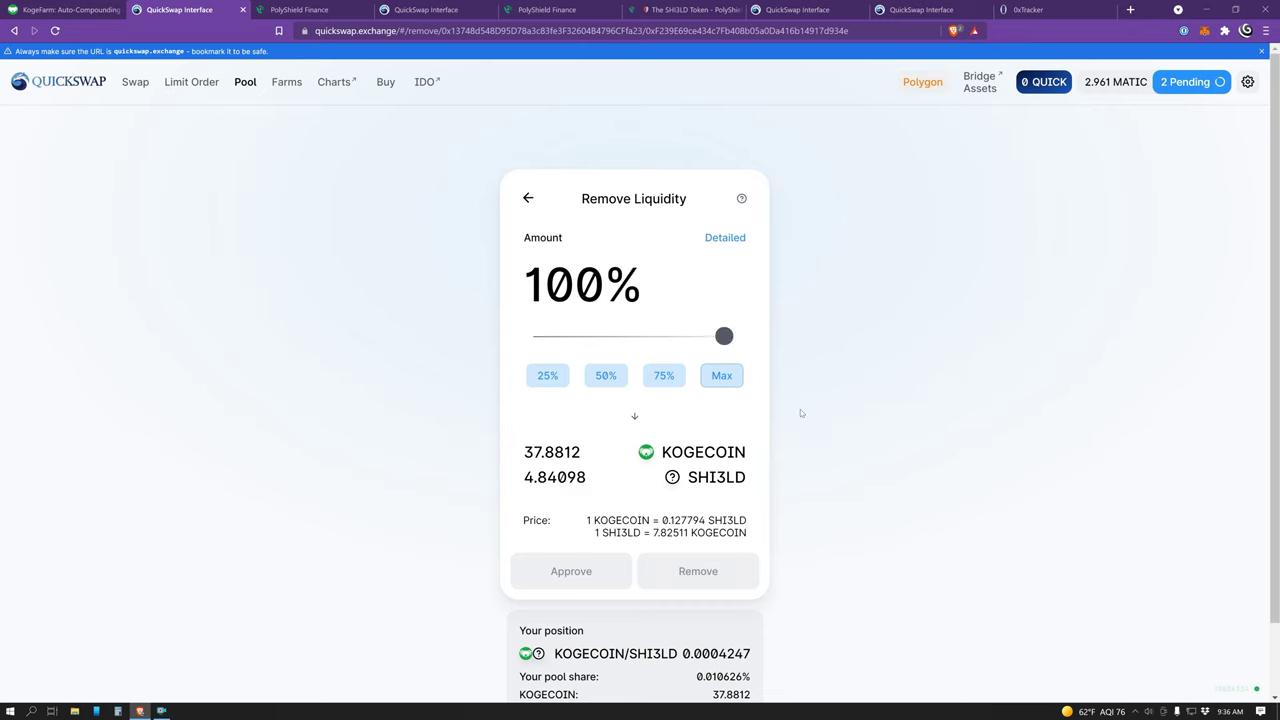
Approve and submit removal of 37.8812 KOGECOIN and 4.84098 SHI3LD, signing both in MetaMask.
scroll(800, 409, "down", 1)
left_click(578, 491)
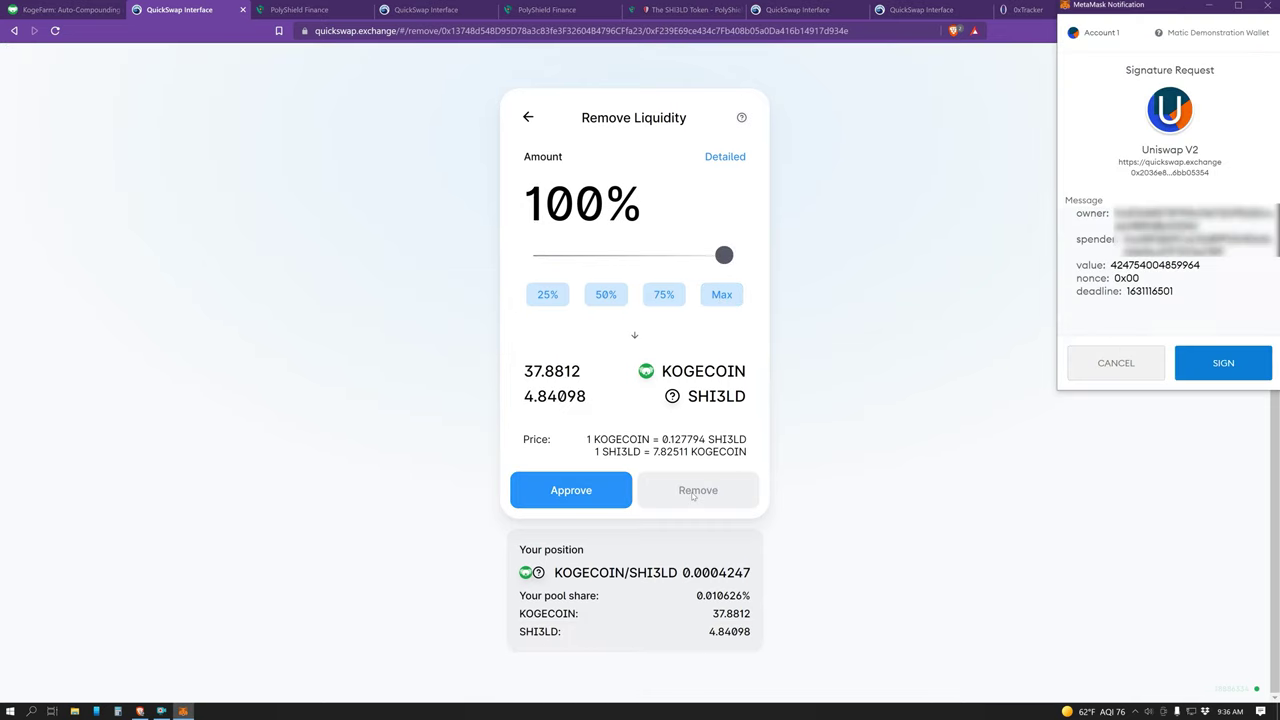
left_click(1212, 366)
left_click(695, 484)
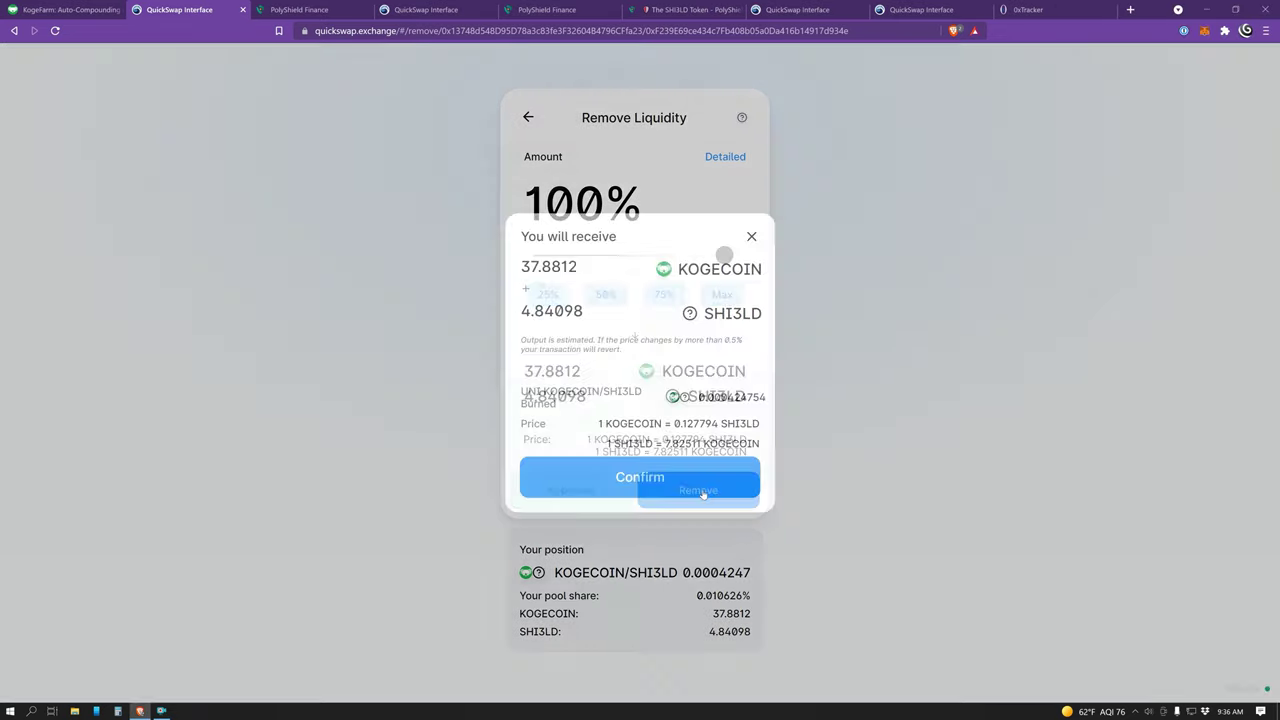
left_click(695, 478)
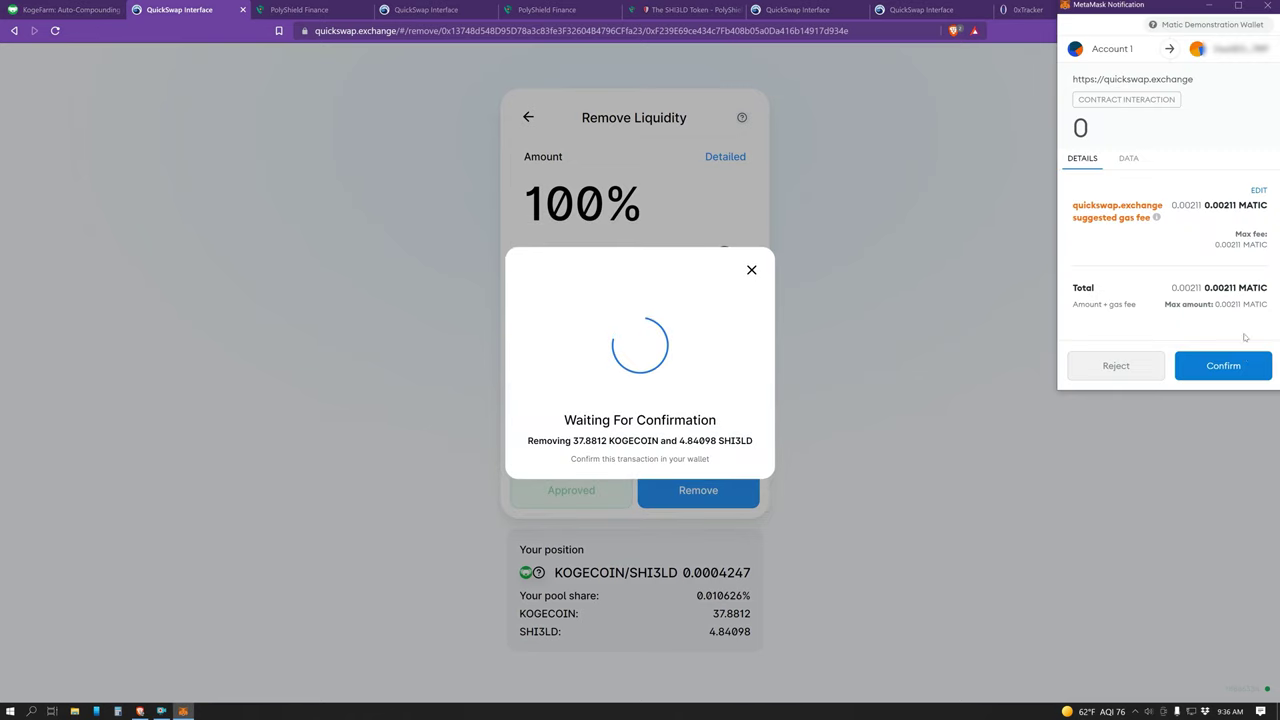
left_click(1236, 366)
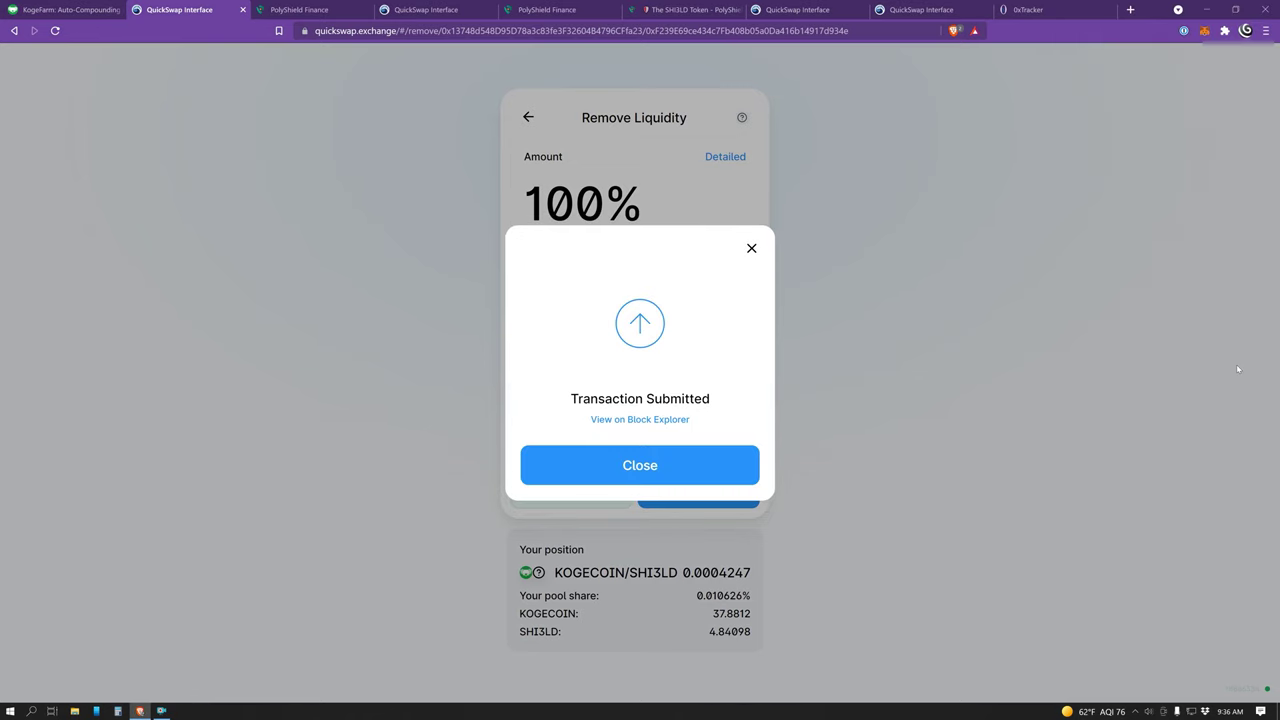
left_click(731, 460)
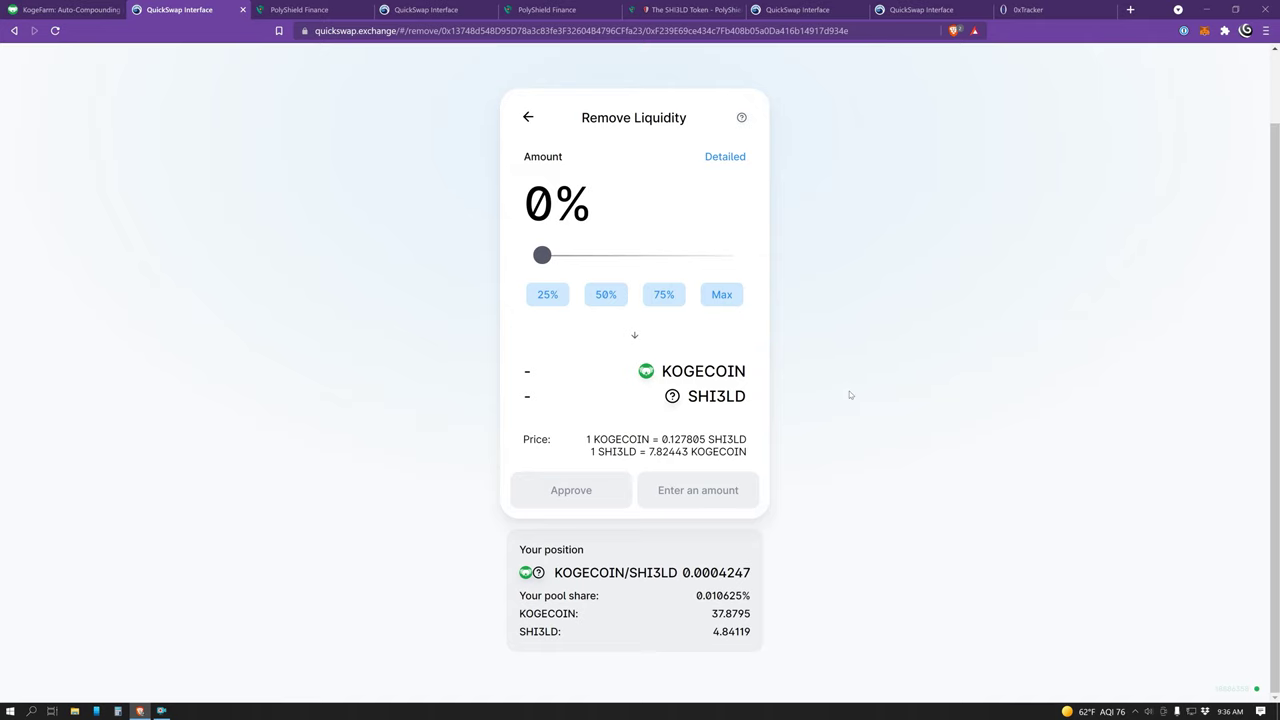
Open MetaMask's asset list and scroll through the token balances, now showing 0 UNI-V2.
left_click(1207, 36)
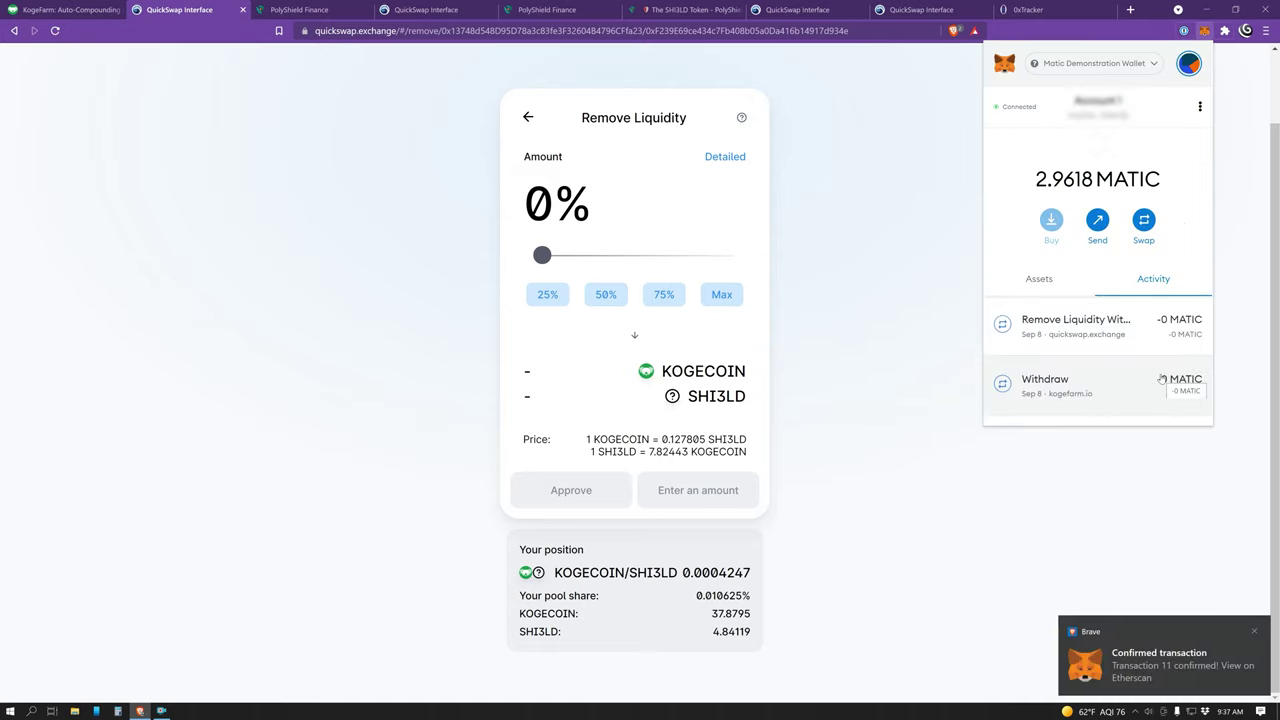
left_click(1058, 284)
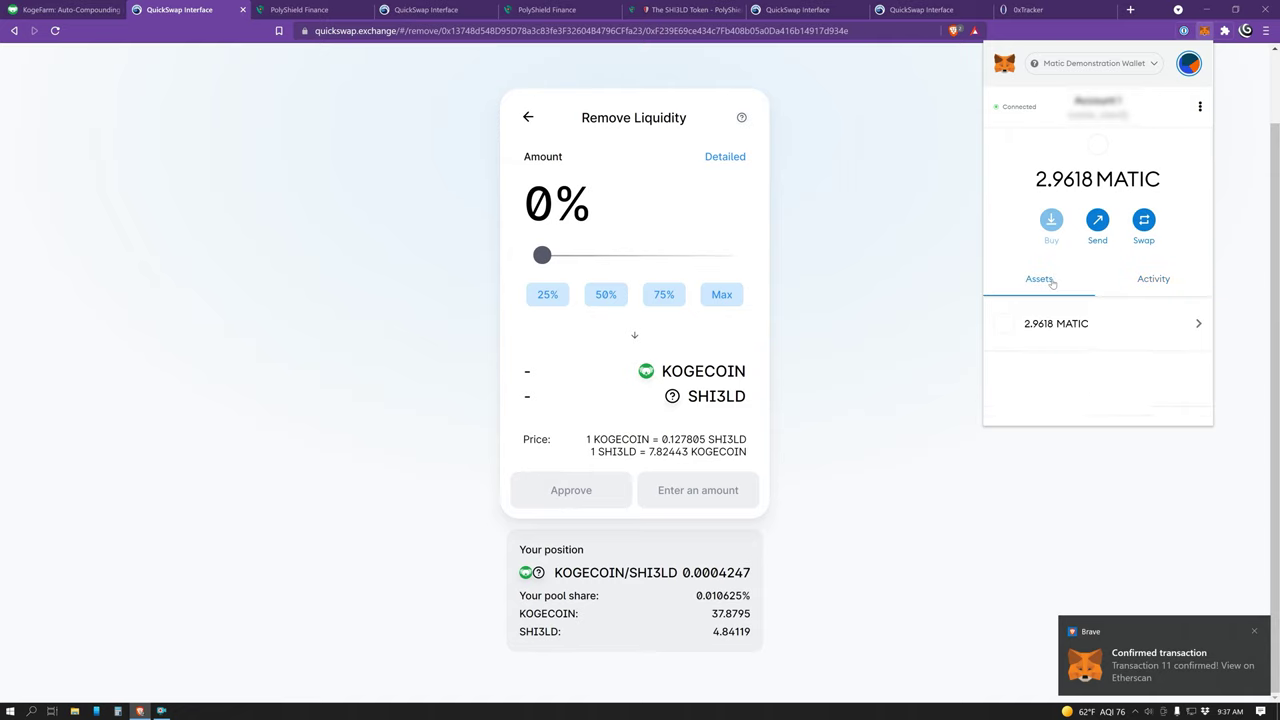
scroll(1130, 332, "down", 1)
scroll(1130, 332, "down", 1)
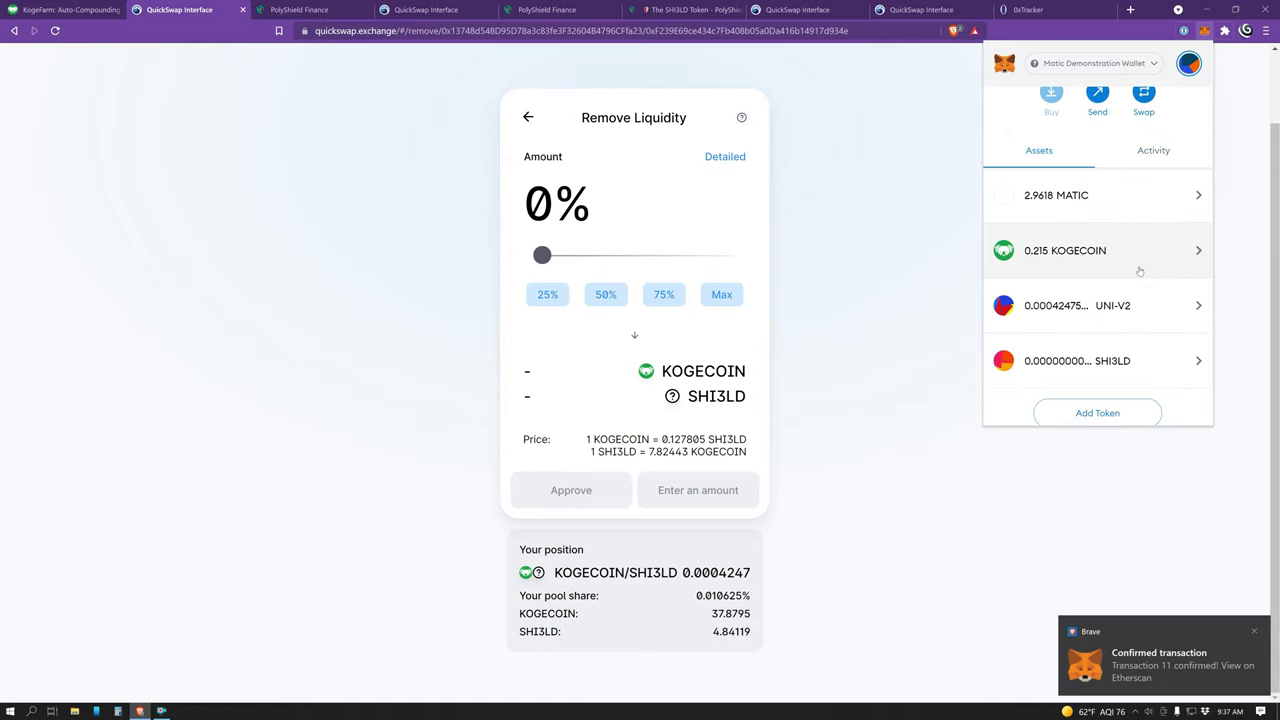
scroll(1139, 269, "up", 1)
scroll(1137, 269, "down", 1)
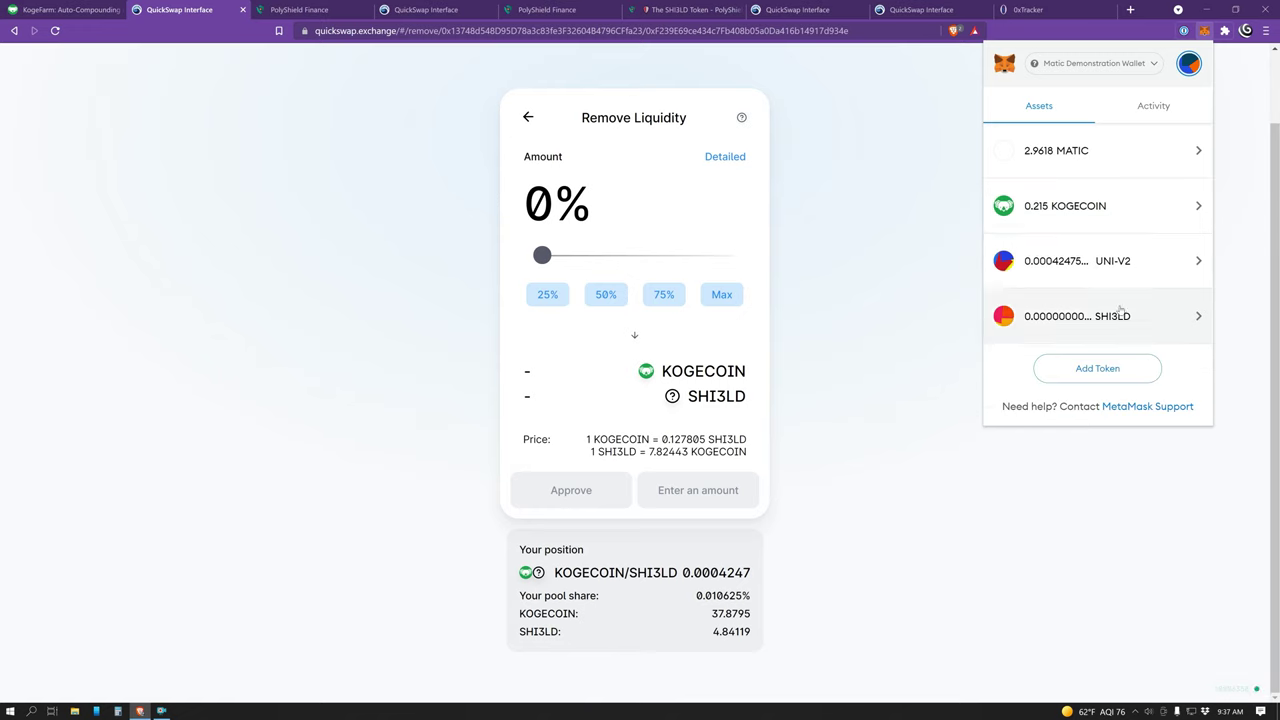
scroll(1134, 318, "up", 1)
scroll(1132, 318, "up", 1)
scroll(1128, 306, "down", 2)
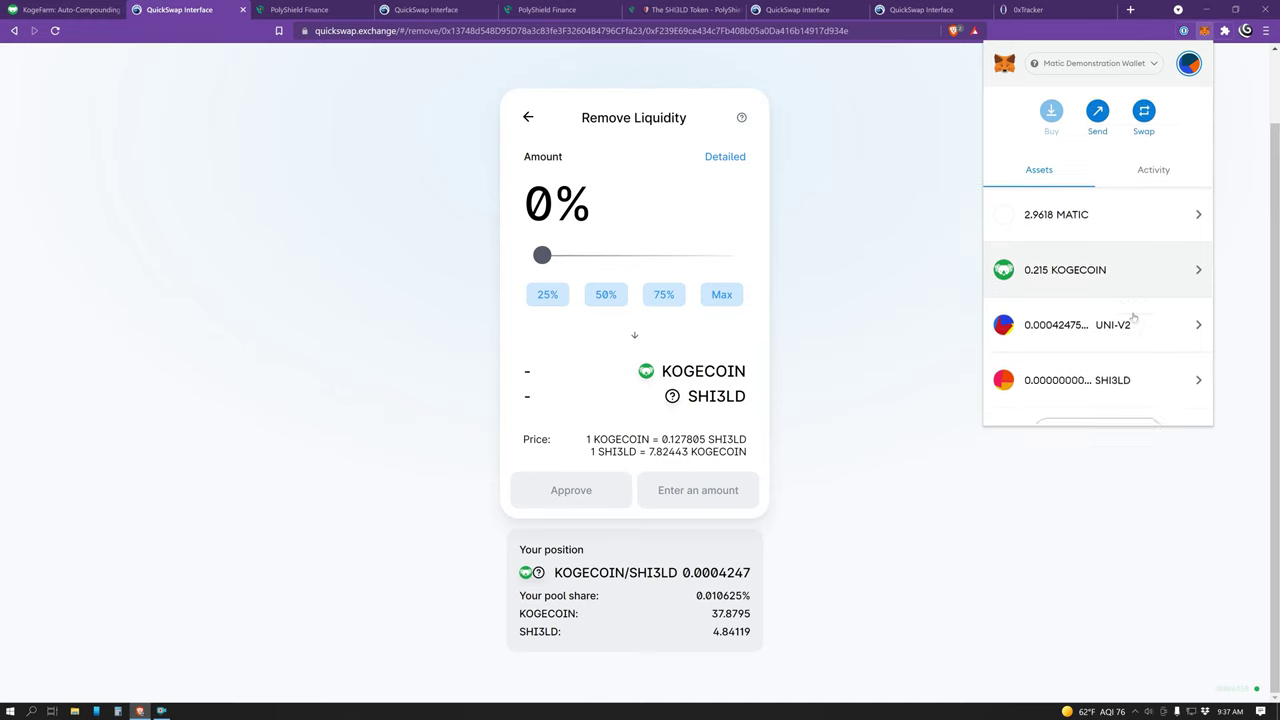
Open the KOGECOIN and SHI3LD token details in MetaMask, returning to the overview each time.
left_click(1124, 210)
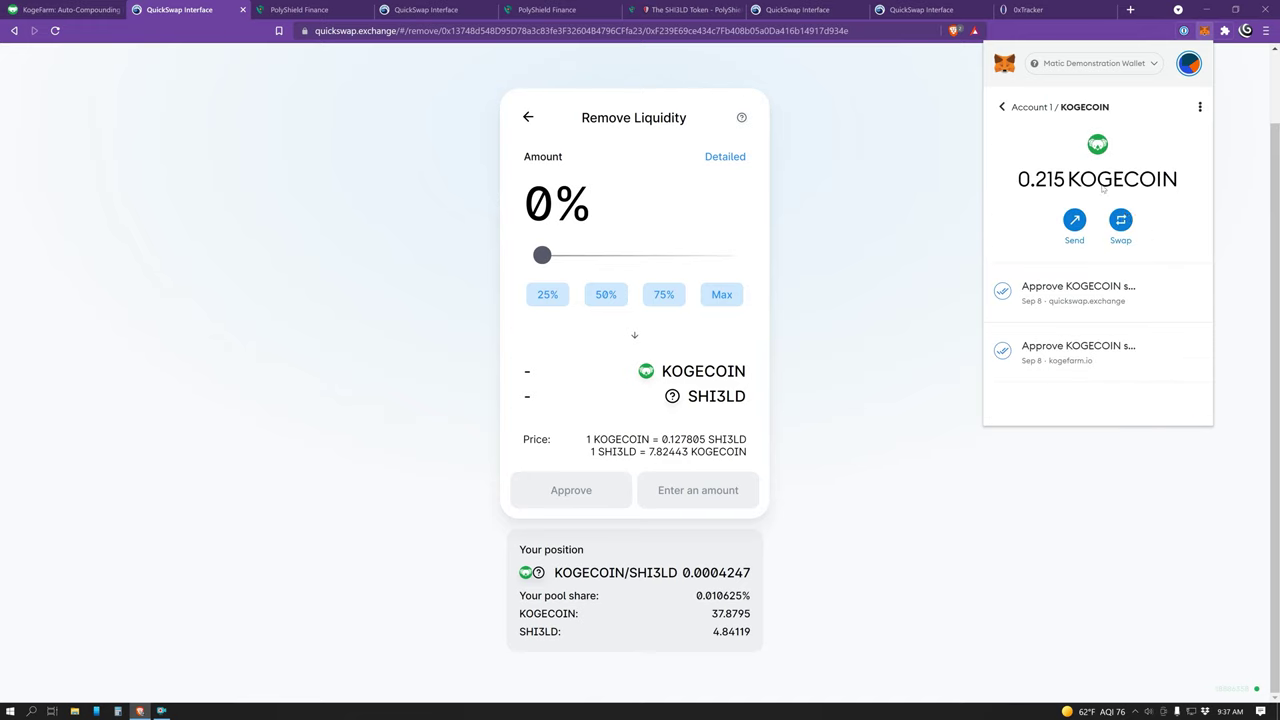
left_click(1008, 107)
scroll(1184, 328, "down", 2)
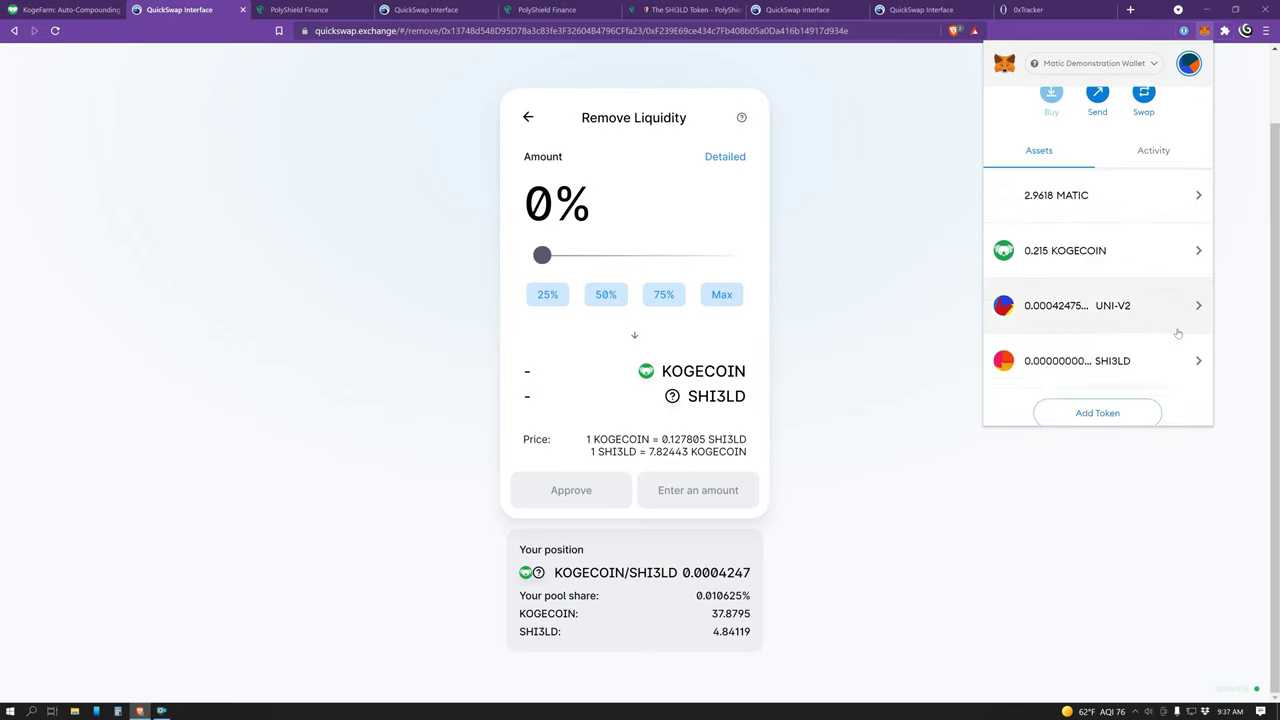
left_click(1155, 358)
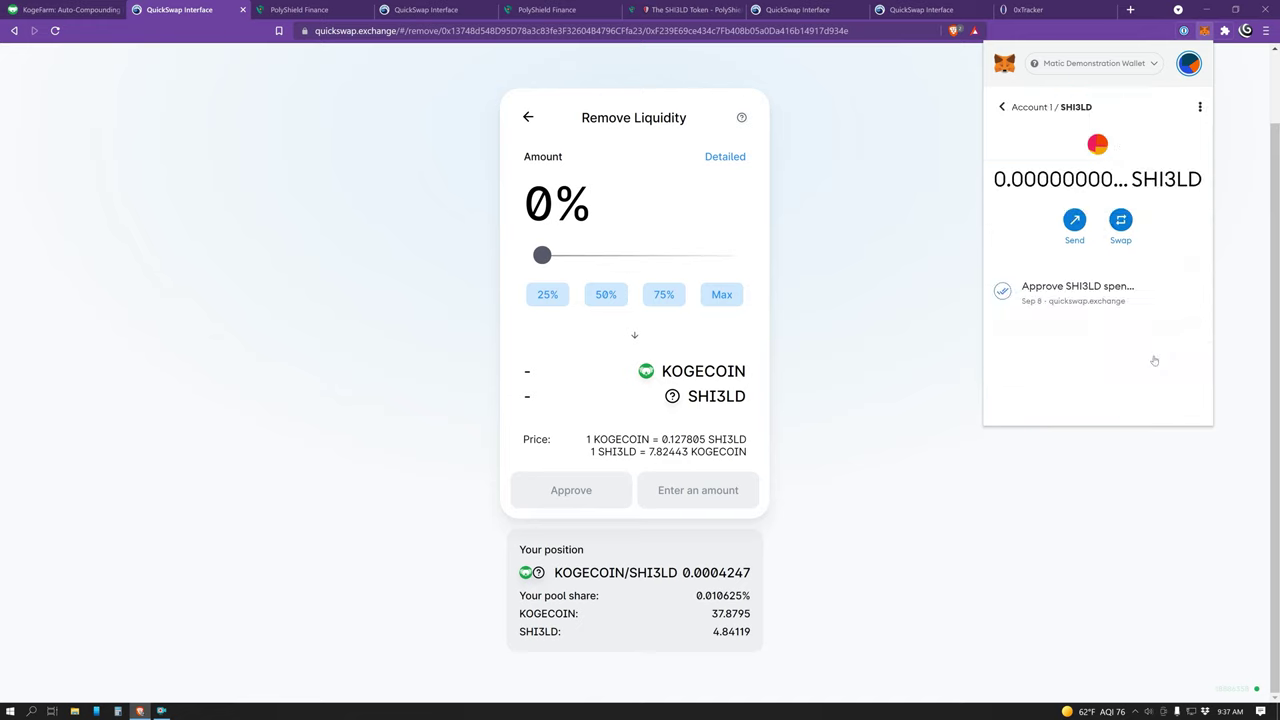
left_click(1003, 107)
Recheck the updated balances of 38.095 KOGECOIN and 4.841 SHI3LD, then return to the token list.
scroll(1159, 332, "down", 2)
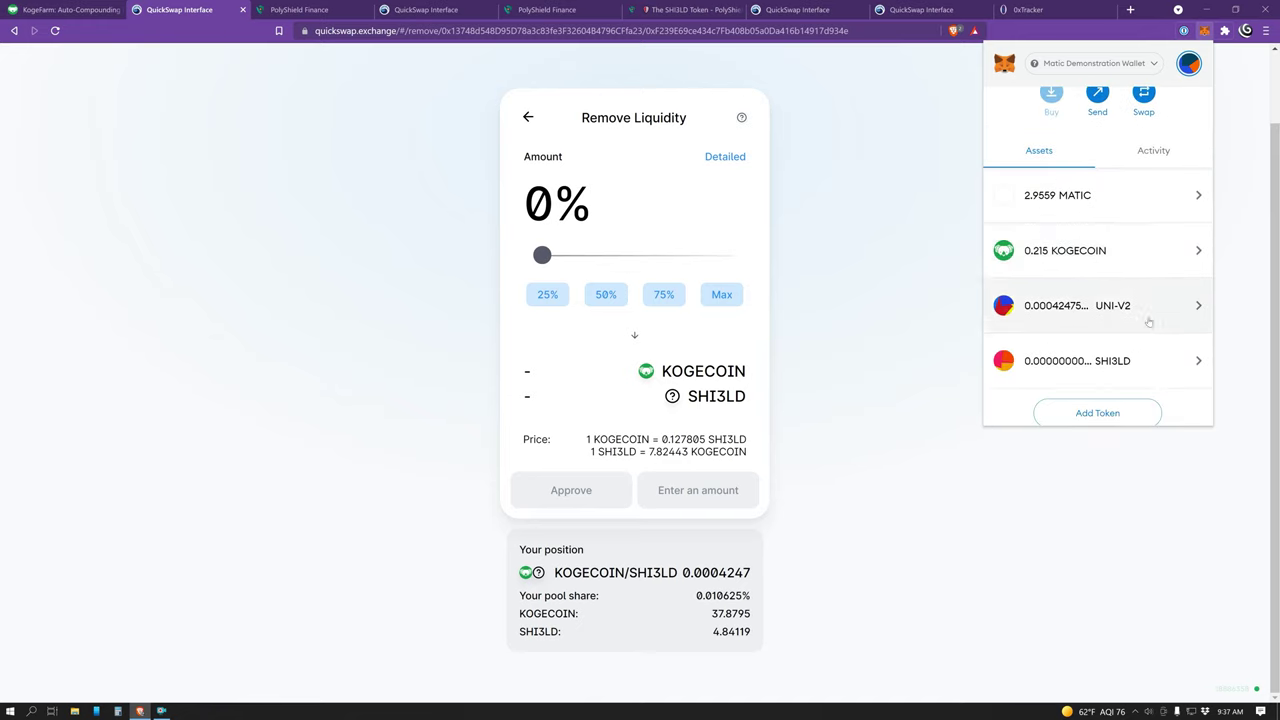
left_click(1127, 268)
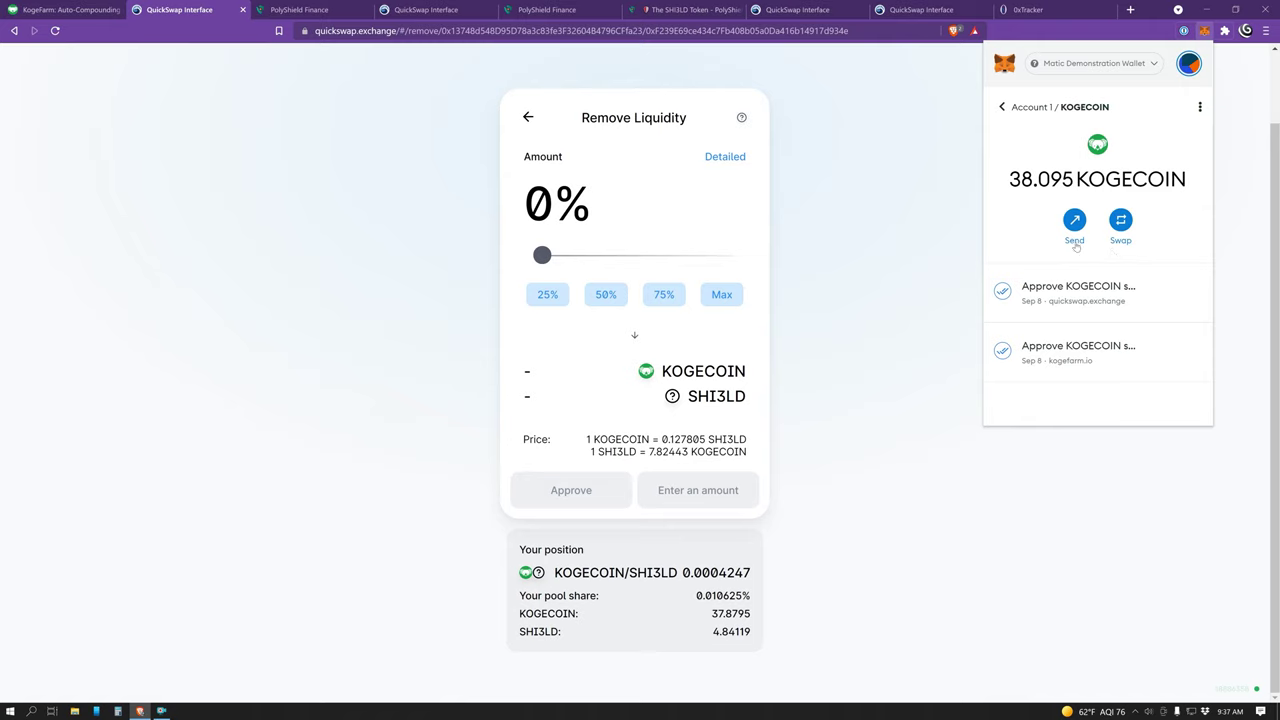
left_click(1002, 107)
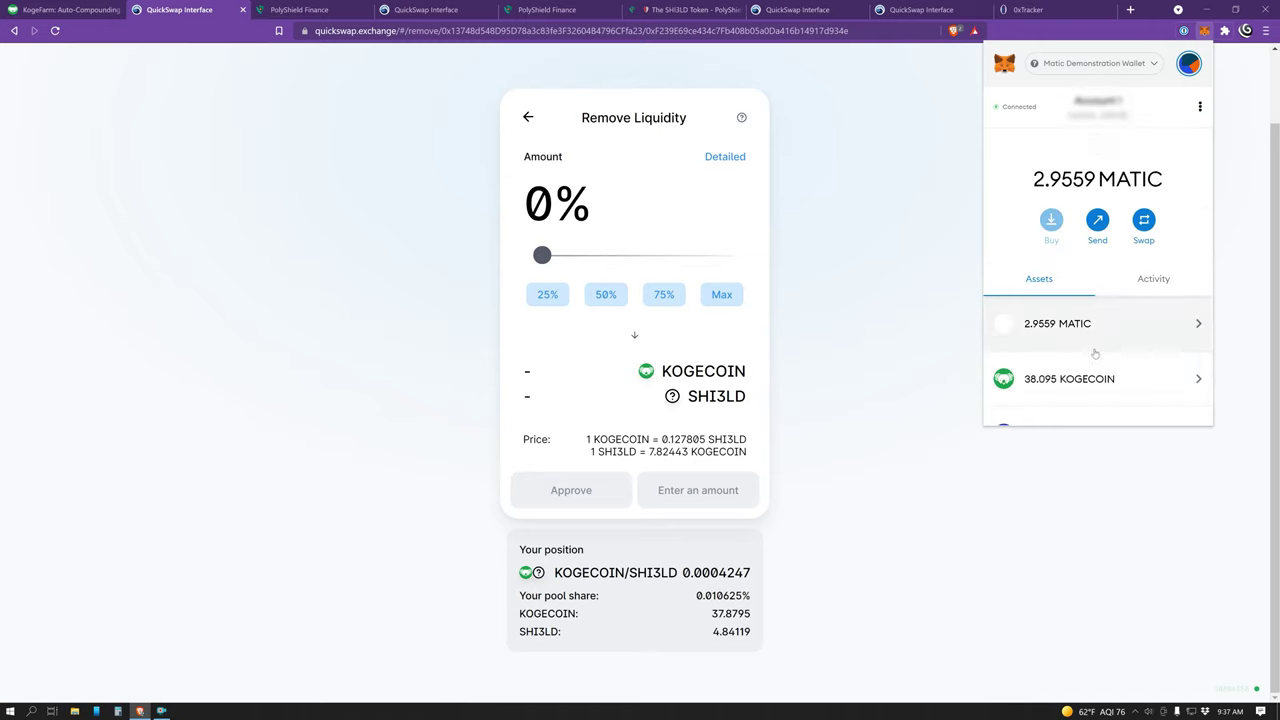
scroll(1122, 324, "down", 3)
left_click(1122, 320)
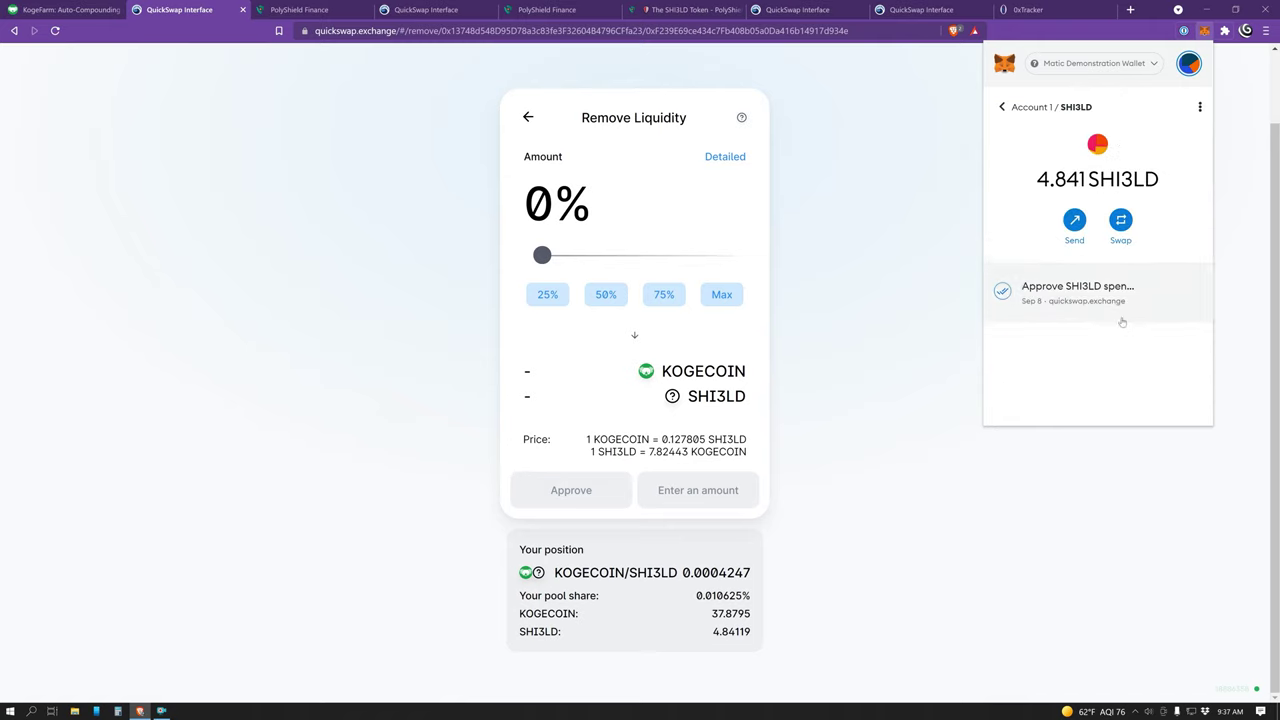
left_click(1016, 107)
scroll(998, 355, "down", 3)
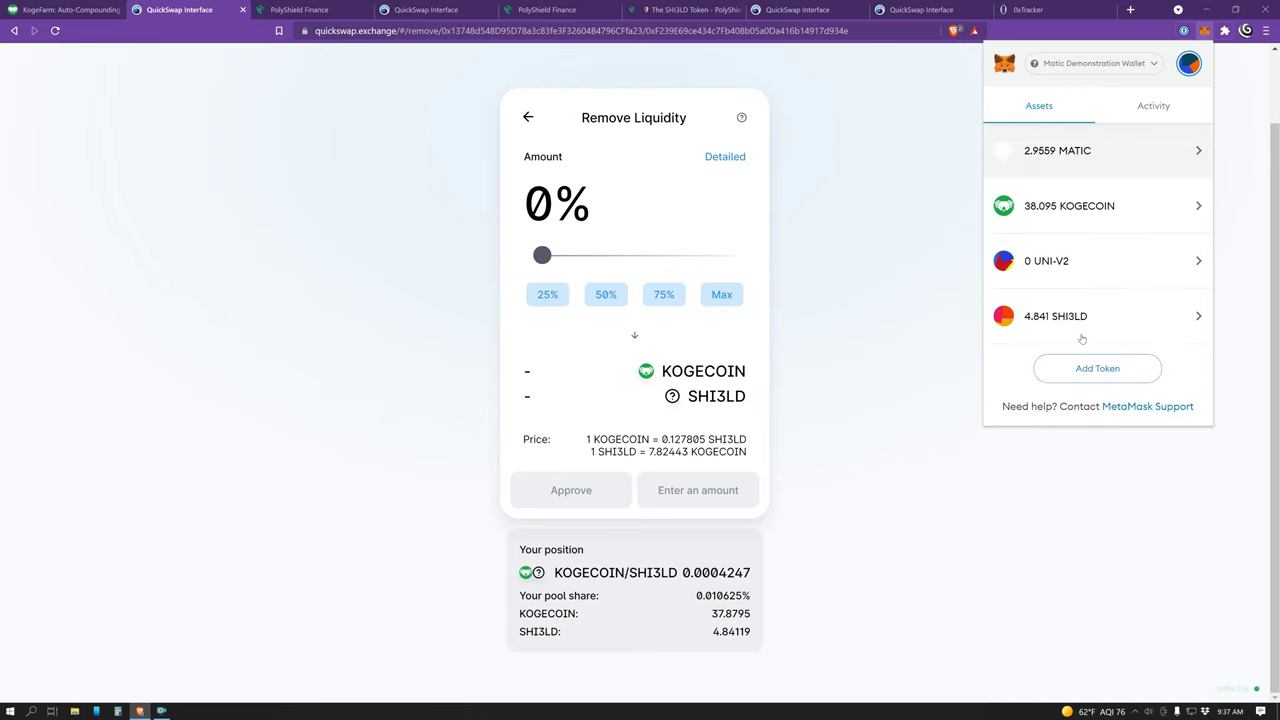
scroll(1103, 337, "up", 1)
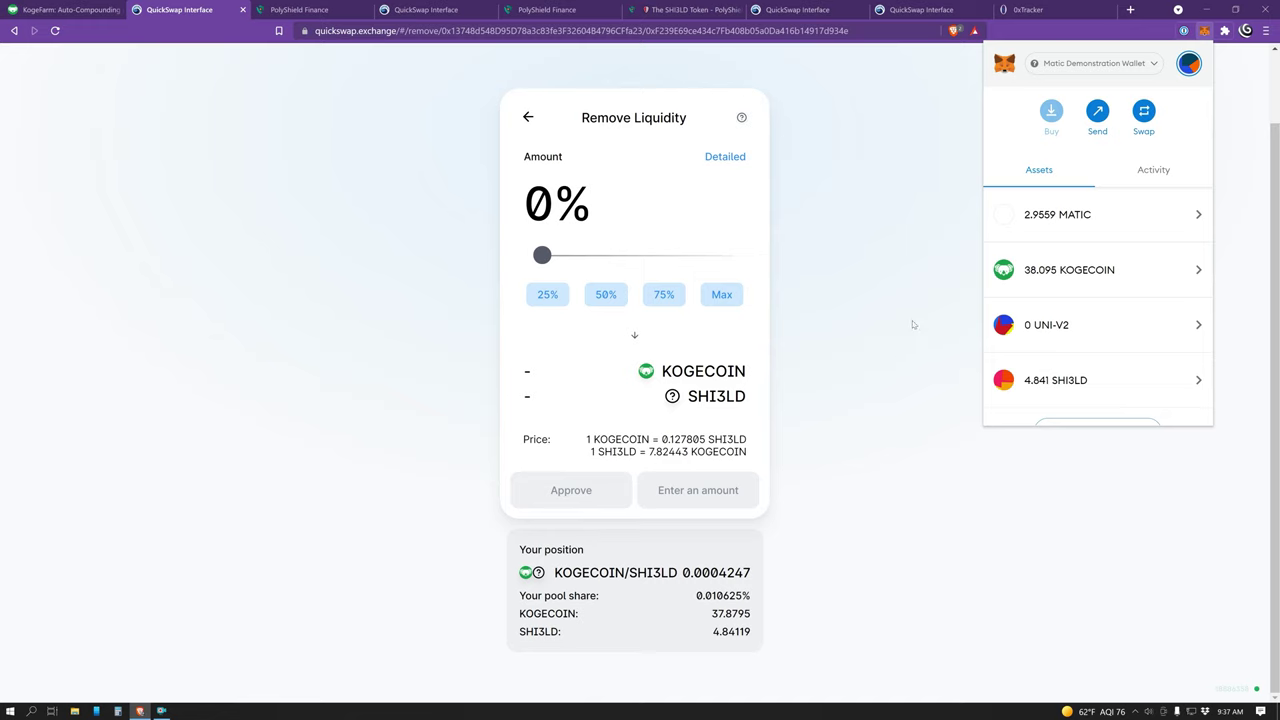
Expand the BTC-RENBTC (GFI) vault details and open Gravity's WBTC/renBTC liquidity page.
left_click(443, 11)
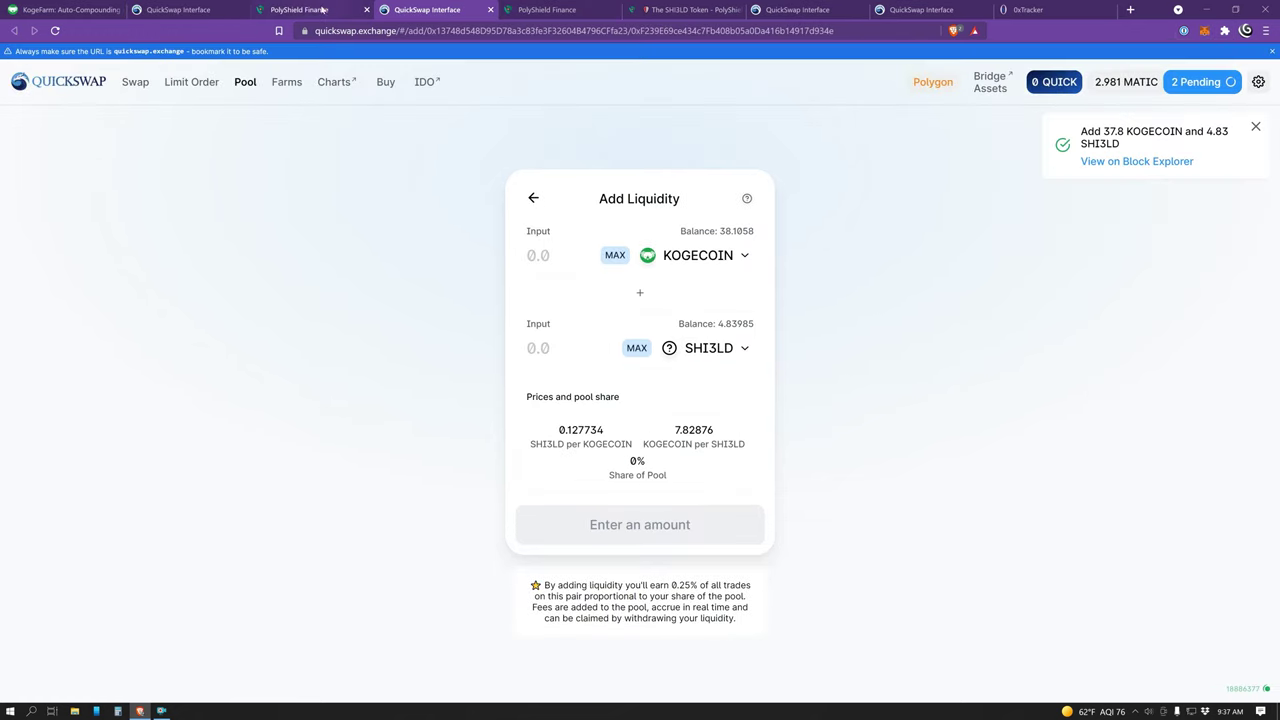
left_click(70, 10)
scroll(940, 423, "down", 15)
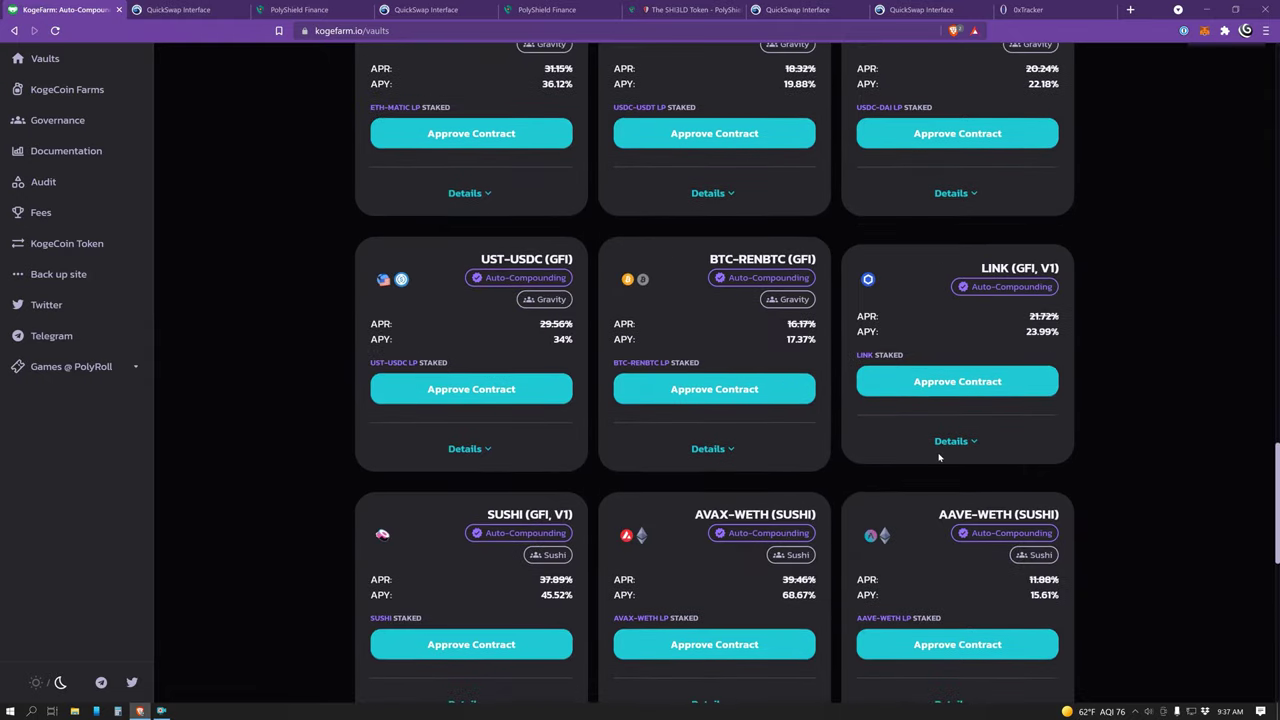
left_click(711, 448)
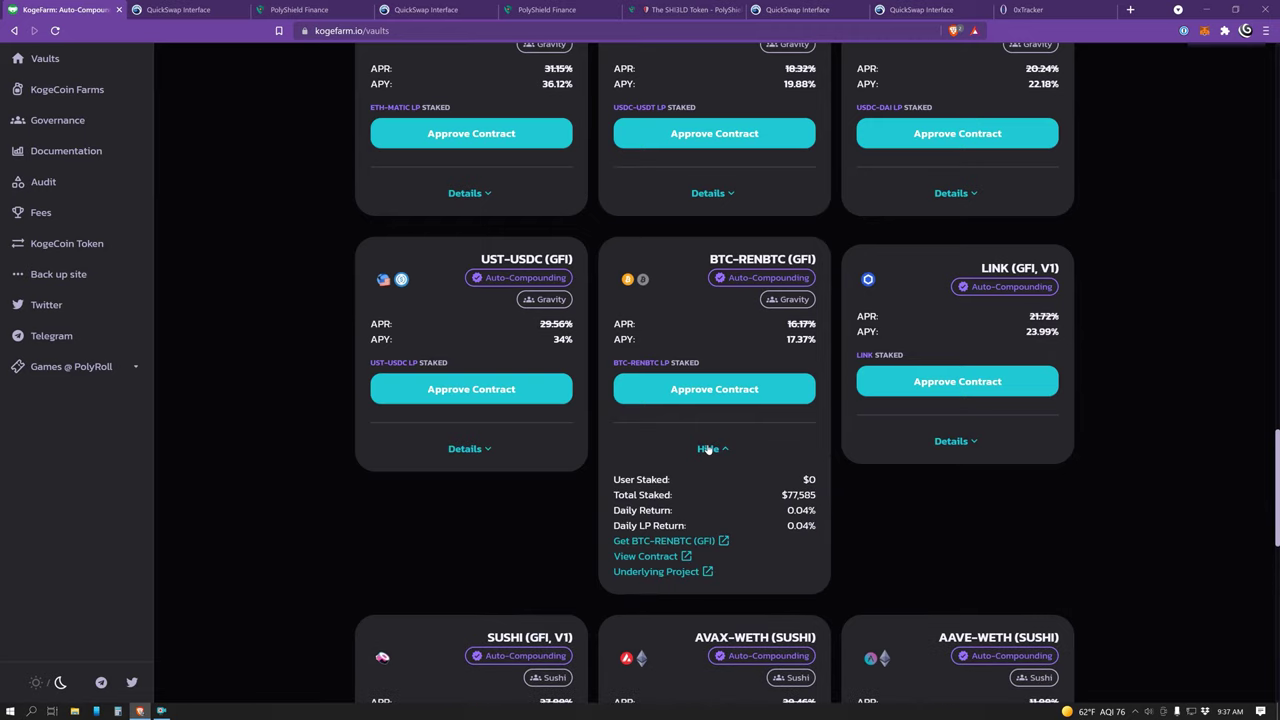
left_click(697, 541)
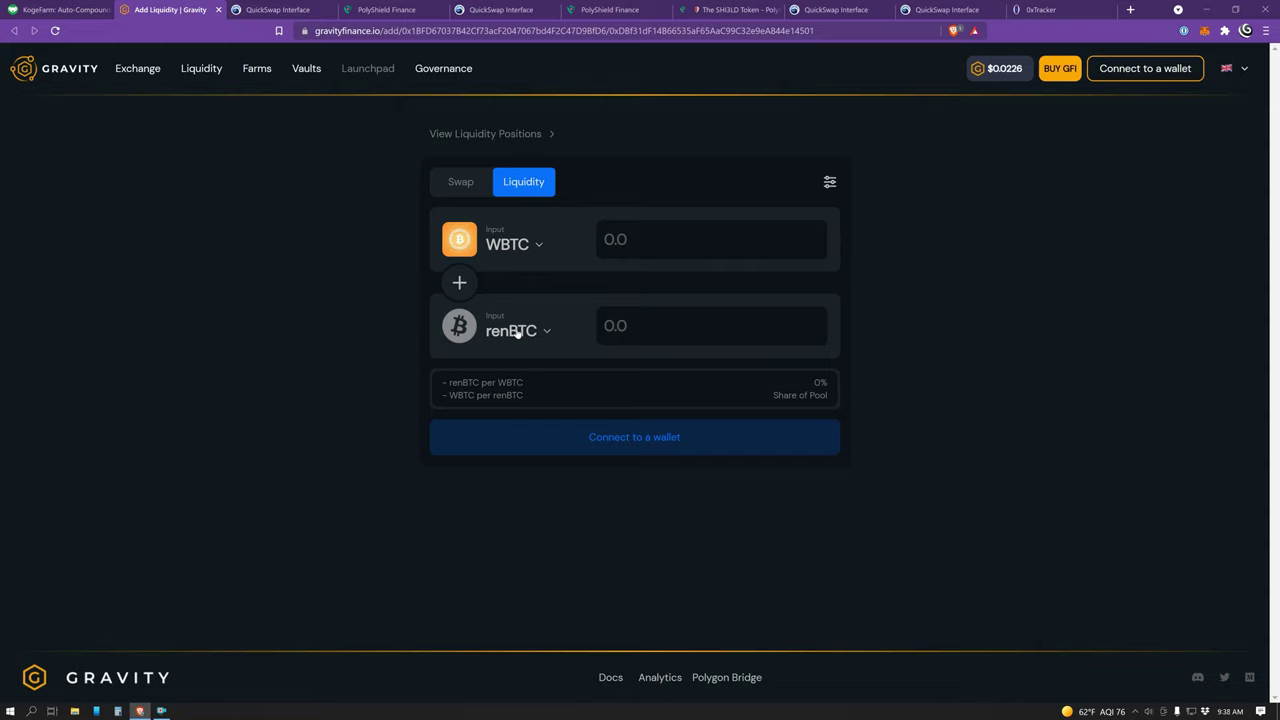
left_click(72, 12)
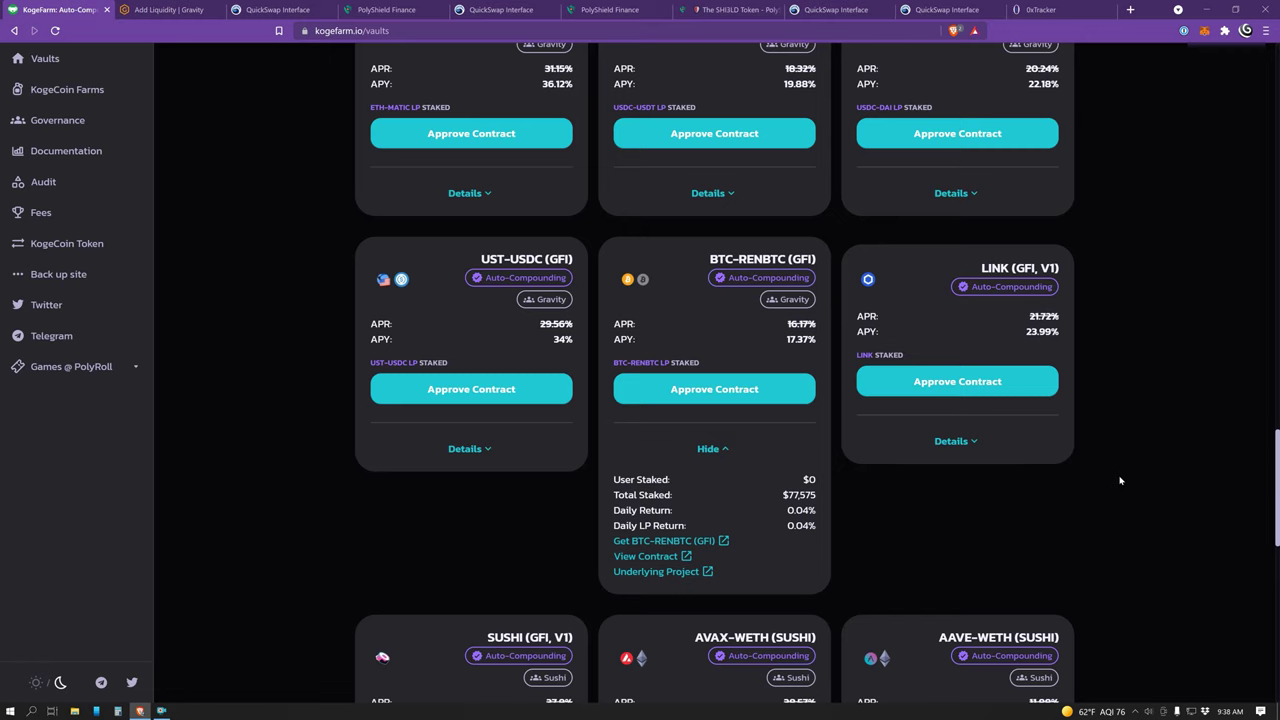
scroll(1120, 480, "up", 15)
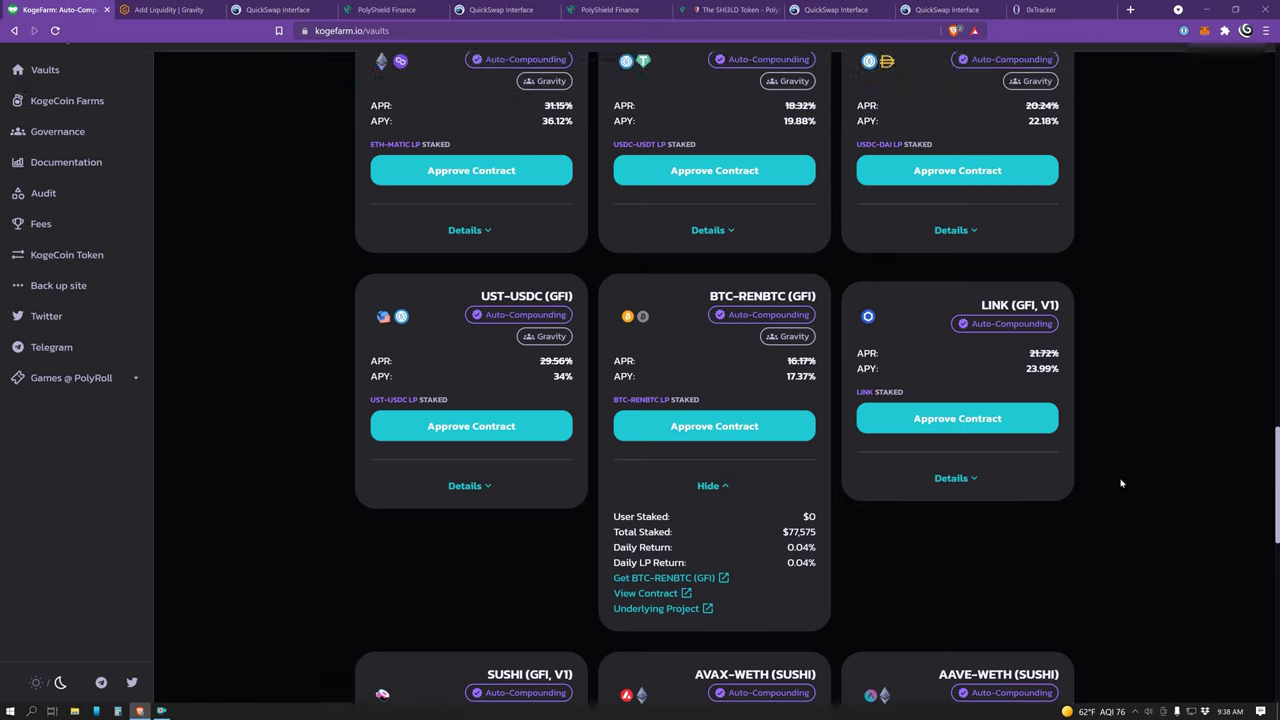
scroll(1240, 266, "up", 3)
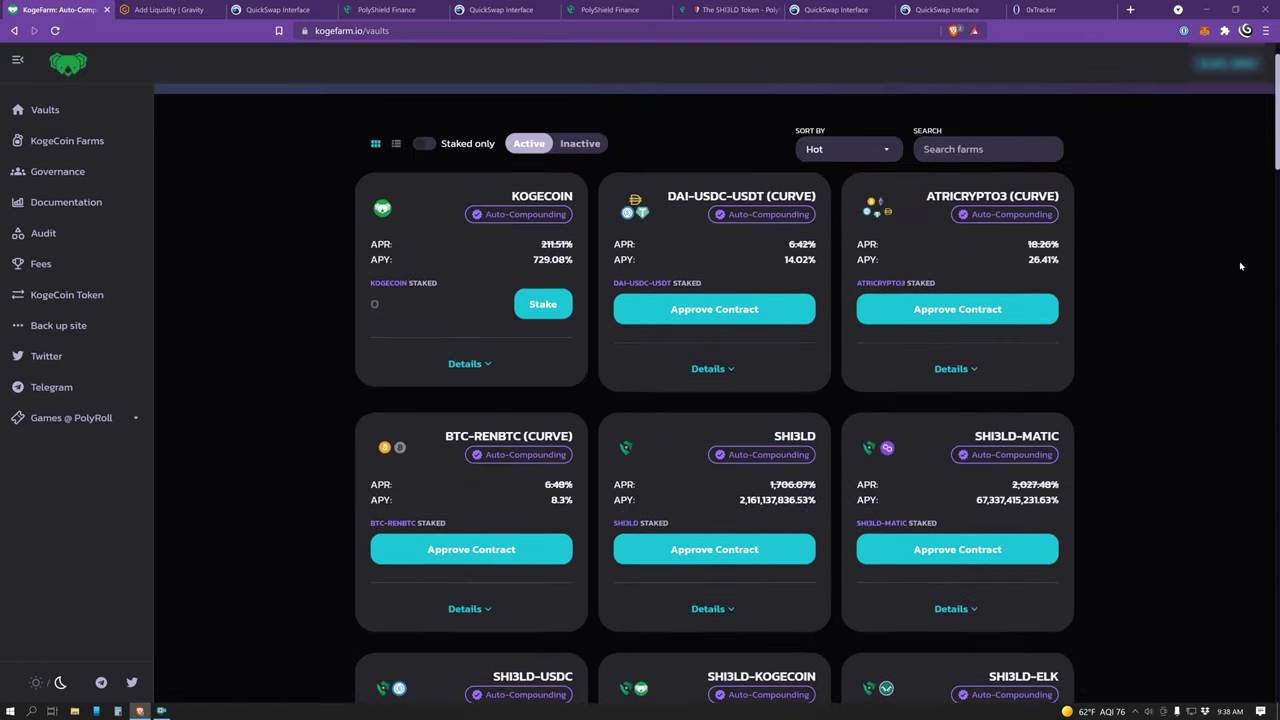
left_click(66, 140)
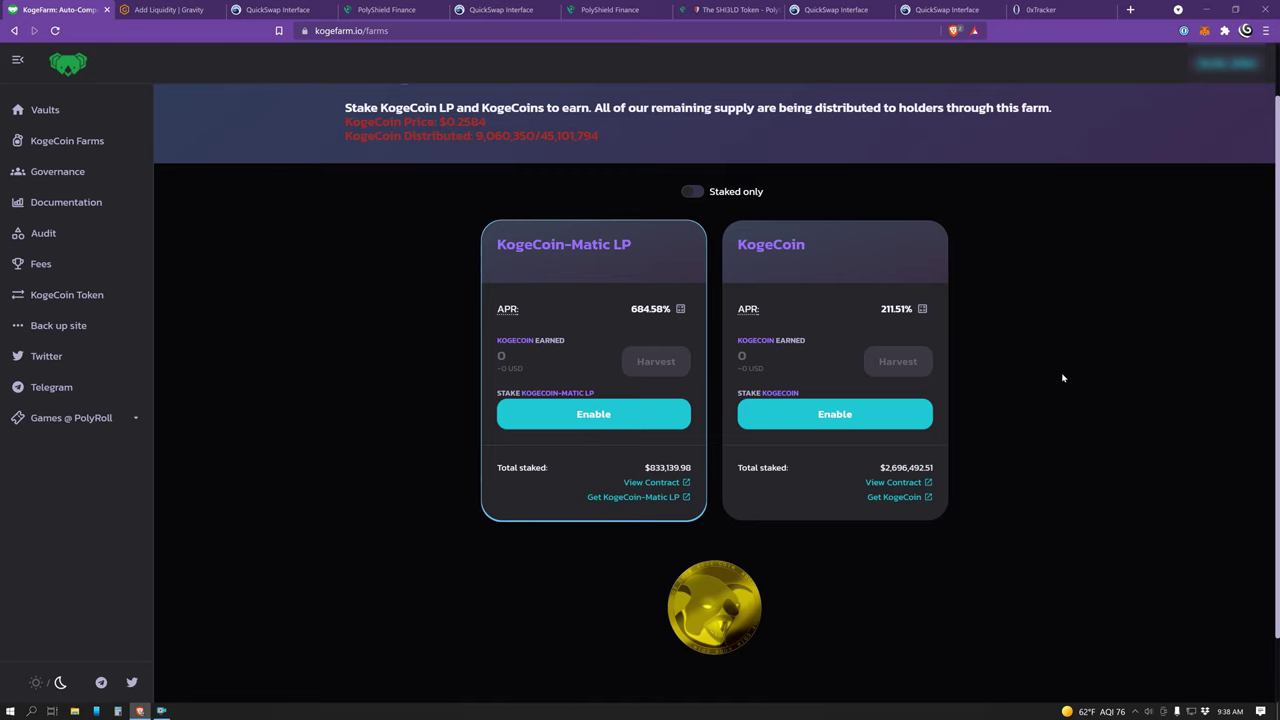
scroll(1111, 359, "up", 1)
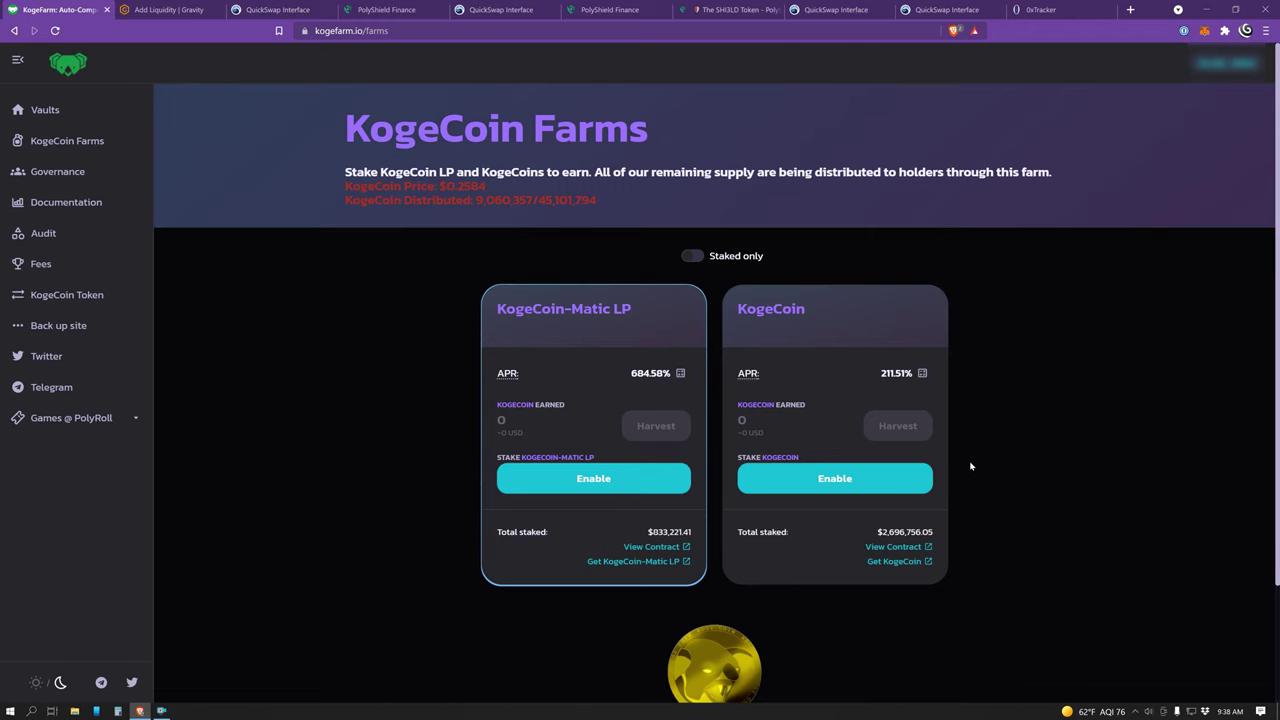
left_click(45, 110)
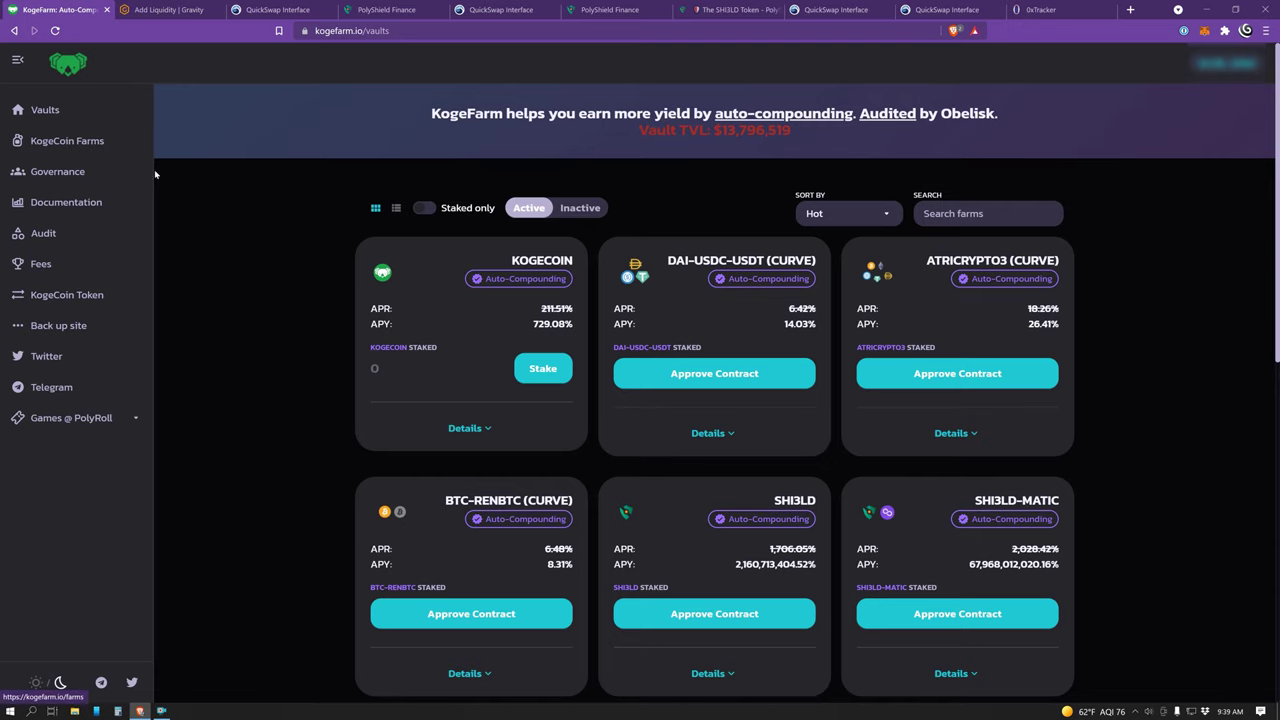
left_click(60, 142)
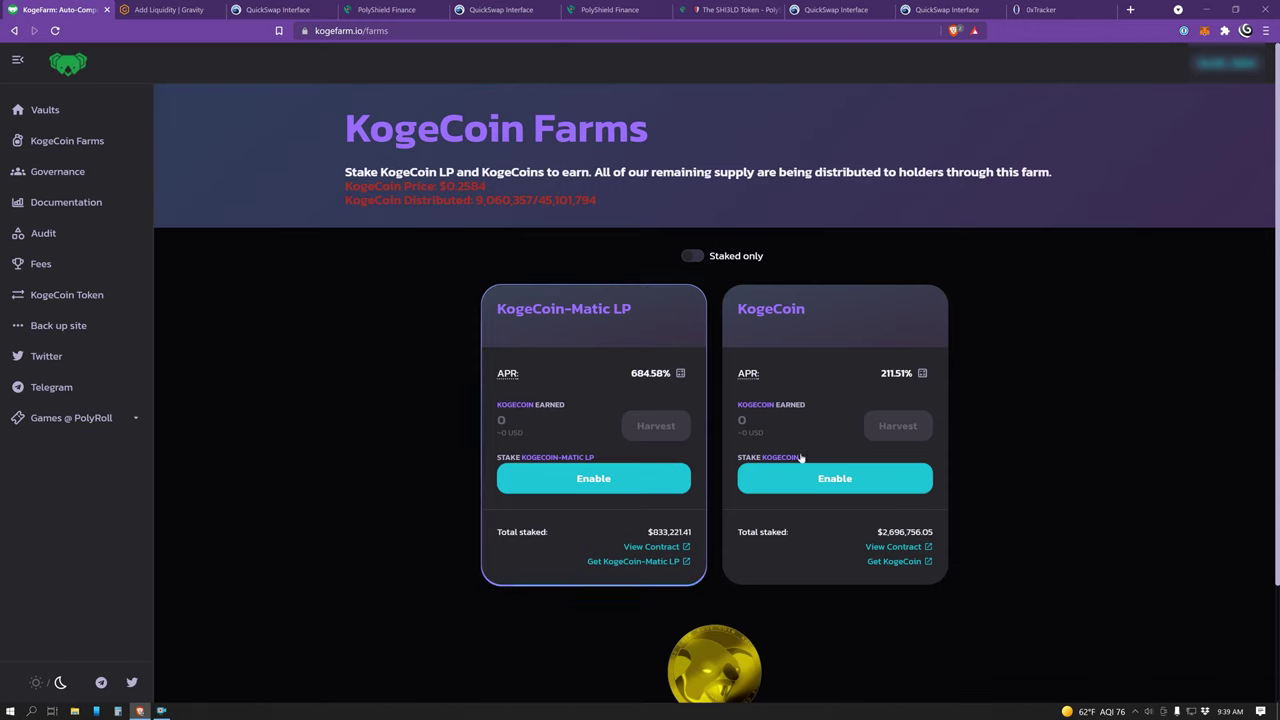
left_click(42, 108)
left_click(80, 140)
left_click(42, 109)
left_click(60, 140)
left_click(40, 110)
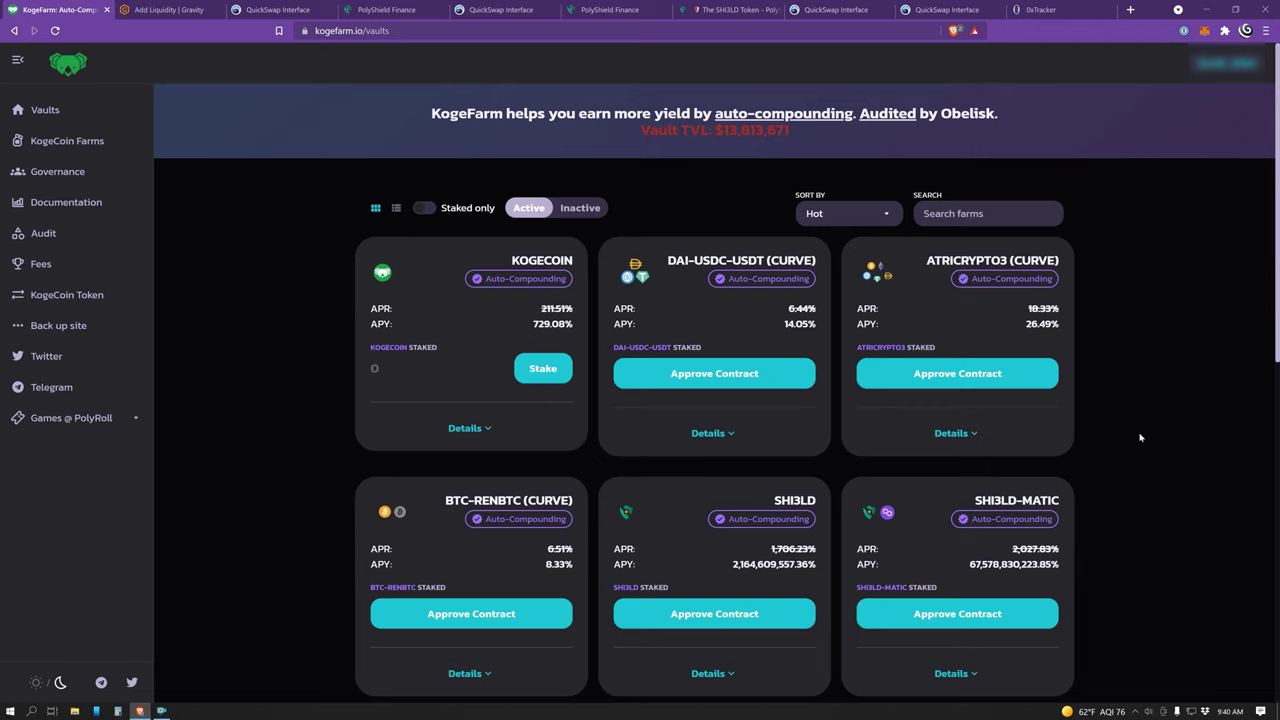
List all of KogeFarm's inactive vaults, with Staked only turned off.
left_click(585, 209)
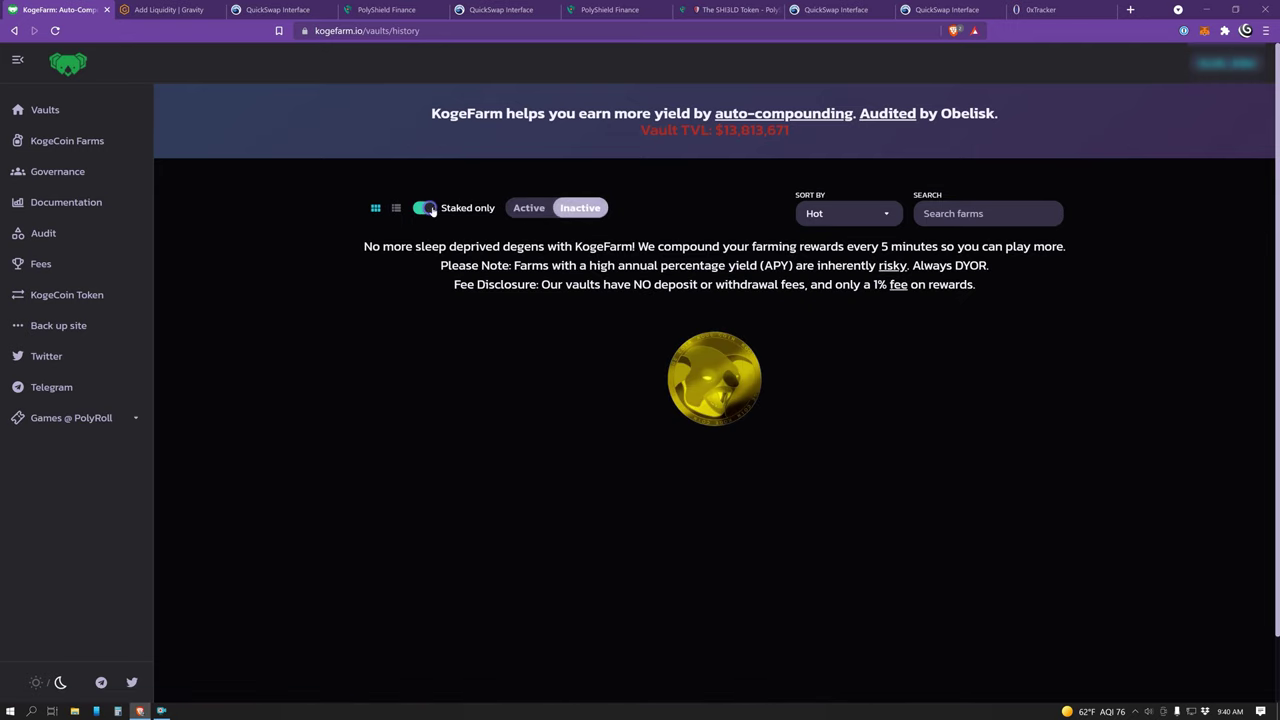
left_click(428, 208)
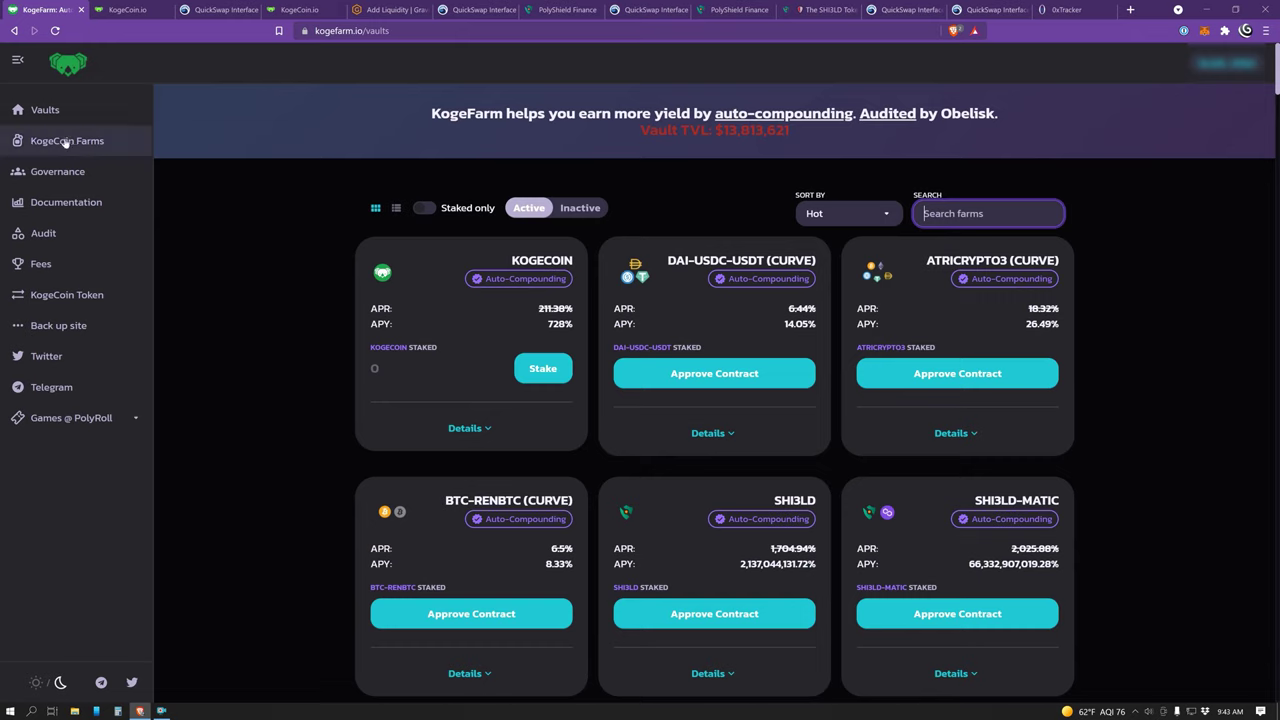
Open KogeCoin's Snapshot voting page and the 'Add Synapse Protocol' proposal.
left_click(80, 171)
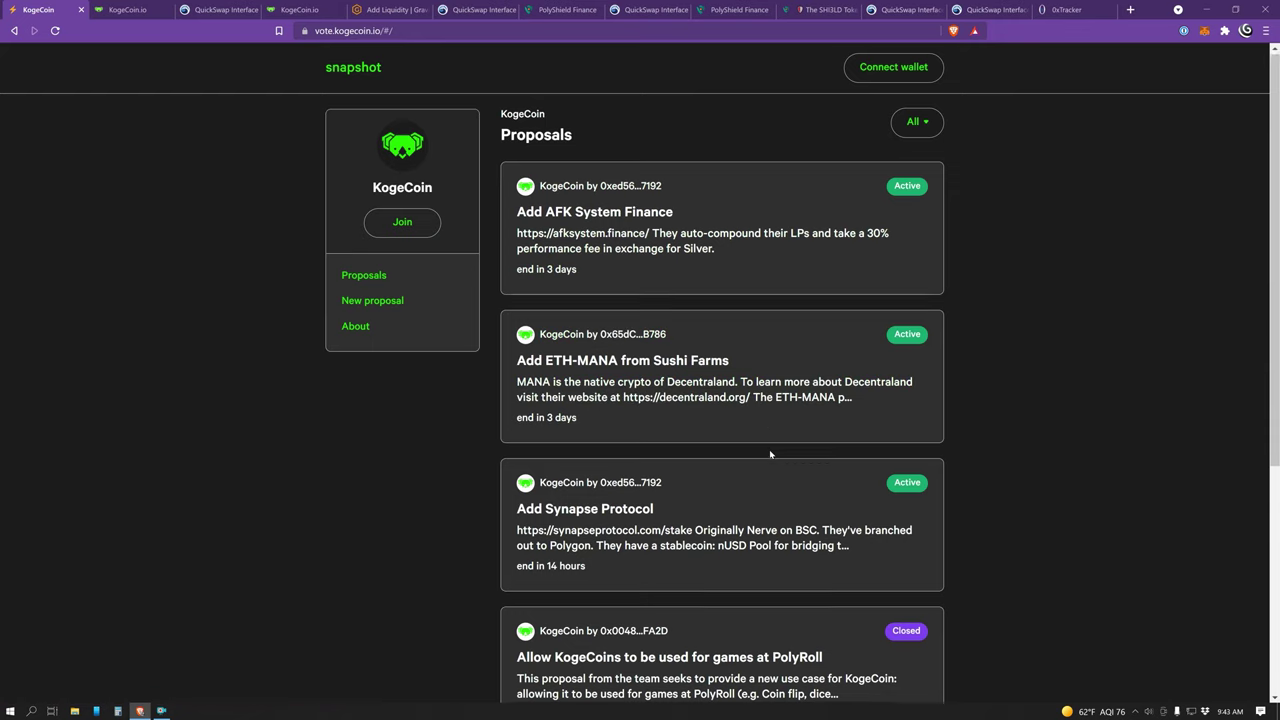
scroll(769, 449, "down", 1)
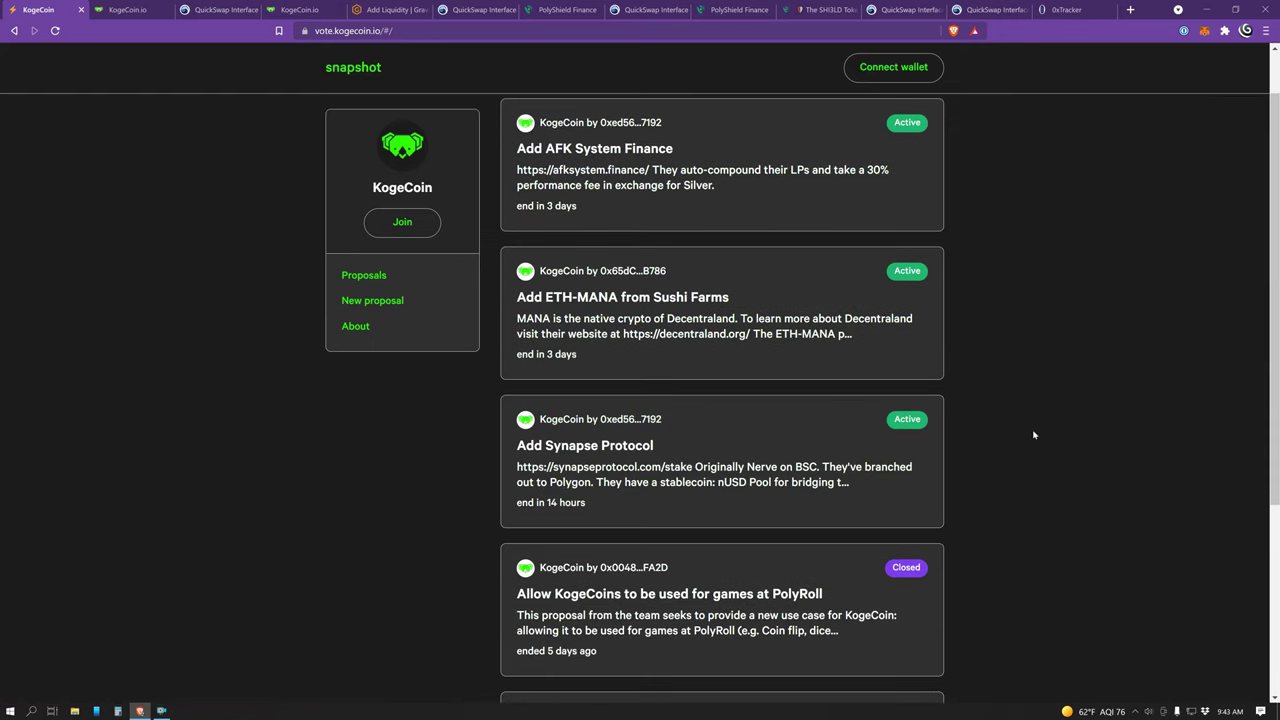
scroll(1018, 441, "down", 1)
scroll(1018, 441, "up", 2)
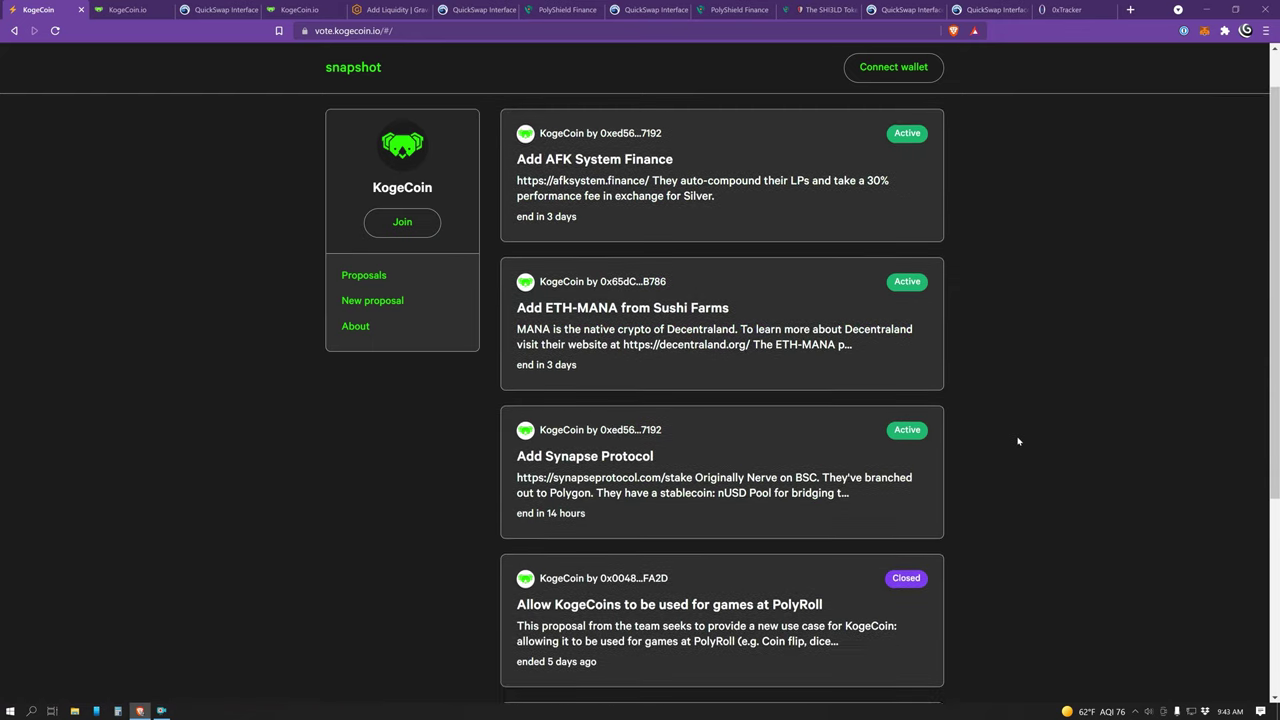
scroll(940, 420, "down", 3)
left_click(785, 318)
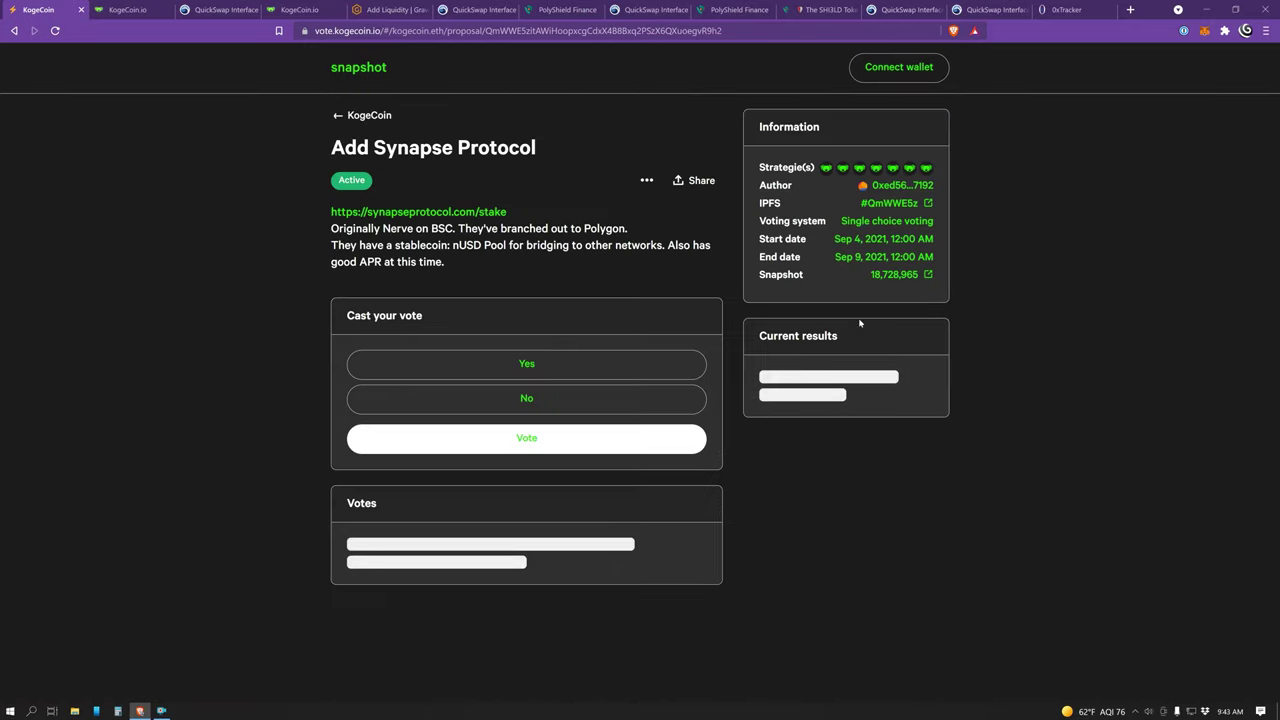
Choose Yes, connect the MetaMask wallet, then close the vote confirmation without voting.
left_click(543, 366)
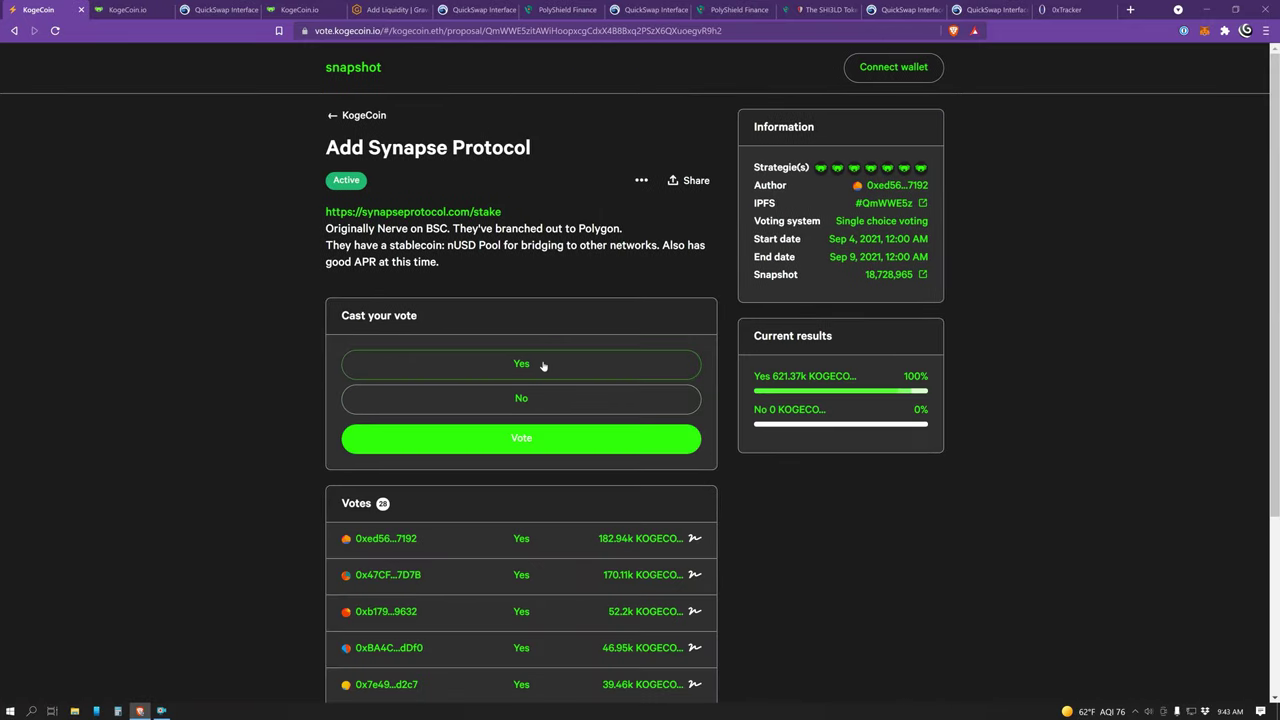
left_click(549, 438)
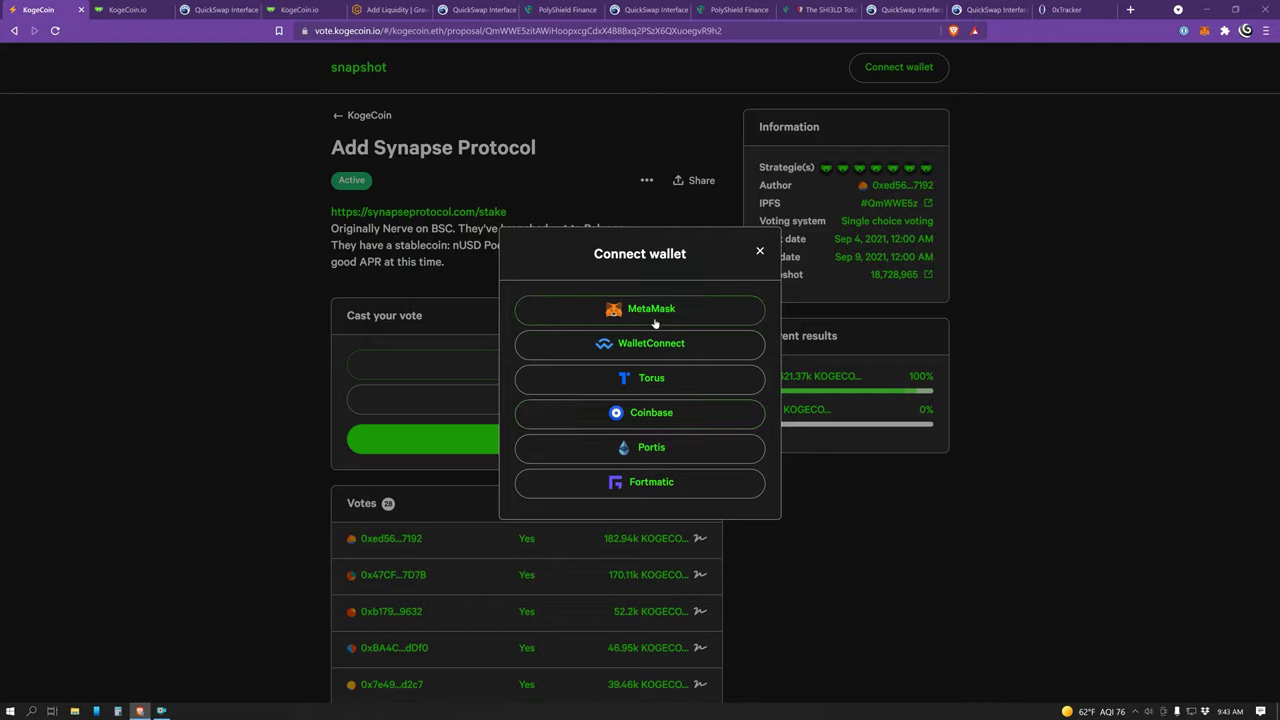
left_click(545, 310)
left_click(1220, 372)
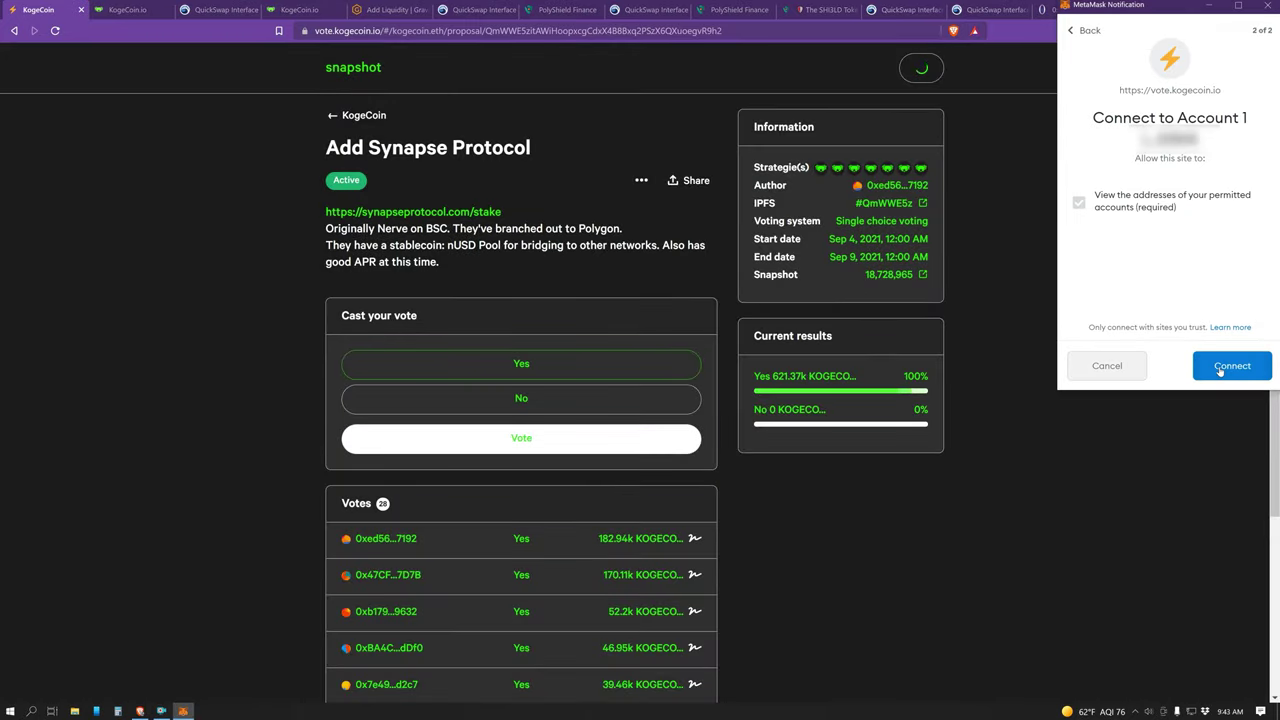
left_click(1220, 372)
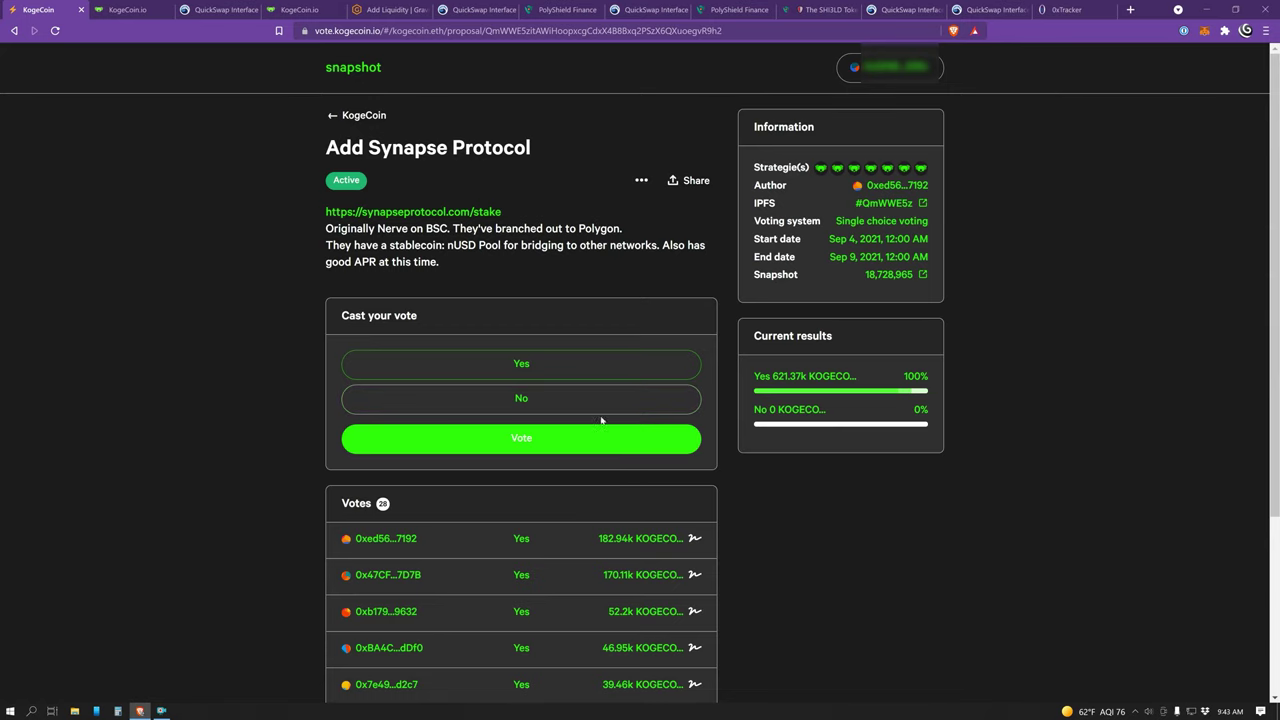
left_click(531, 450)
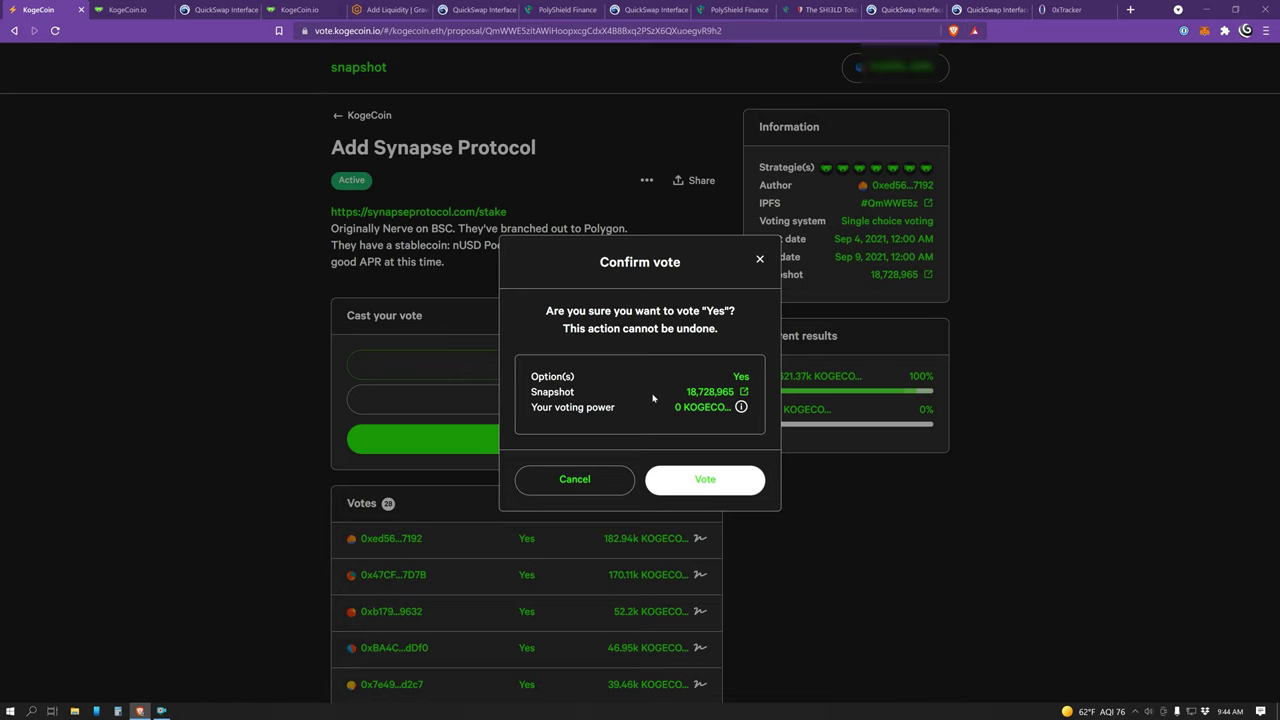
left_click(759, 260)
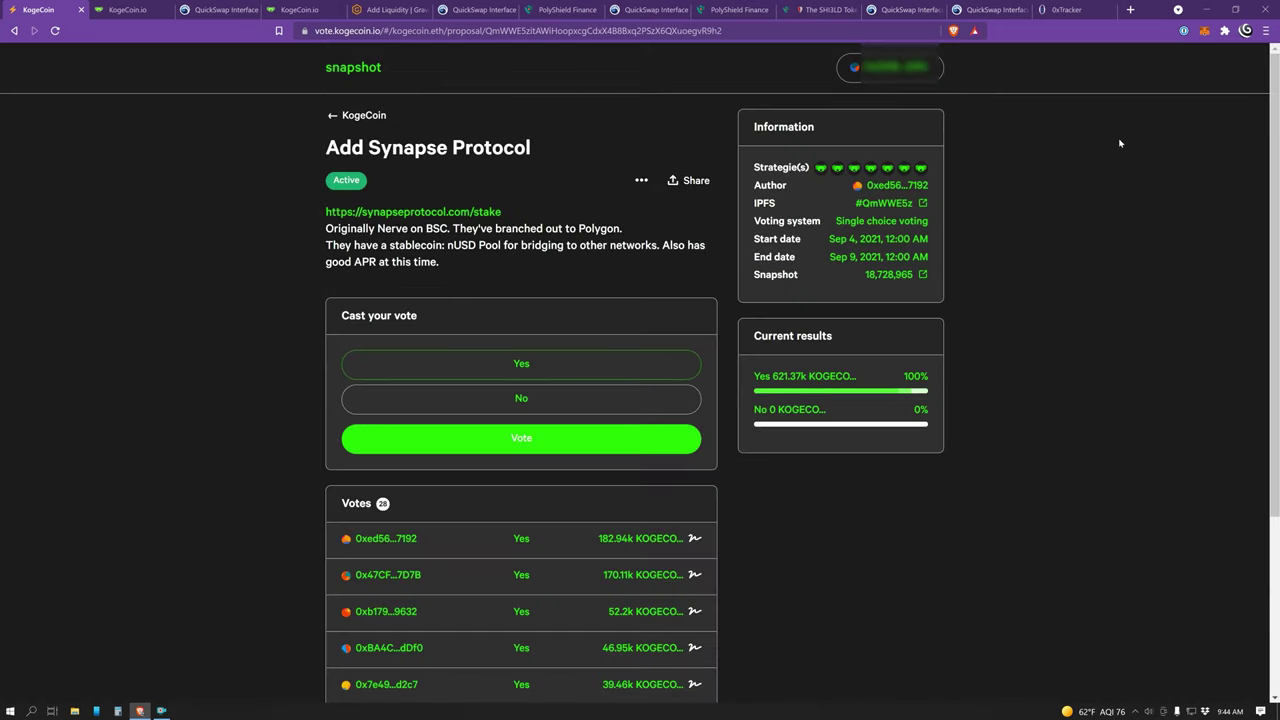
Open the Governance page of the KogeFarm GitBook documentation.
key("ctrl+Tab")
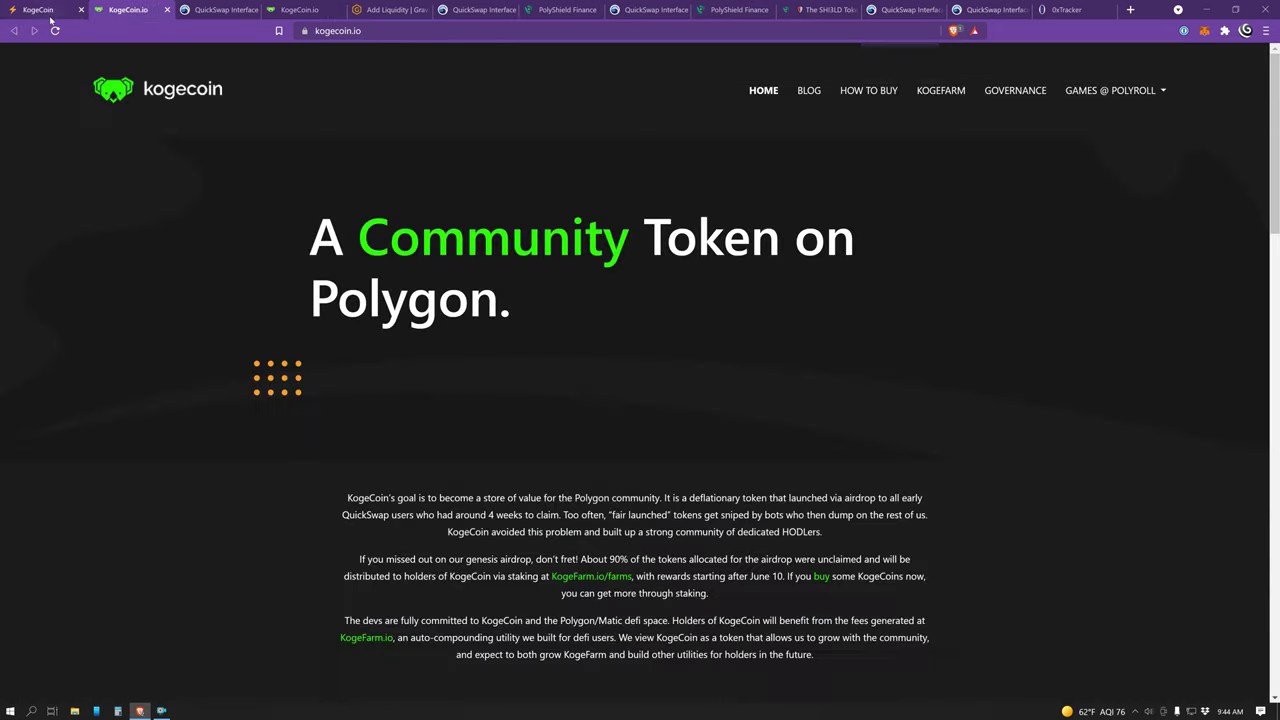
key("ctrl+shift+Tab")
left_click(407, 32)
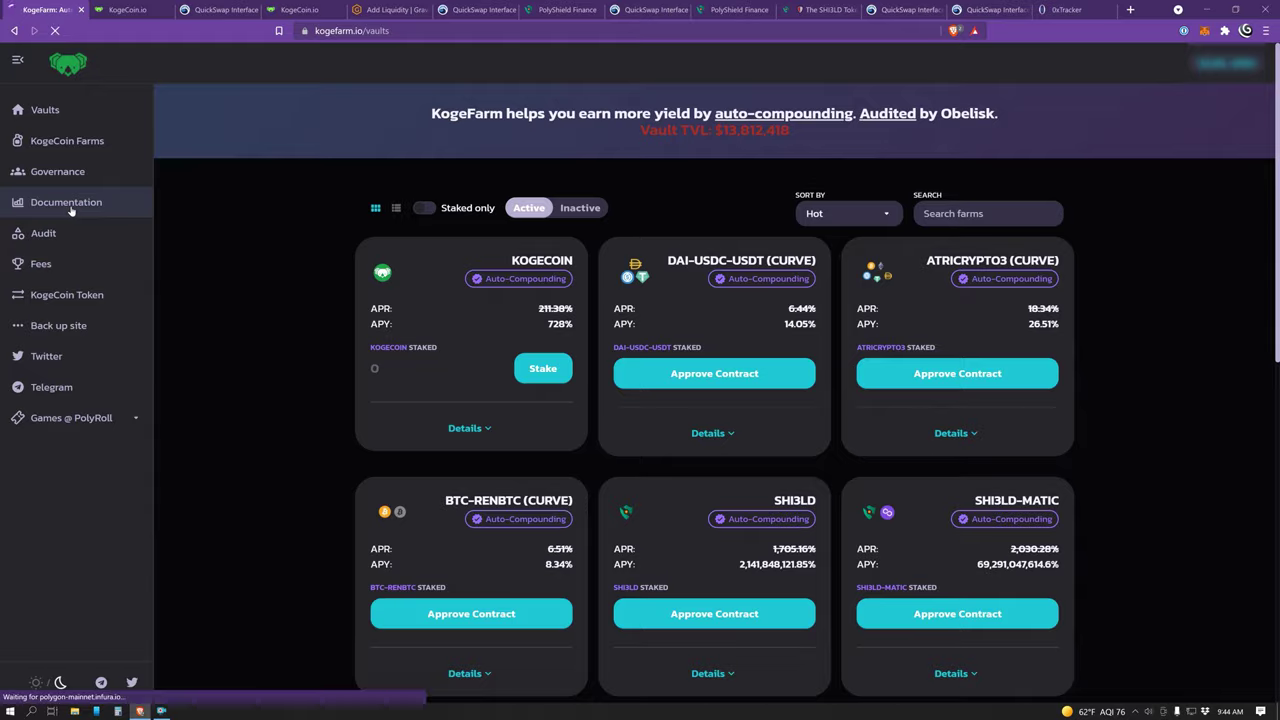
left_click(70, 204)
left_click(244, 248)
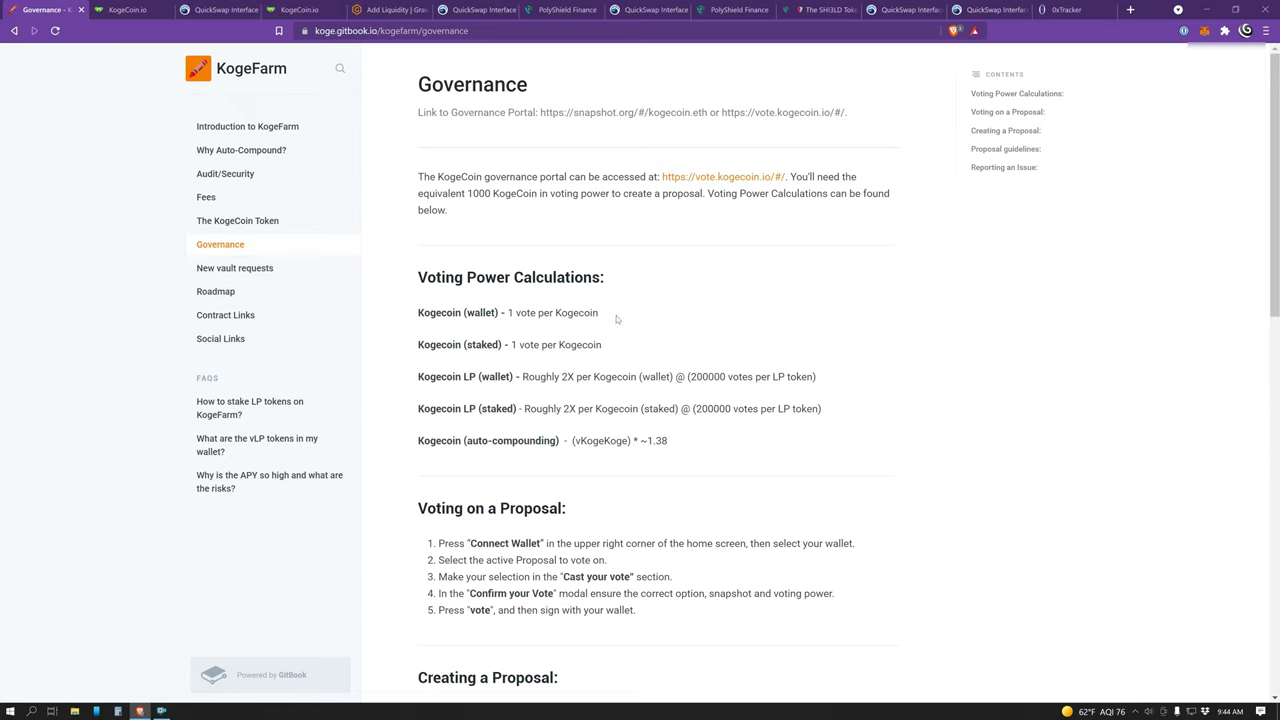
Highlight the wallet Kogecoin and Kogecoin LP (wallet) voting power lines.
left_click_drag(614, 318, 486, 314)
left_click(628, 320)
left_click_drag(413, 379, 482, 378)
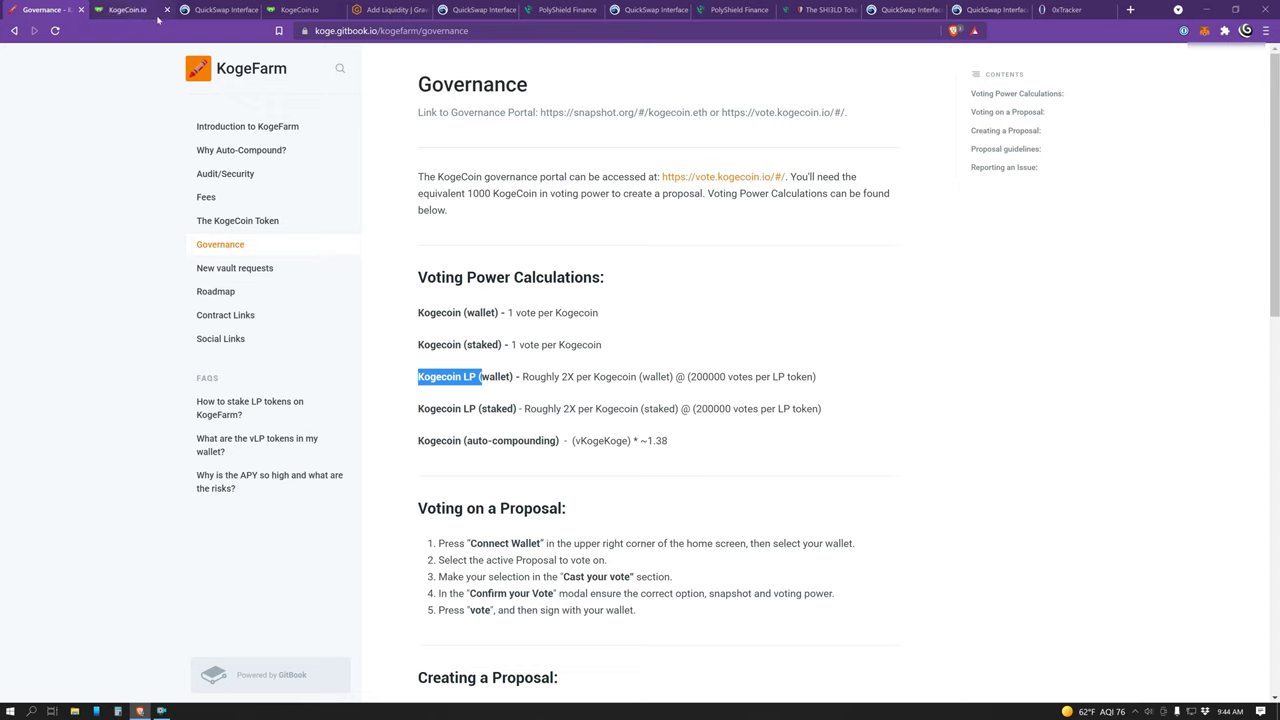
Load kogefarm.io in the KogeCoin homepage tab.
left_click(127, 9)
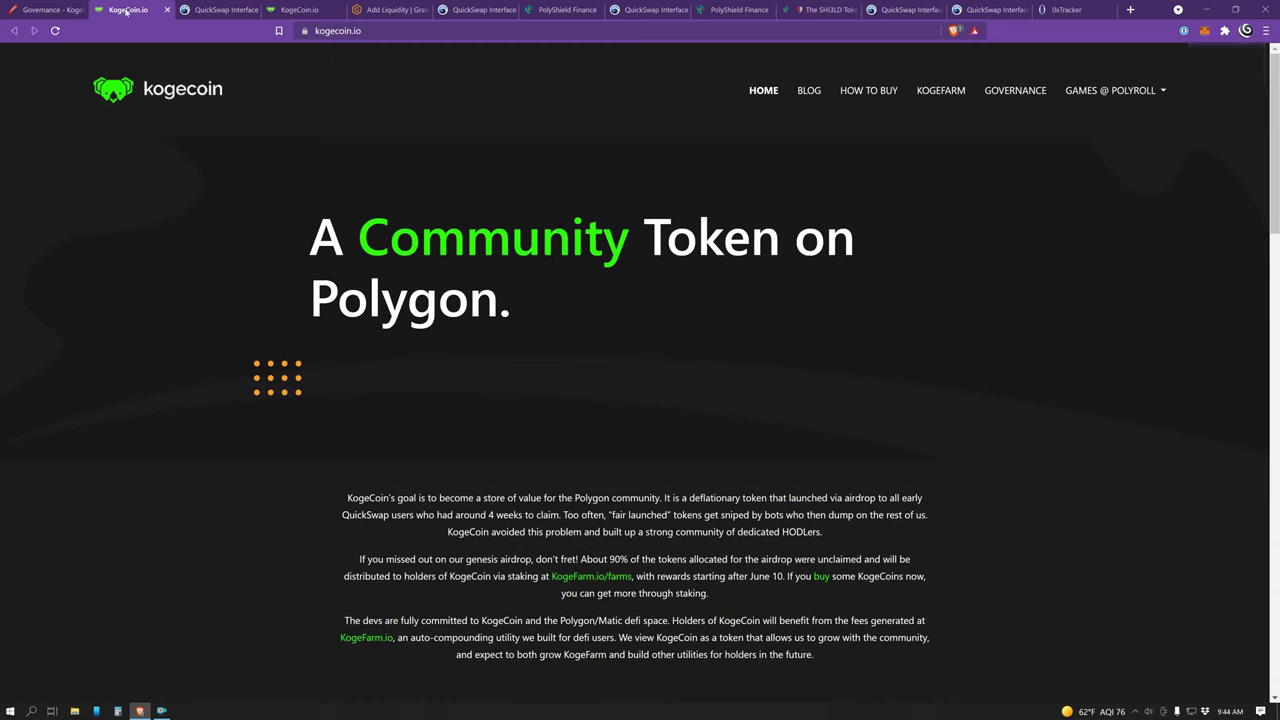
left_click(369, 30)
type("koge")
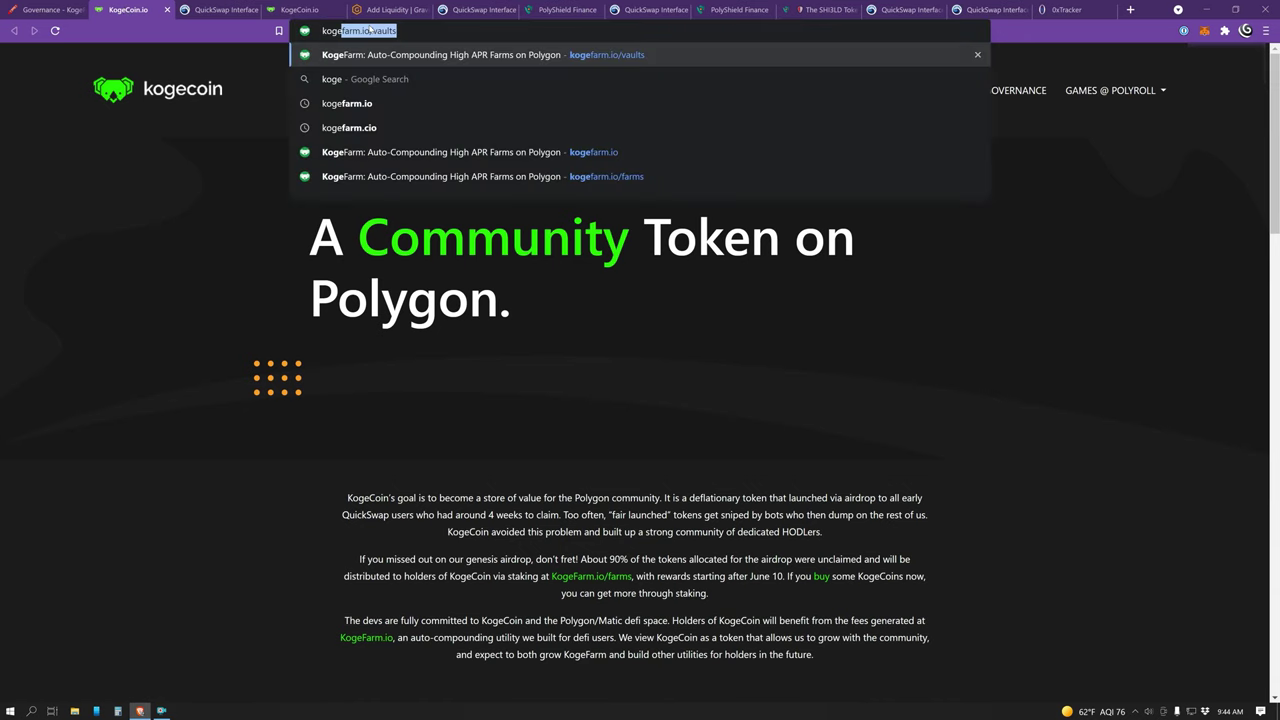
key("Return")
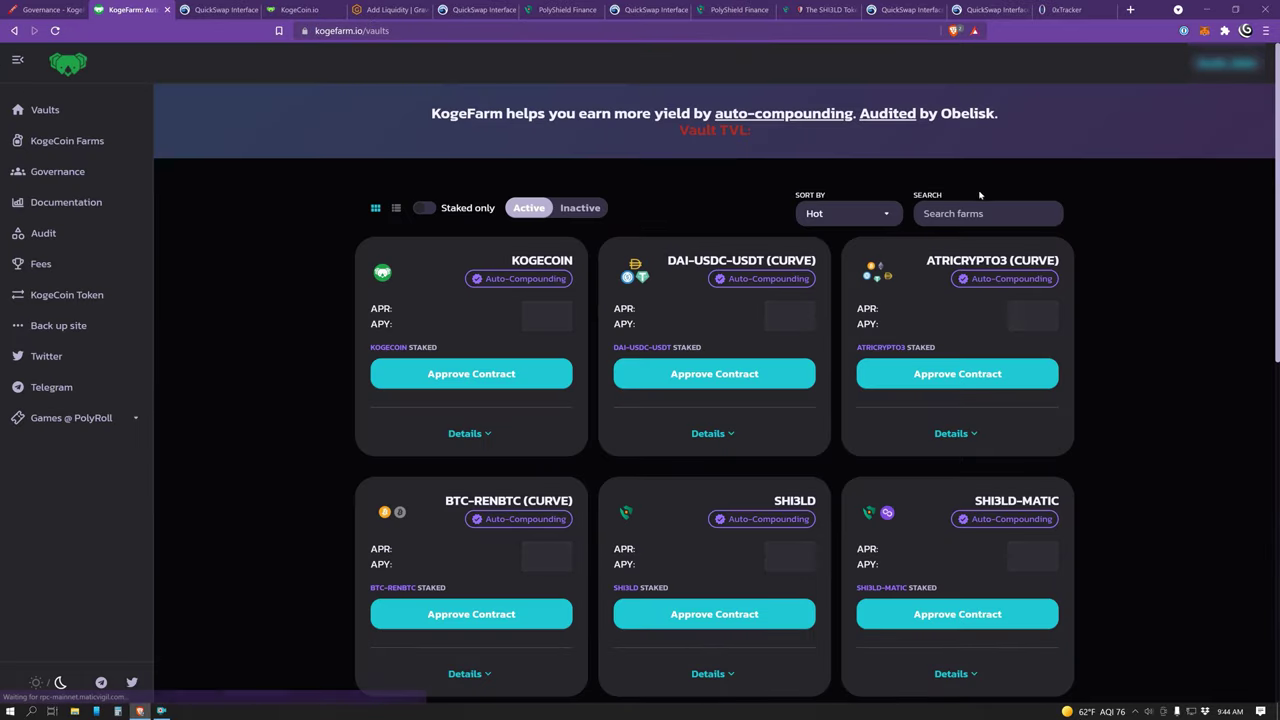
Search the vaults for 'koge', open KogeCoin Farms, then return to the full vaults list.
left_click(980, 213)
type("koge")
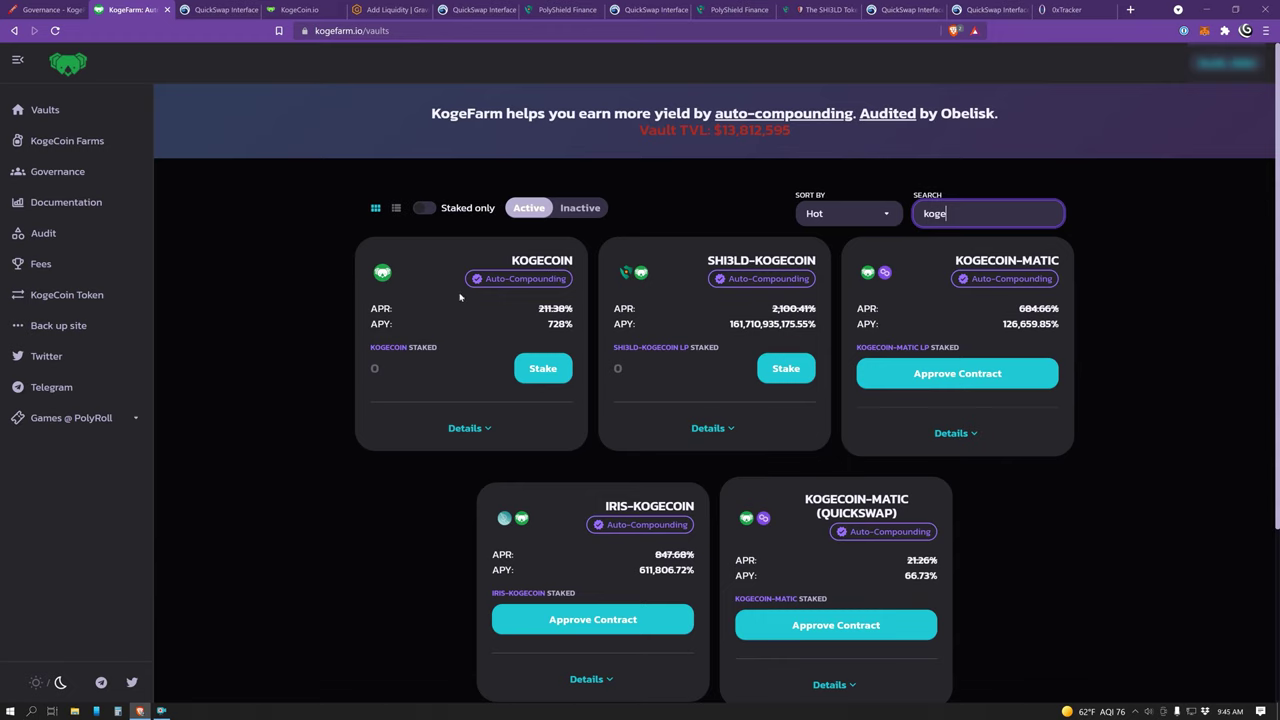
left_click(70, 144)
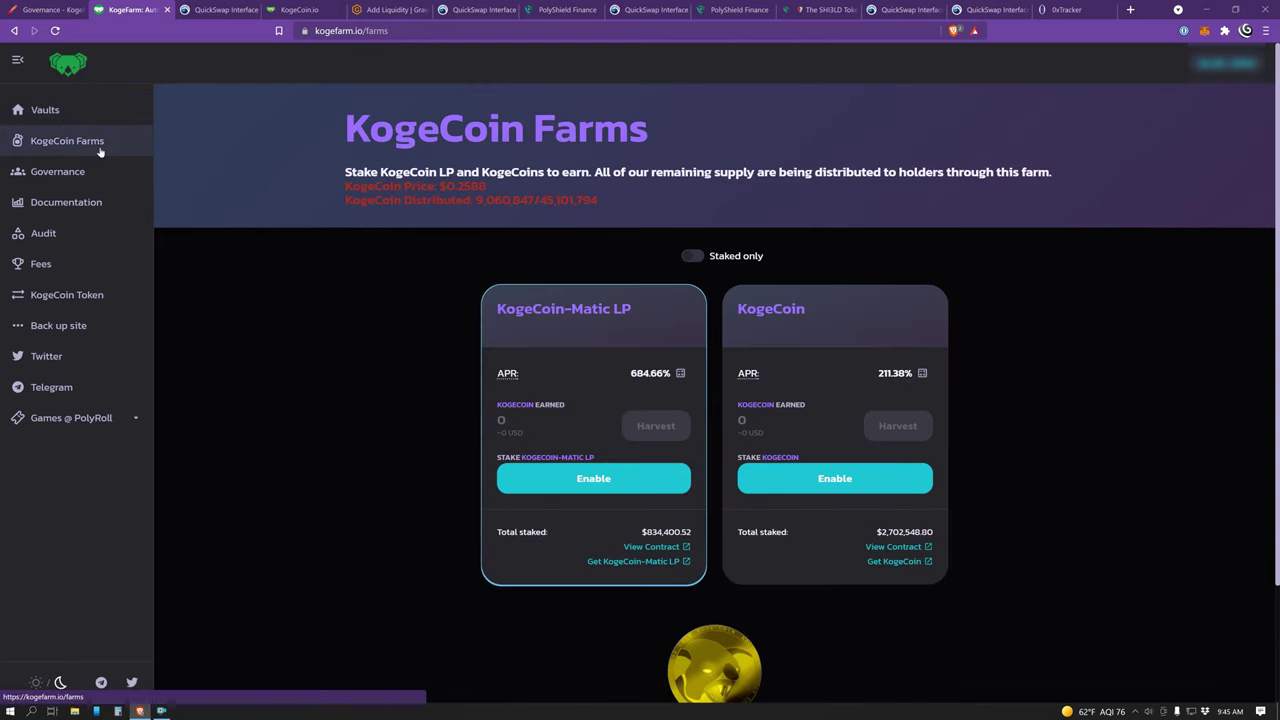
left_click(44, 110)
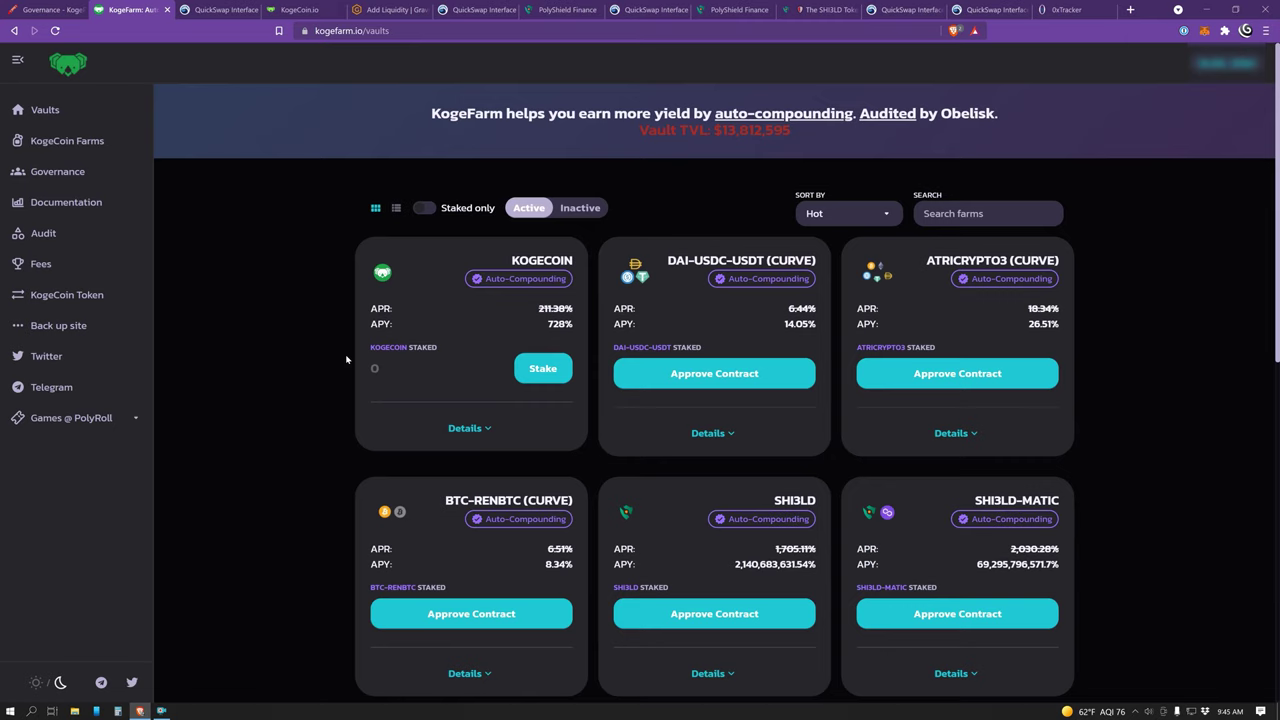
Review KogeCoin tokenomics: 50,000,000 max supply, 13,701,493 circulating, 257,559 burned, then revisit KogeCoin Farms.
left_click(69, 304)
scroll(319, 414, "down", 10)
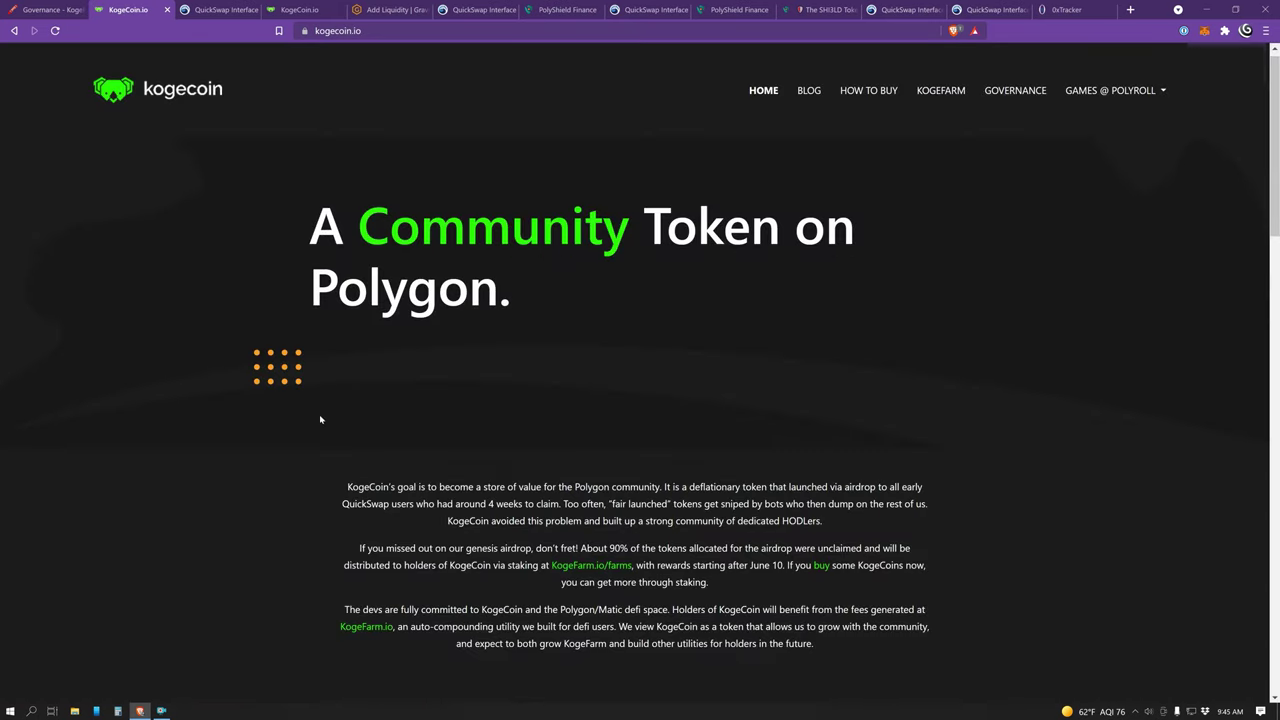
scroll(240, 432, "down", 2)
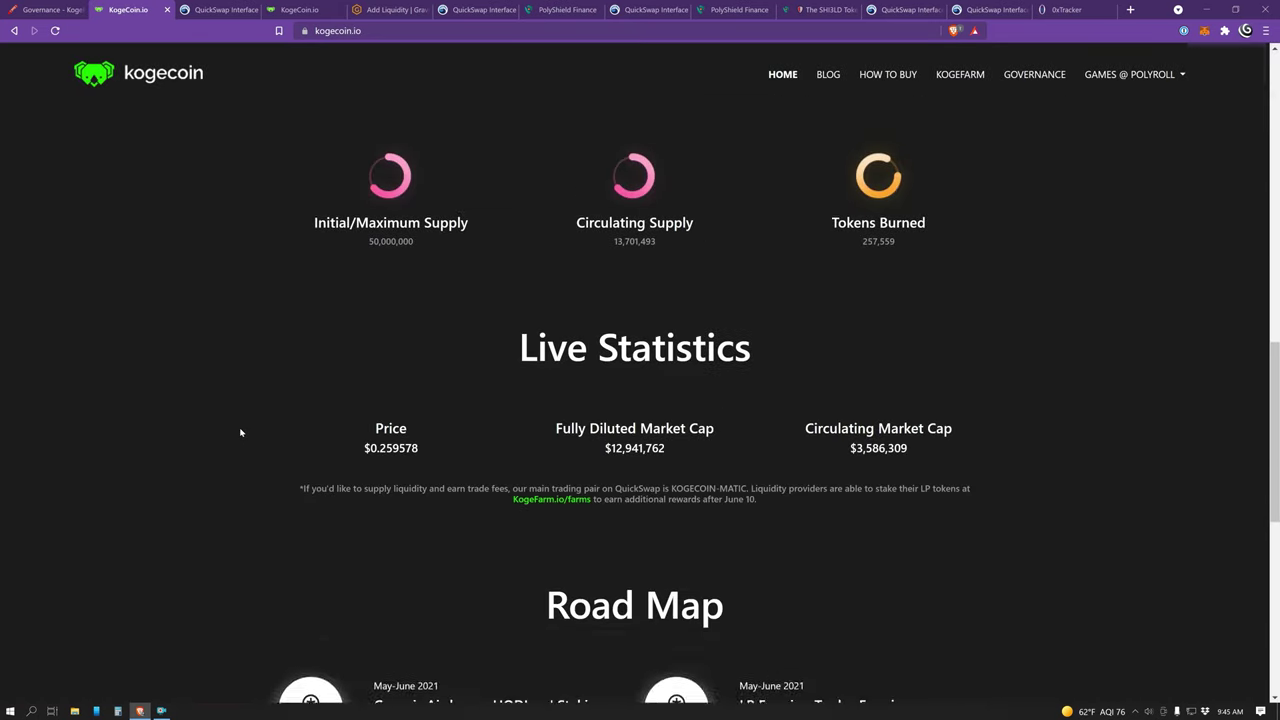
scroll(240, 432, "up", 1)
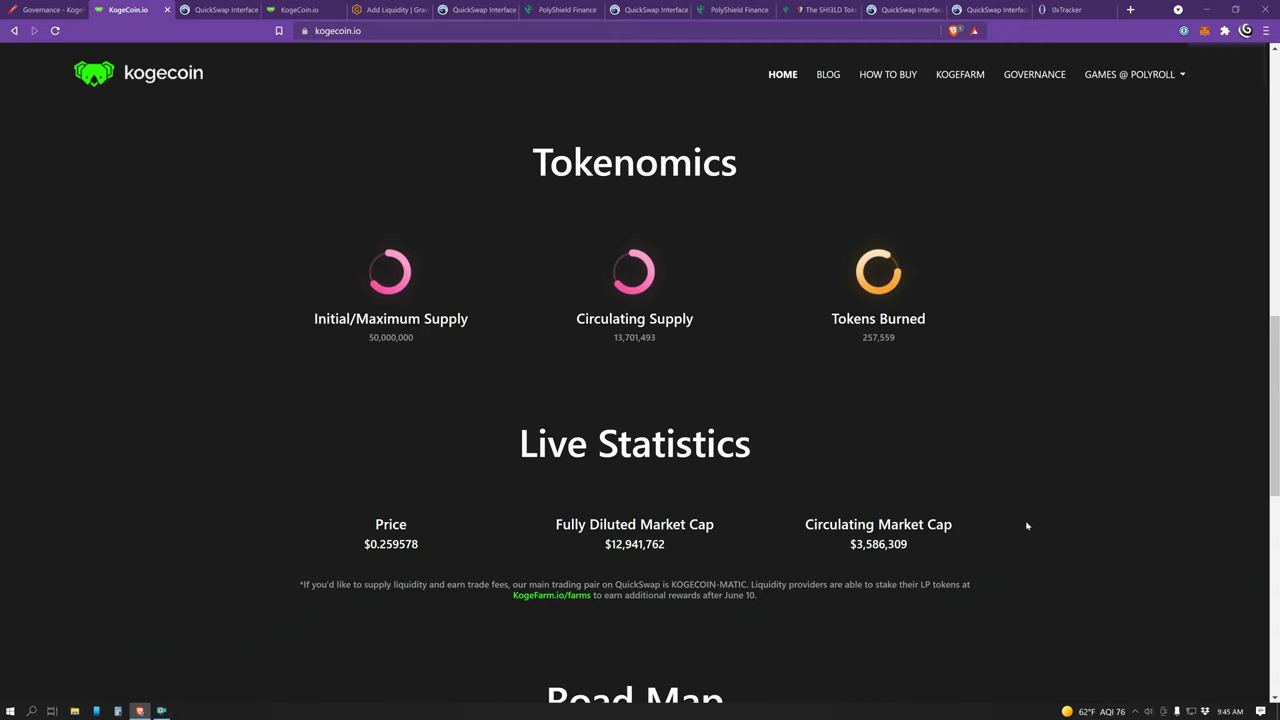
scroll(1026, 525, "up", 5)
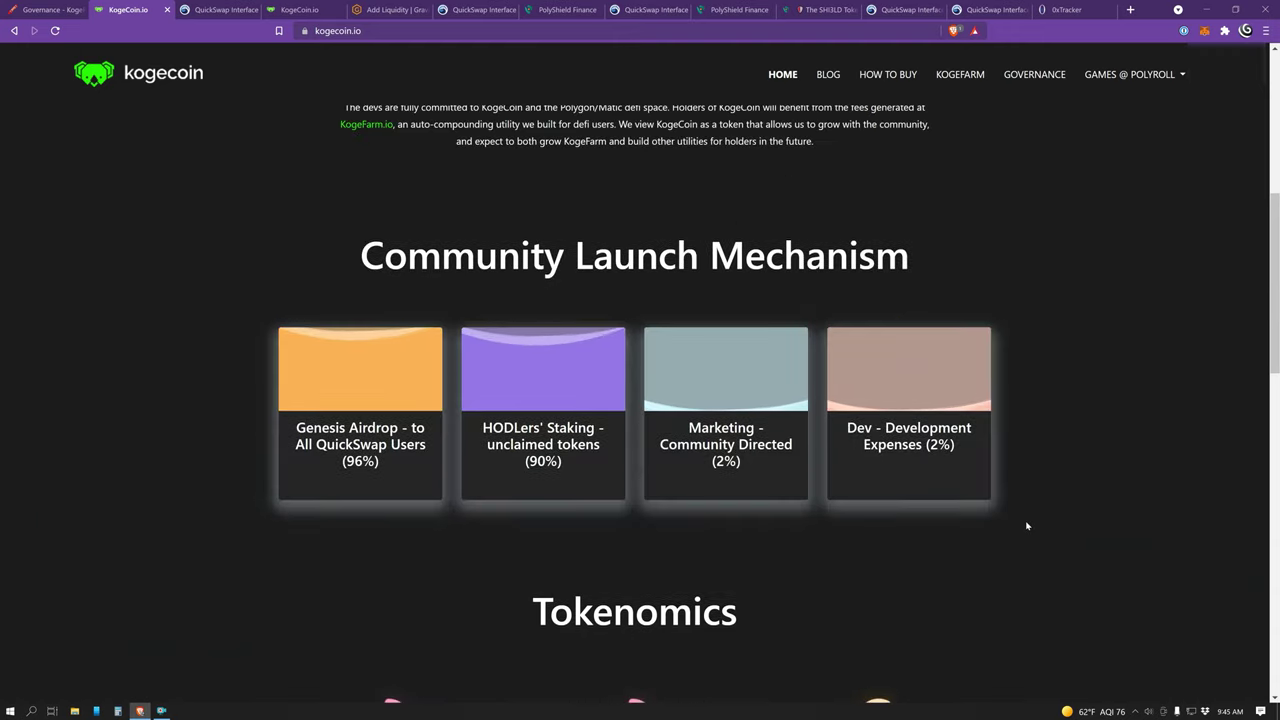
scroll(1026, 525, "down", 1)
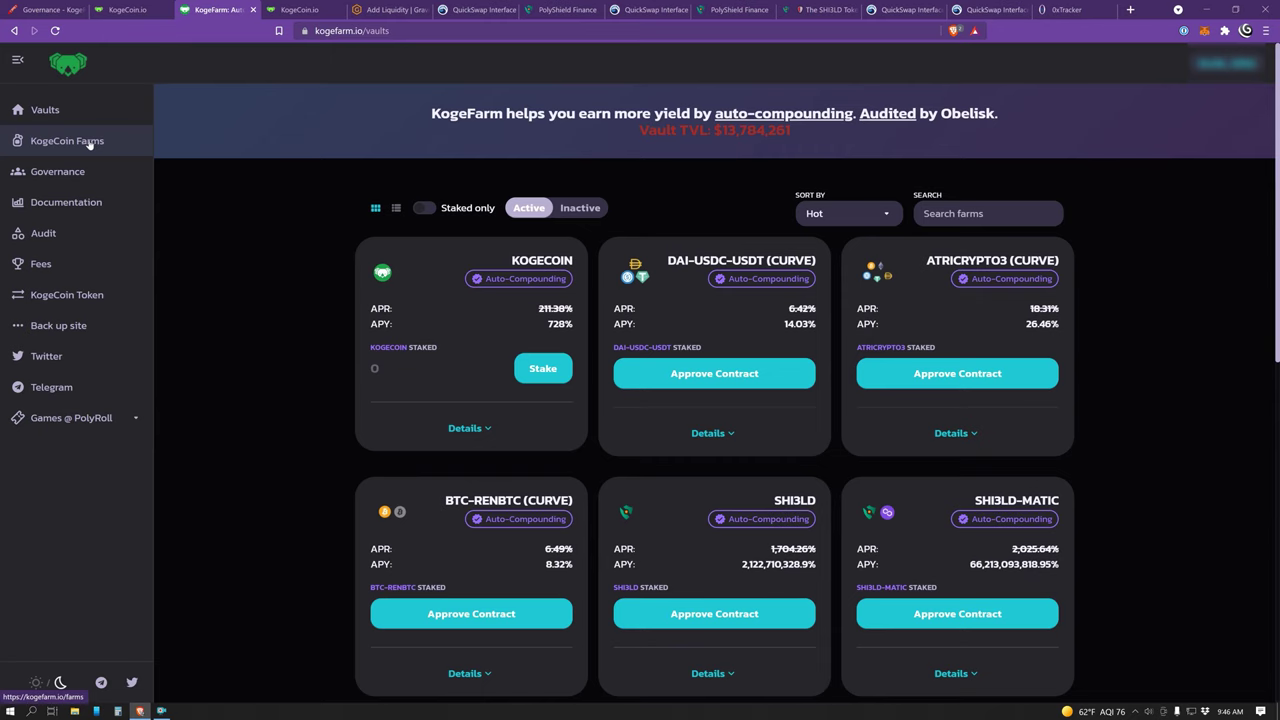
left_click(86, 140)
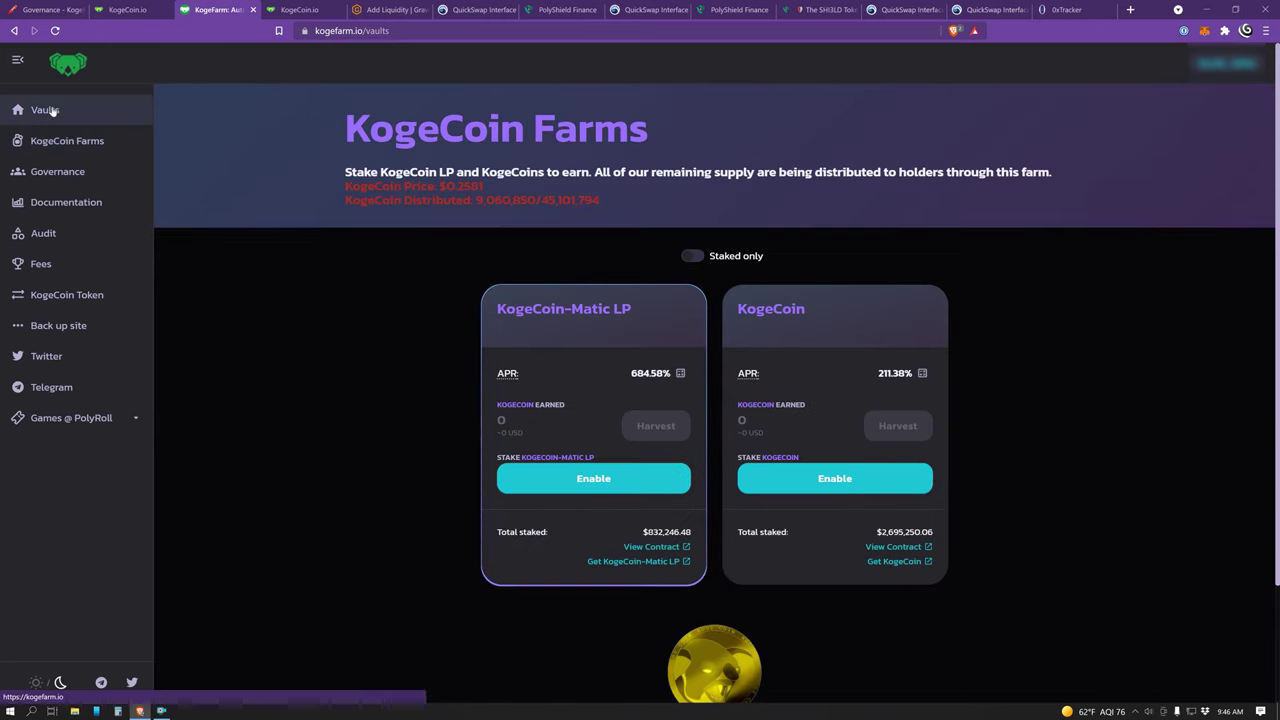
Revisit Vaults, reopen KogeCoin Farms, and highlight the KogeCoin Distributed figure.
left_click(75, 110)
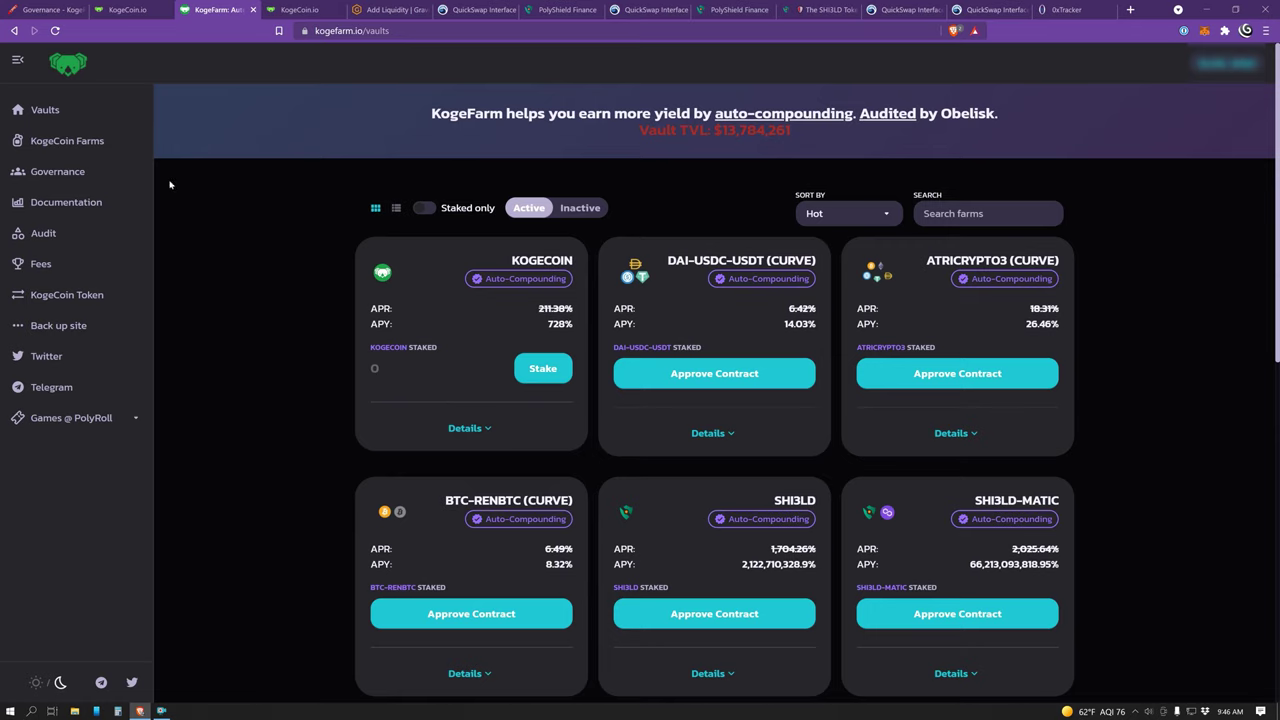
left_click(67, 142)
left_click_drag(345, 200, 607, 205)
left_click(538, 205)
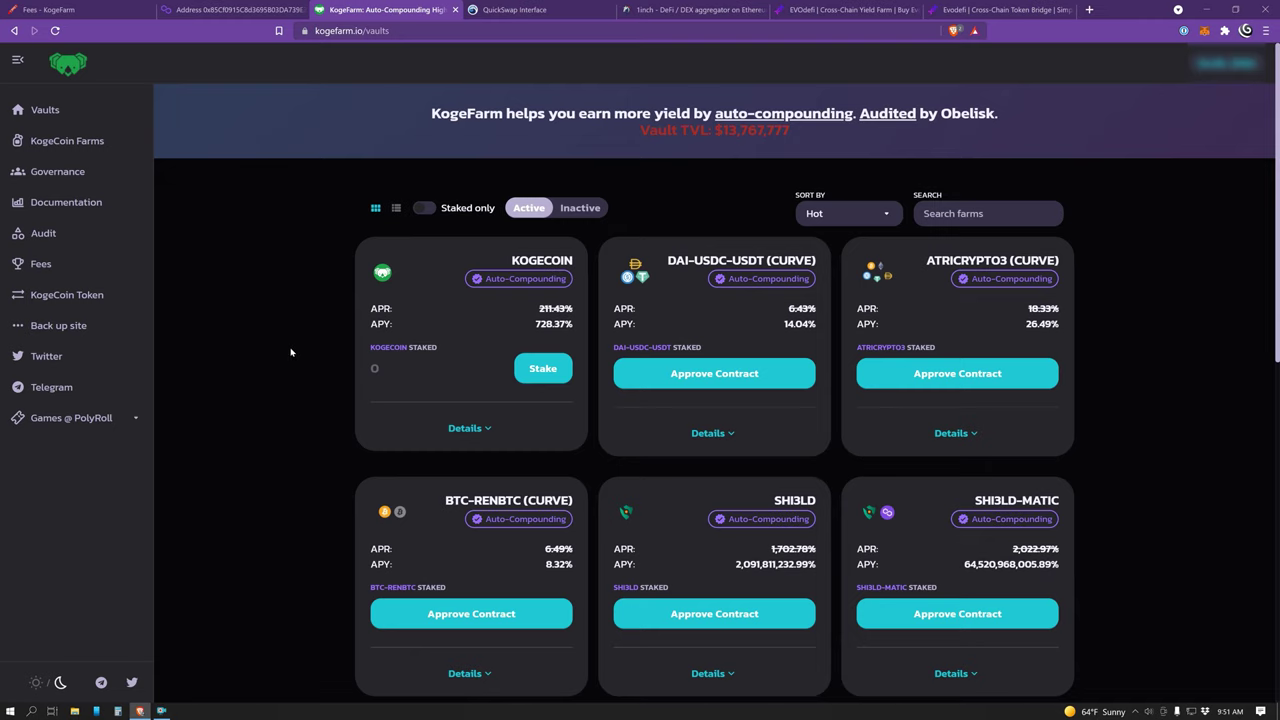
Expand the KOGECOIN and DAI-USDC-USDT vault details.
left_click(483, 429)
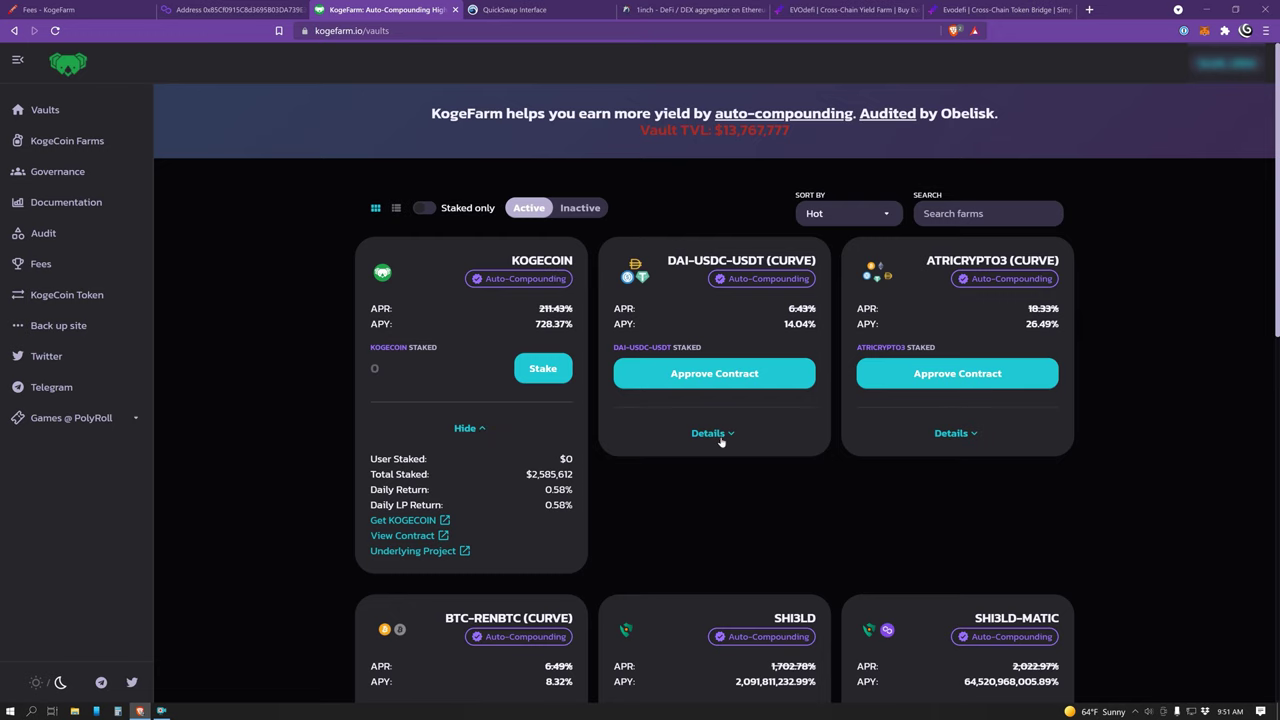
scroll(885, 487, "down", 2)
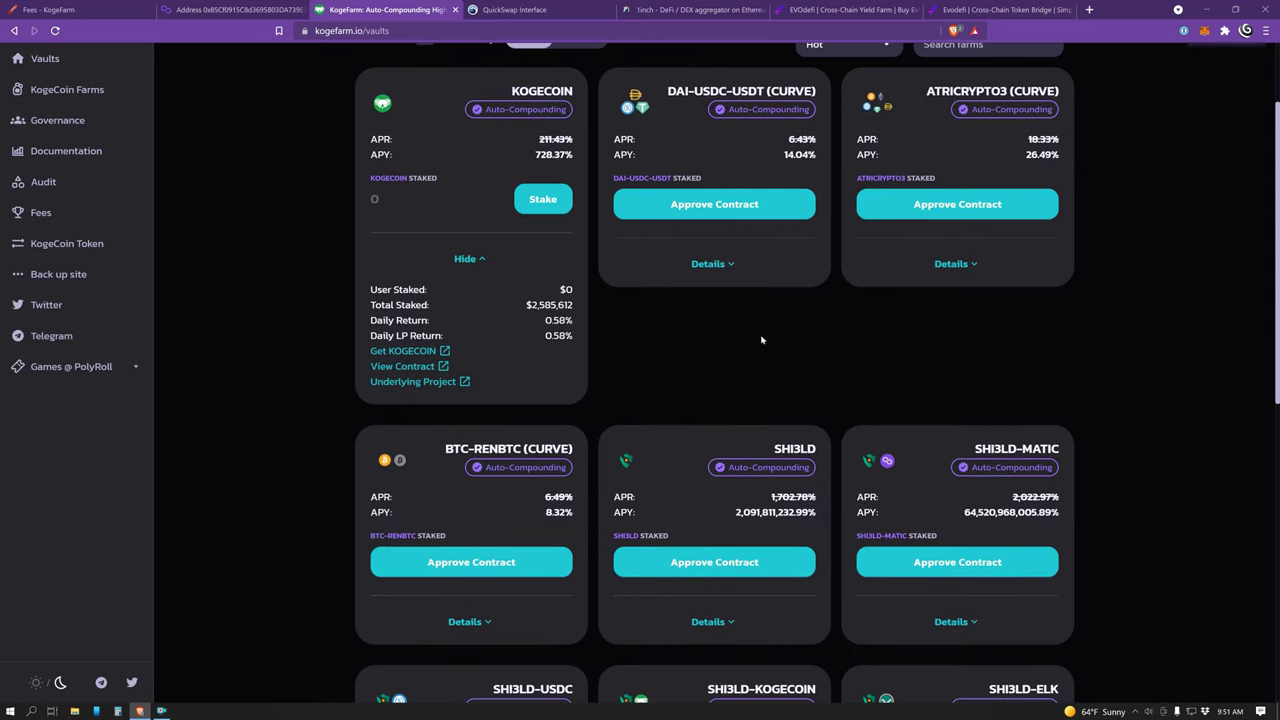
left_click(716, 266)
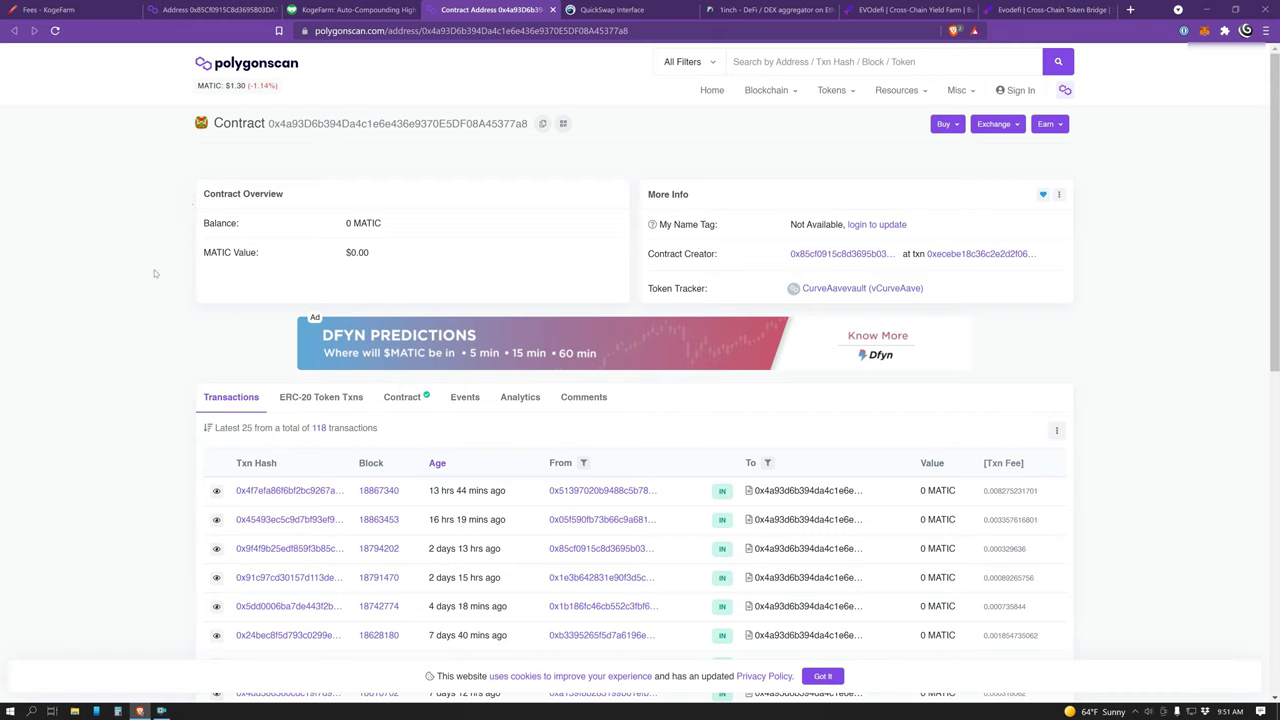
scroll(142, 368, "down", 2)
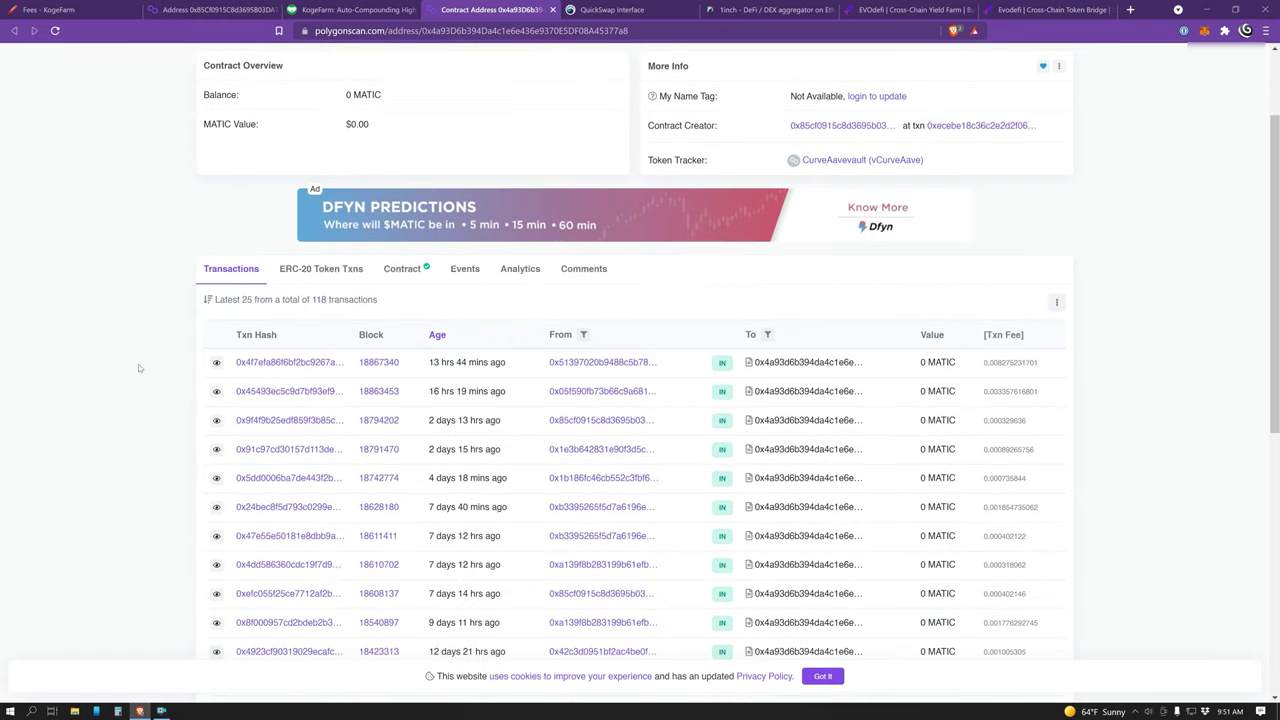
View the CurveAavevault contract's verified vaultBase source code on Polygonscan.
left_click(406, 270)
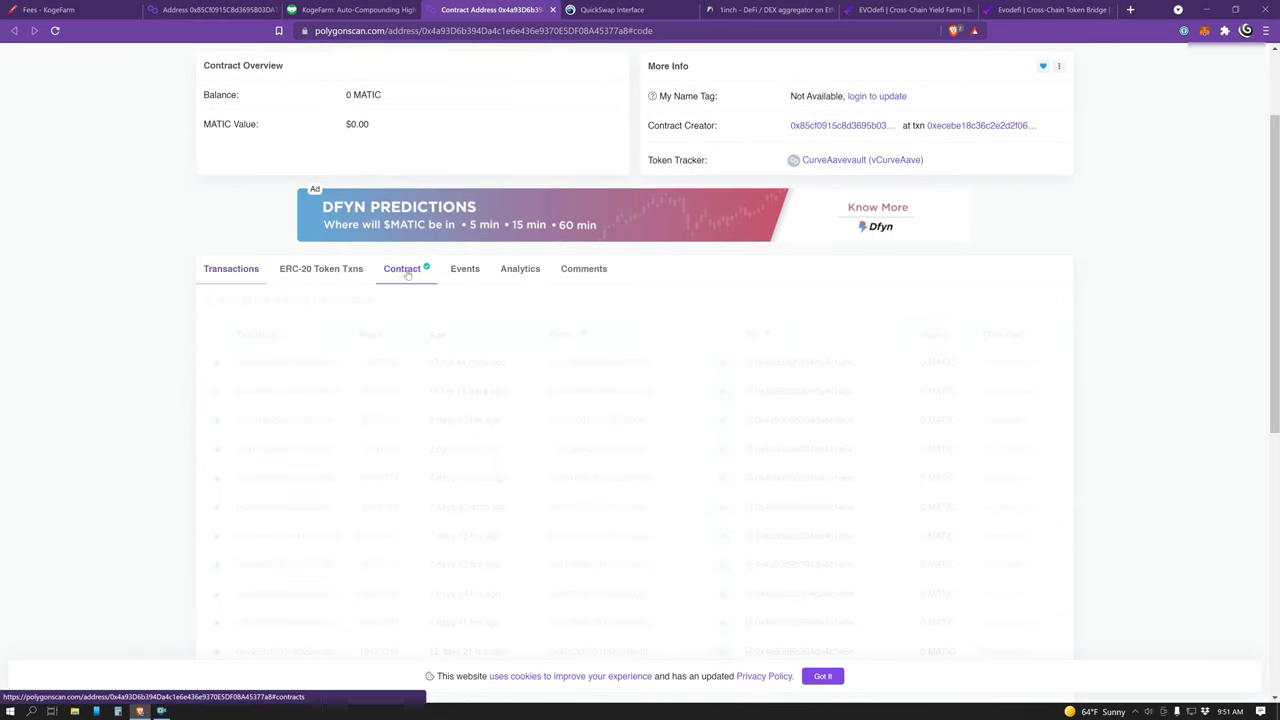
scroll(115, 456, "down", 4)
scroll(423, 367, "down", 15)
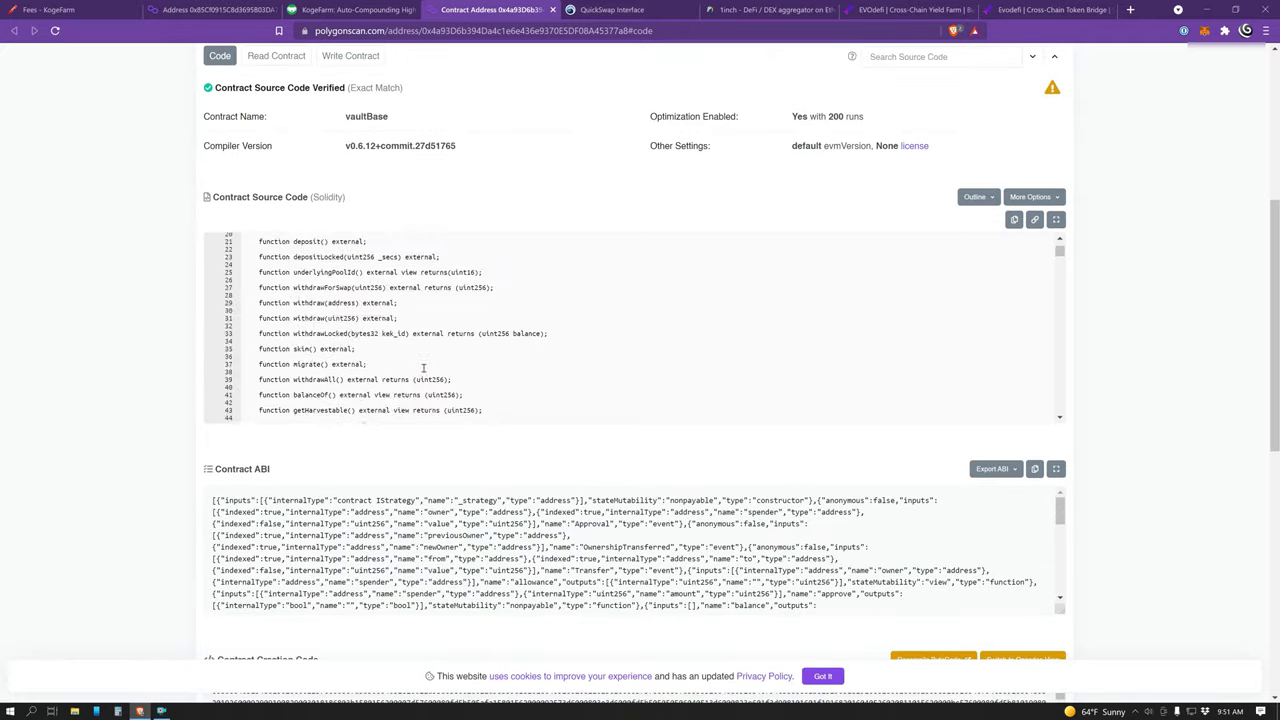
scroll(423, 367, "up", 3)
scroll(145, 366, "up", 4)
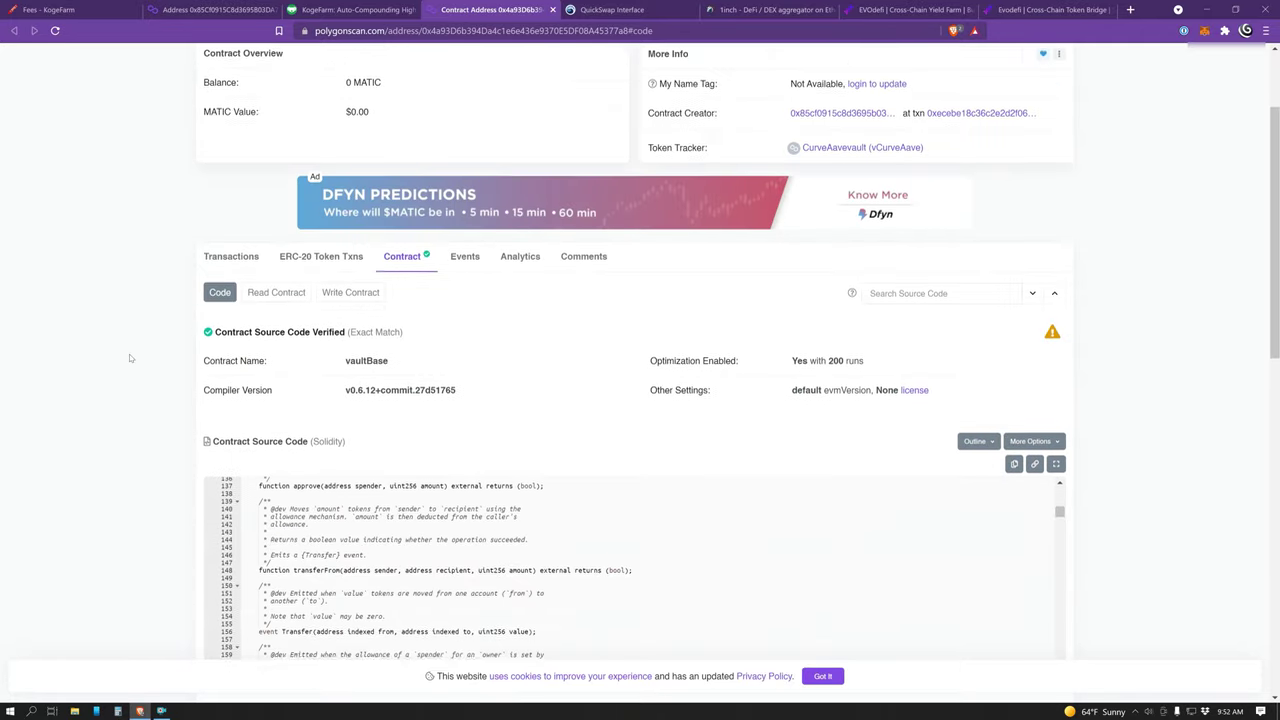
Browse the contract's Read and Write functions, such as approve, deposit and depositAll.
left_click(276, 305)
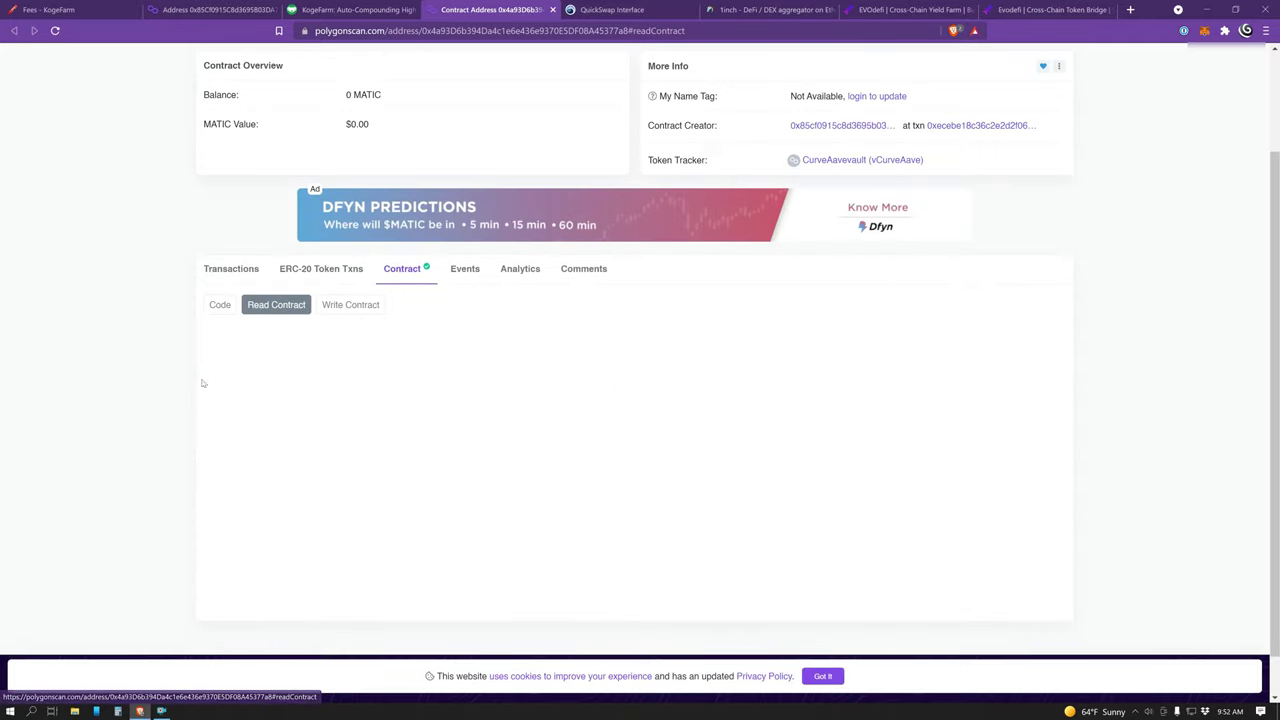
scroll(160, 443, "down", 2)
scroll(190, 390, "up", 2)
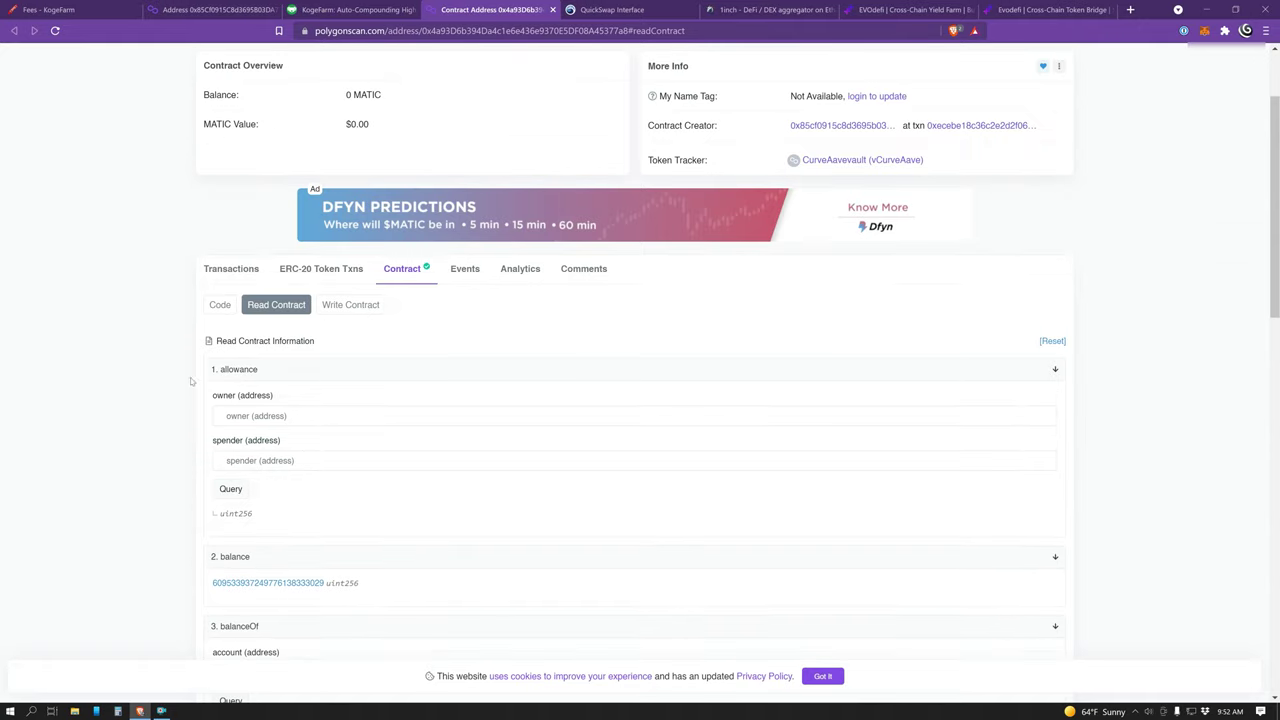
left_click(345, 304)
scroll(176, 460, "down", 1)
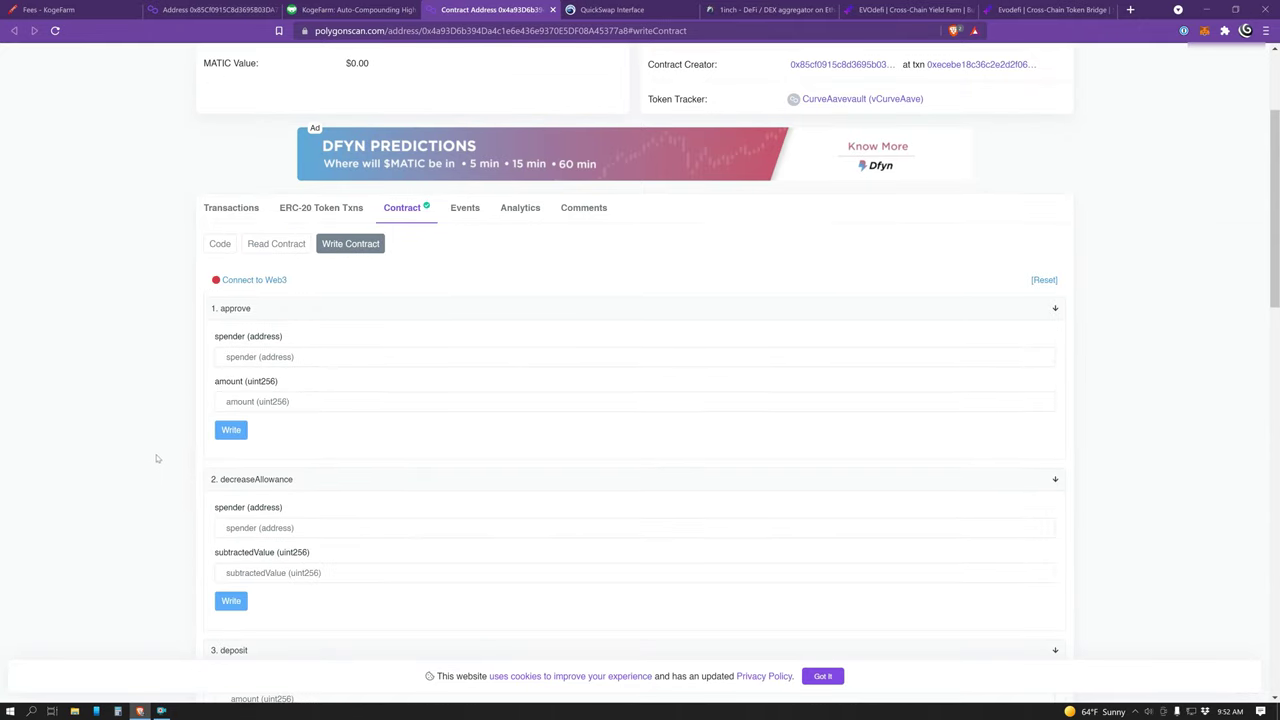
scroll(158, 458, "down", 1)
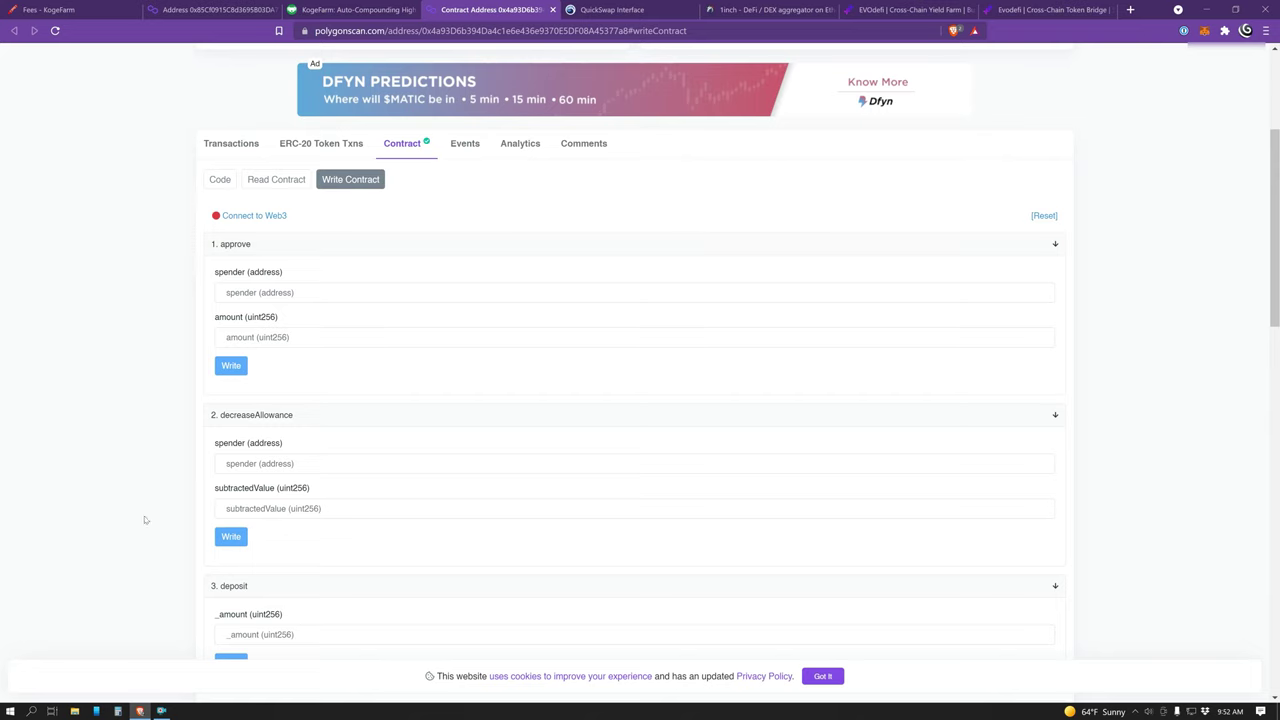
scroll(150, 510, "down", 3)
scroll(411, 477, "down", 3)
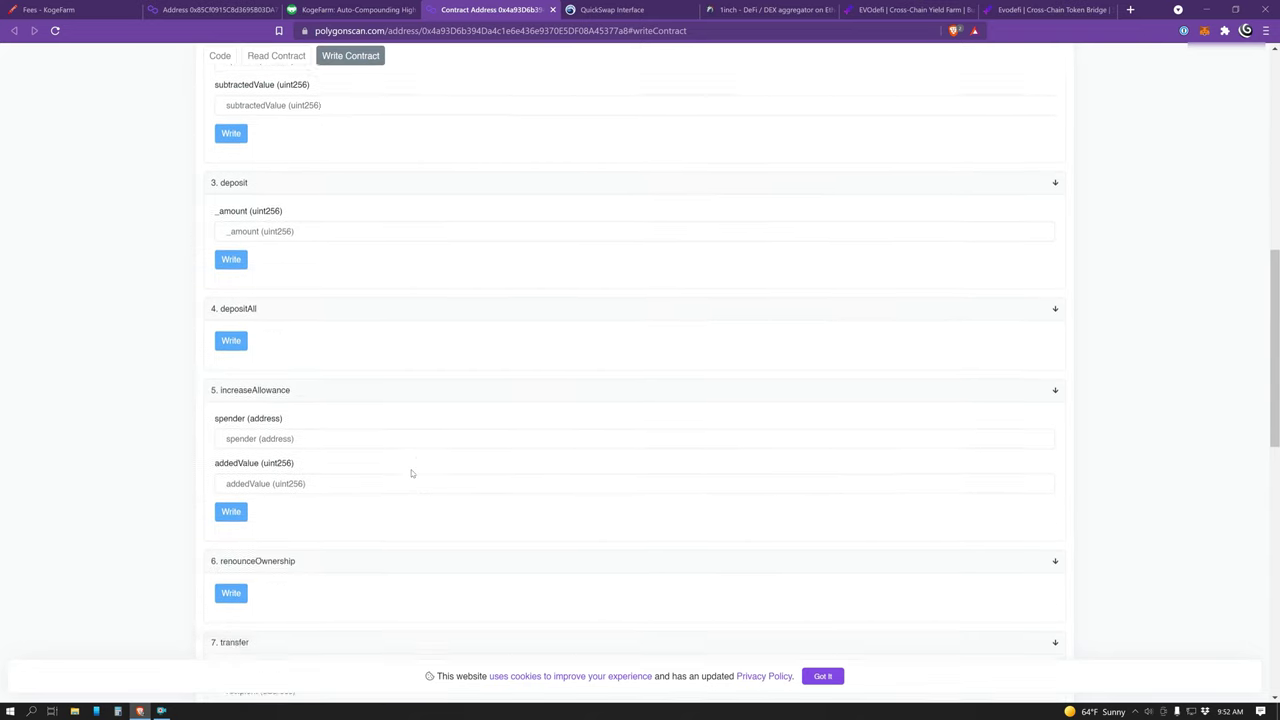
scroll(411, 477, "up", 7)
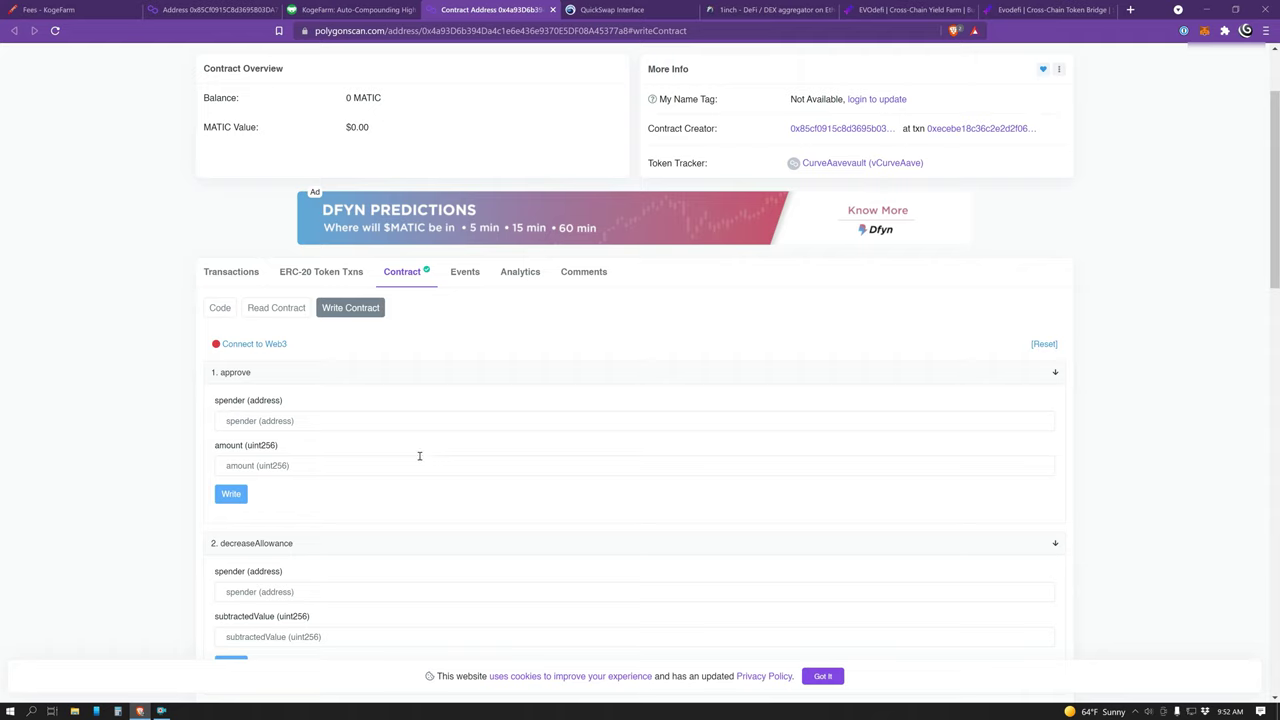
Show the kogefarmbackup.io vaults as a card grid, then return to the Polygonscan contract.
left_click(358, 12)
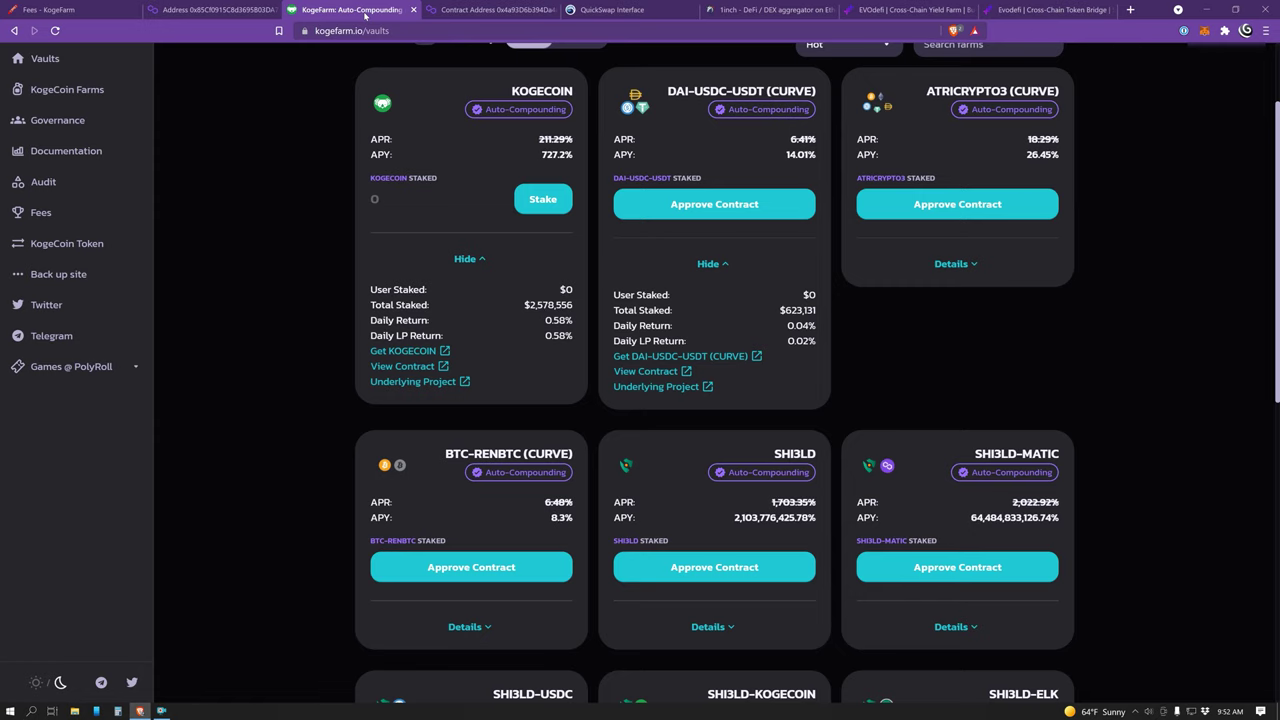
left_click(60, 274)
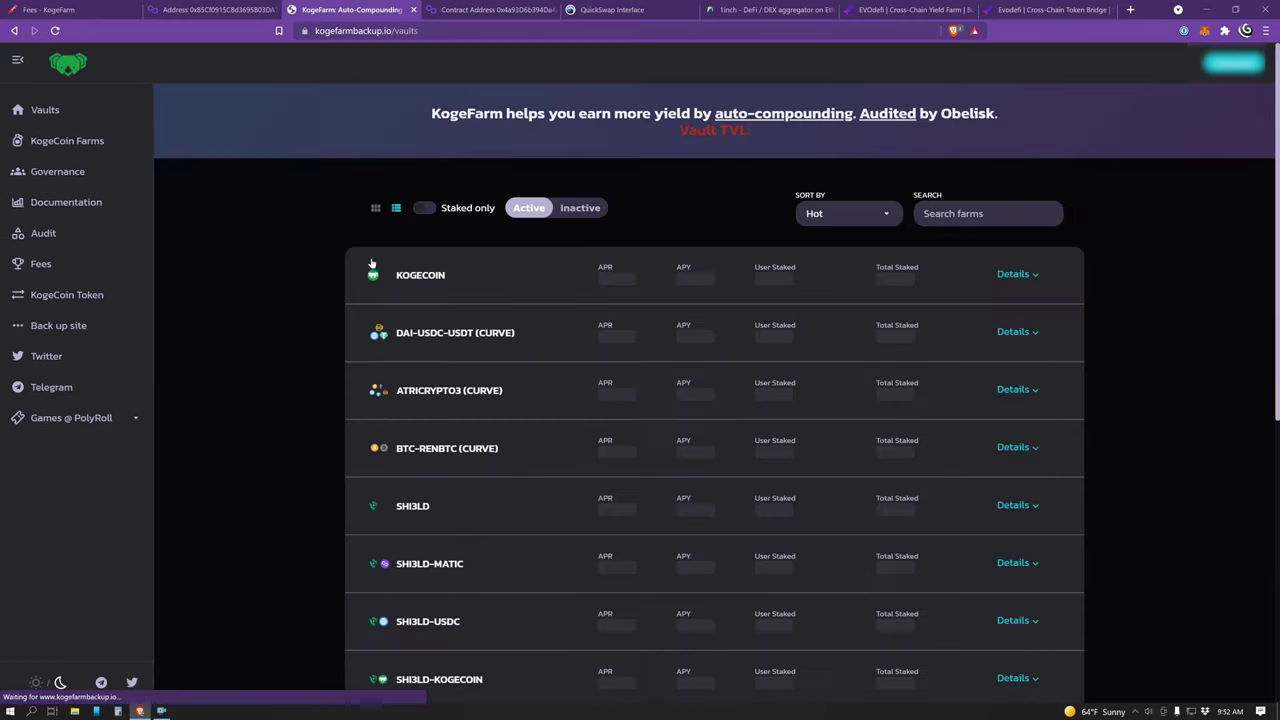
left_click(375, 208)
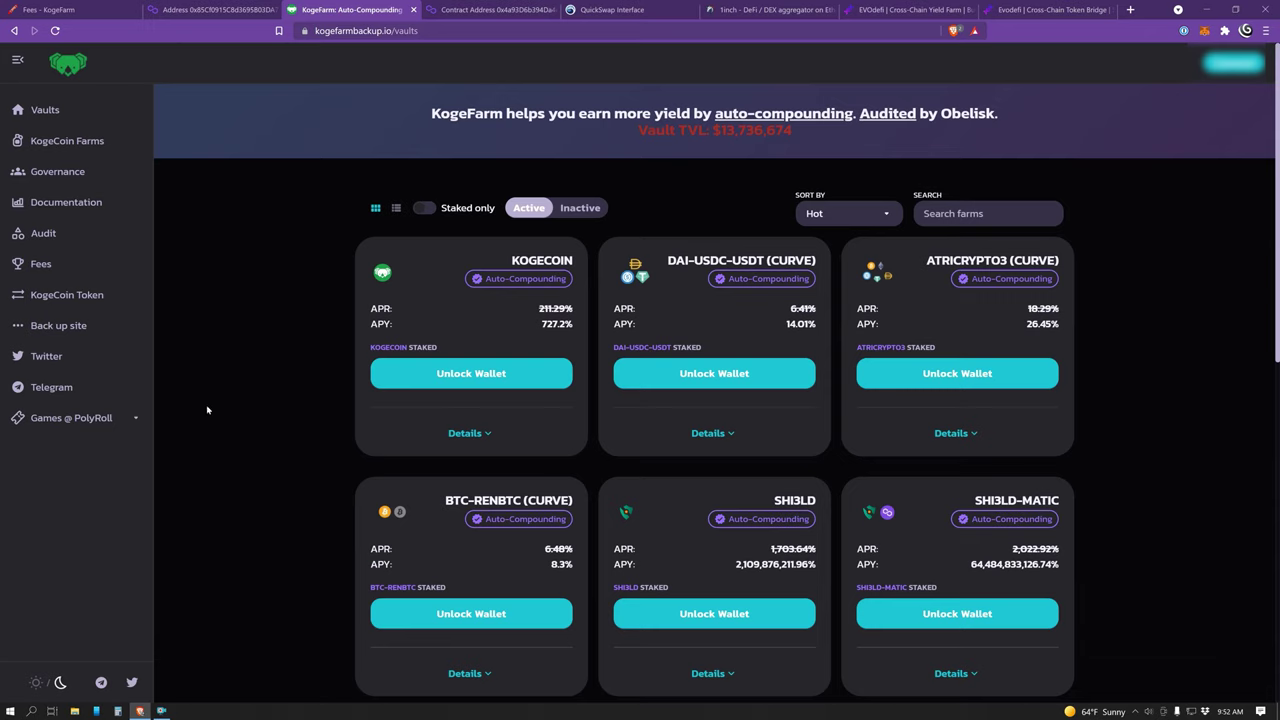
left_click(490, 9)
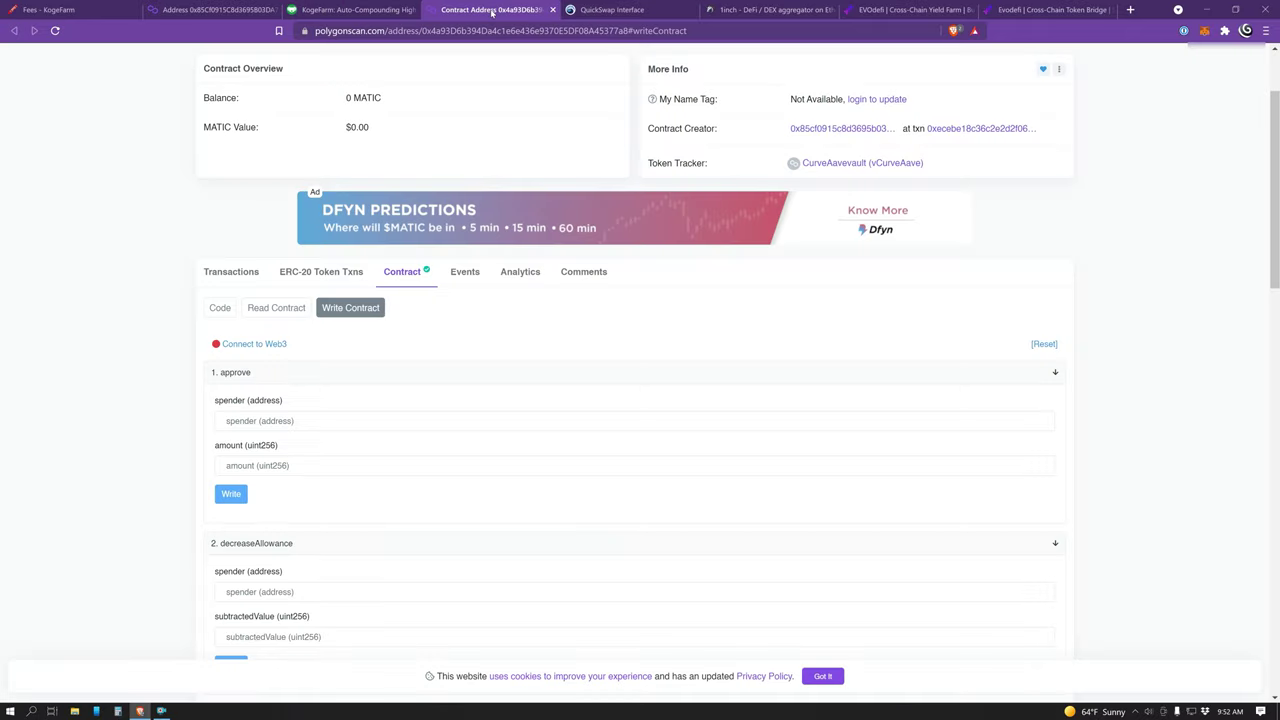
Open the KOGECOIN vault's KogeKogevault contract on Polygonscan at its Write Contract functions.
left_click(363, 9)
left_click(447, 432)
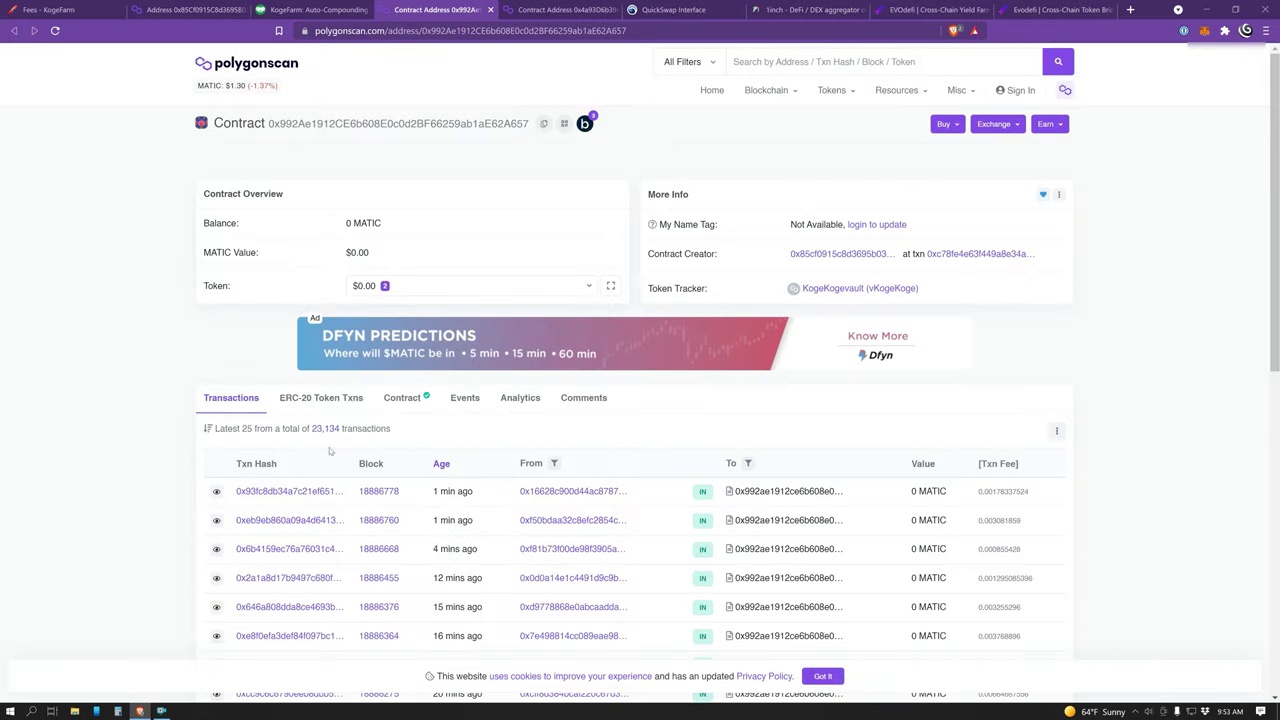
left_click(403, 402)
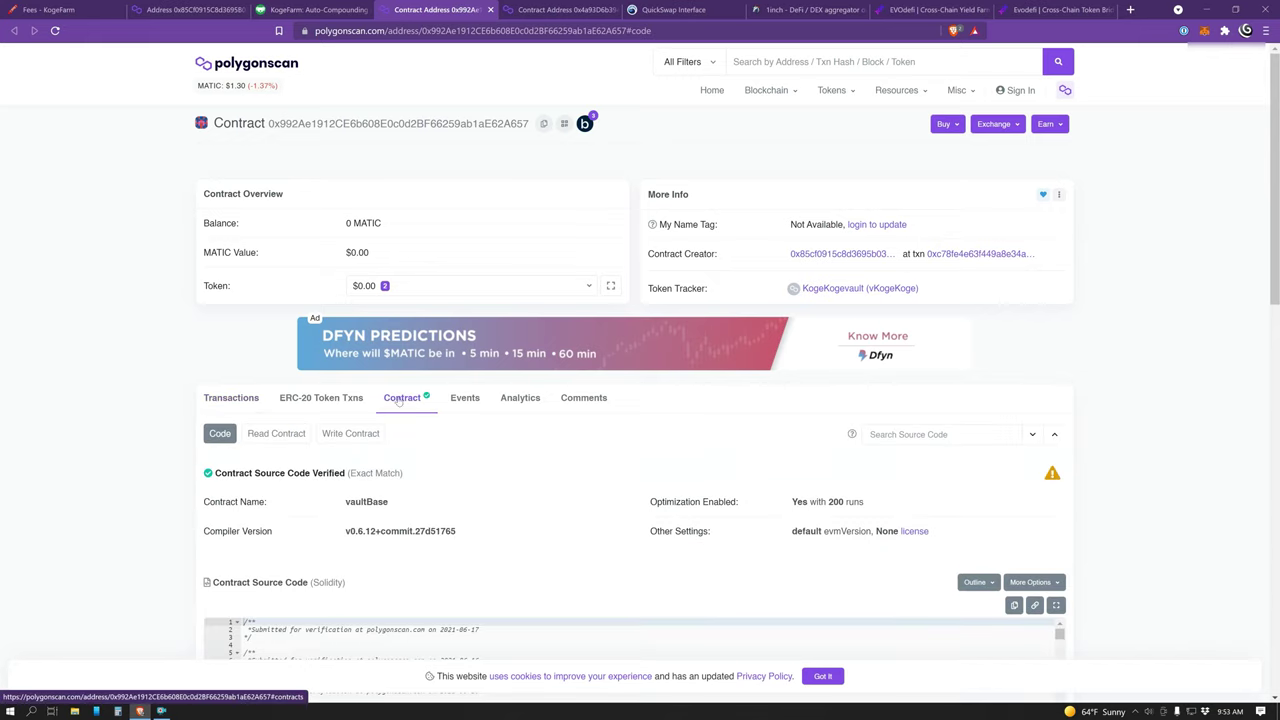
left_click(355, 434)
Review the write functions from approve to withdrawAll, then check the KogeFarm backup vaults tab.
scroll(155, 470, "down", 3)
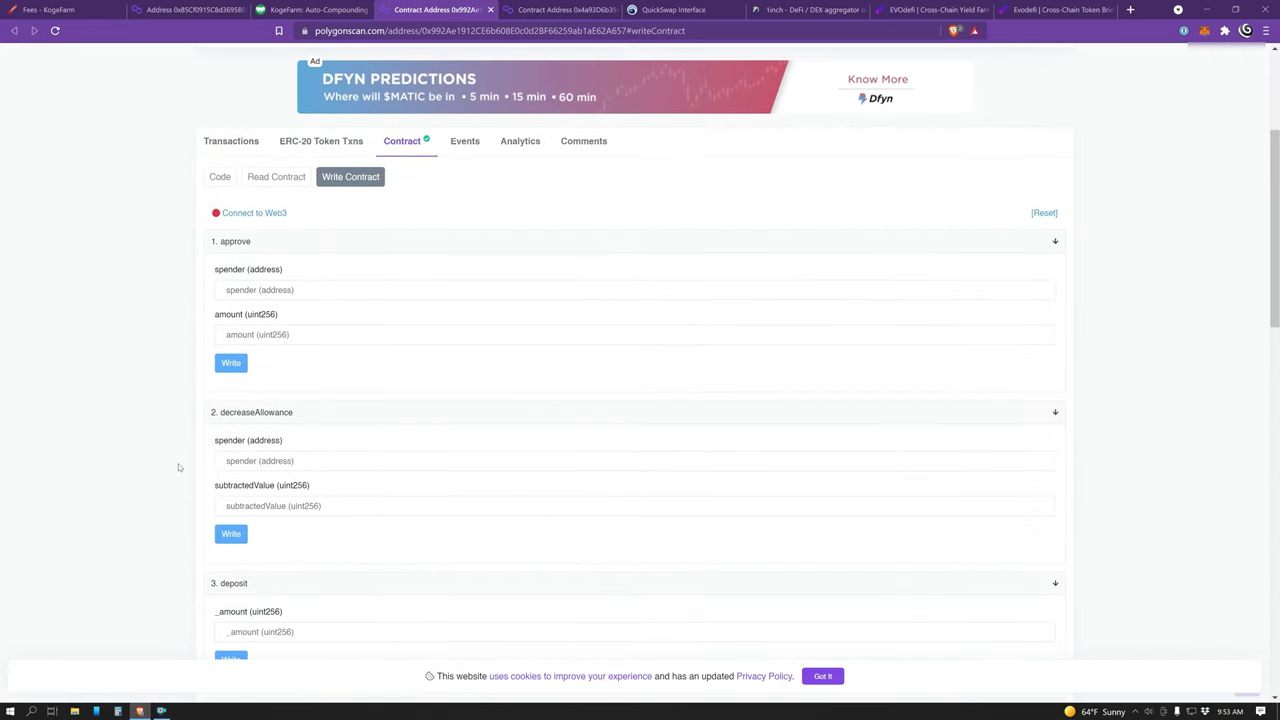
scroll(155, 470, "down", 5)
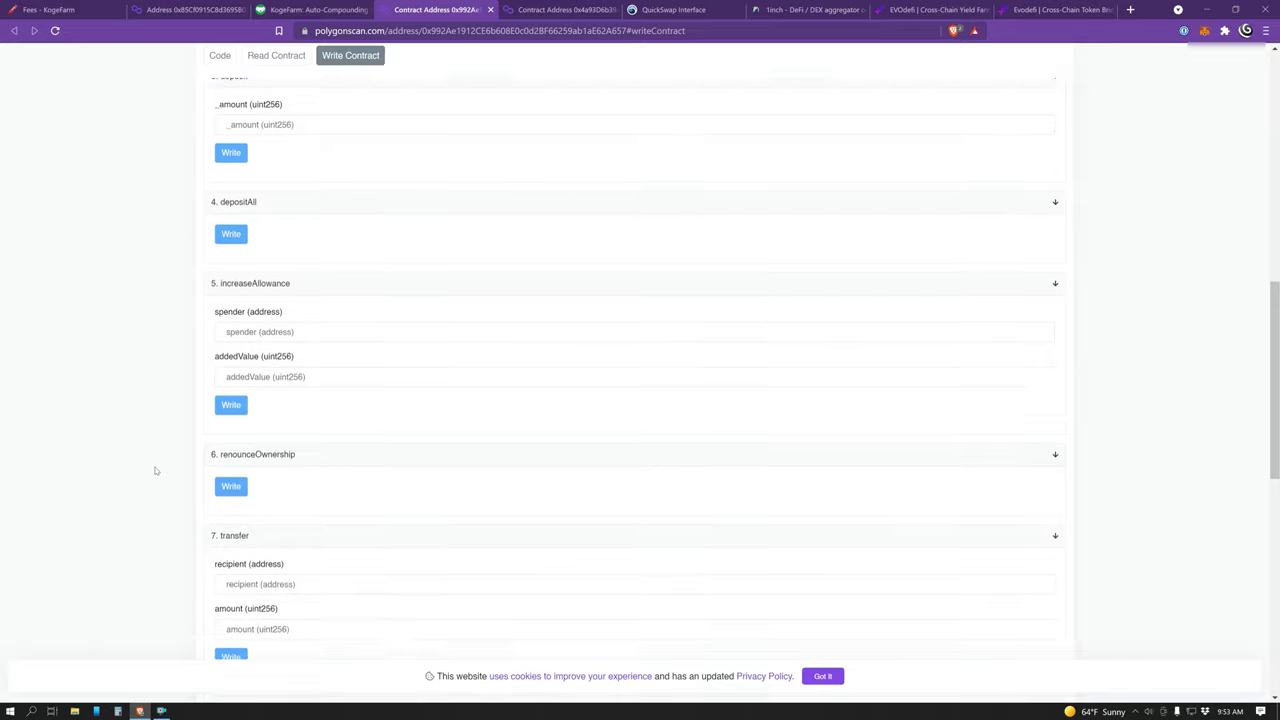
scroll(155, 470, "down", 4)
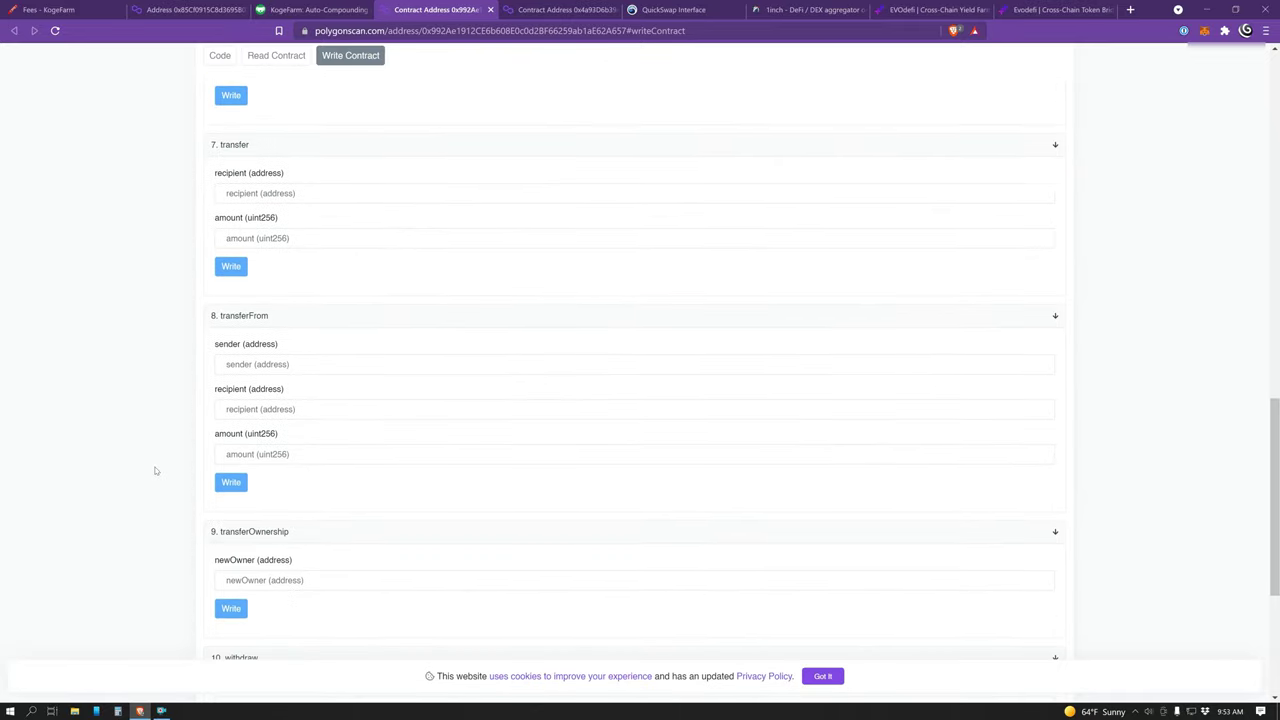
scroll(155, 470, "down", 2)
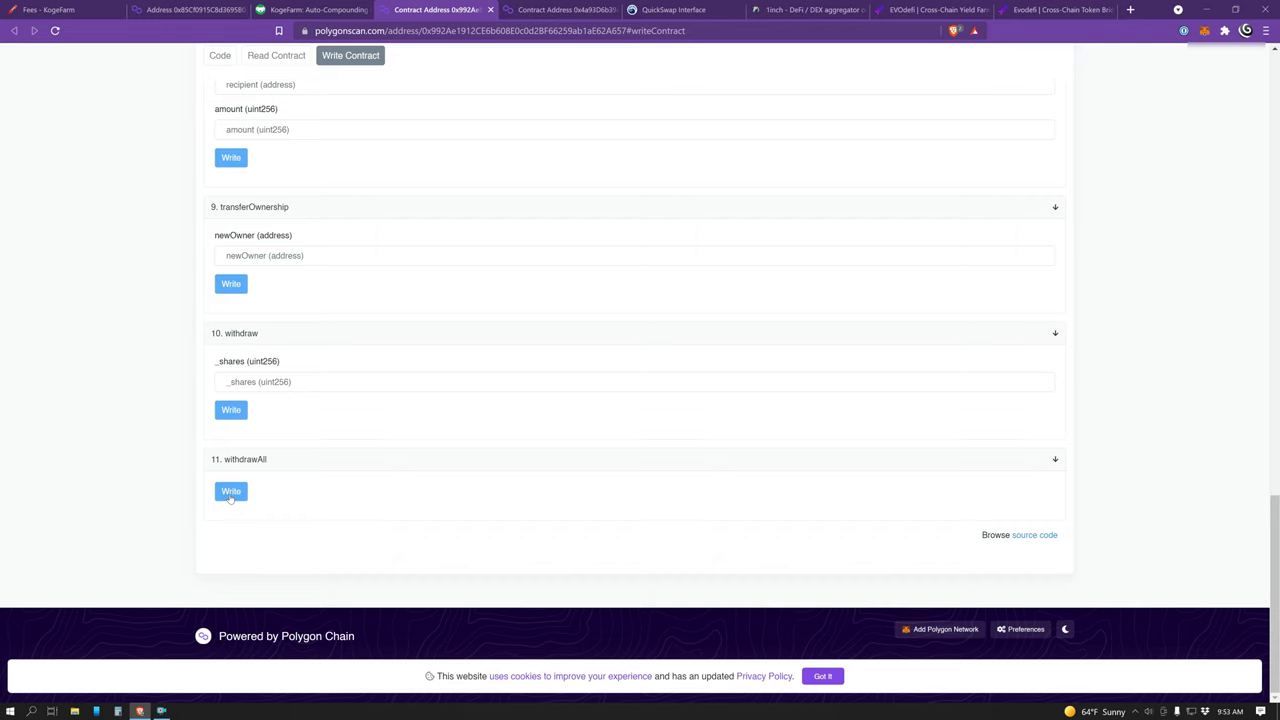
scroll(140, 485, "up", 15)
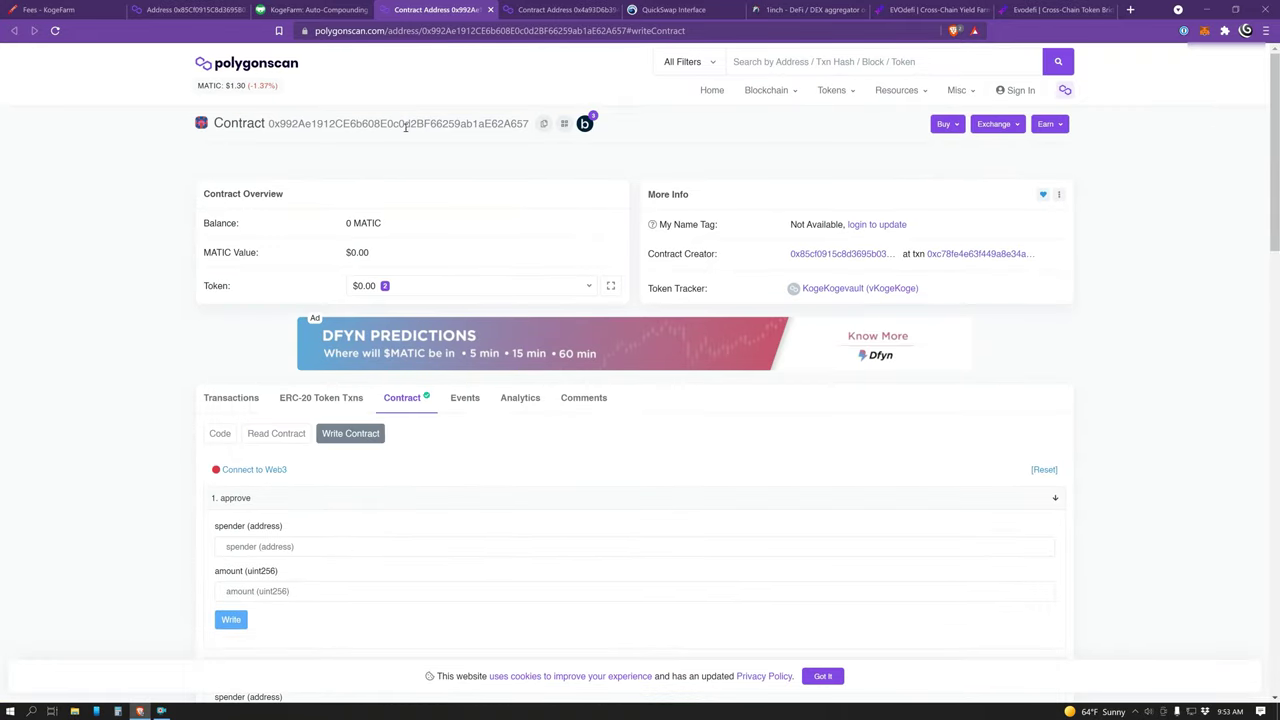
scroll(145, 460, "down", 3)
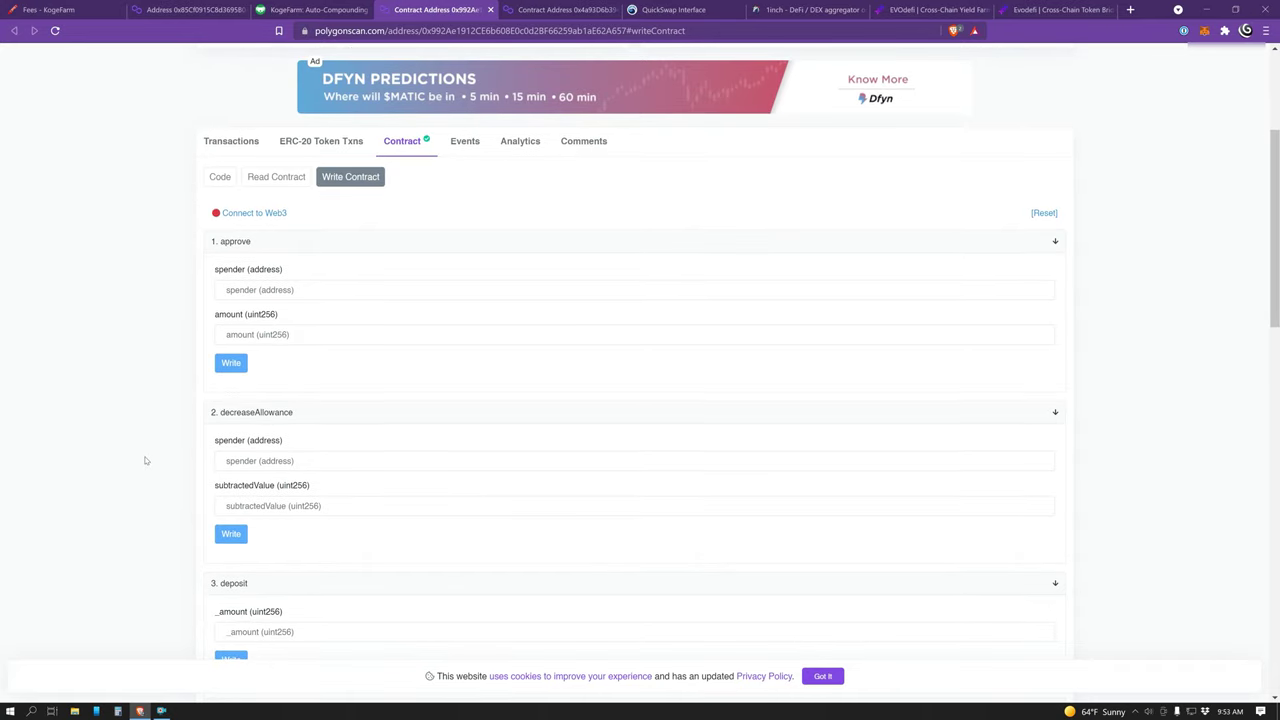
left_click(318, 12)
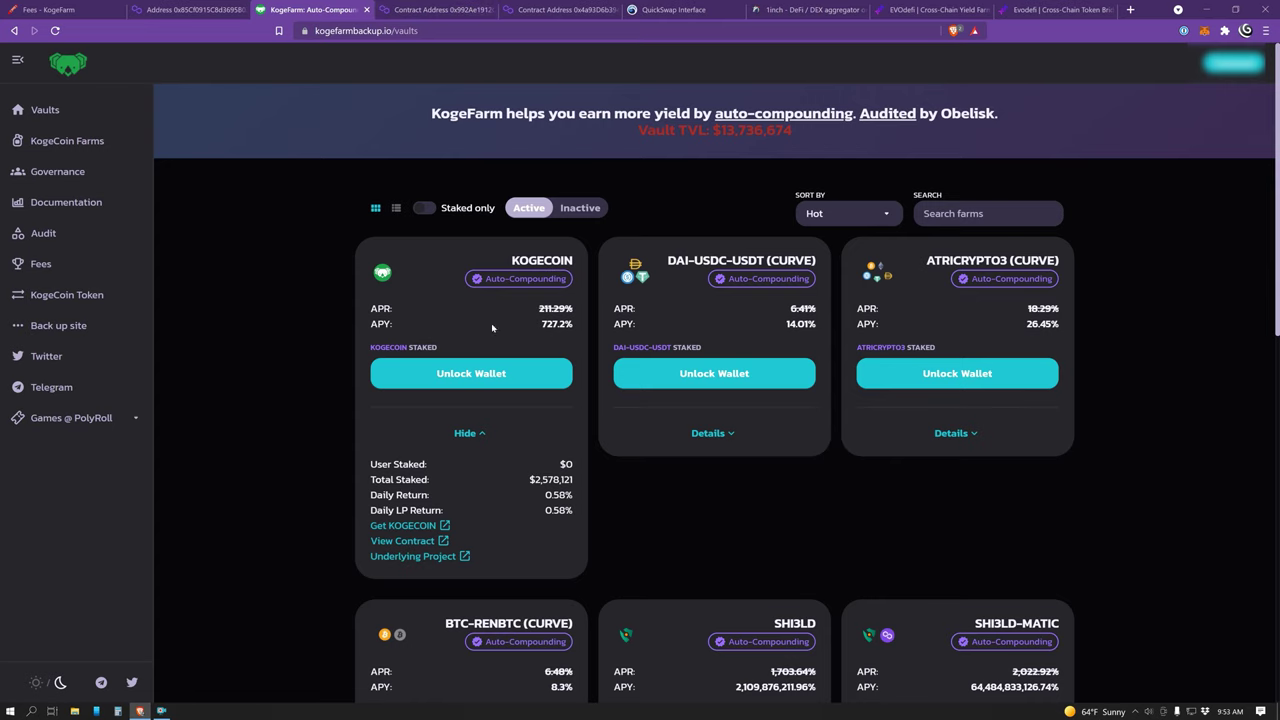
left_click(436, 12)
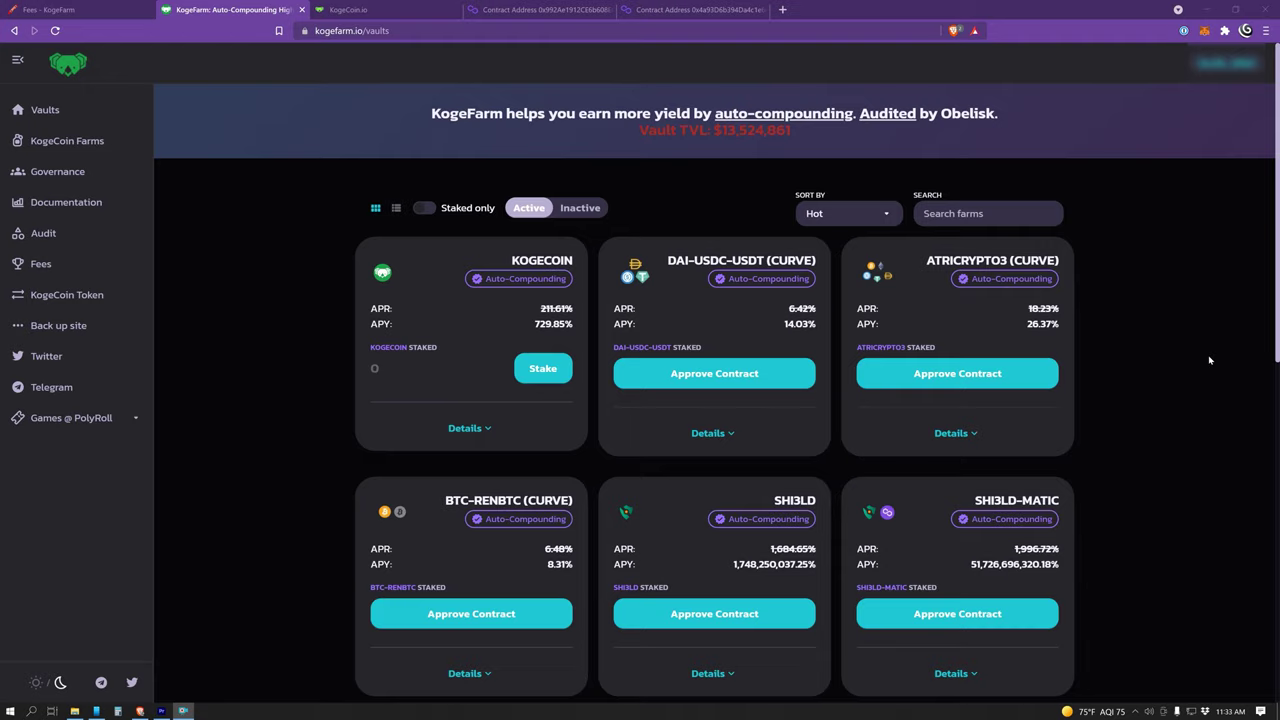
View the KogeCoin.io homepage down to its bottom, then return to the kogefarm.io vaults page.
left_click(371, 12)
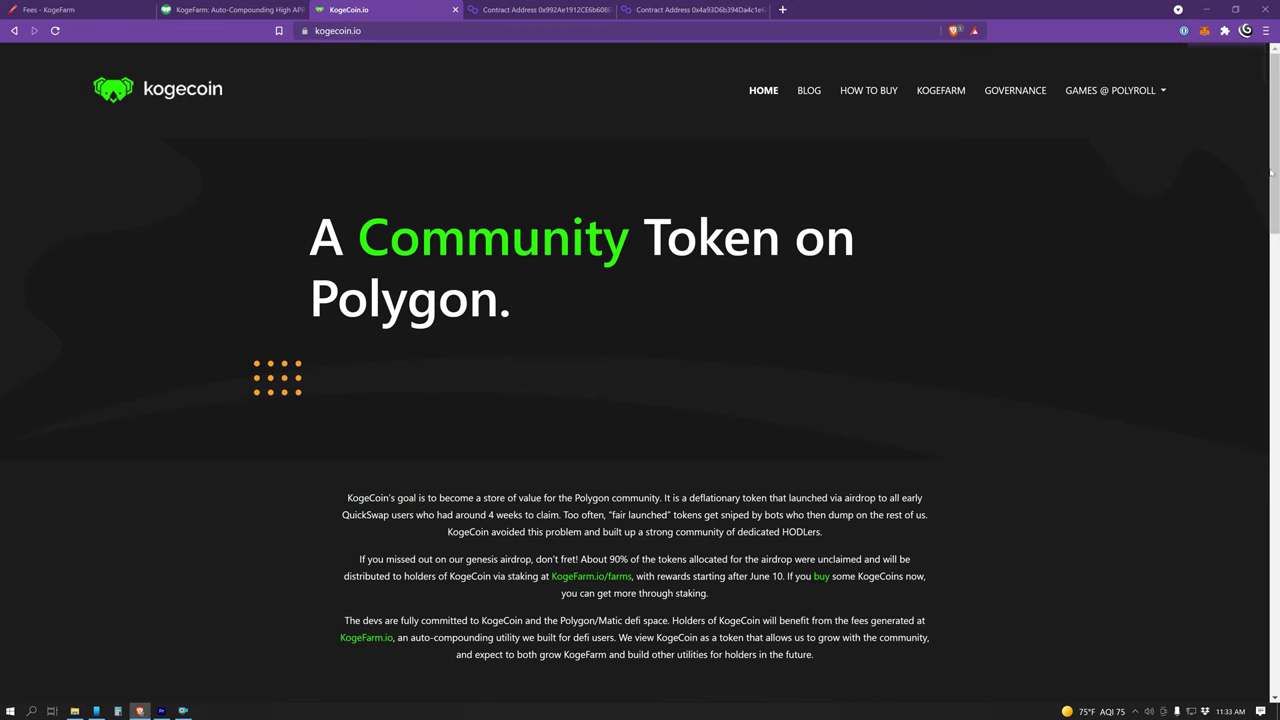
left_click_drag(1272, 172, 1273, 674)
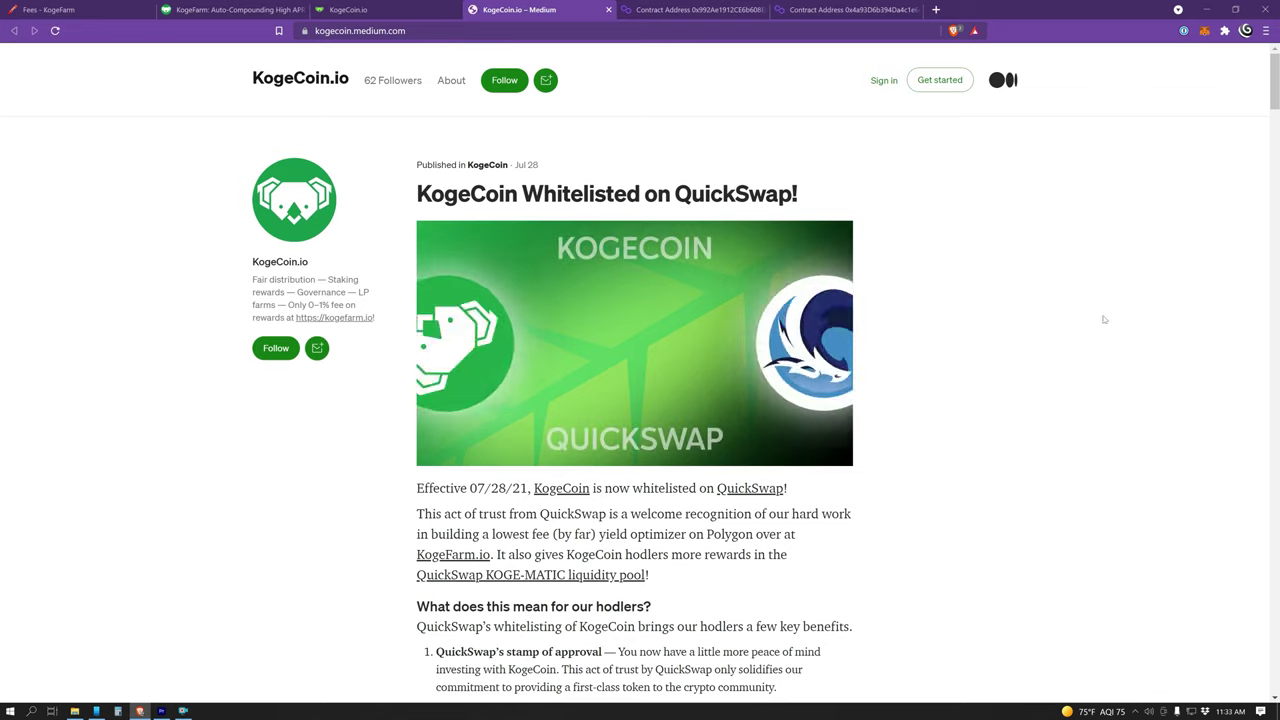
left_click(210, 9)
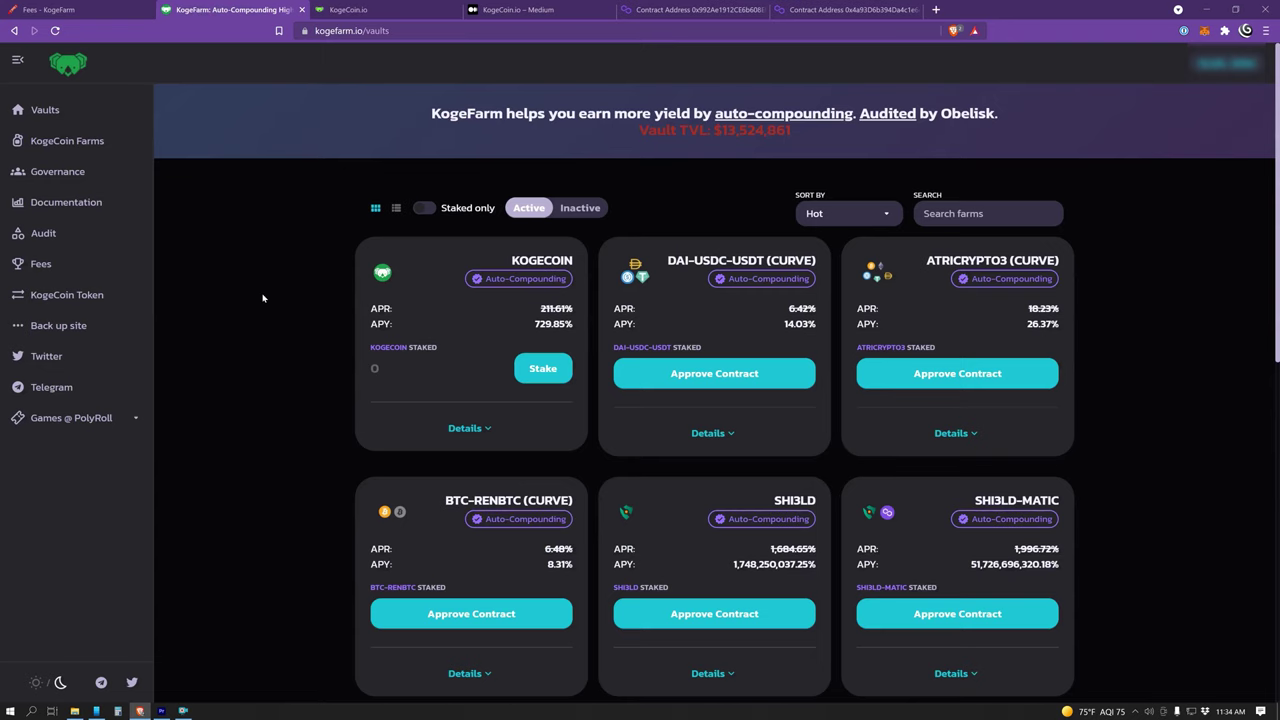